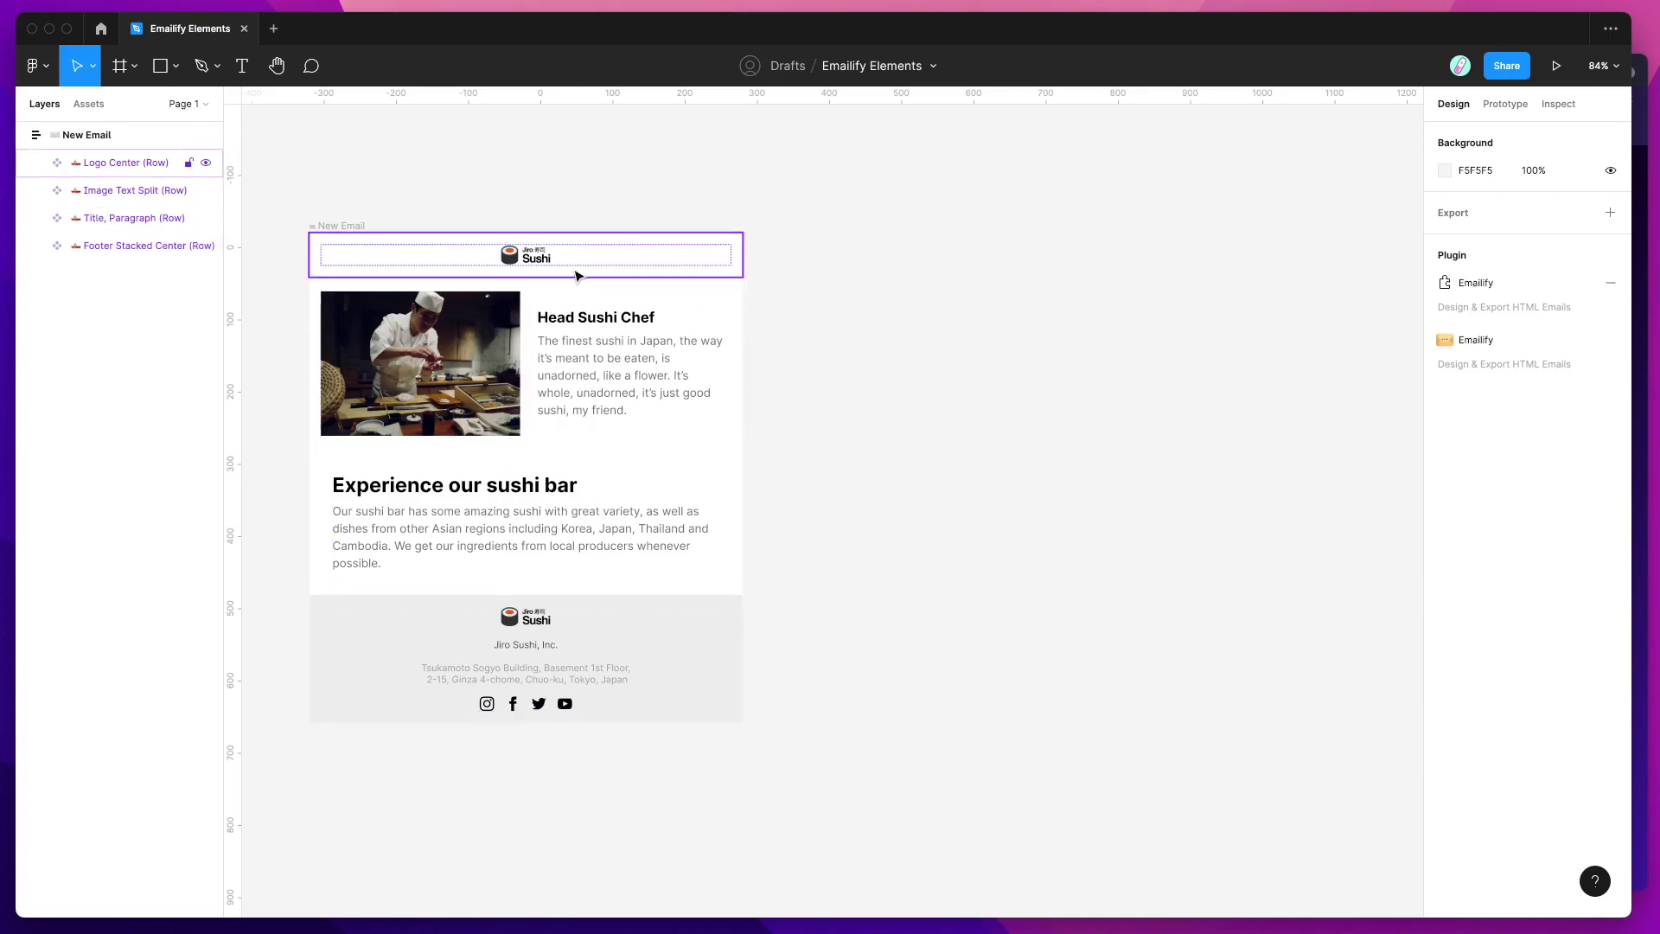
- Check the Emailify plugin listing in the Community and run Emailify HTML Email Builder in the Emailify Elements file
click(102, 36)
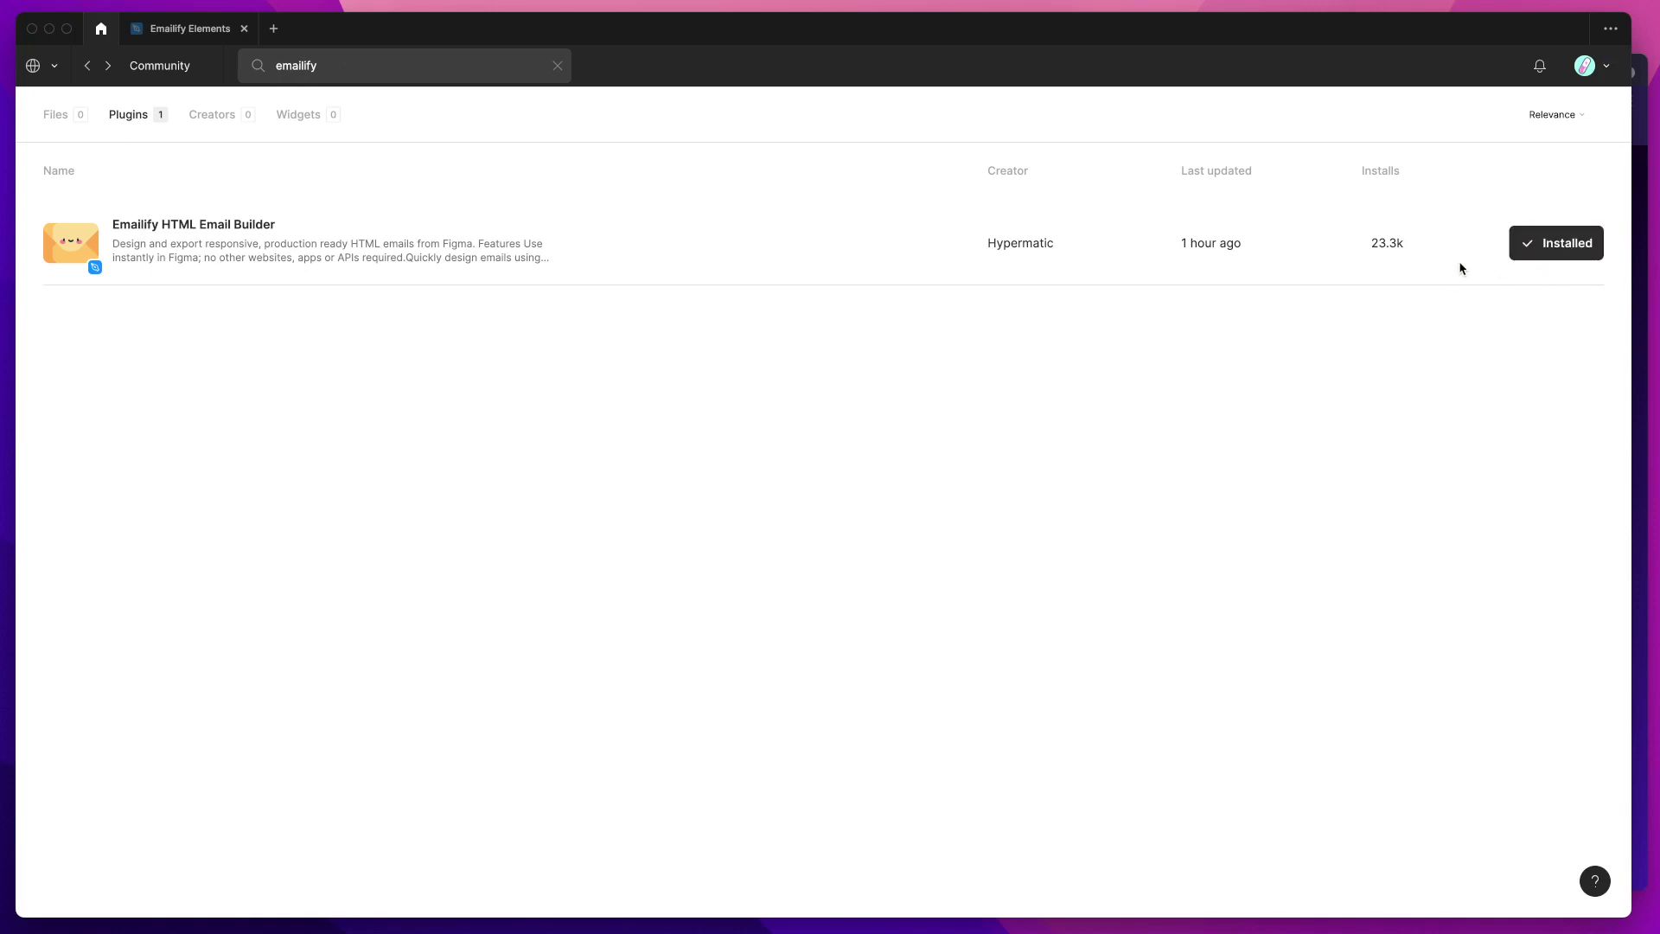
click(187, 36)
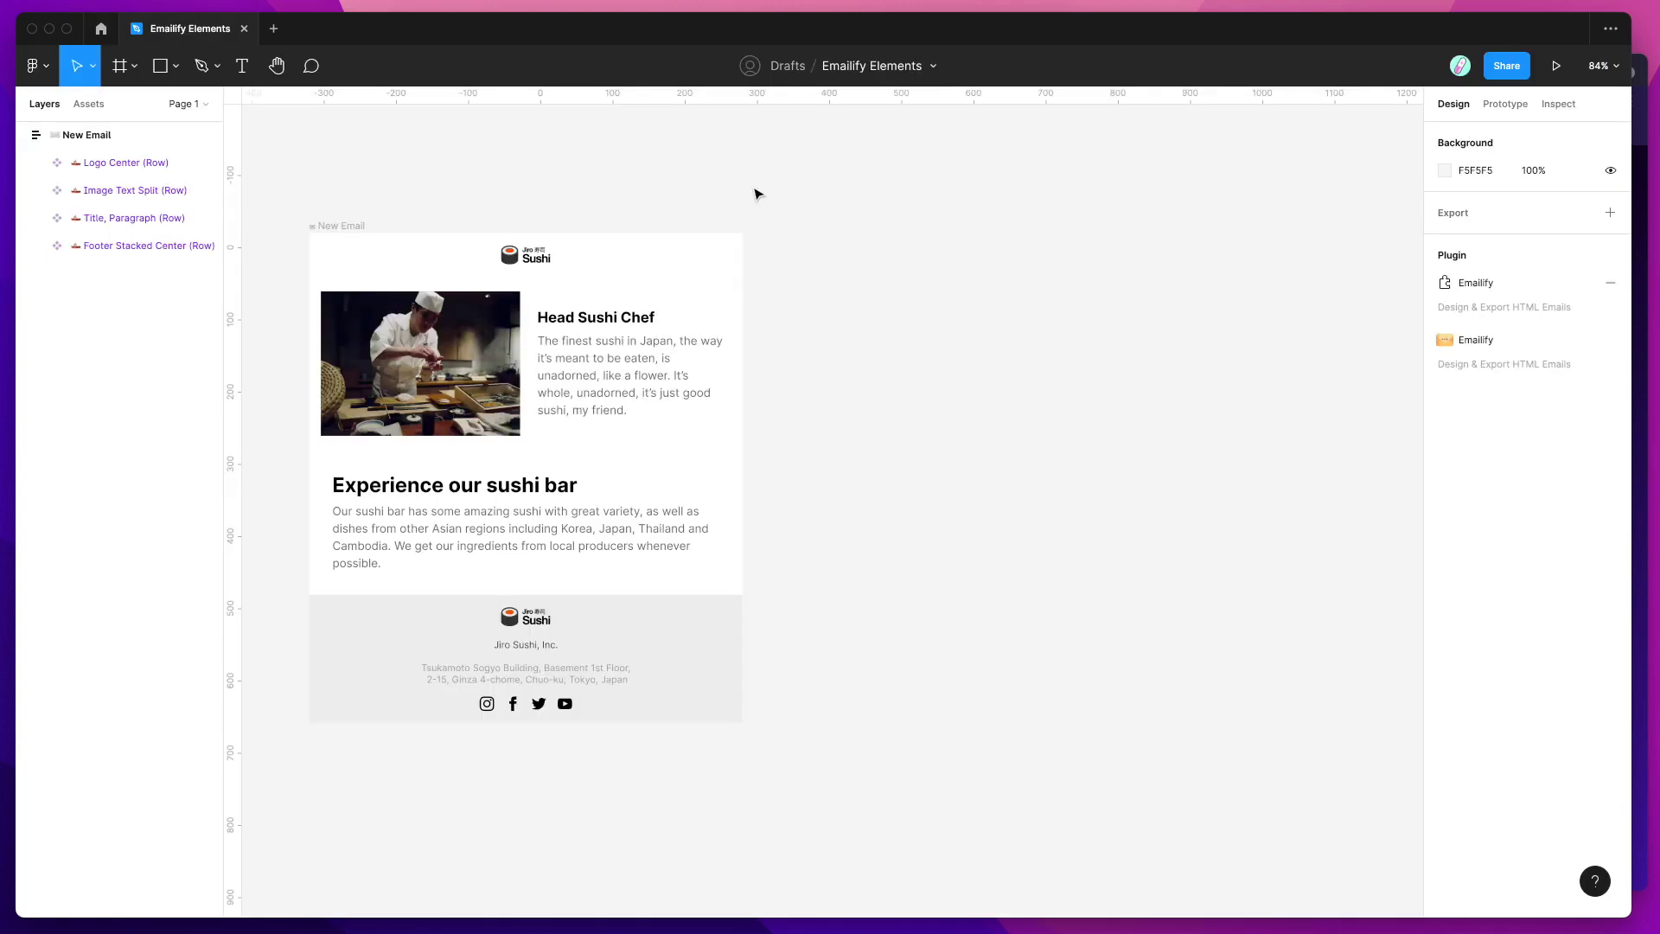
right_click(653, 152)
mouse_move(718, 300)
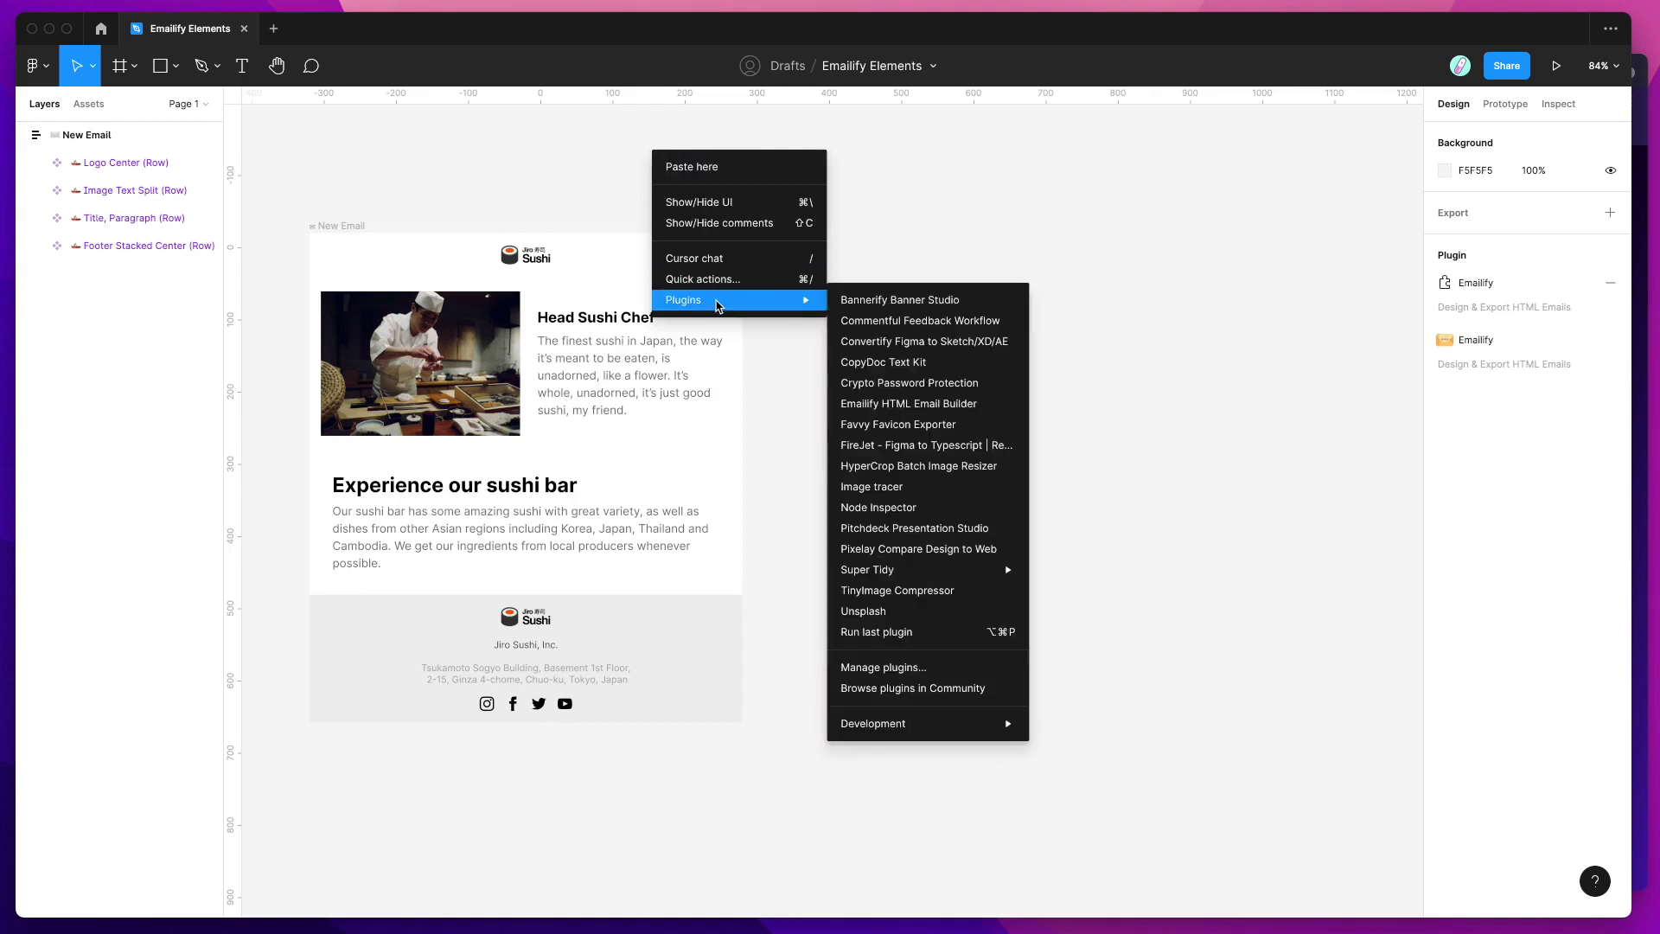
click(882, 405)
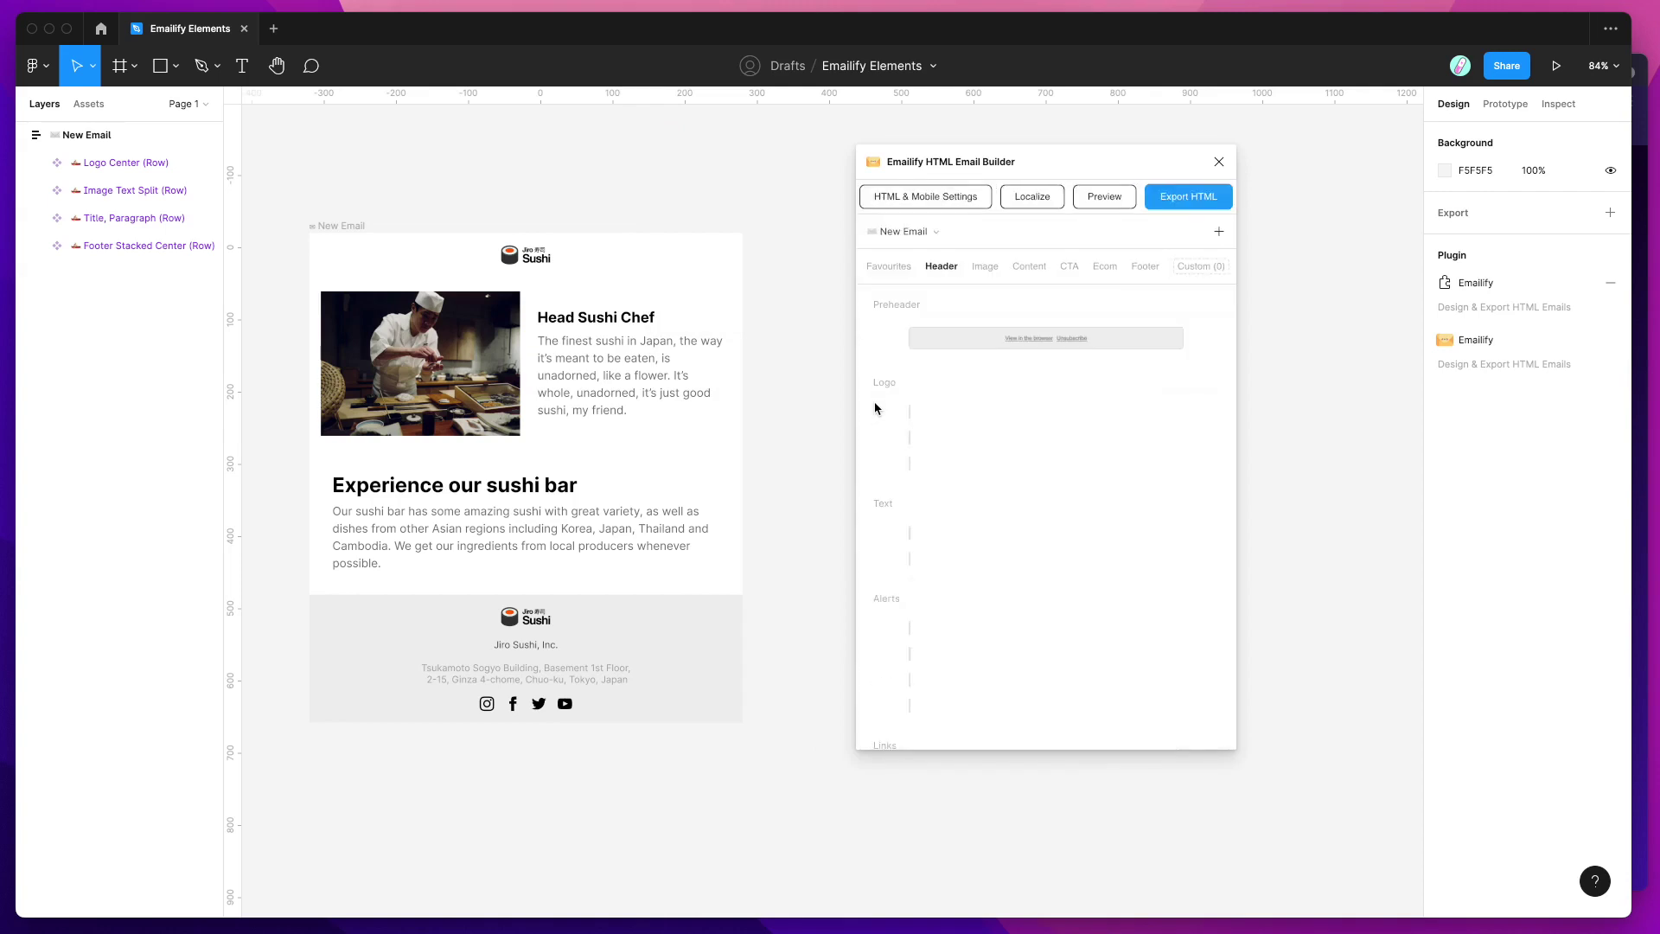
- Create a new Emailify email container named "New Email" beside the existing sushi email
click(337, 227)
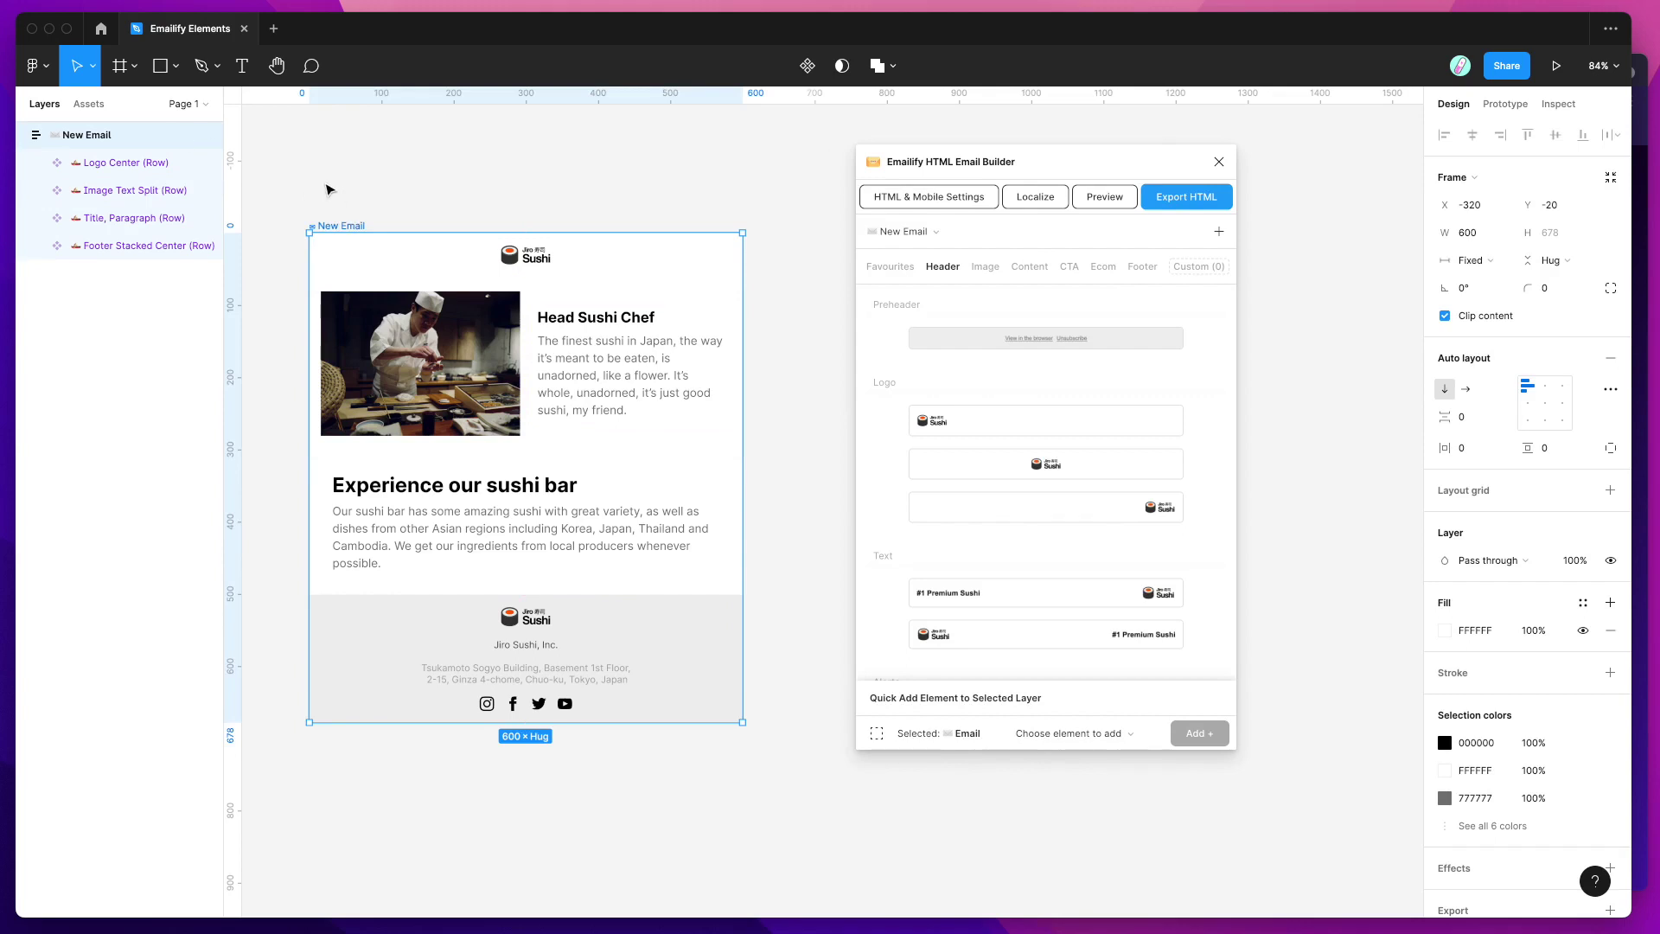
scroll(329, 185, right, 3)
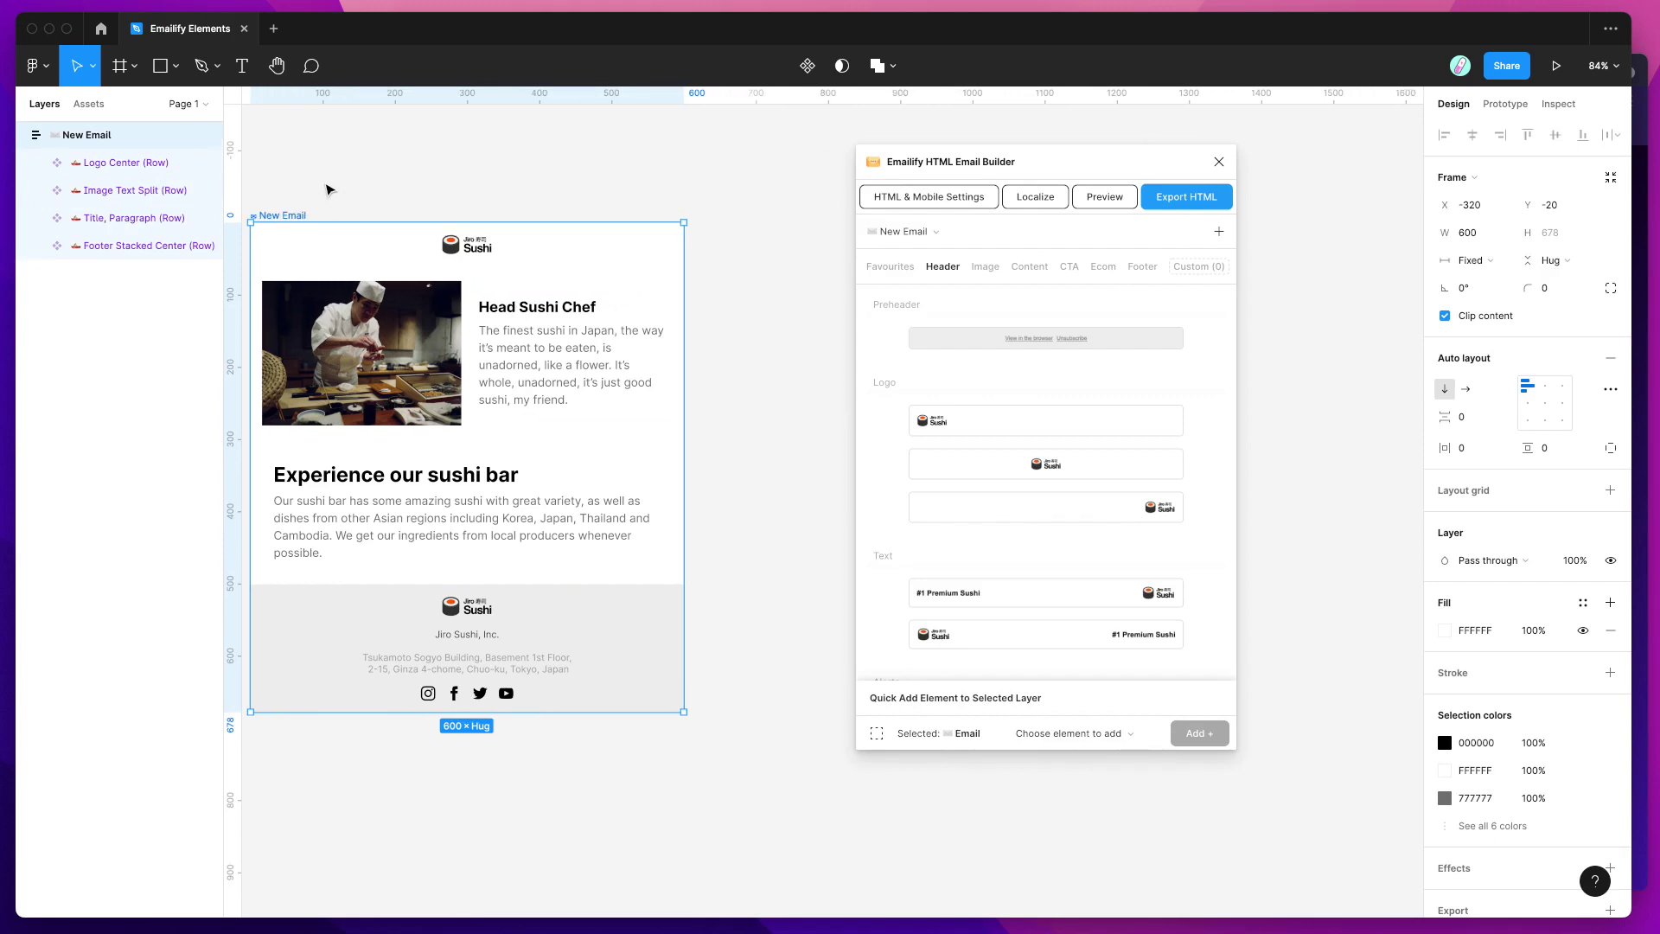
scroll(490, 171, left, 1)
click(486, 168)
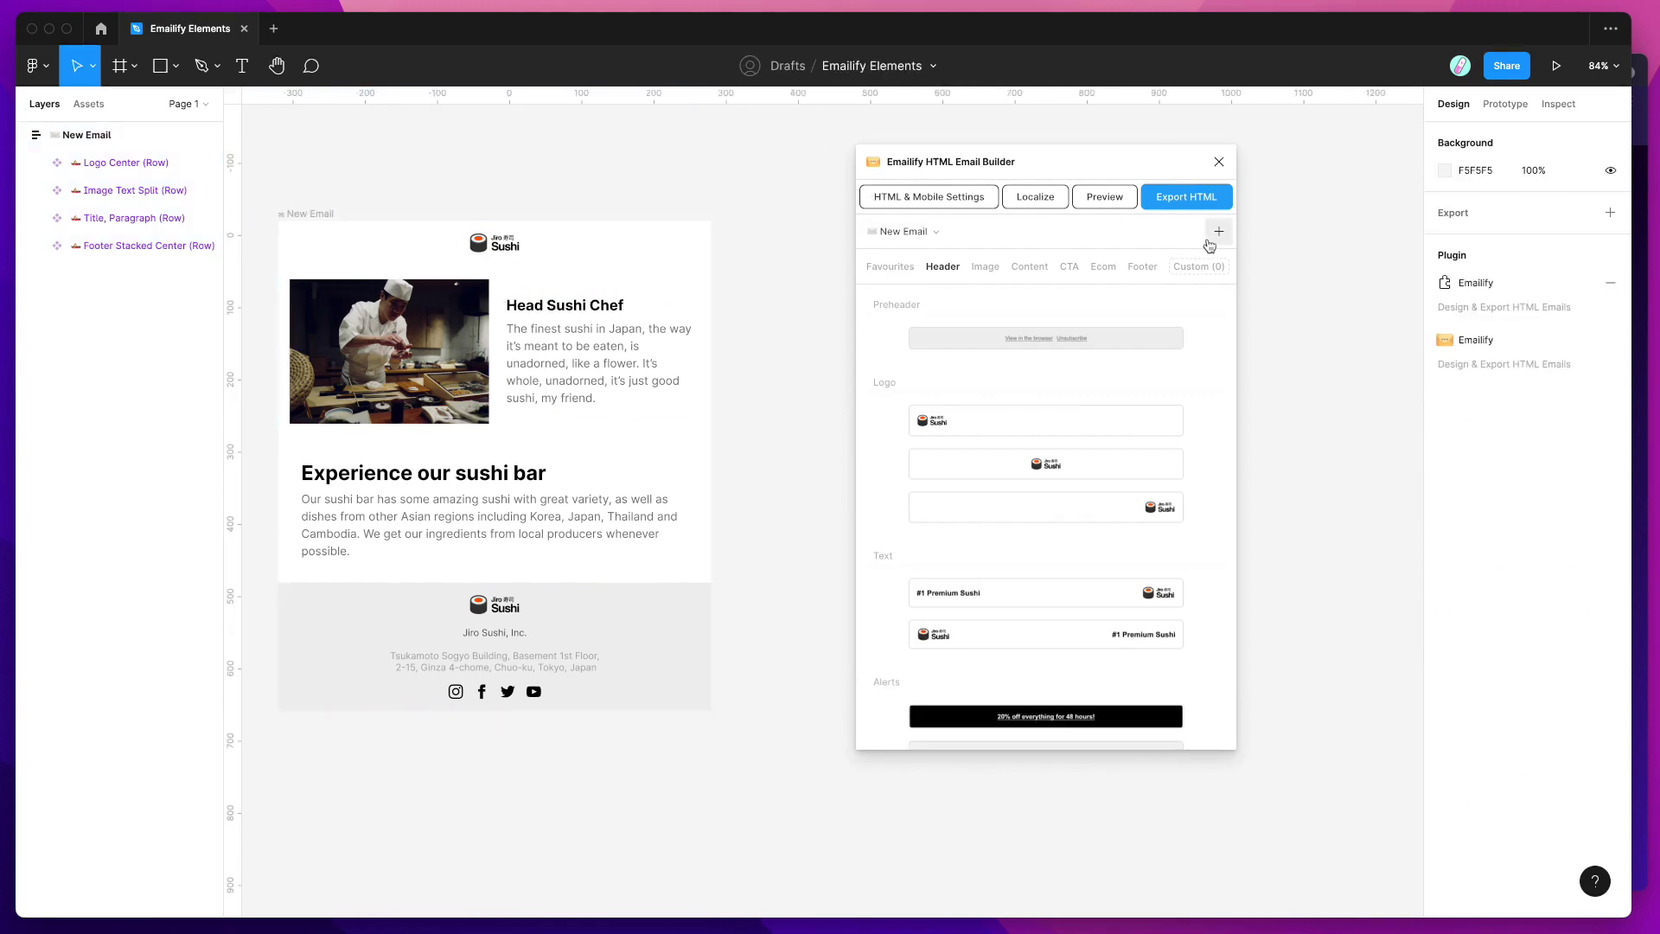
click(1219, 235)
click(985, 695)
text(New)
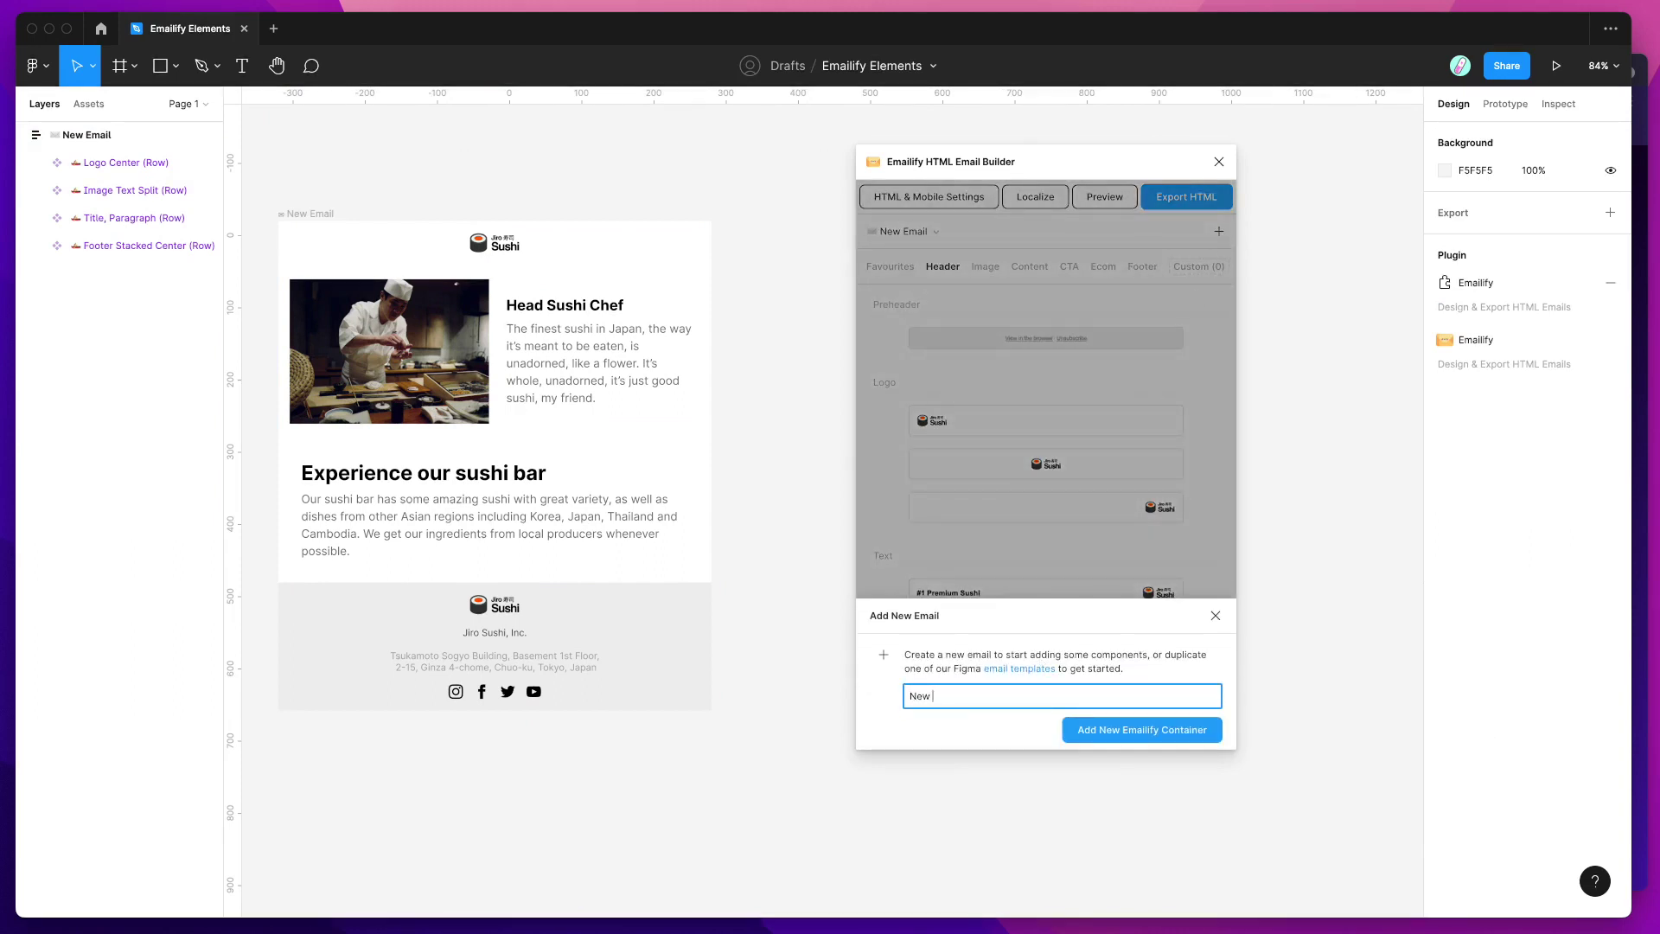
text( Email)
key(Return)
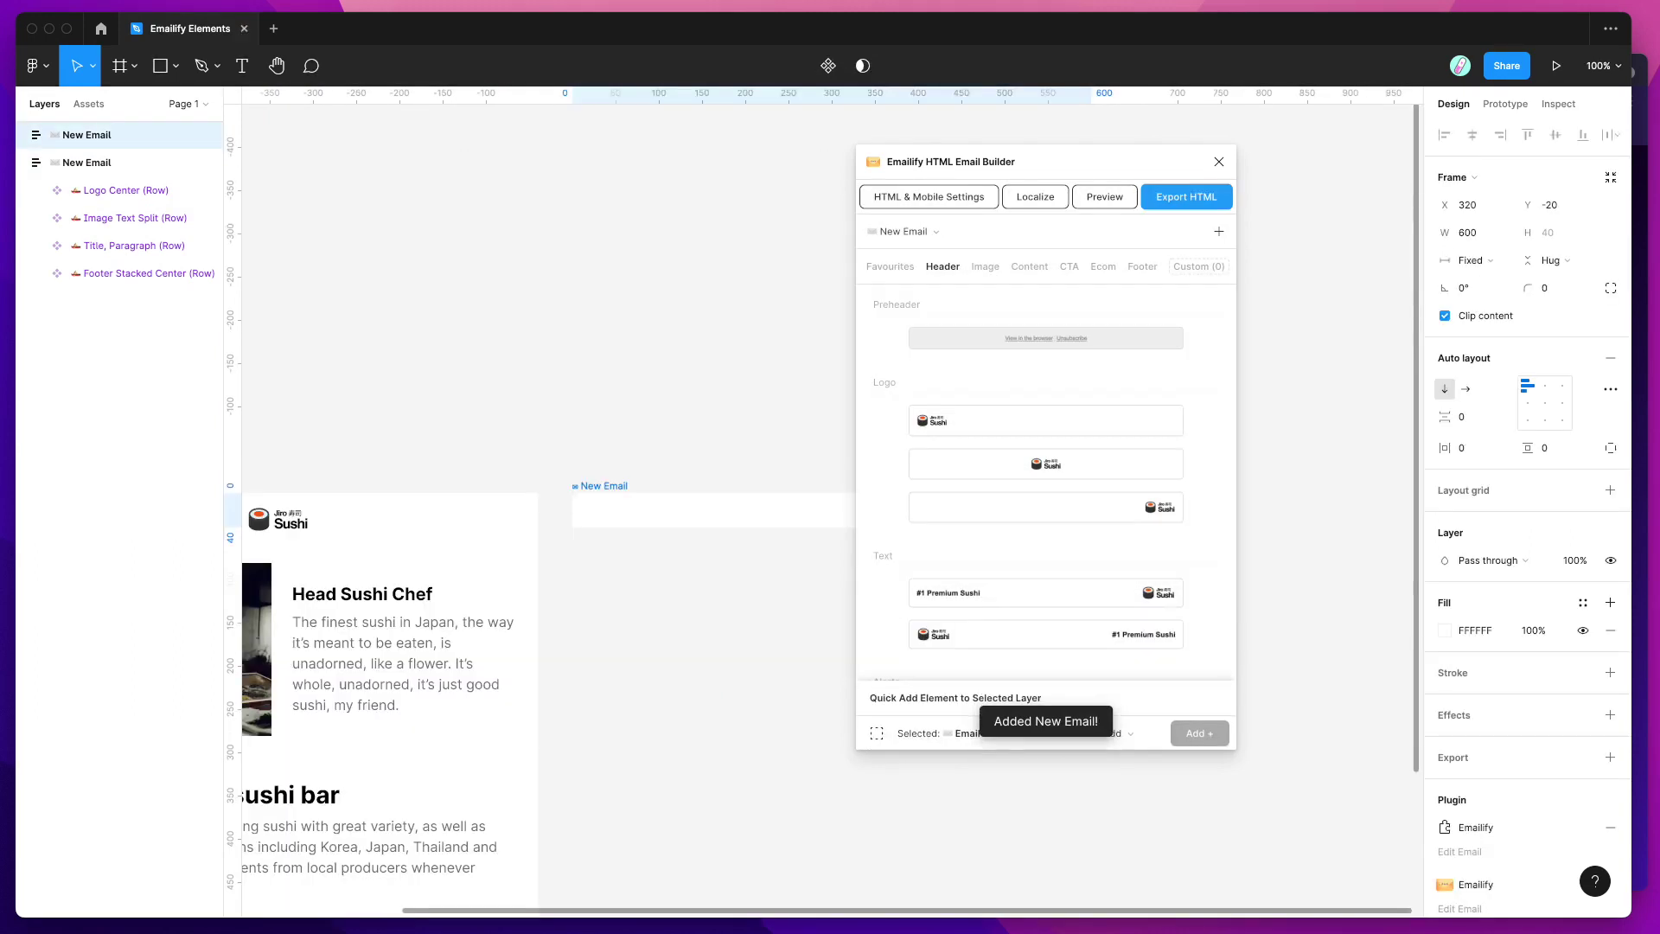
- Browse the plugin's Image, Content, CTA, Ecom and Header component categories to examine the available email blocks
scroll(650, 391, down, 3)
scroll(650, 392, right, 1)
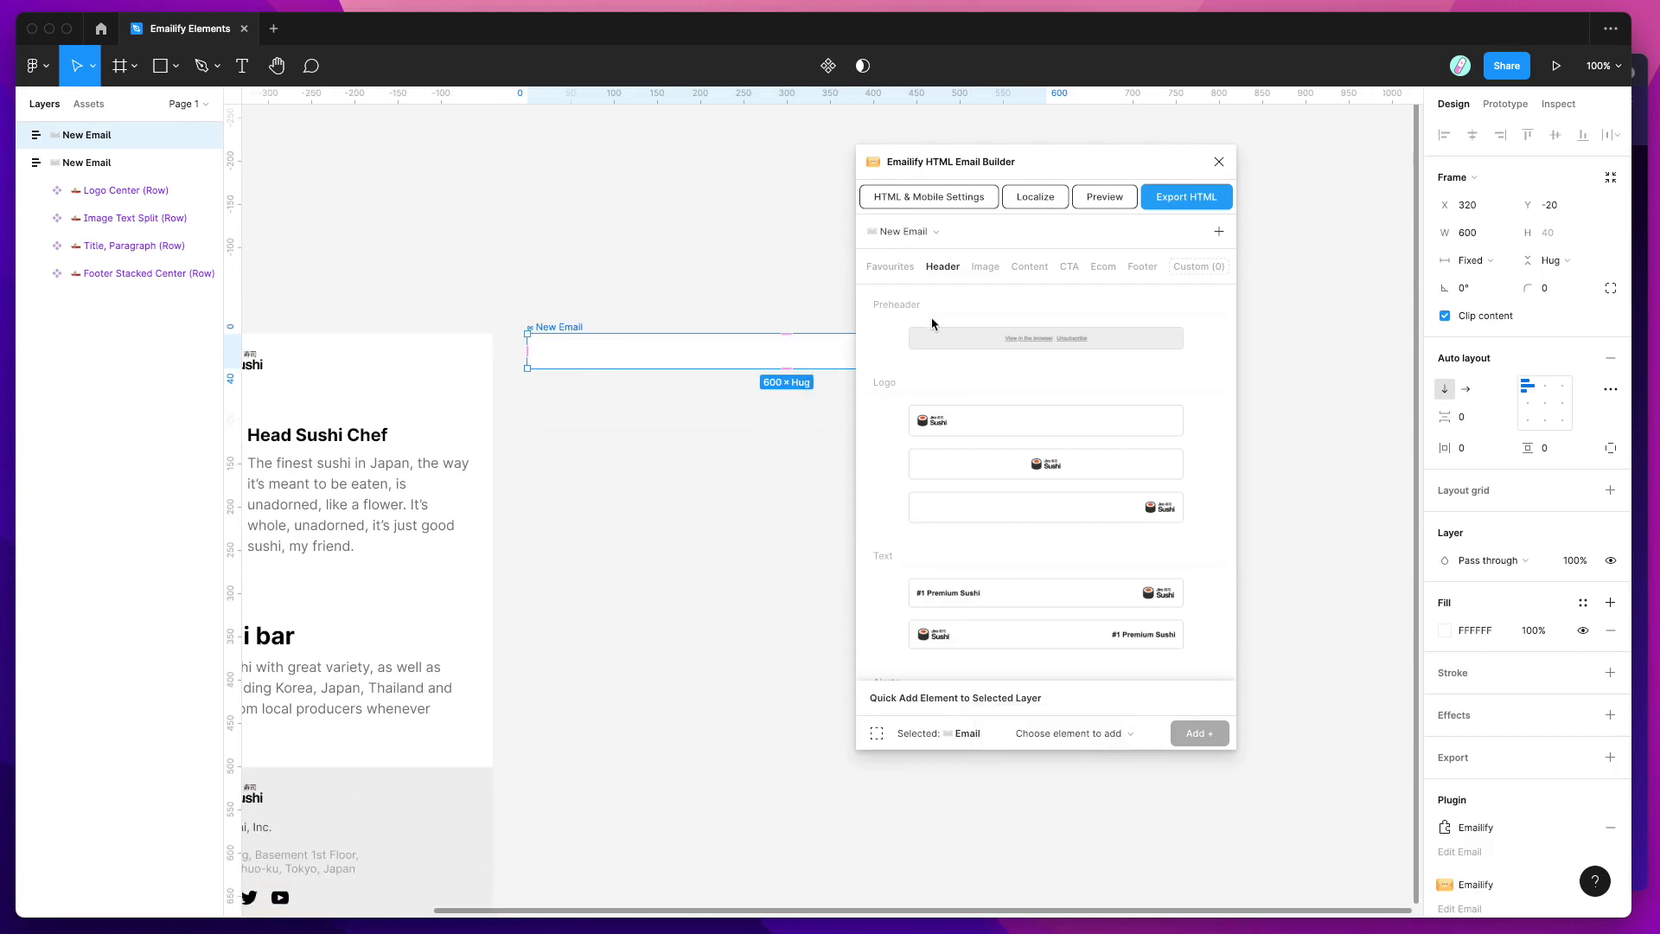
click(985, 268)
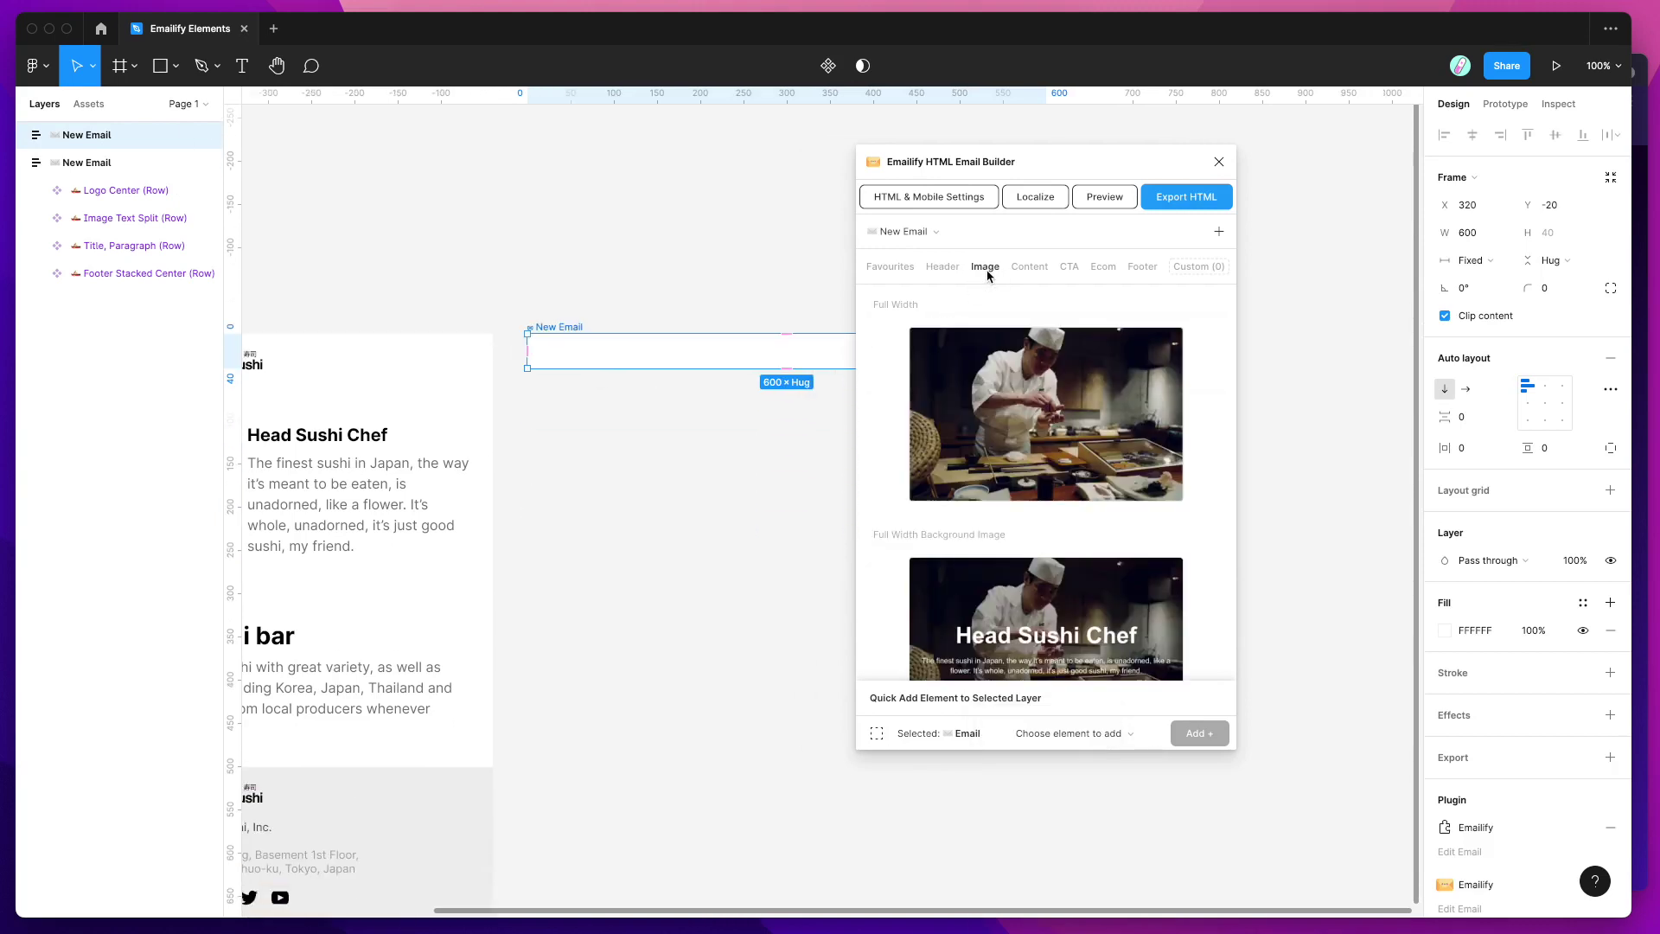
click(1019, 270)
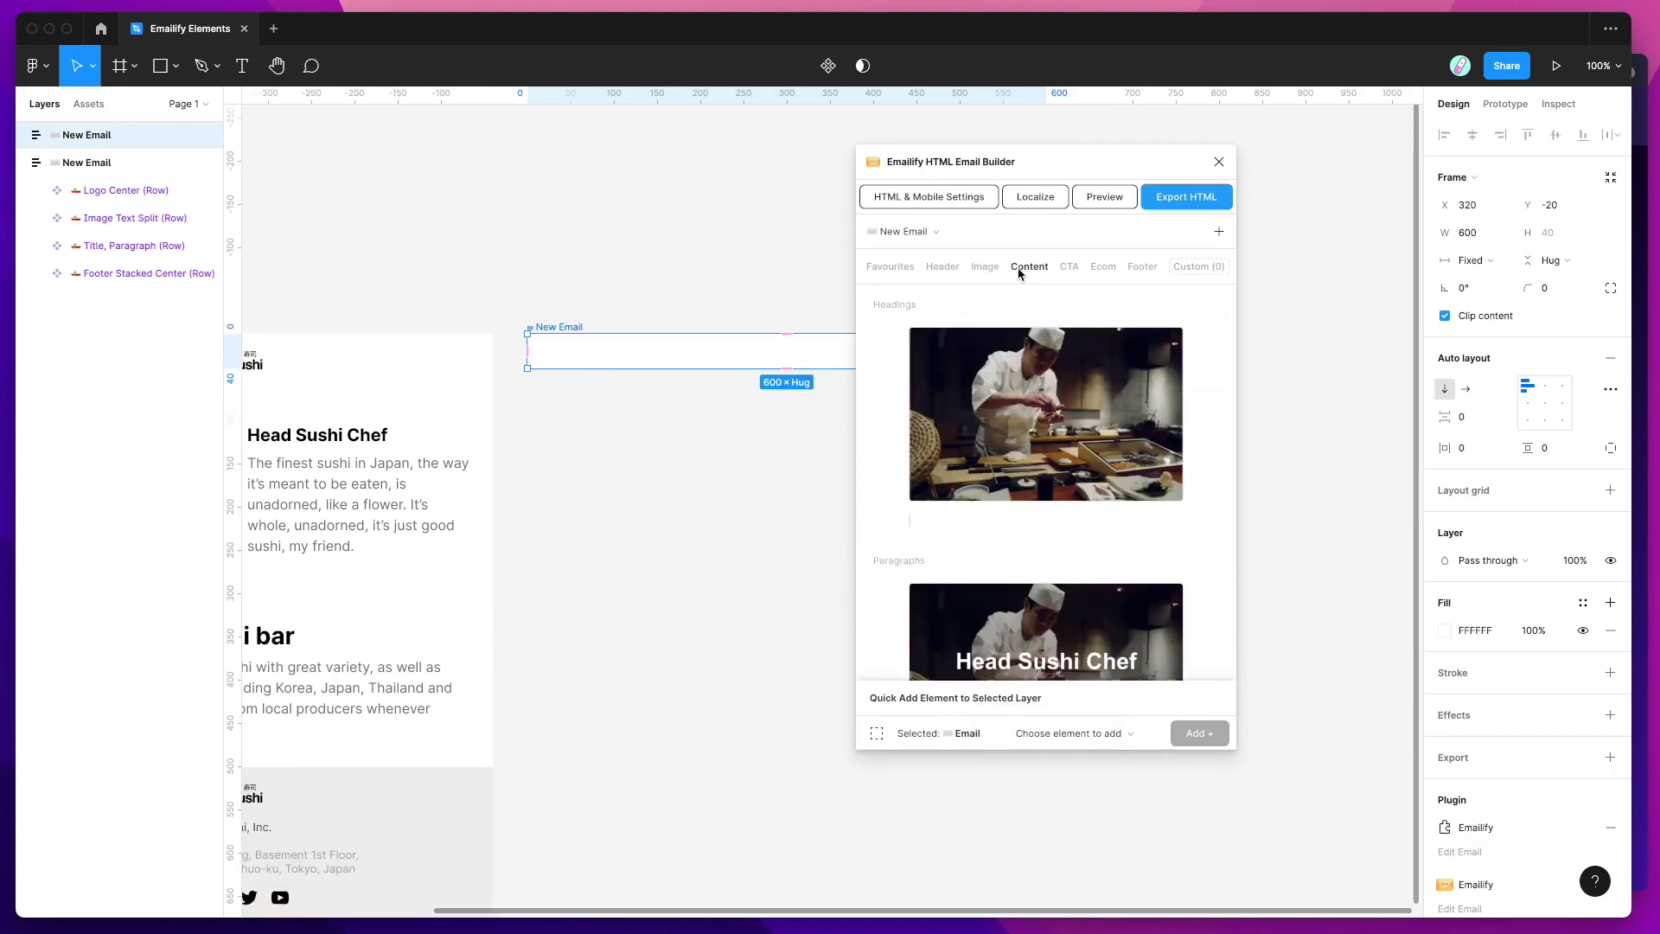
click(1070, 269)
click(1104, 269)
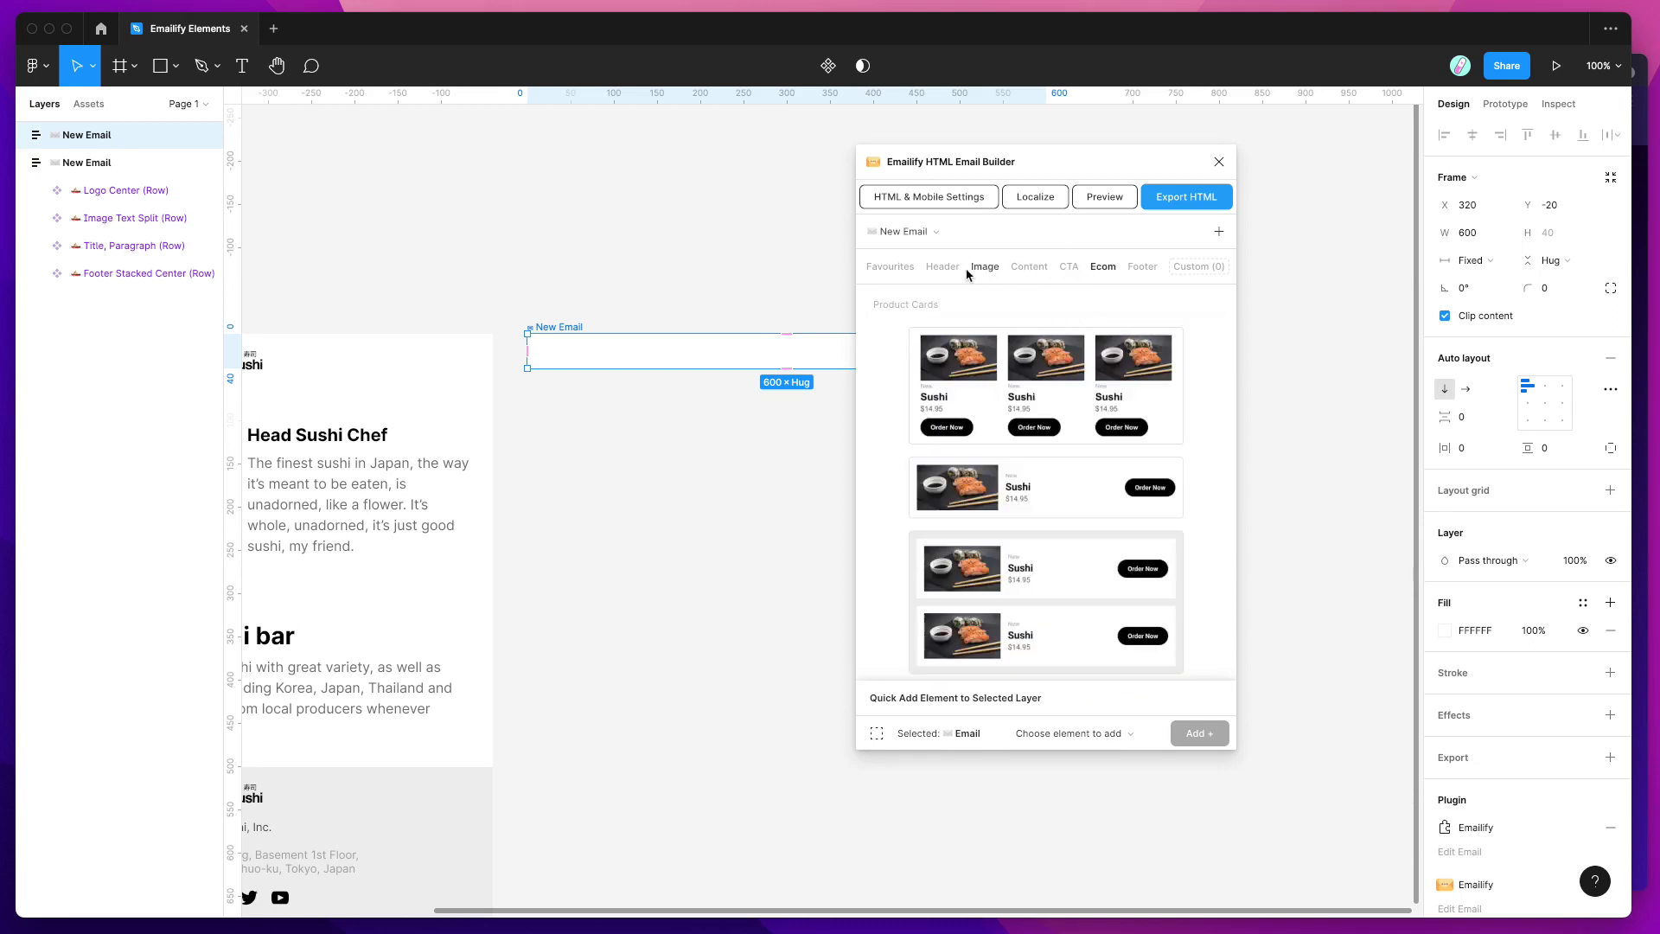
click(949, 270)
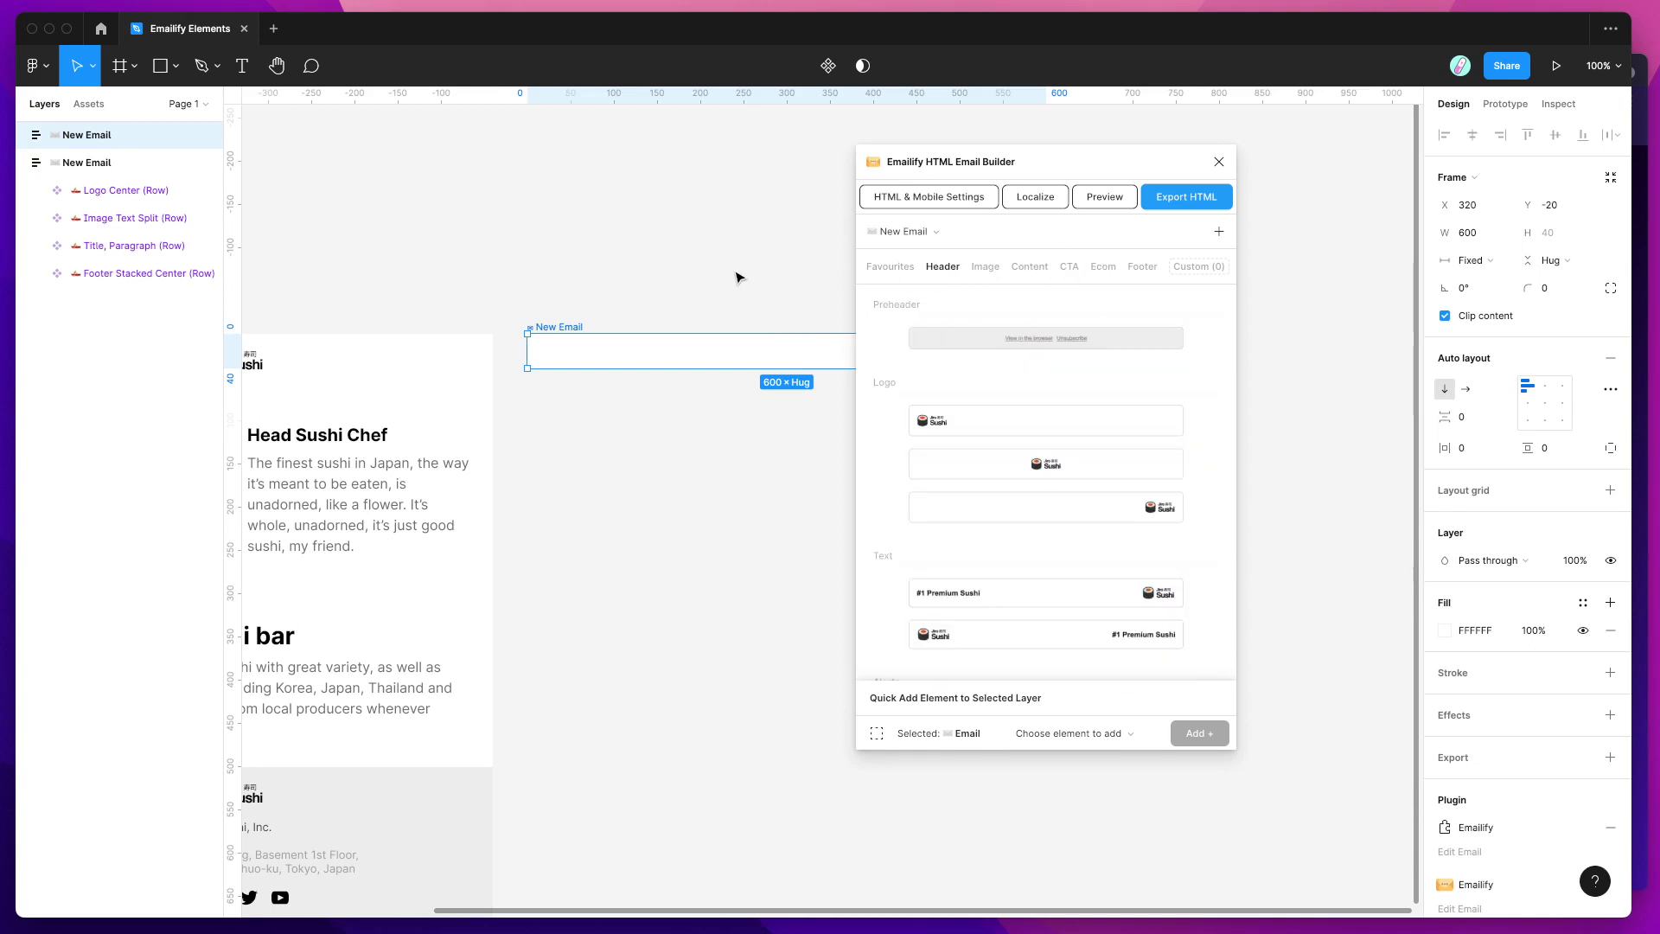
scroll(738, 275, right, 5)
scroll(738, 275, down, 2)
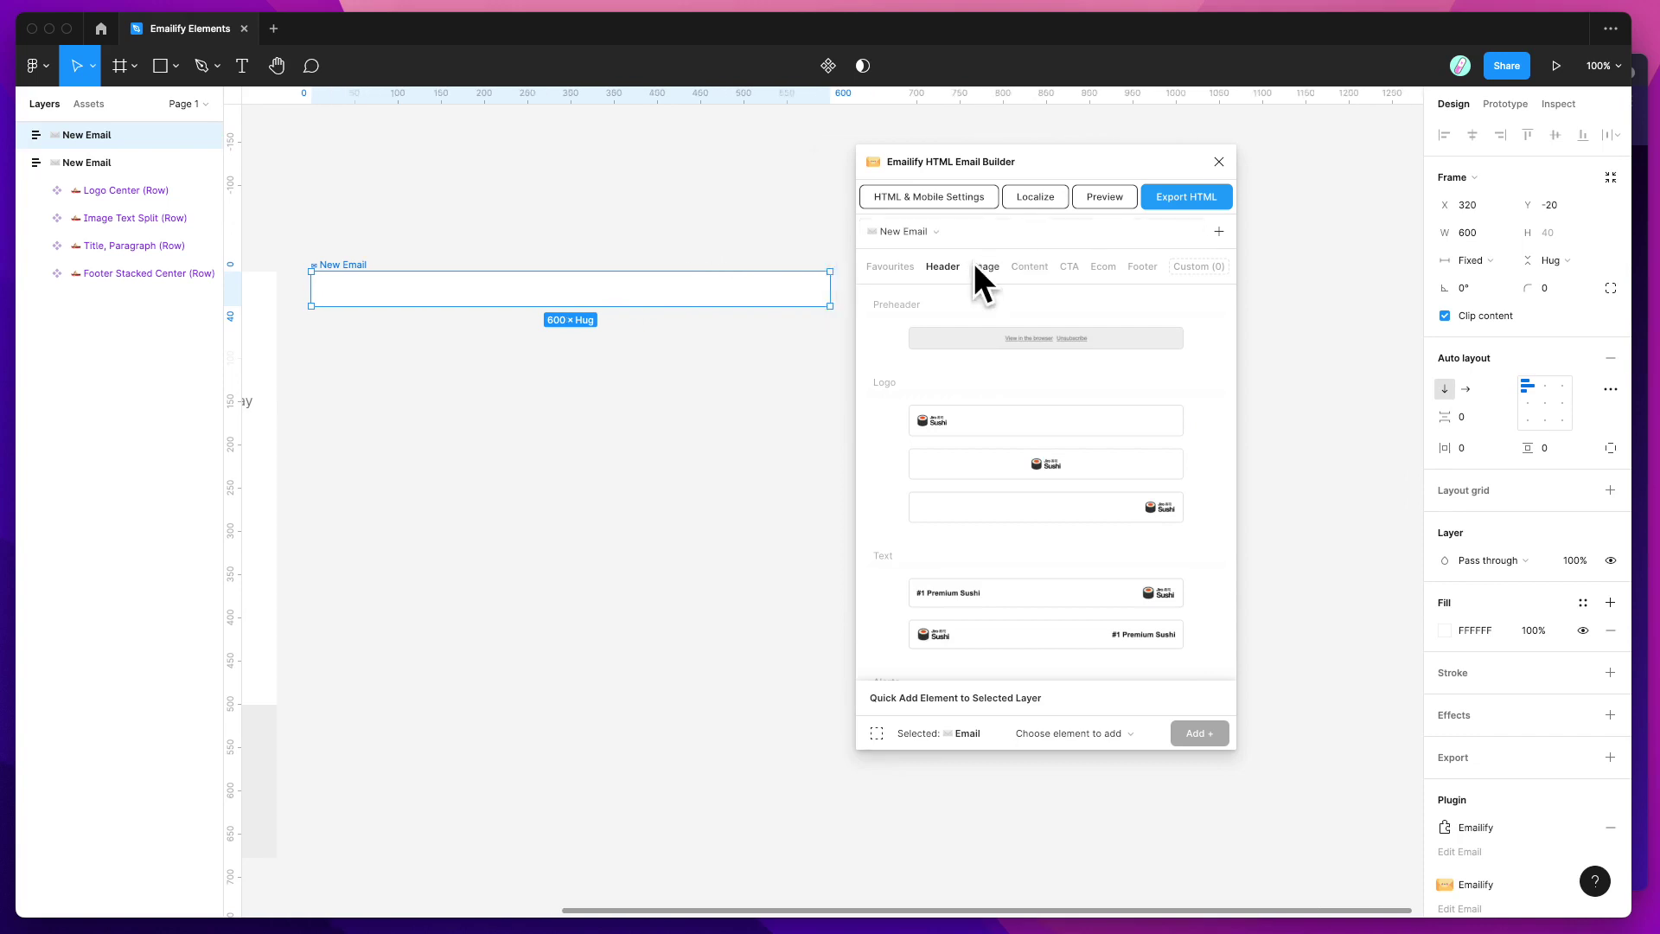
click(1029, 268)
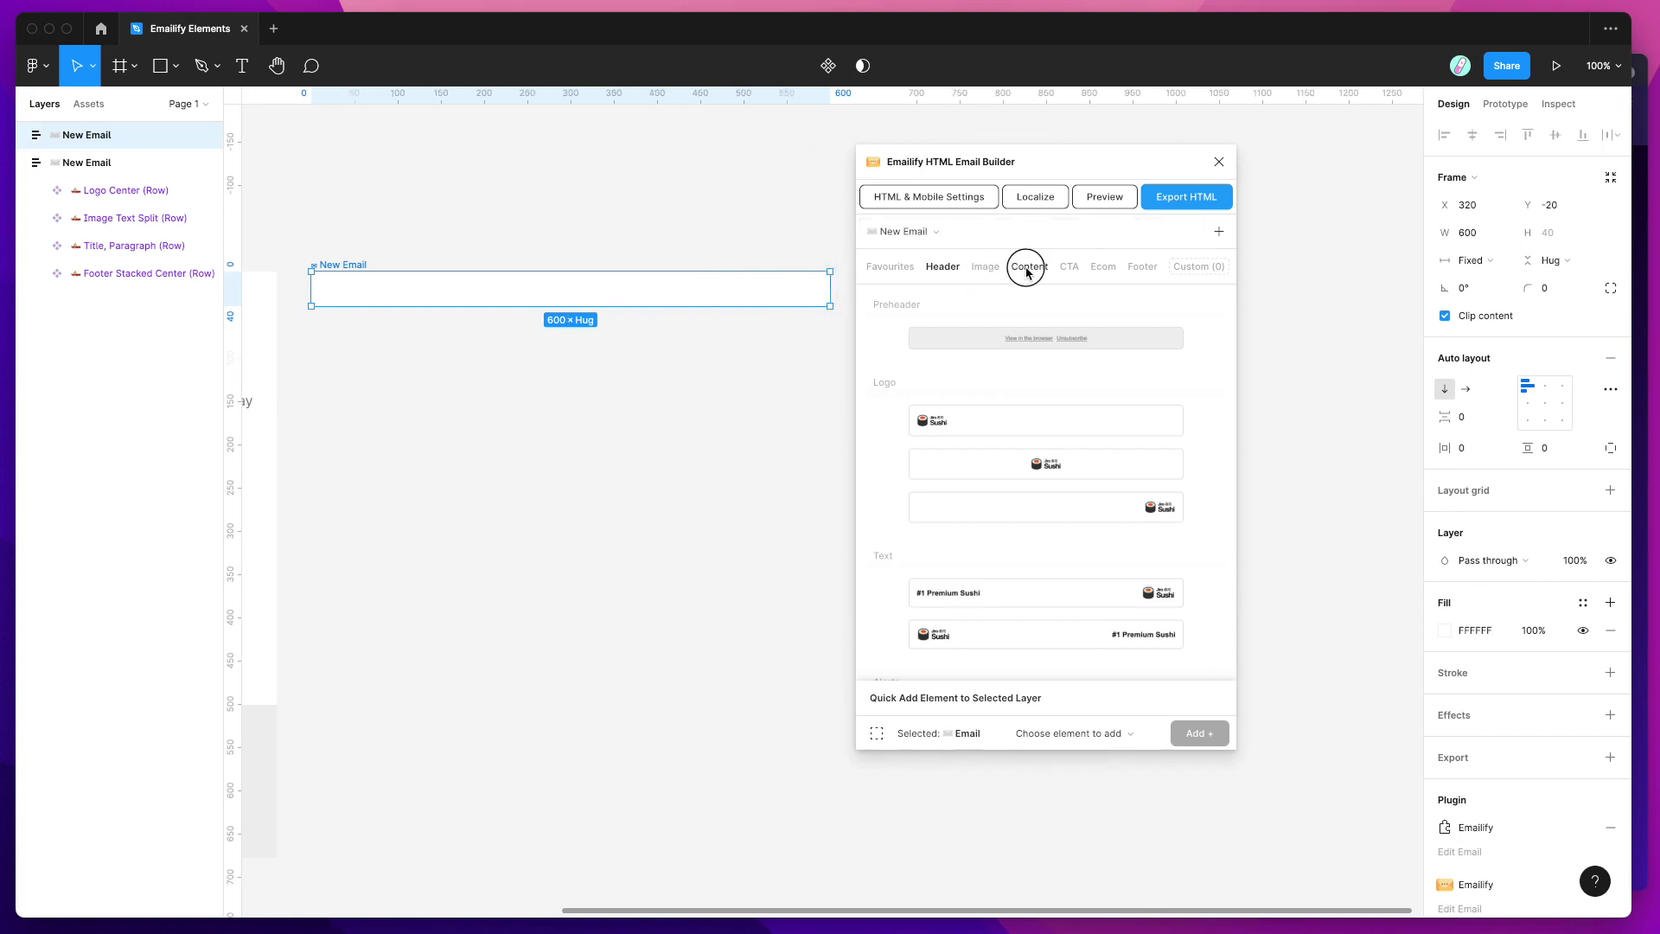
scroll(1028, 348, down, 2)
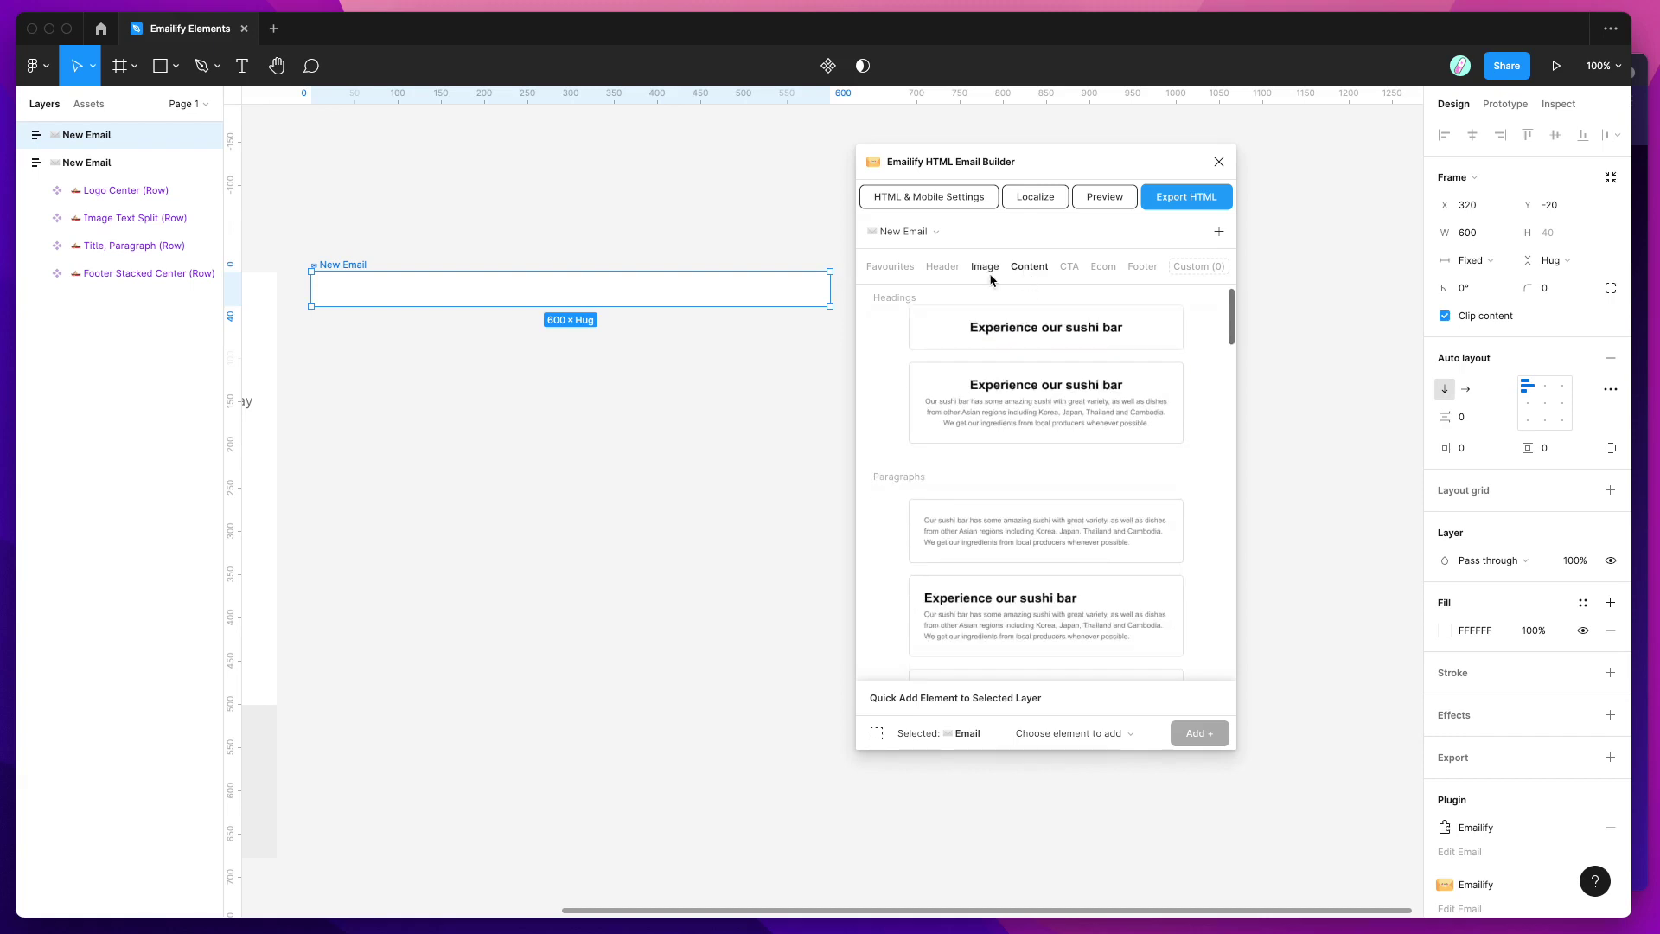
- Add the centered logo header and the centered heading with paragraph component to the new email
click(950, 274)
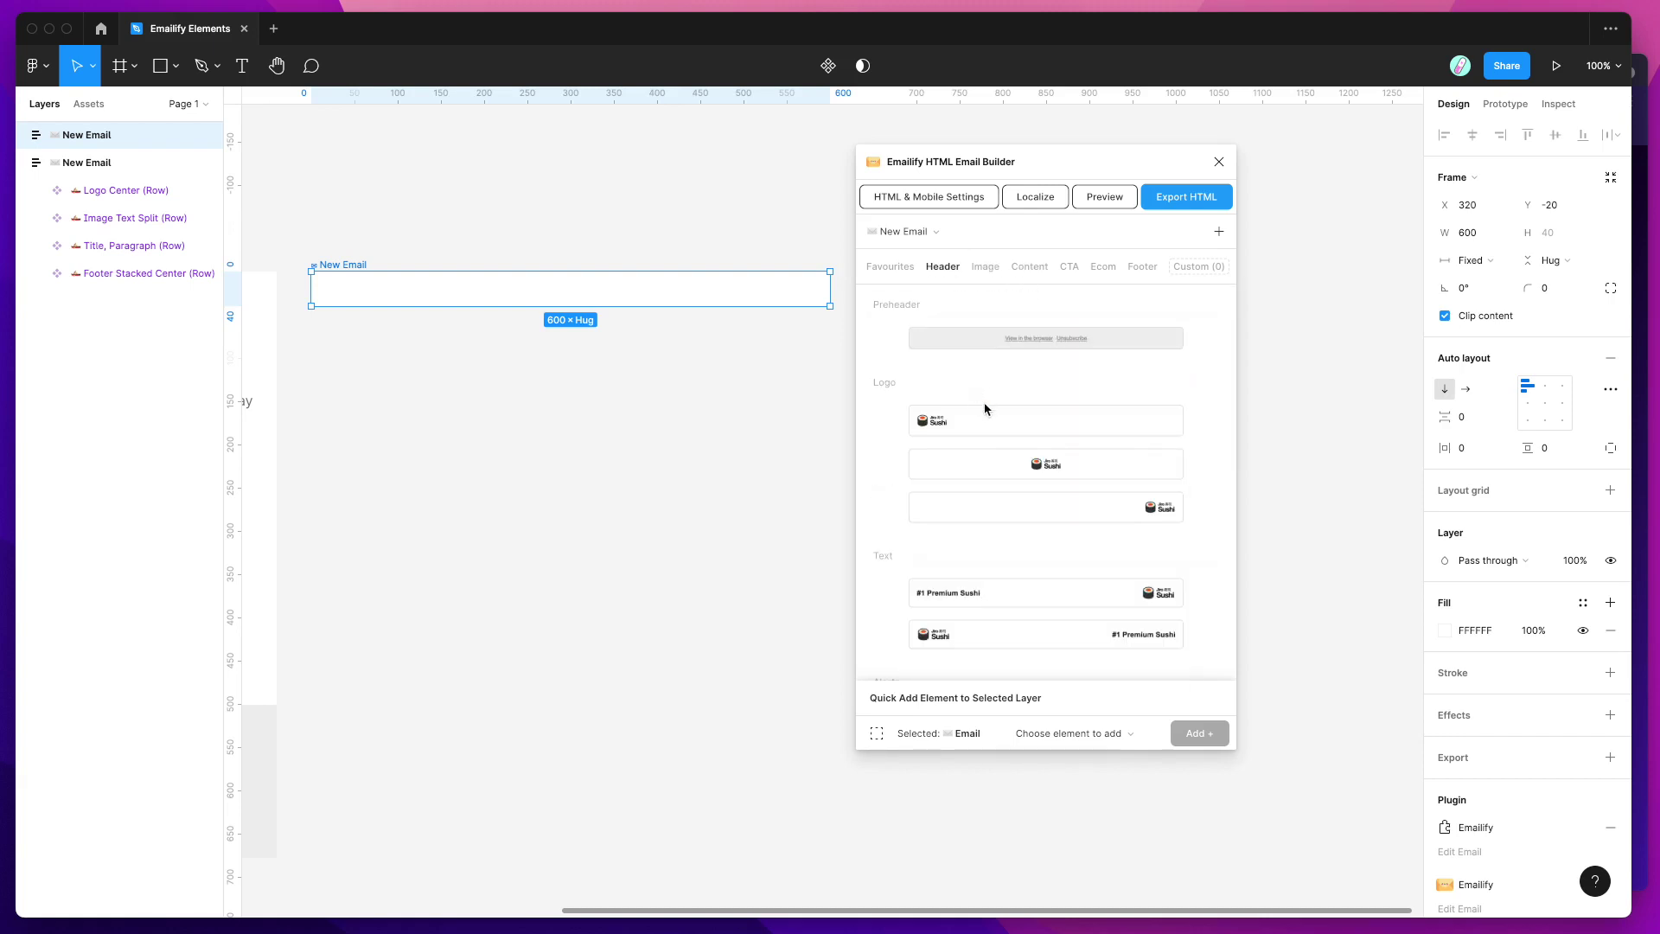
scroll(984, 410, down, 1)
click(1031, 457)
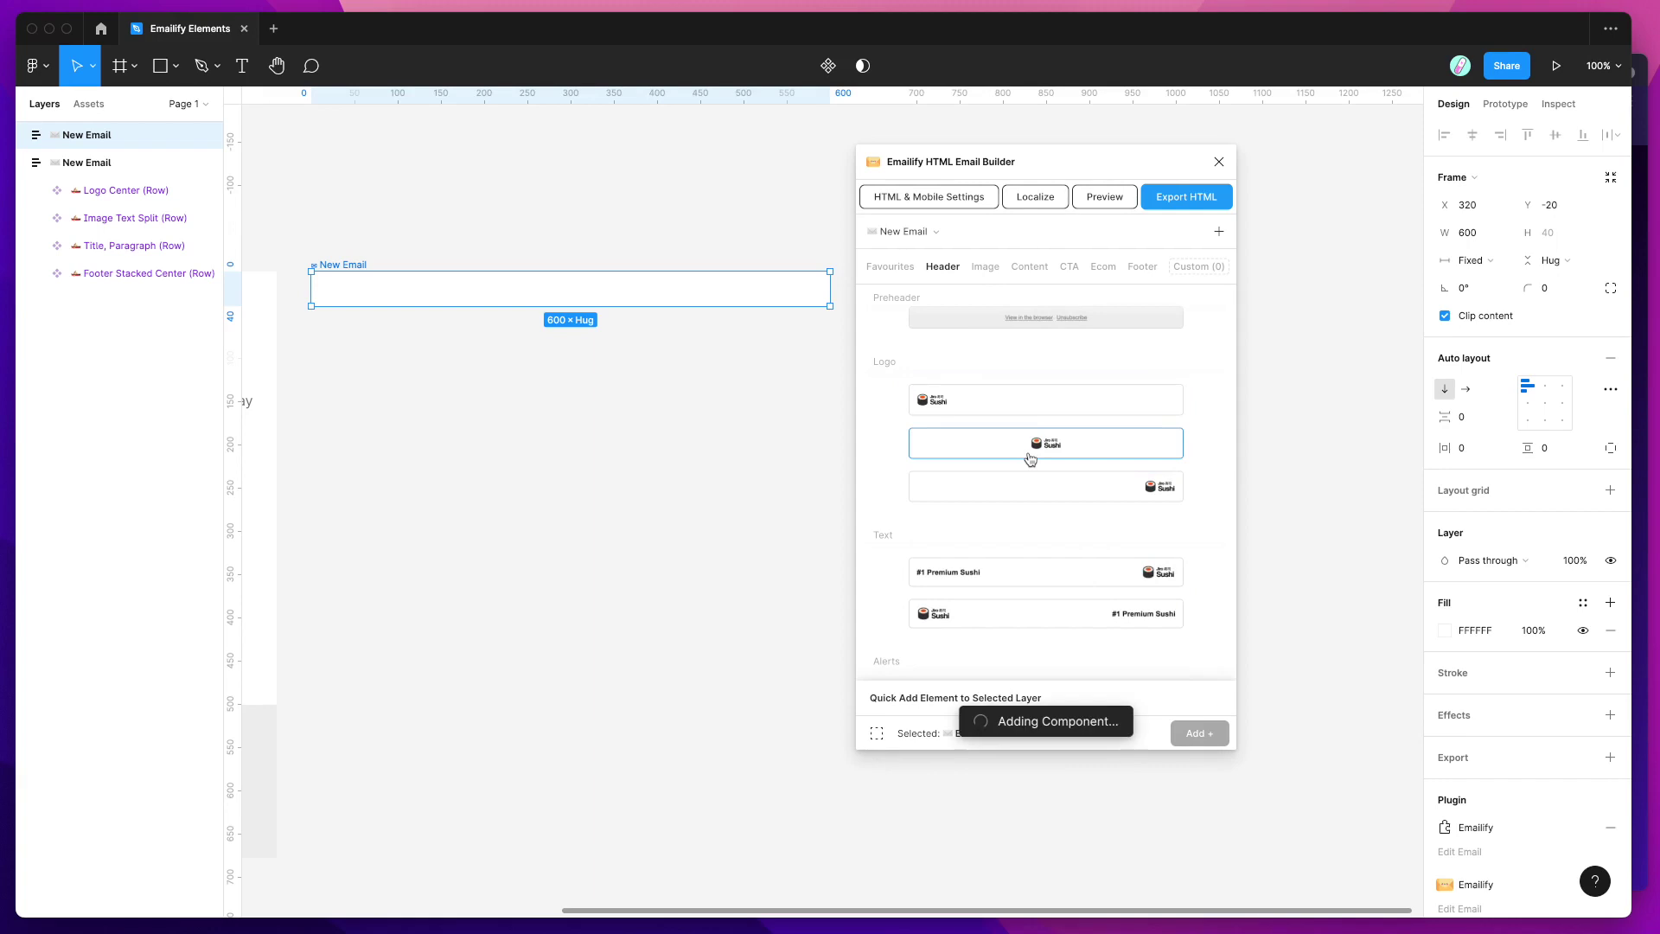
click(1030, 275)
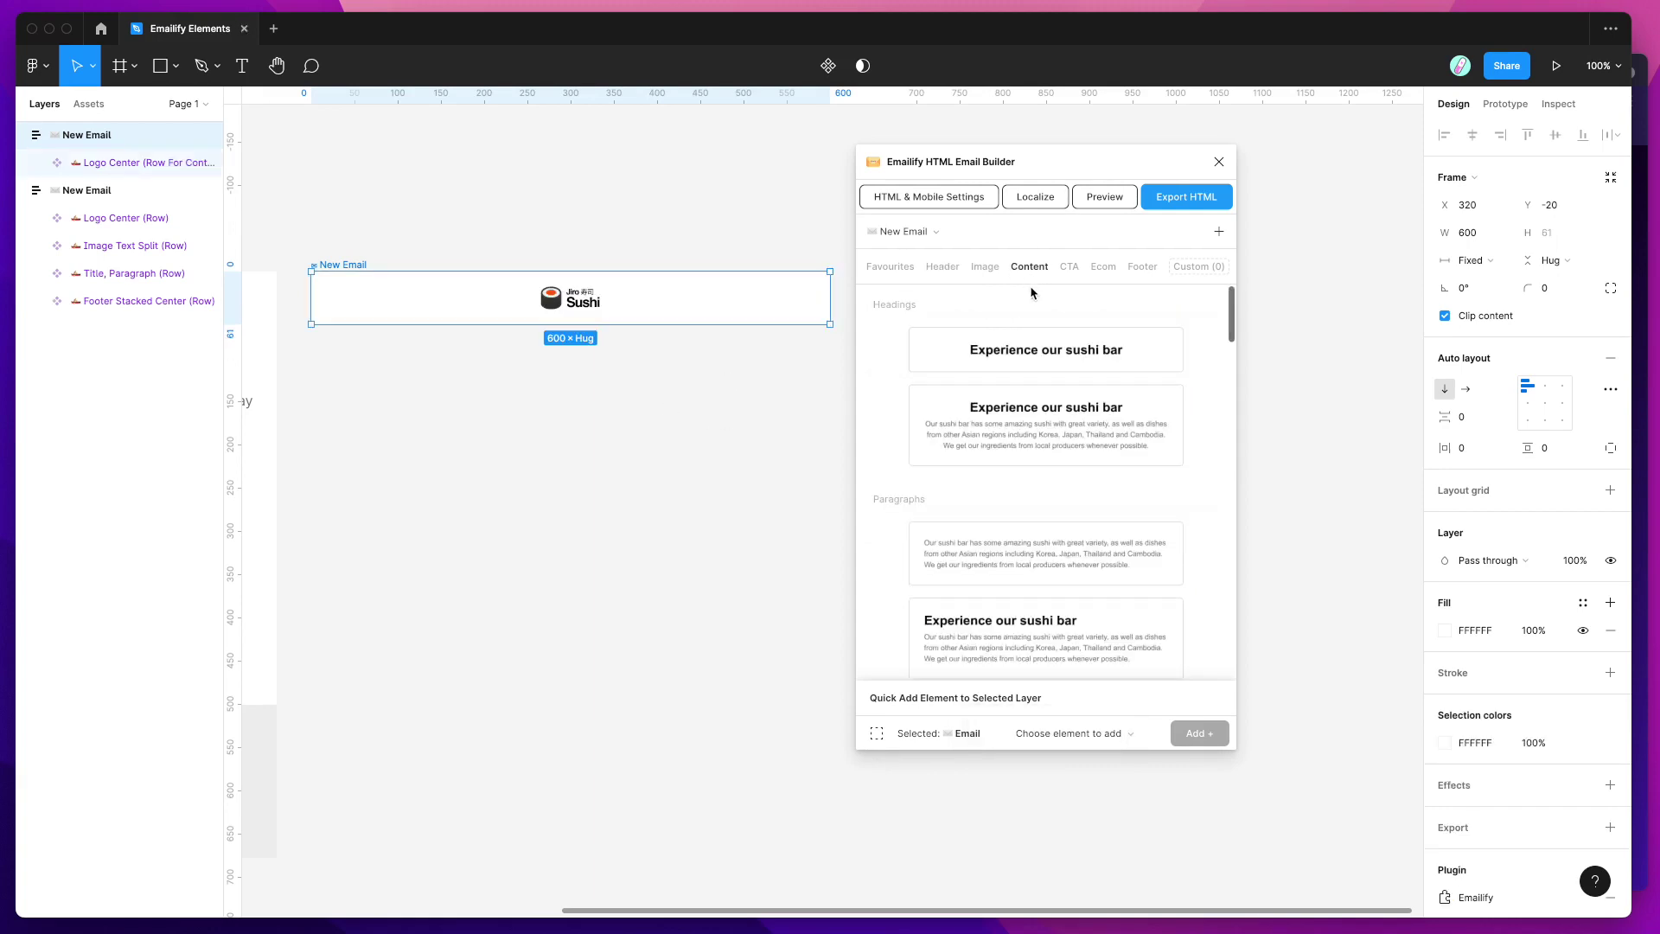
click(1037, 423)
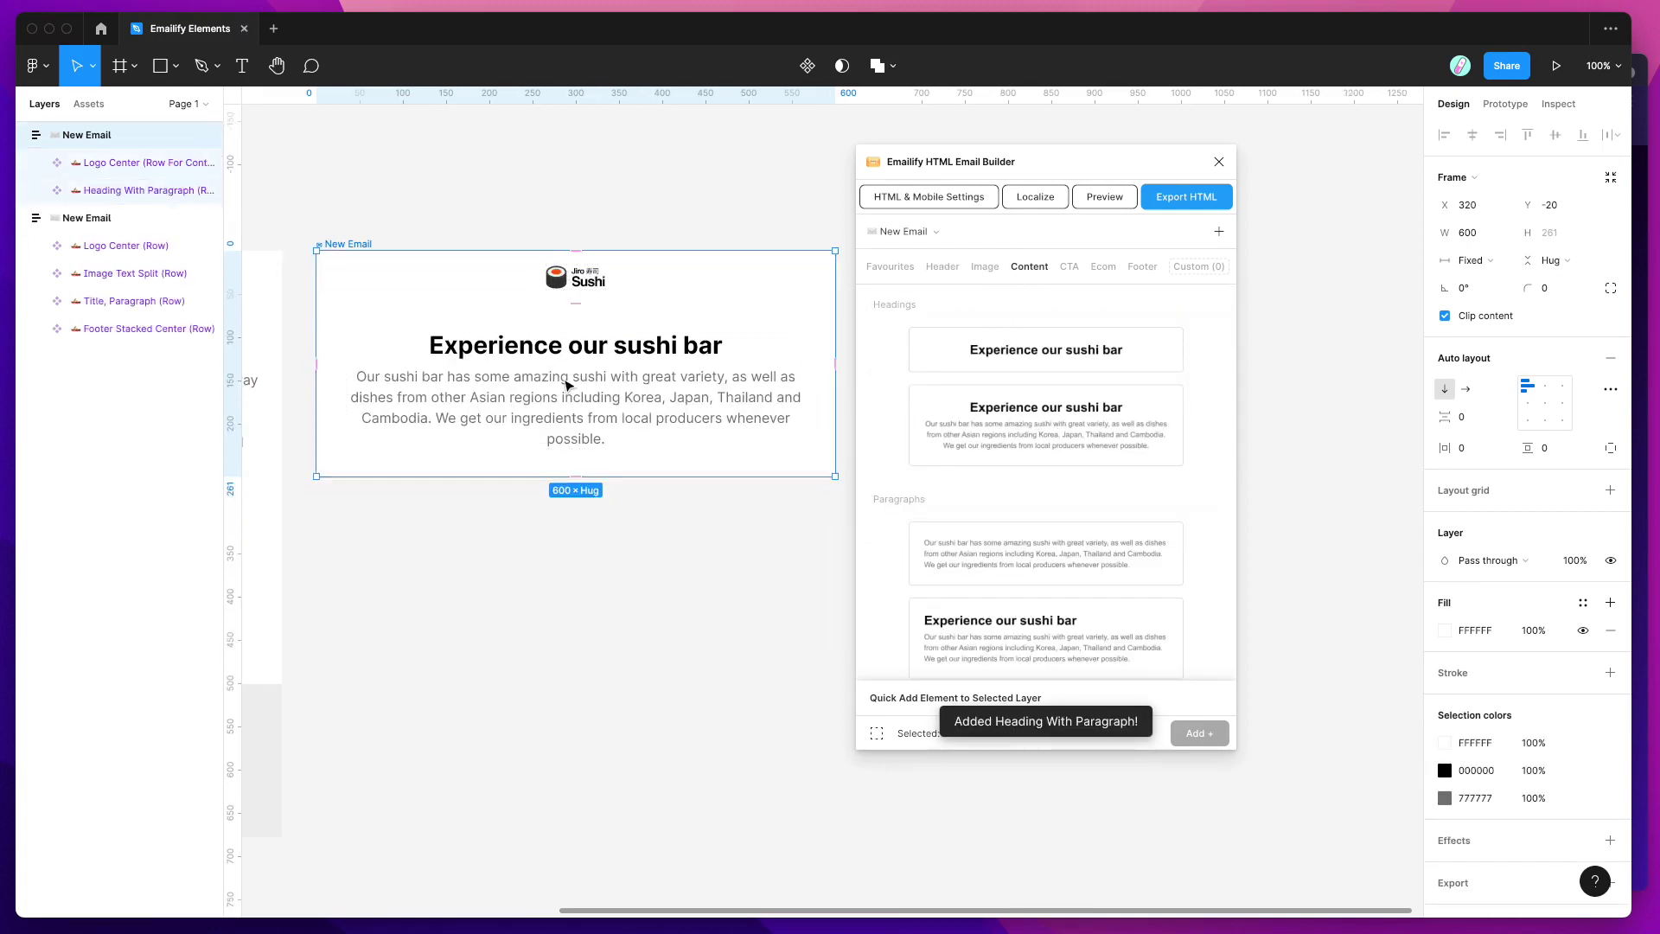
- Add the stacked, centered company footer with logo, address and social icons to the new email
scroll(568, 385, down, 2)
scroll(568, 385, right, 1)
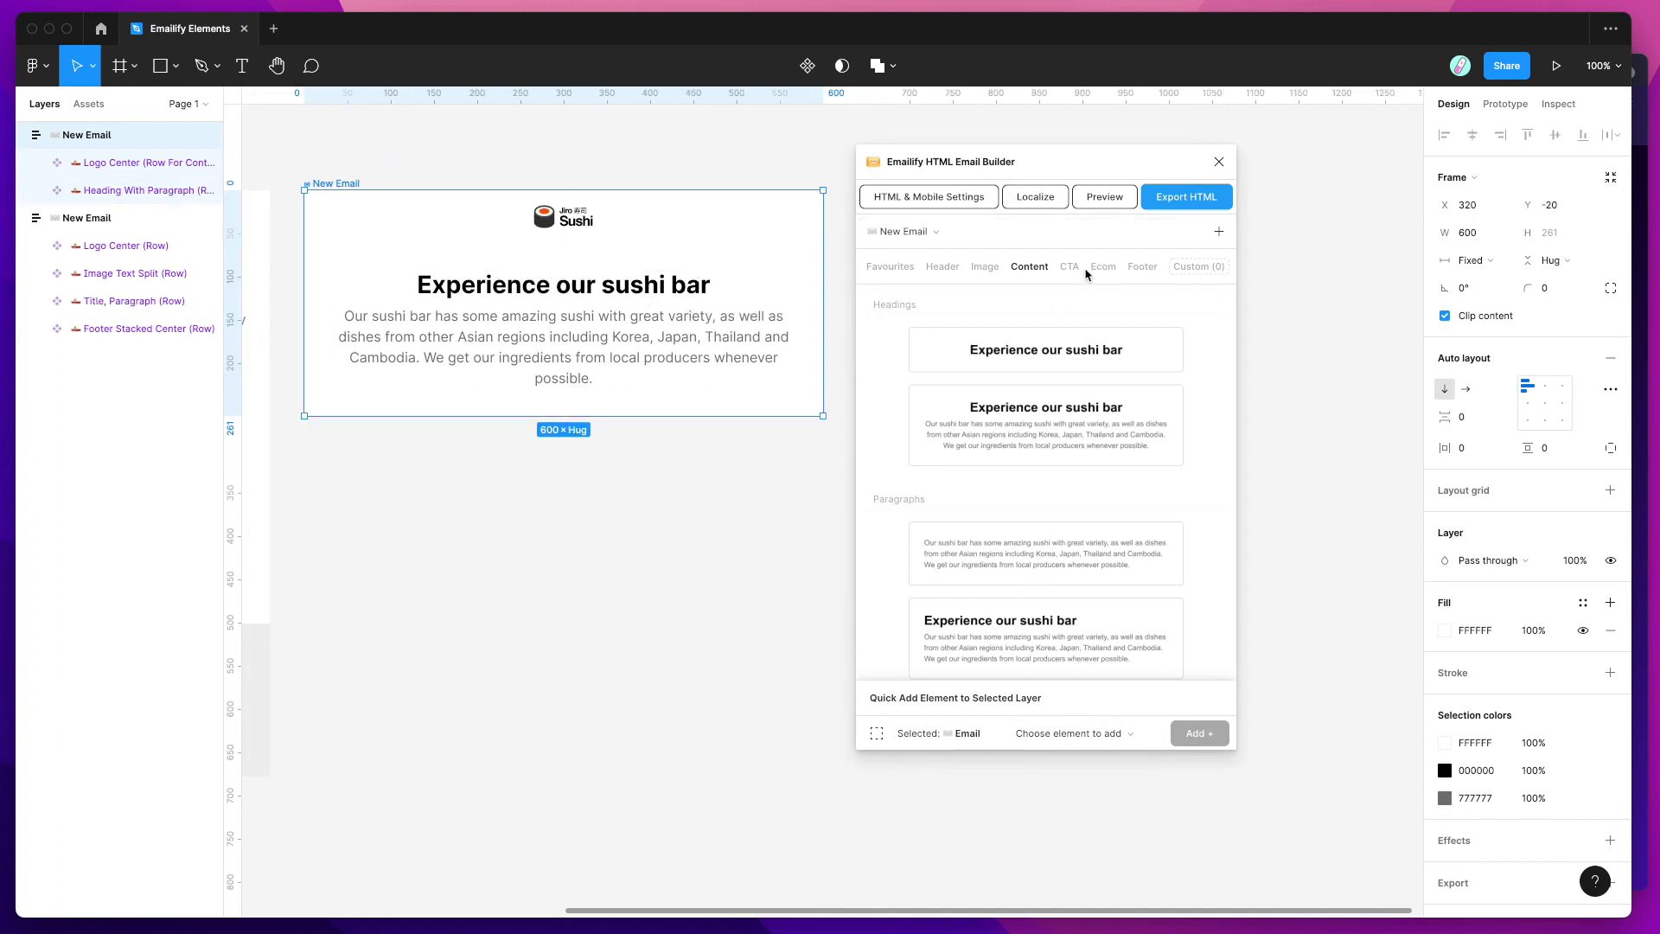
click(1138, 267)
scroll(1089, 425, down, 10)
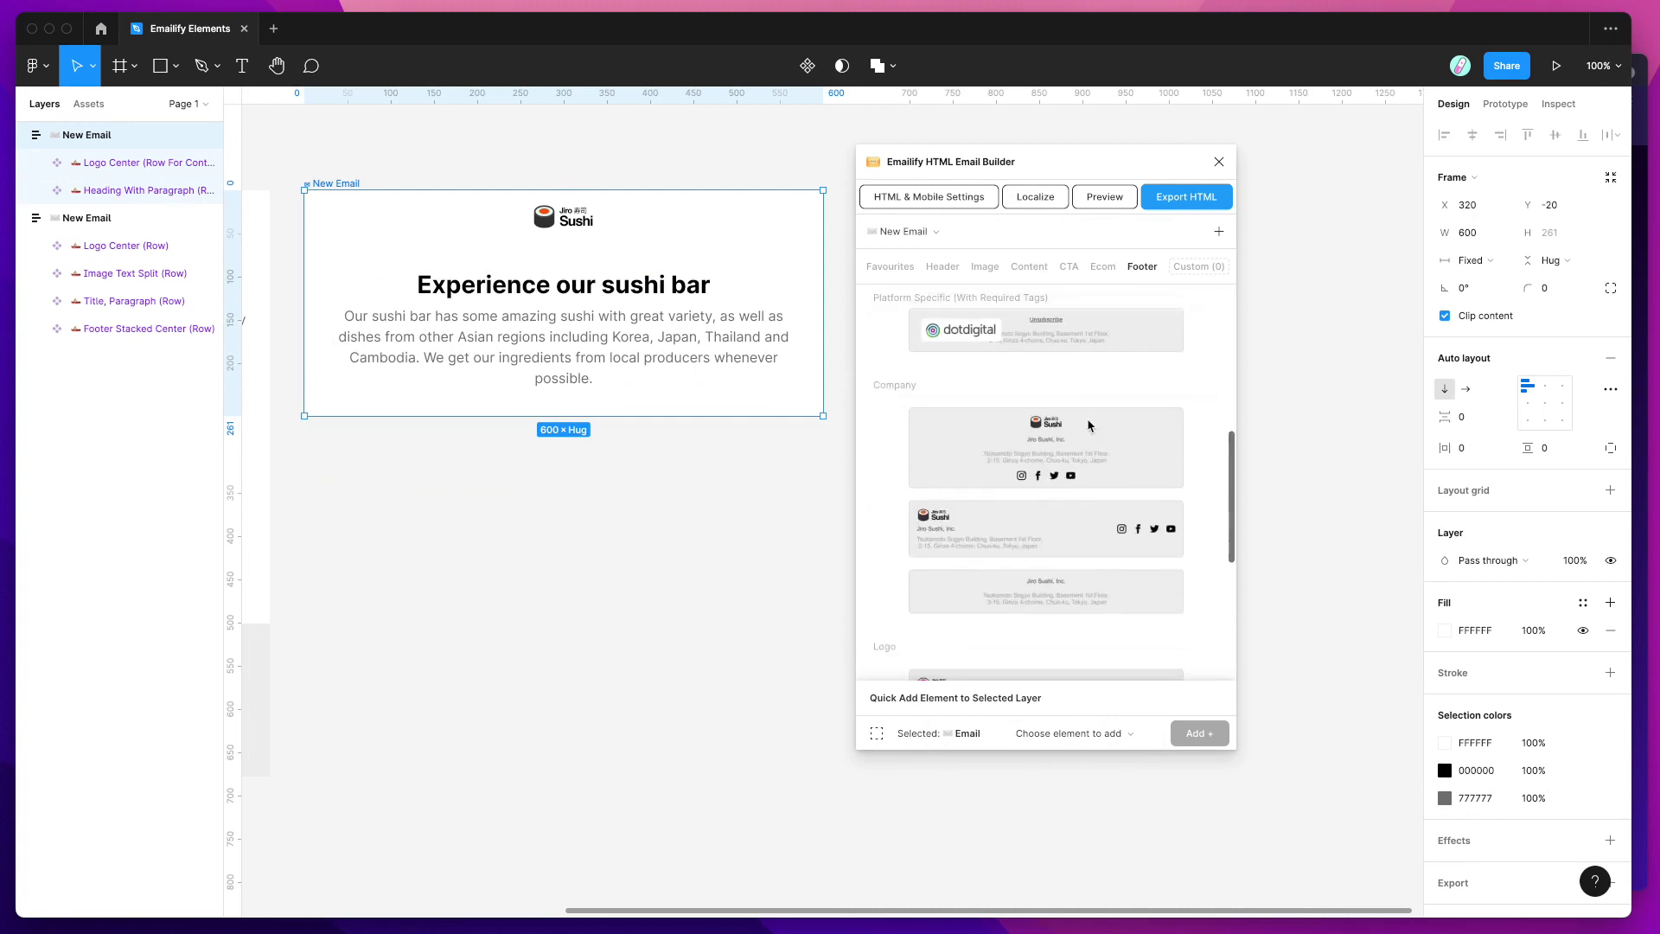
click(1047, 480)
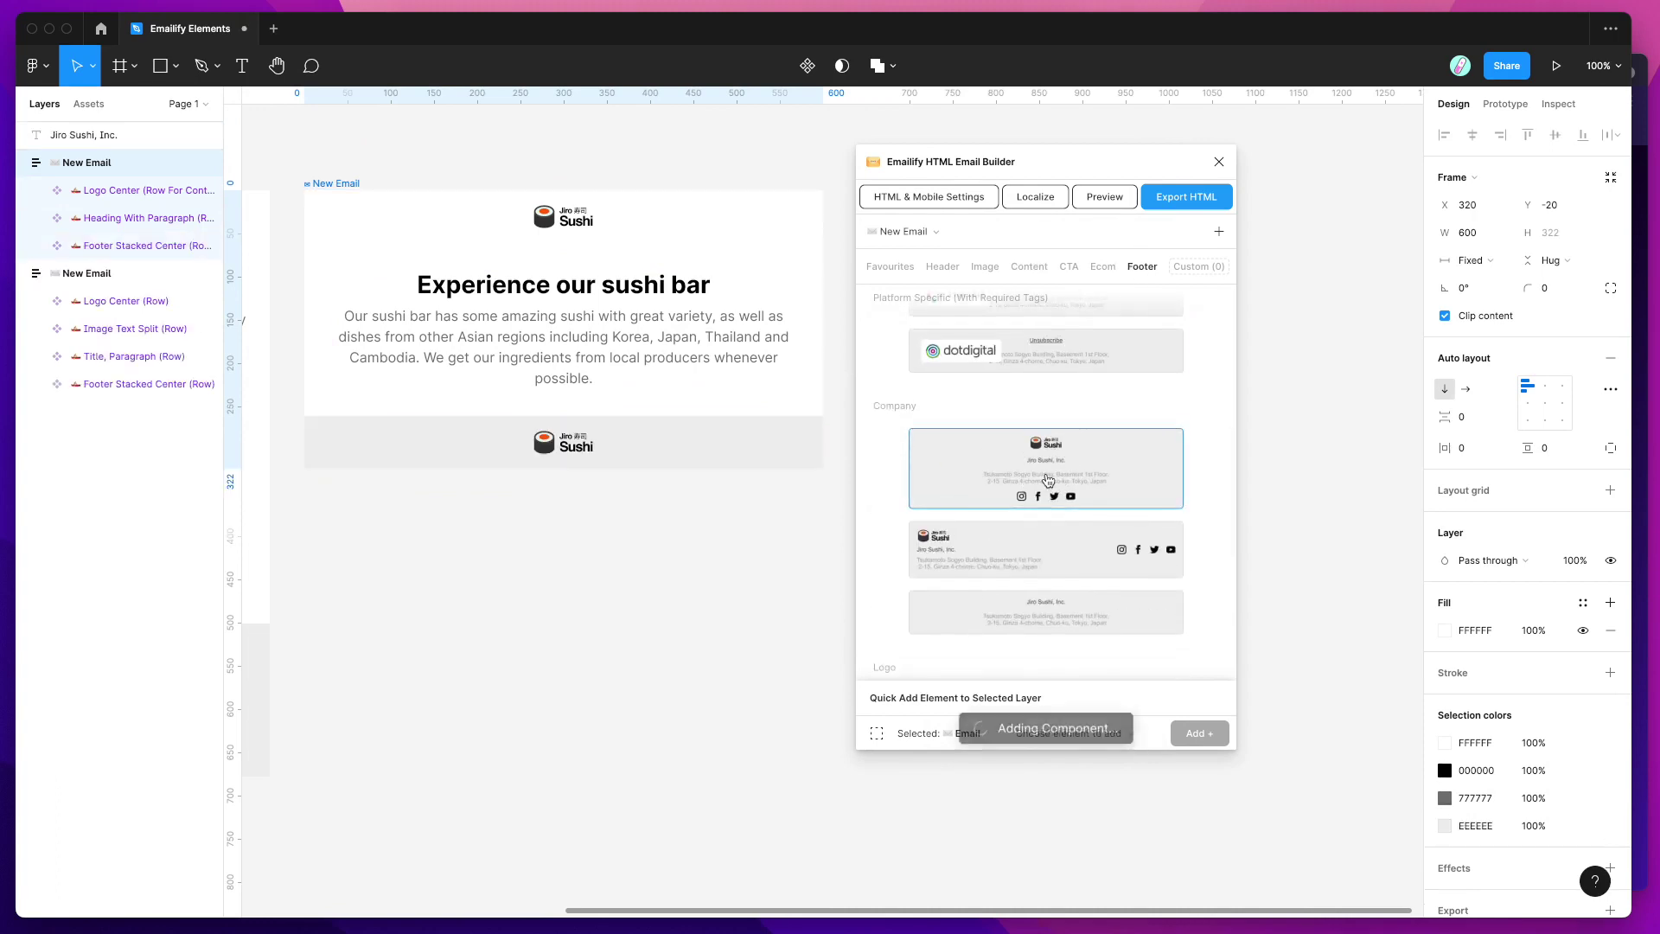
- Add a Content Column to the heading and paragraph row of the new email
click(683, 352)
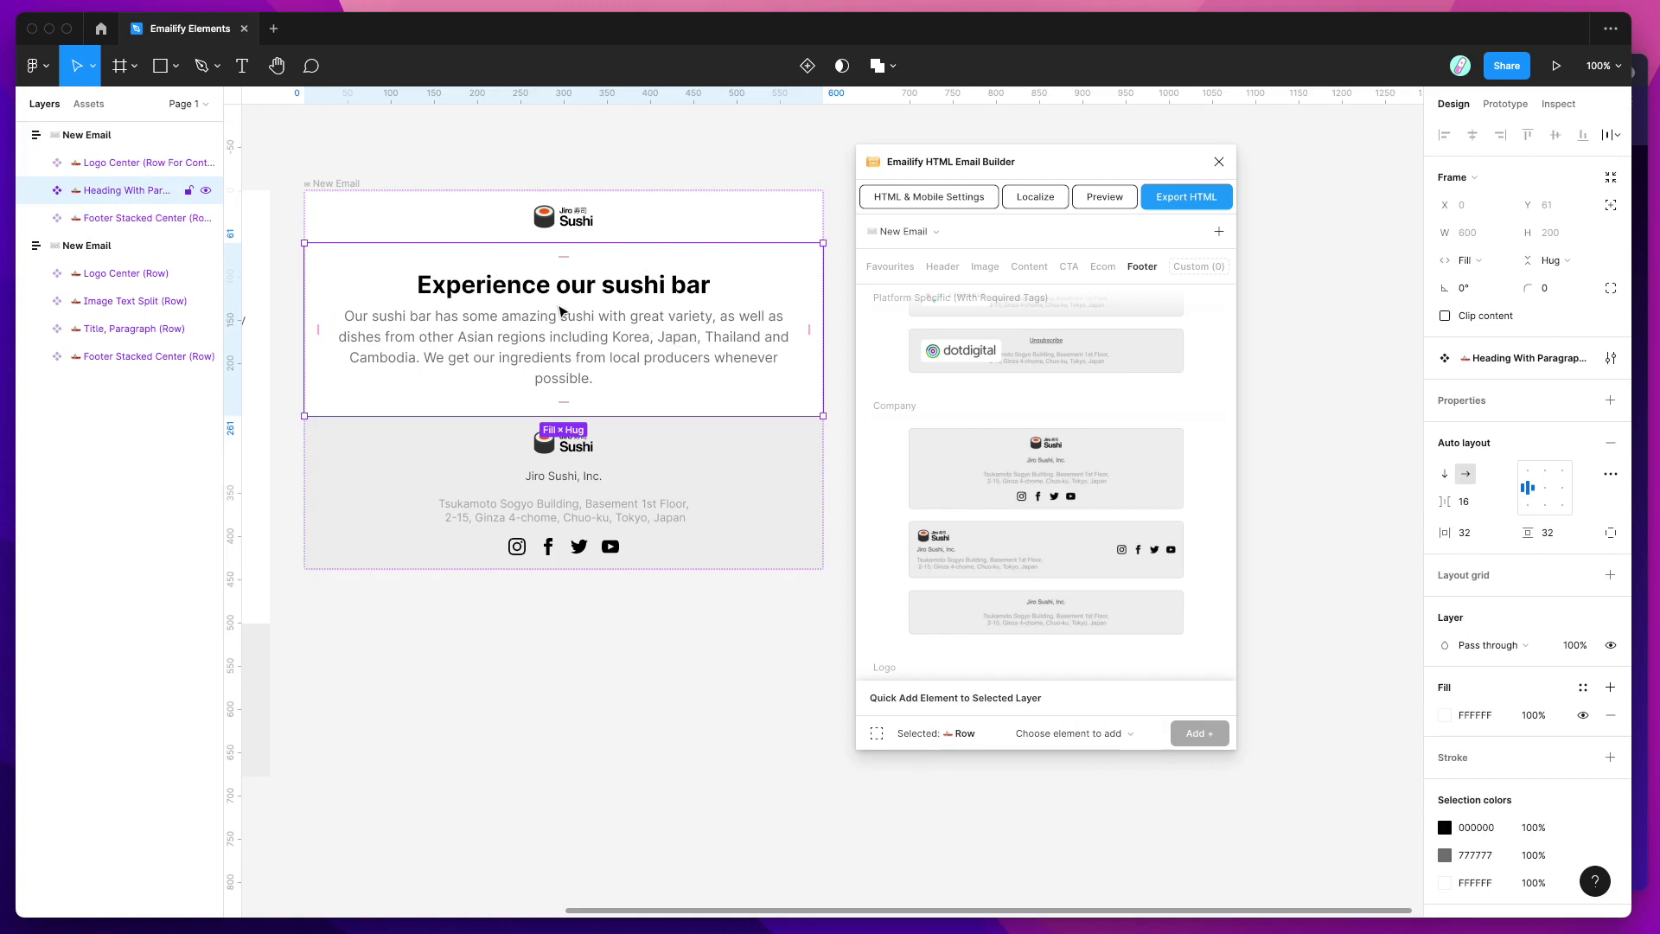
click(849, 316)
click(944, 268)
click(731, 309)
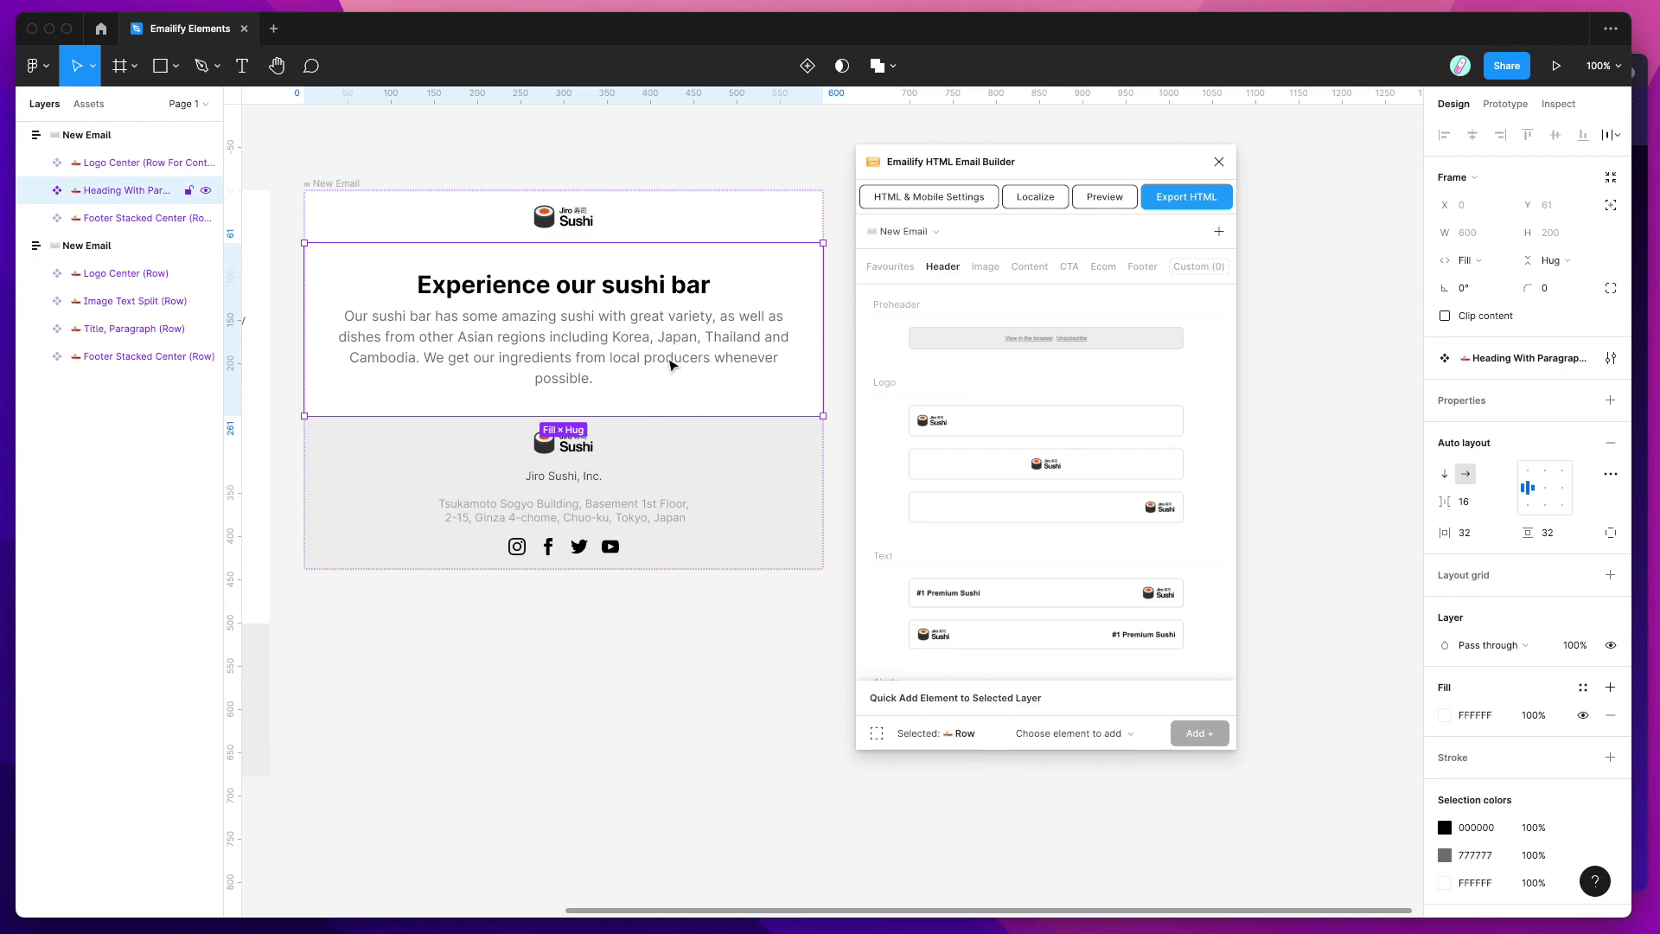
click(1068, 735)
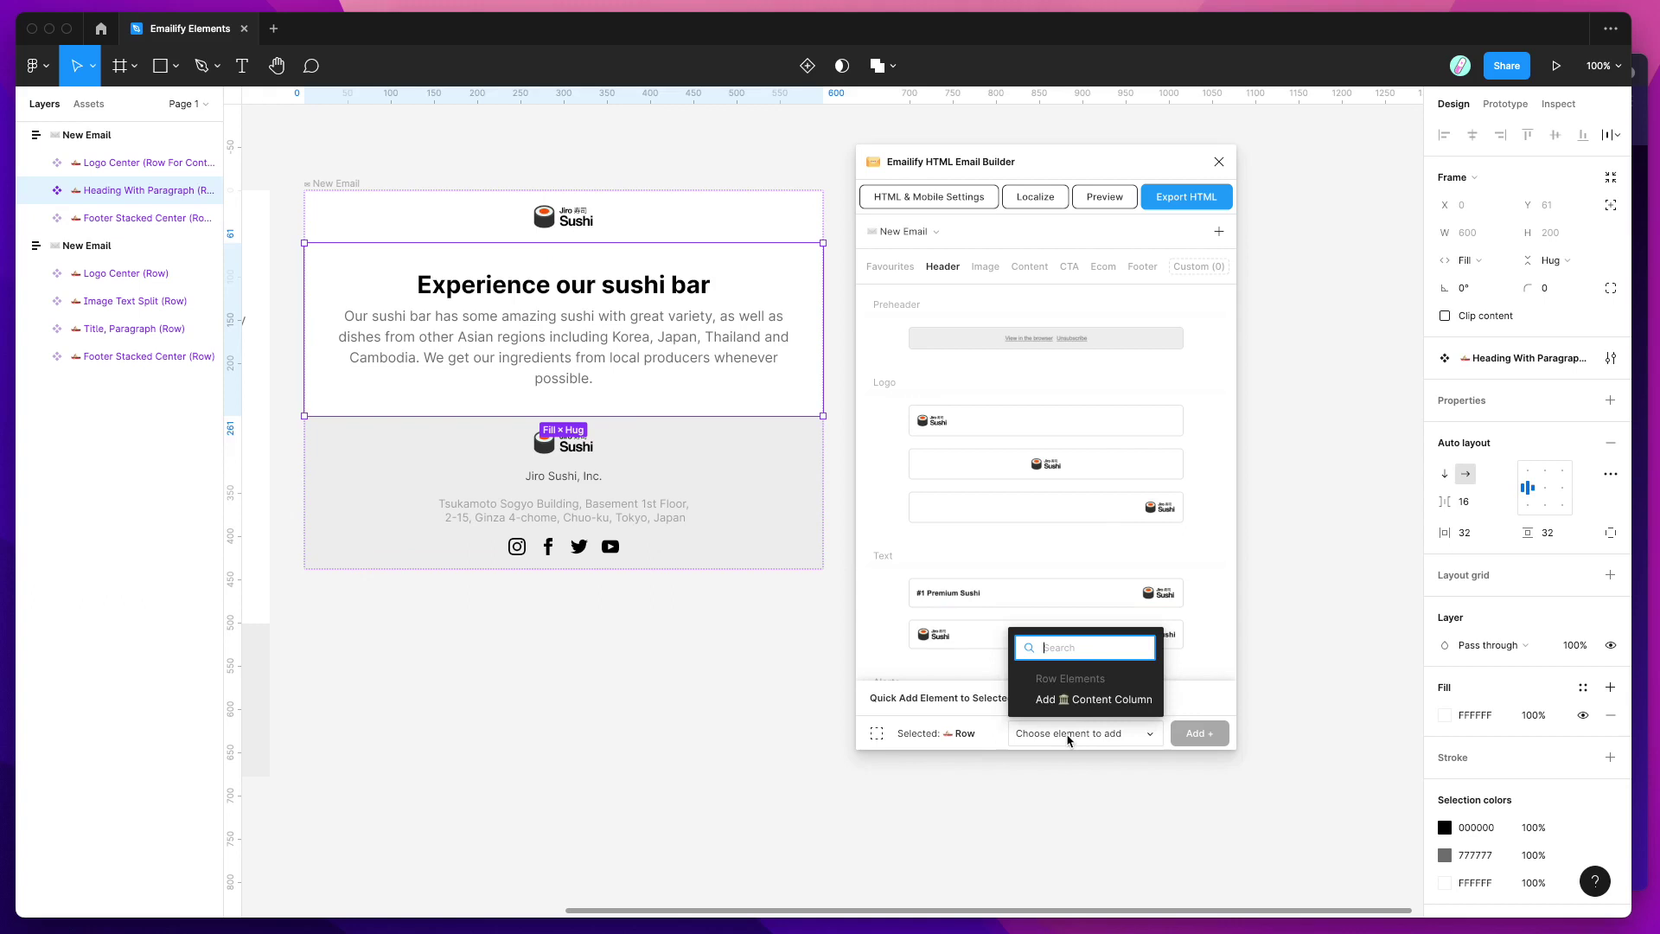
click(1103, 705)
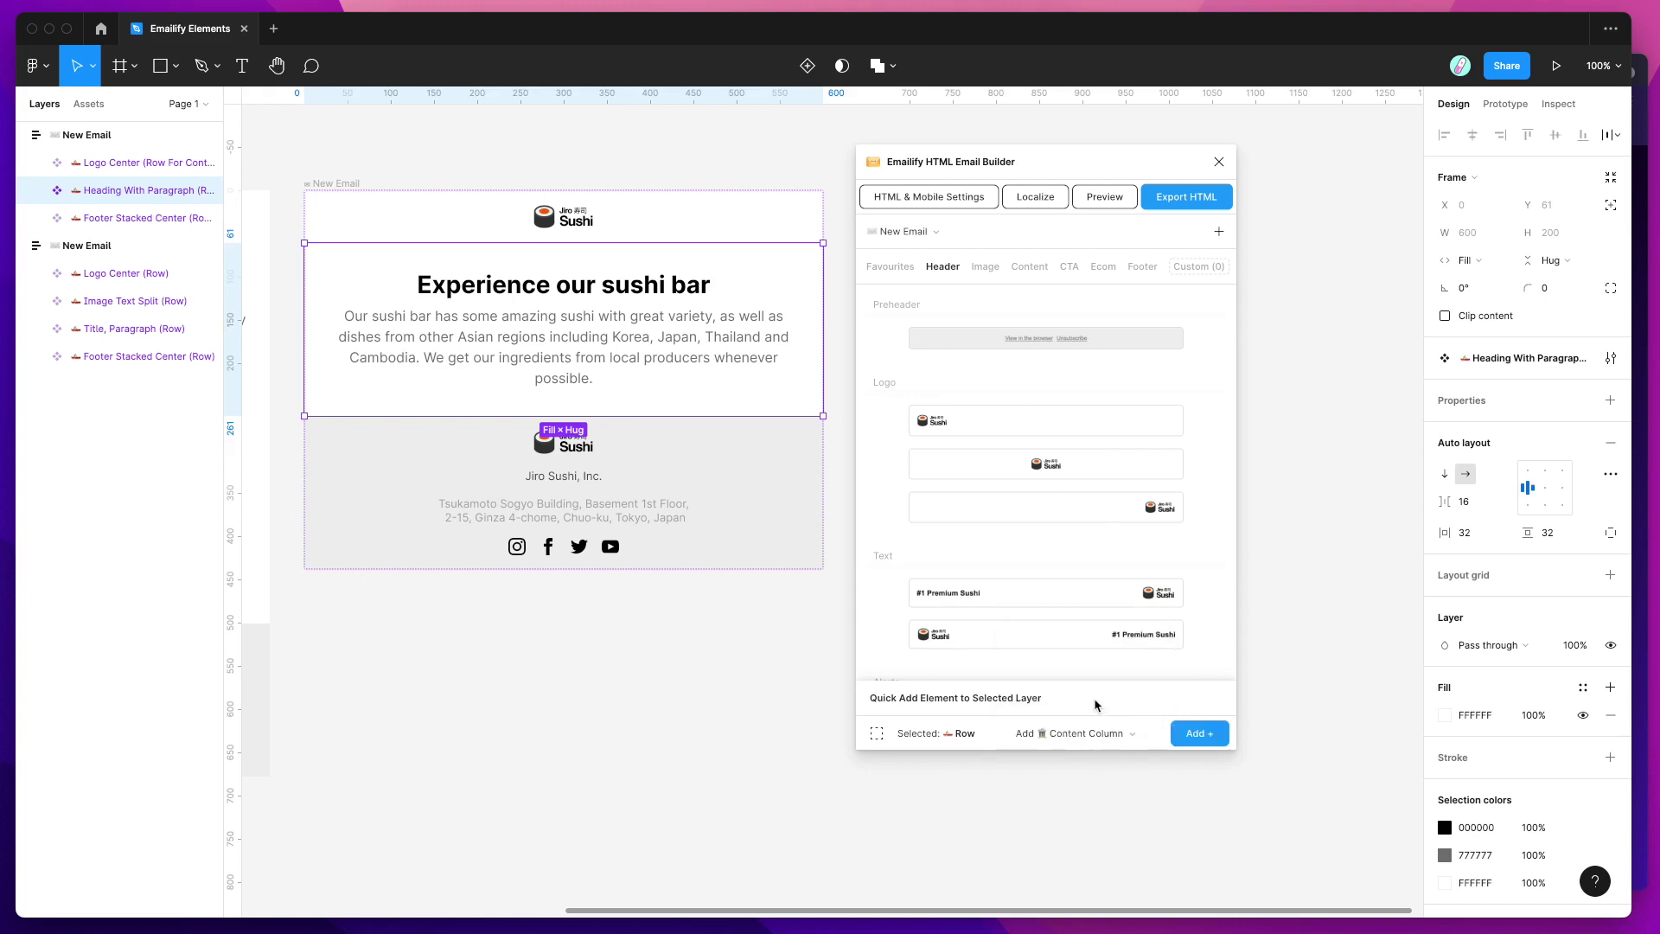
click(1200, 734)
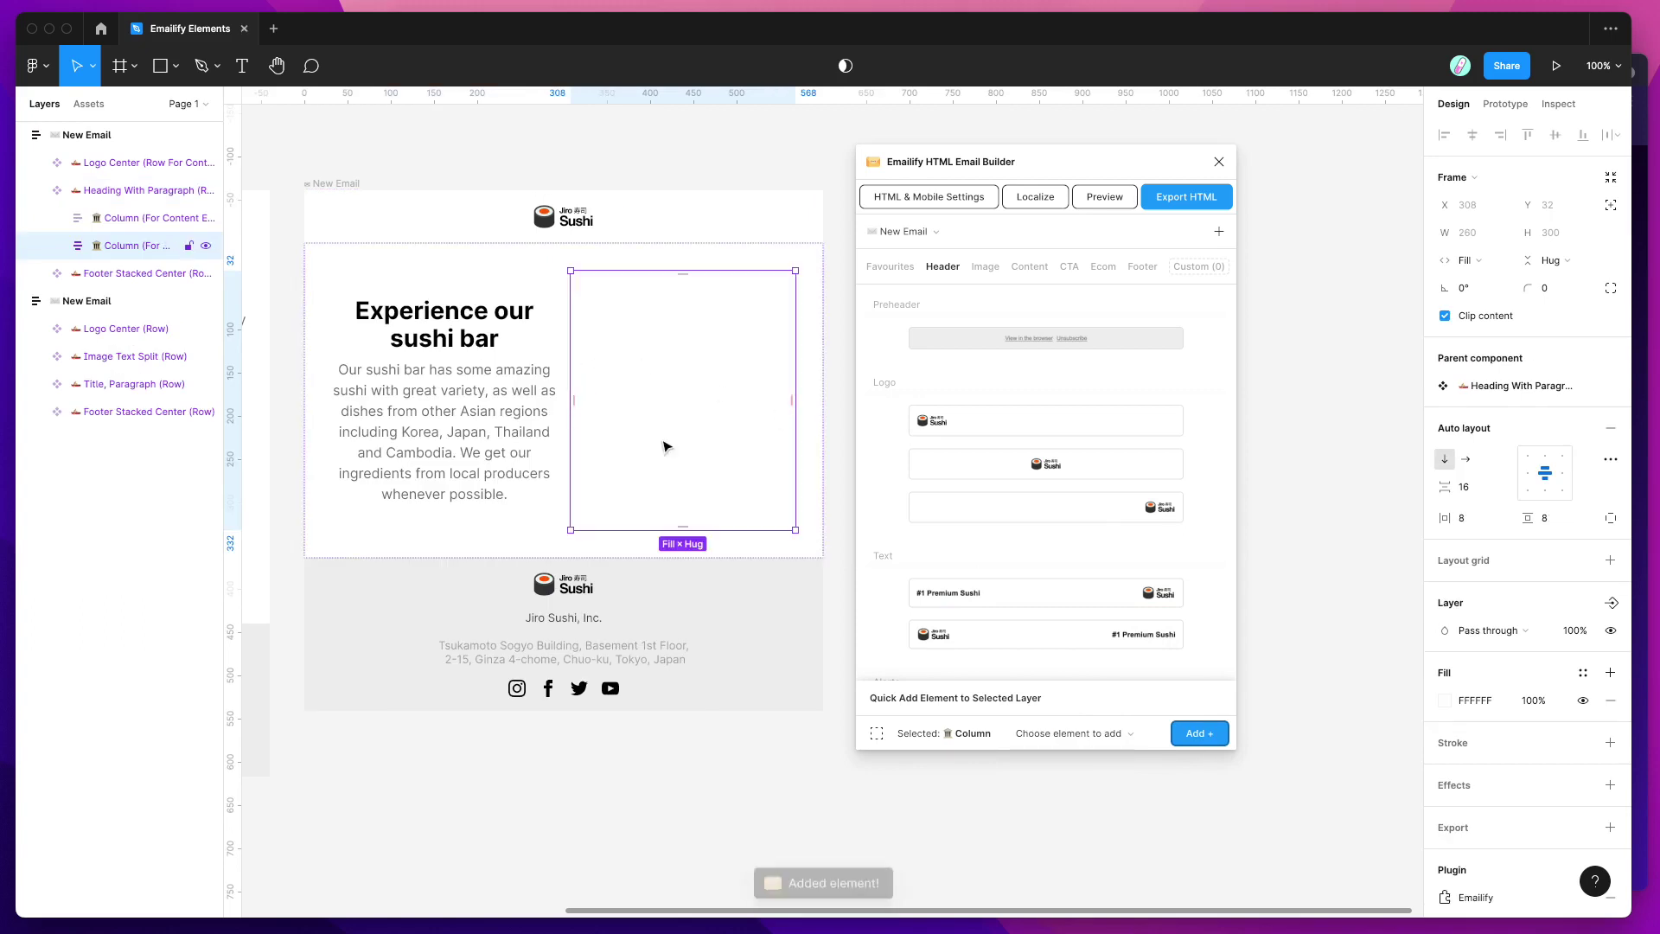
- Add a Text element to the empty second column of the heading row
click(530, 372)
click(665, 368)
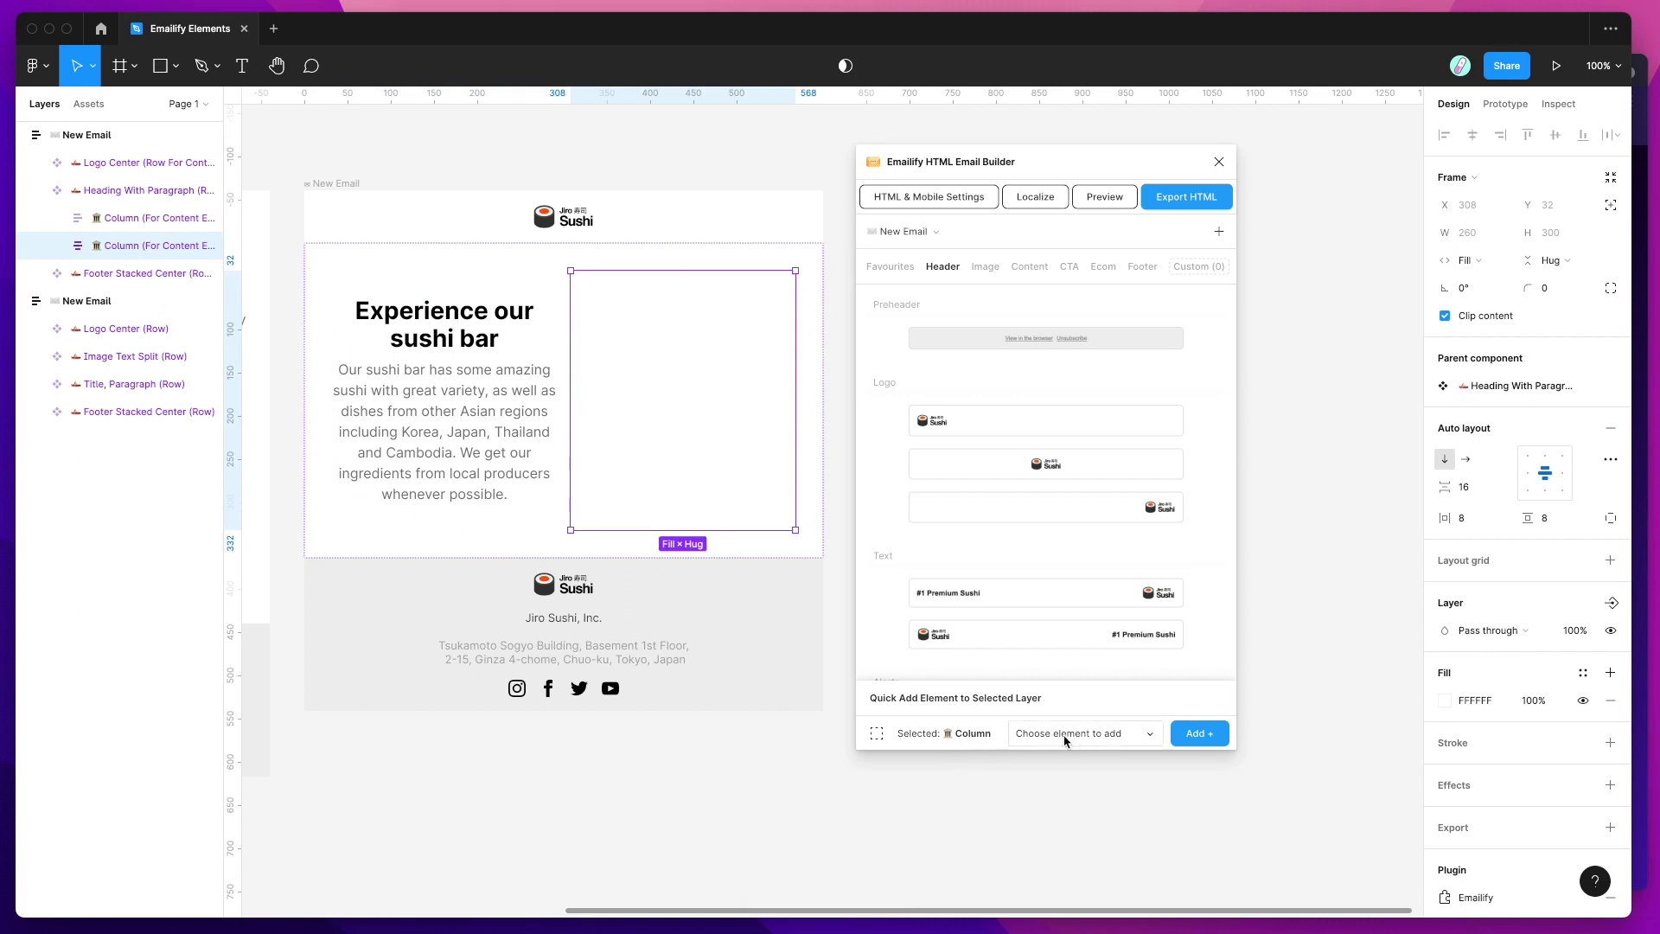
click(1095, 734)
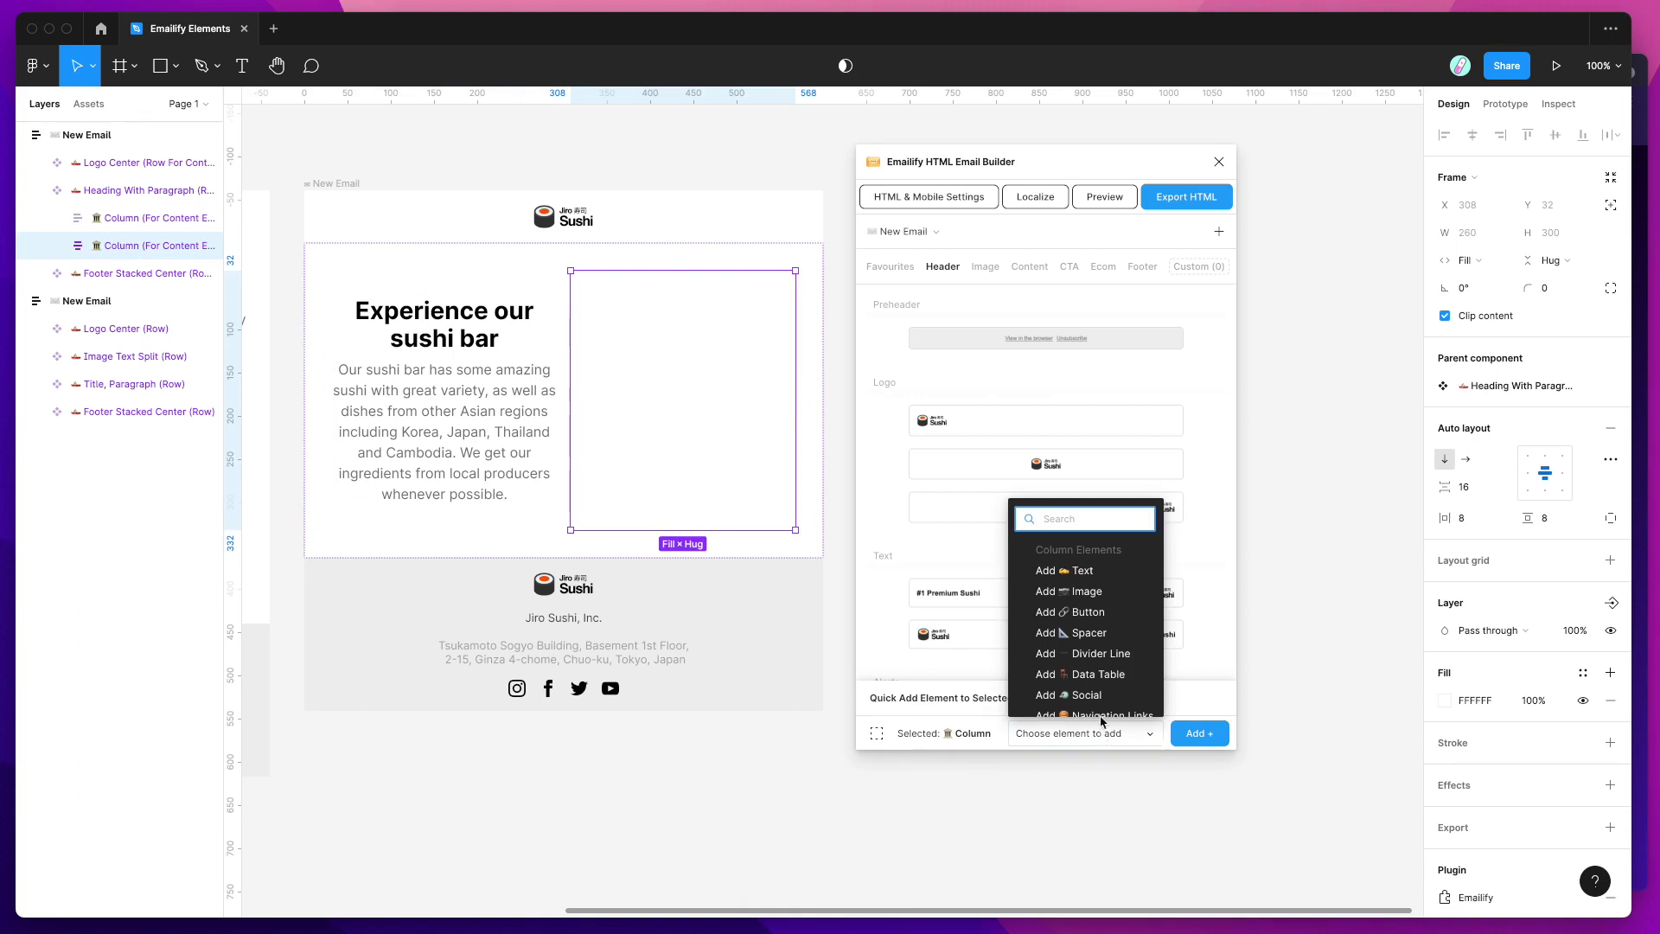
click(1079, 578)
click(1191, 735)
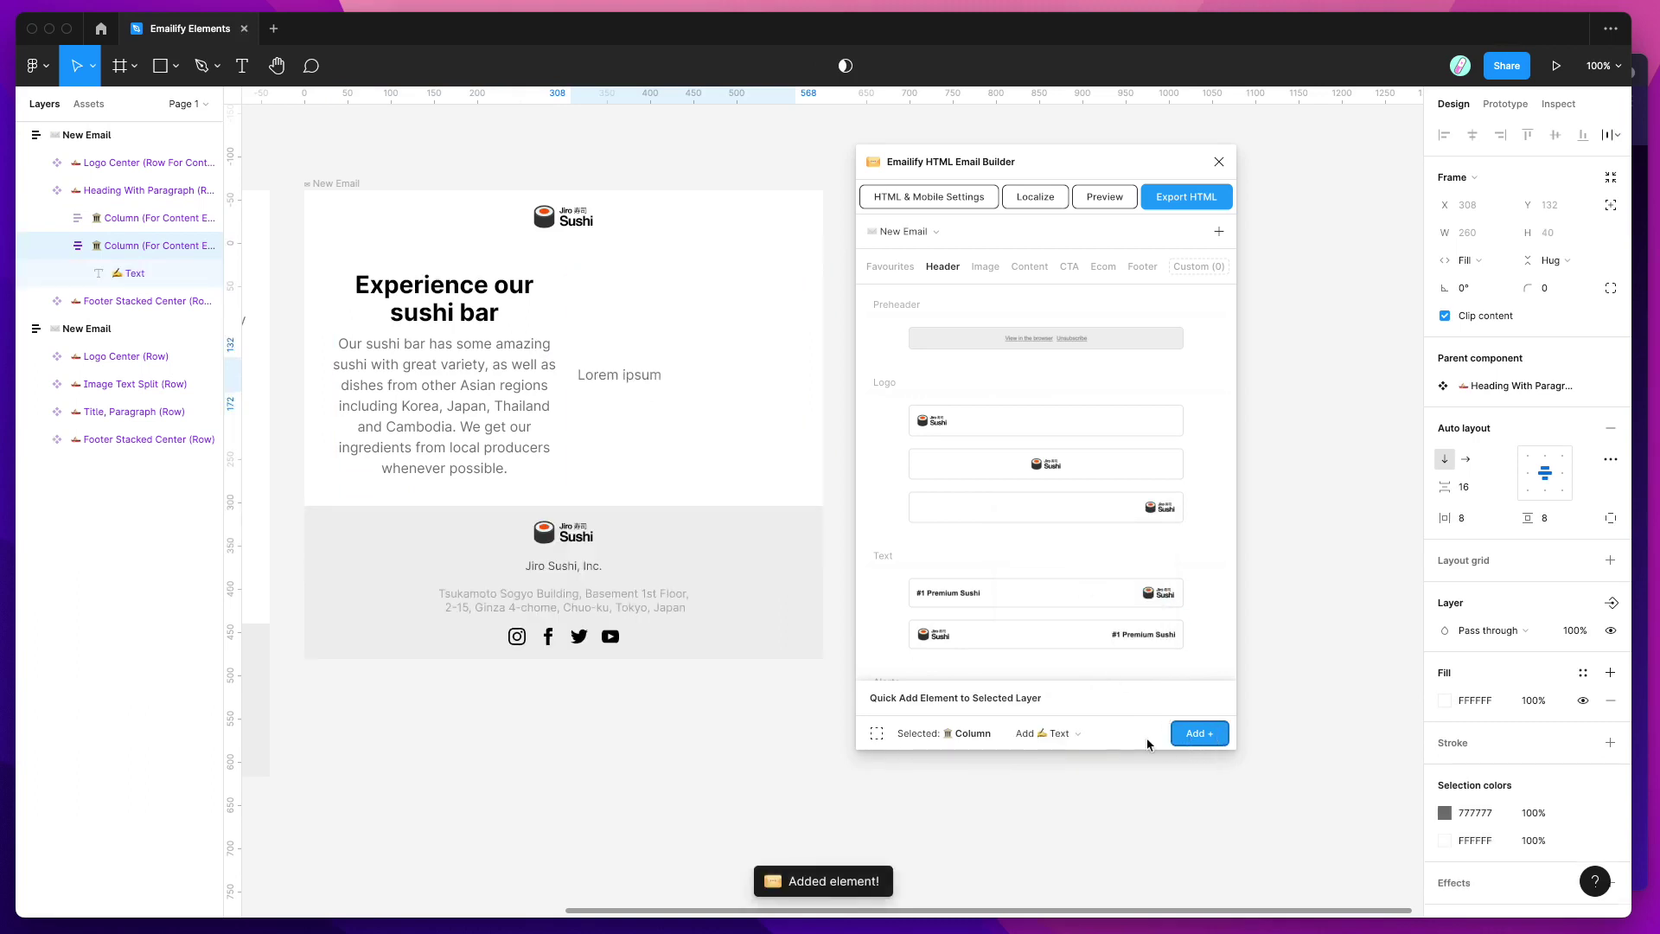
- Add an Image element and a Button element beneath the text in the second column
click(1063, 733)
click(1083, 591)
click(1193, 733)
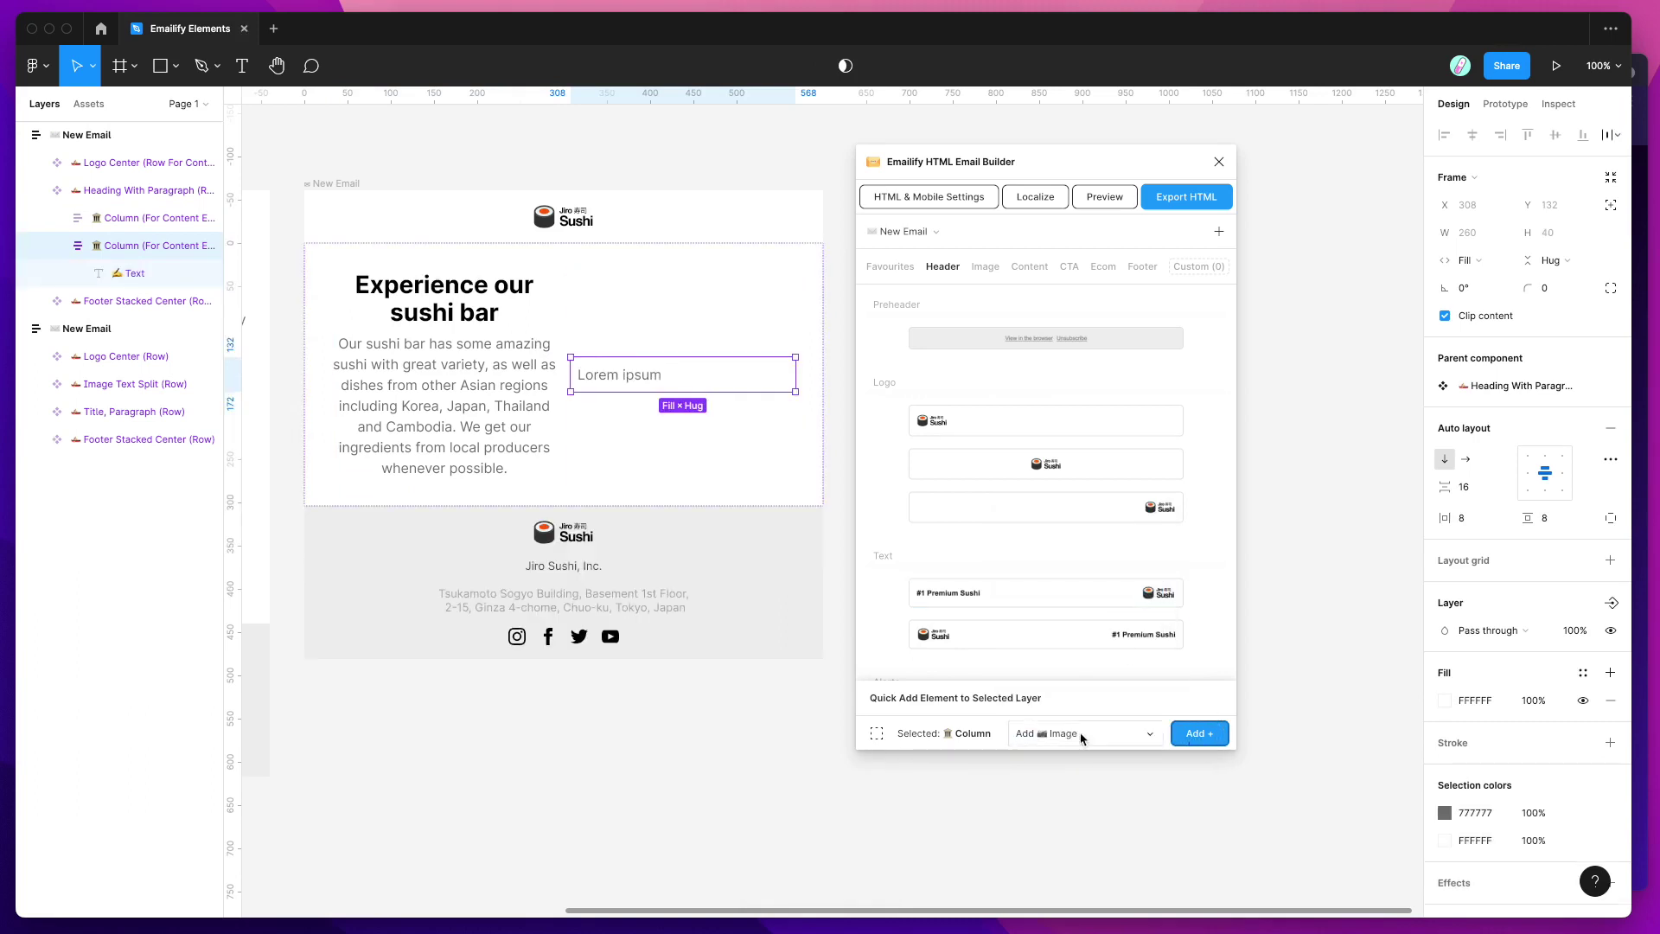
click(1061, 733)
click(1087, 612)
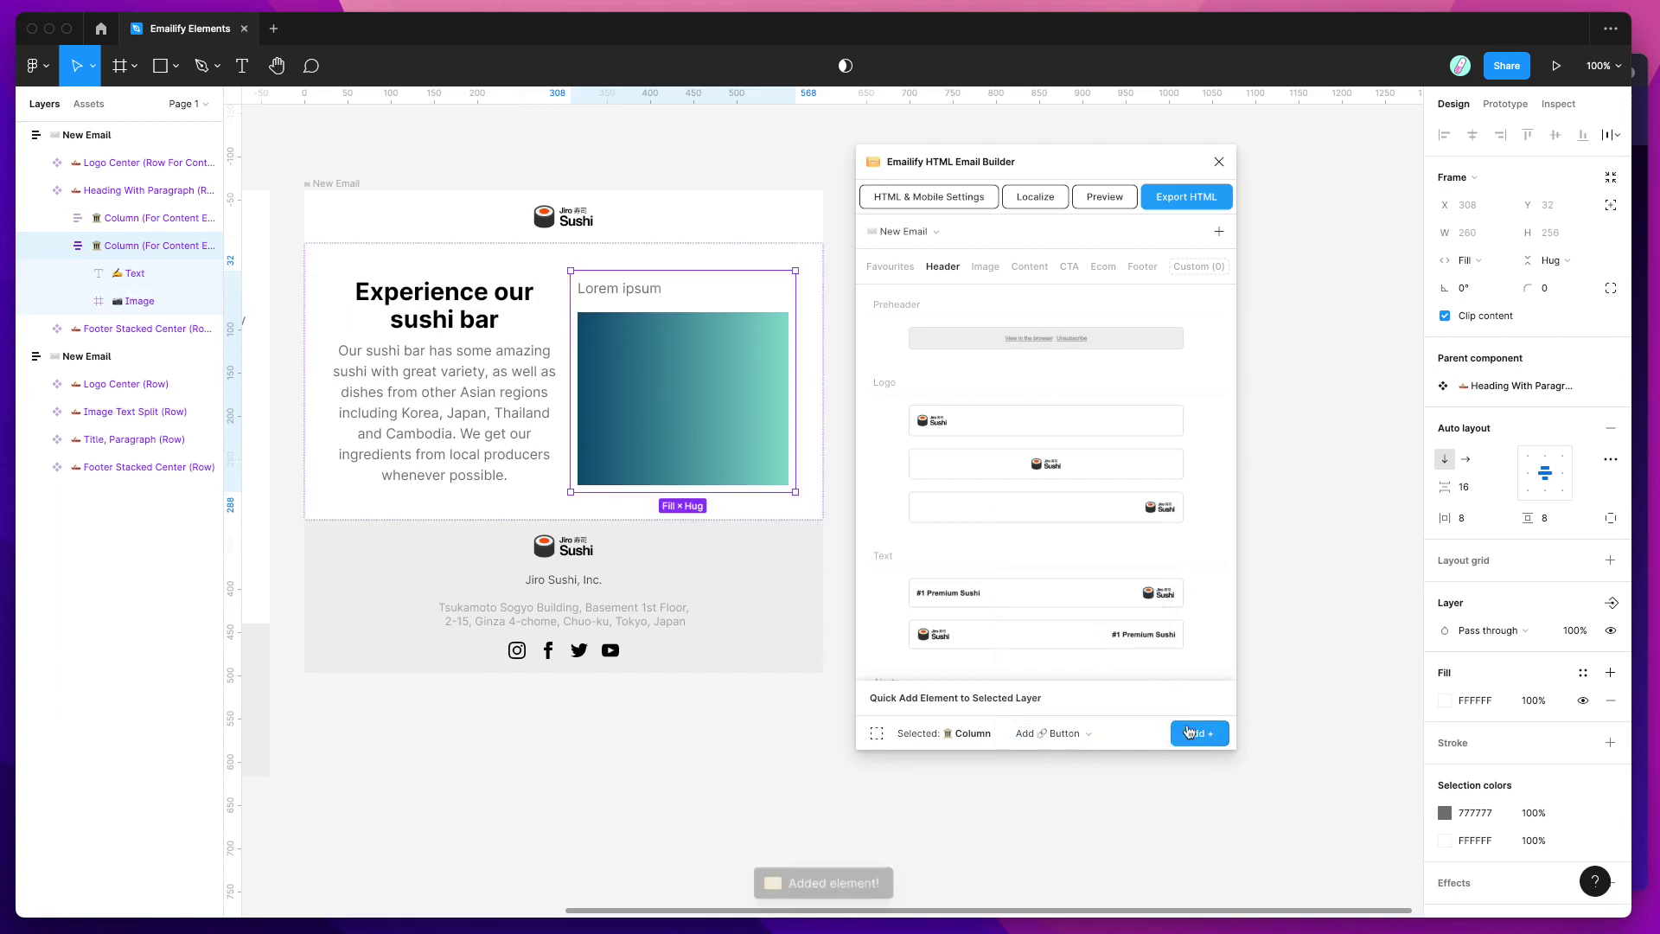
click(1193, 733)
- Add a Social element beneath the button in the second column, and show the ready-made Content components
click(1061, 734)
scroll(1095, 676, down, 1)
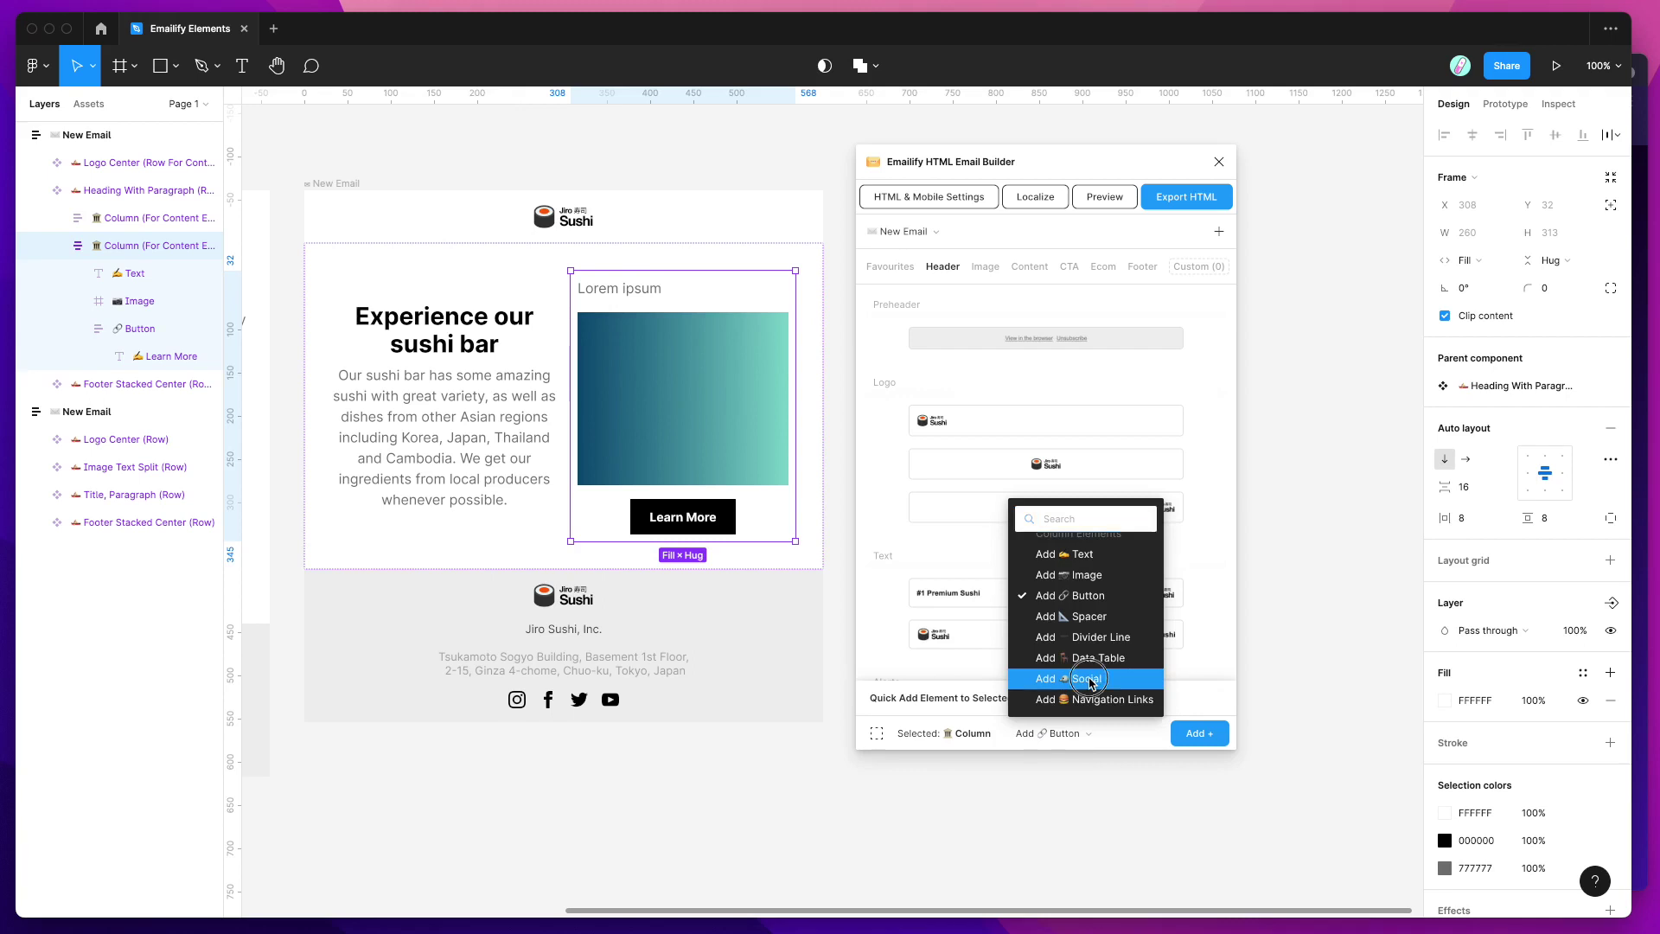
click(1095, 680)
click(1203, 734)
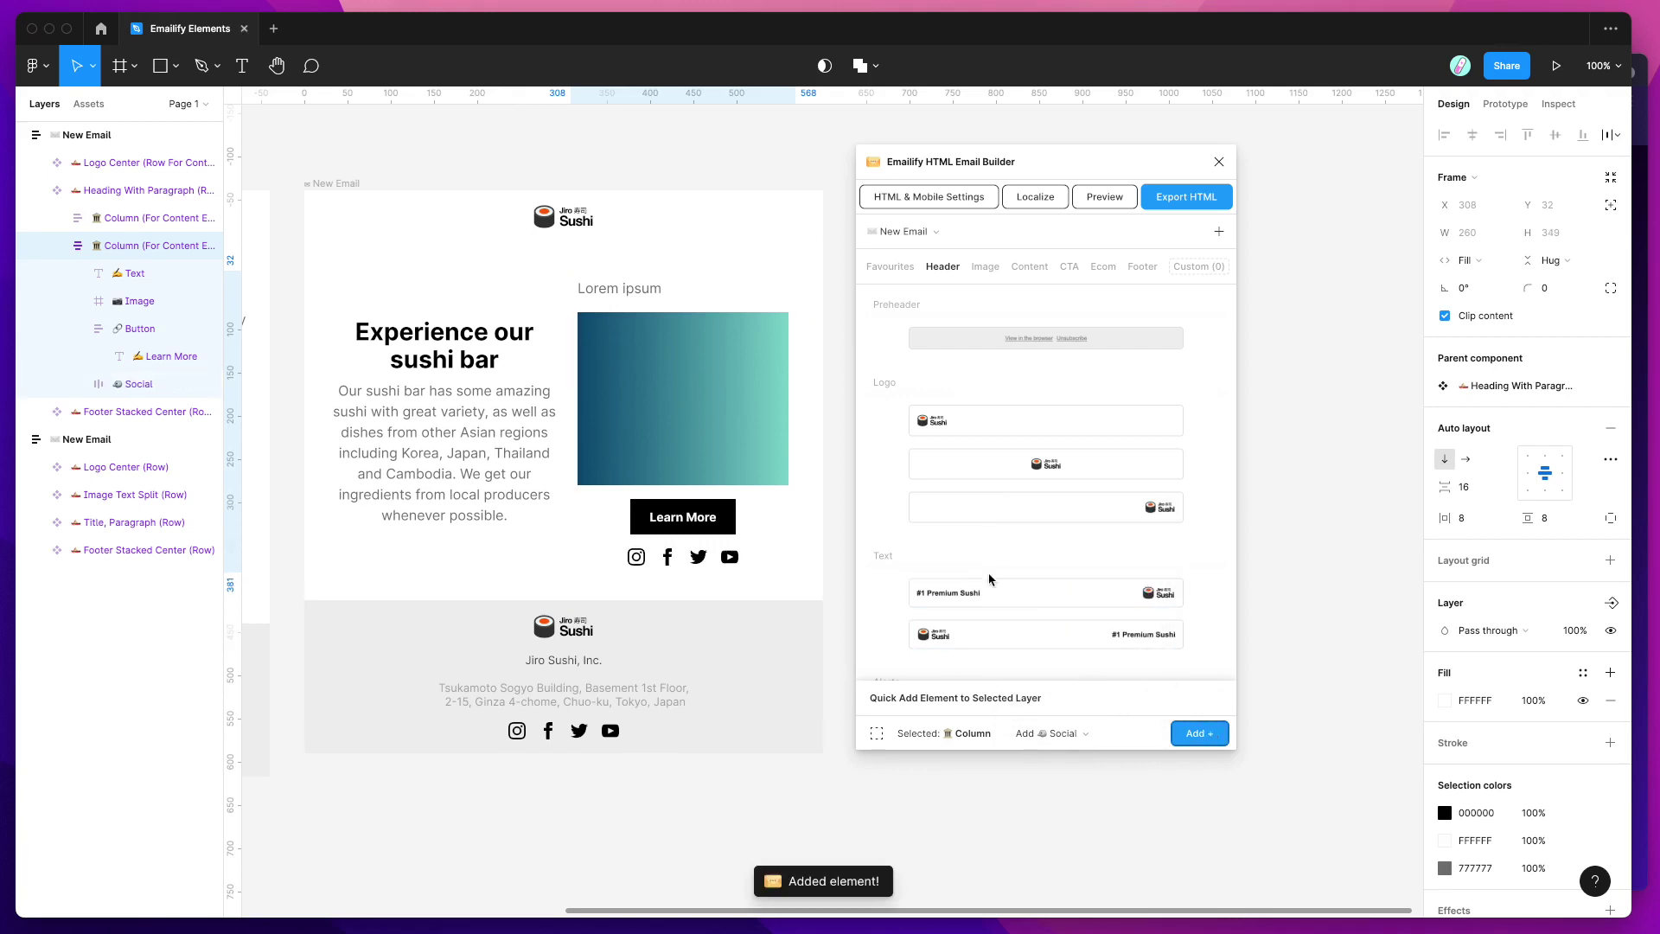
click(1029, 267)
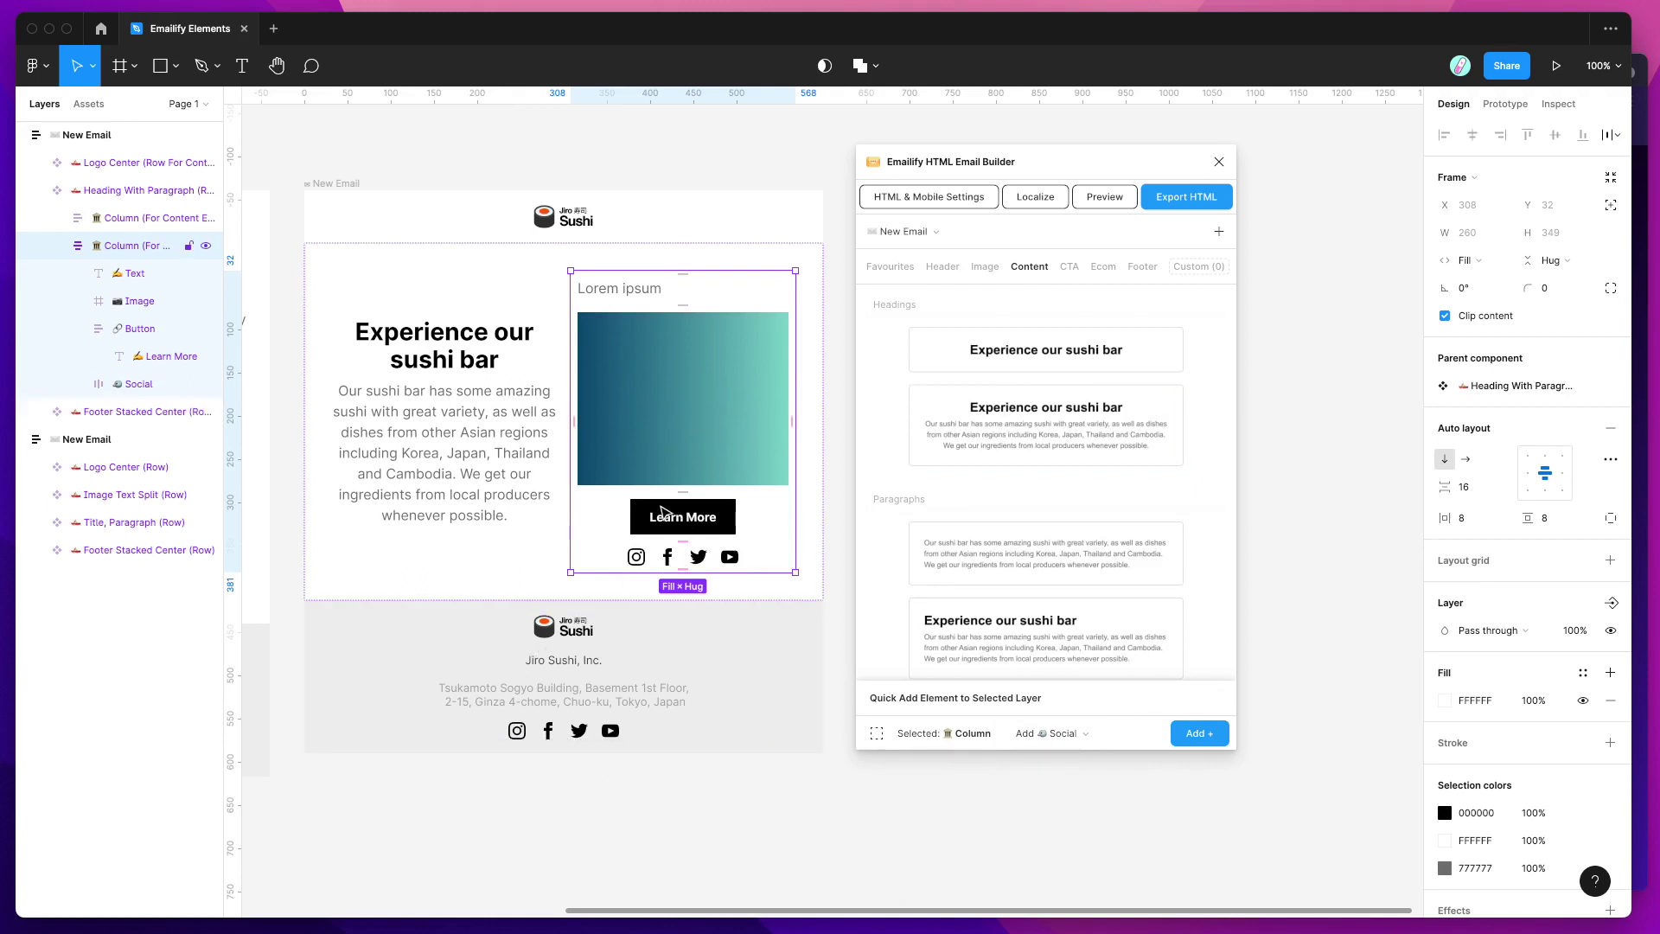
- Add a TikTok icon to the social icons in the footer of the new email
scroll(683, 421, right, 1)
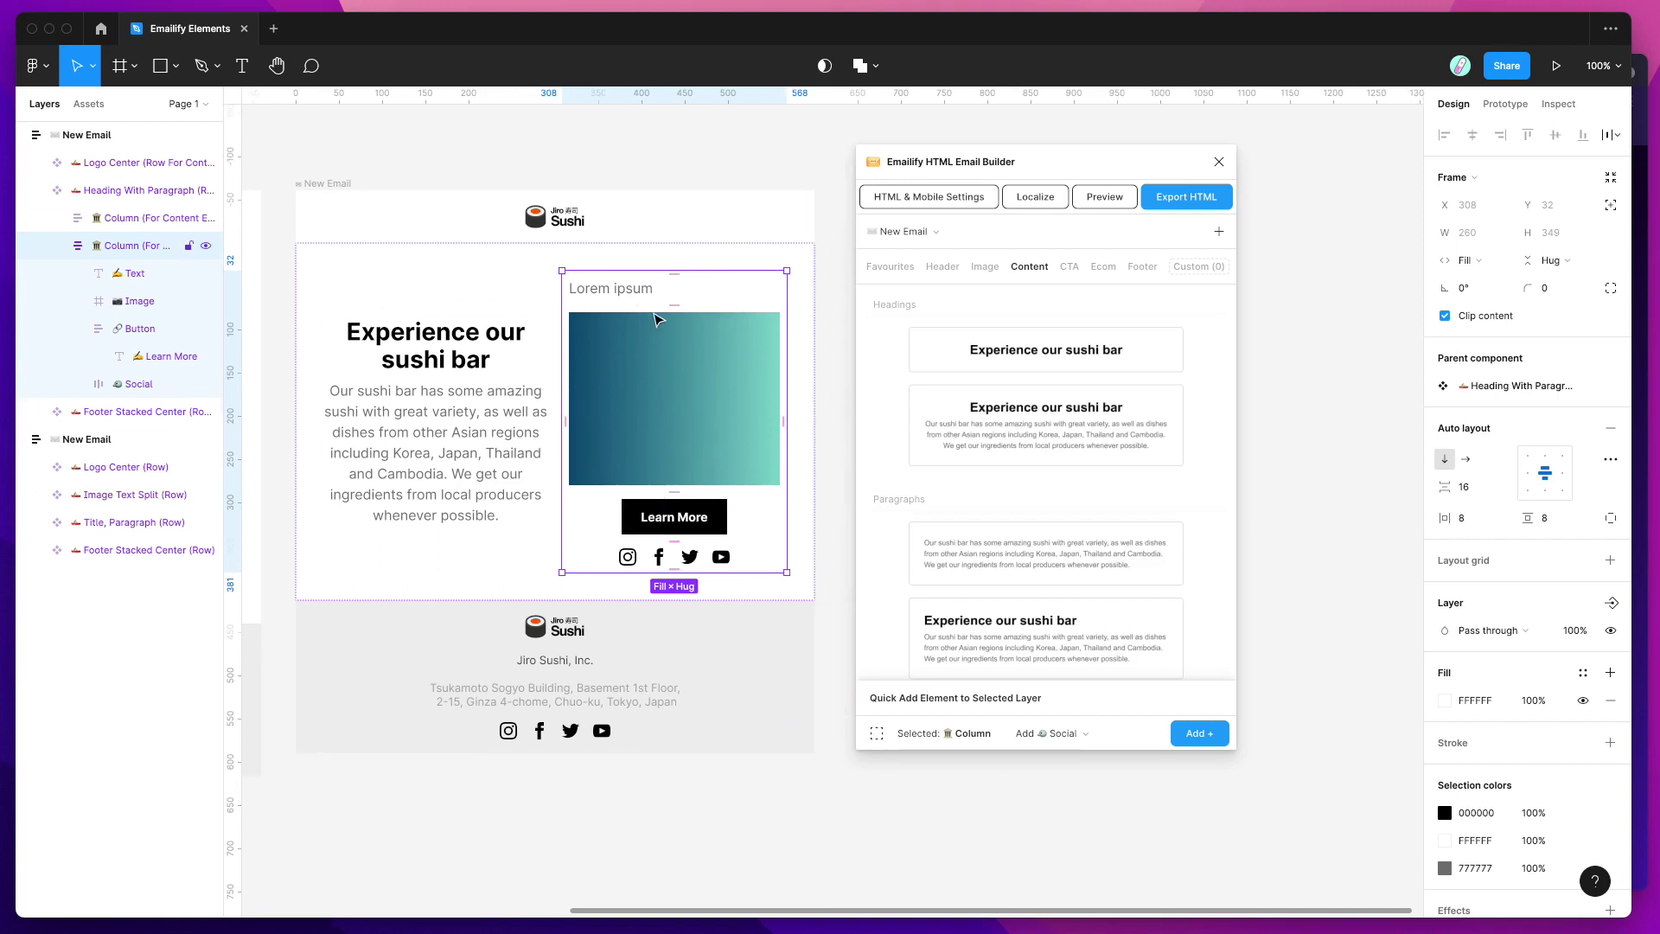
scroll(644, 317, down, 1)
scroll(646, 322, down, 1)
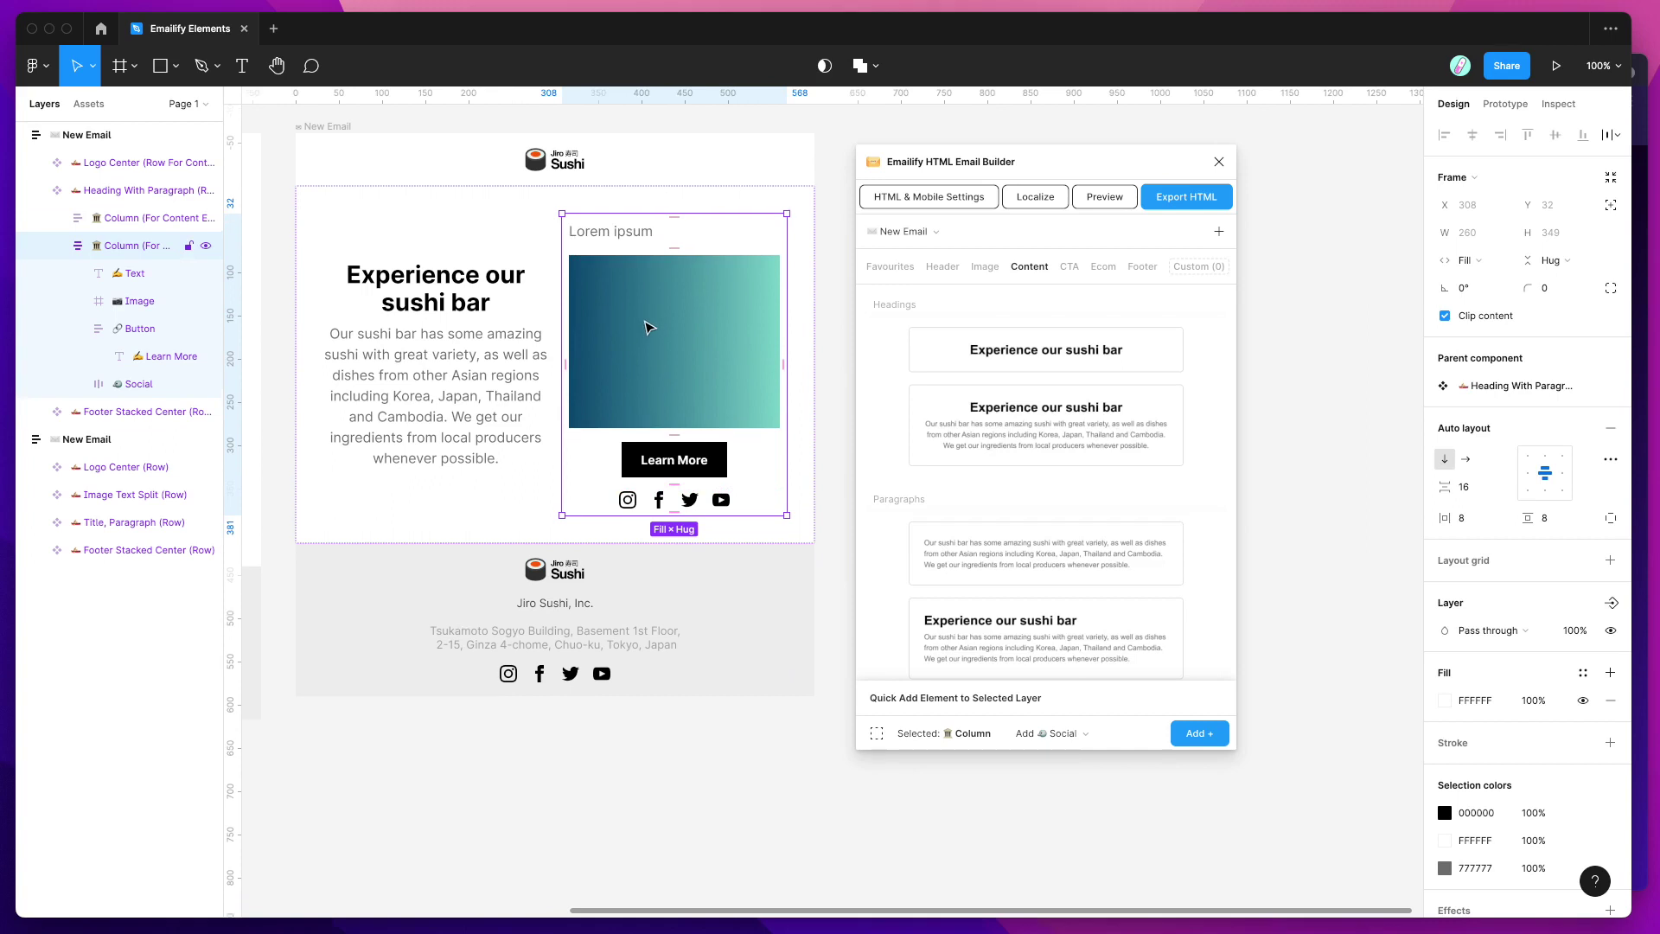
scroll(595, 586, down, 1)
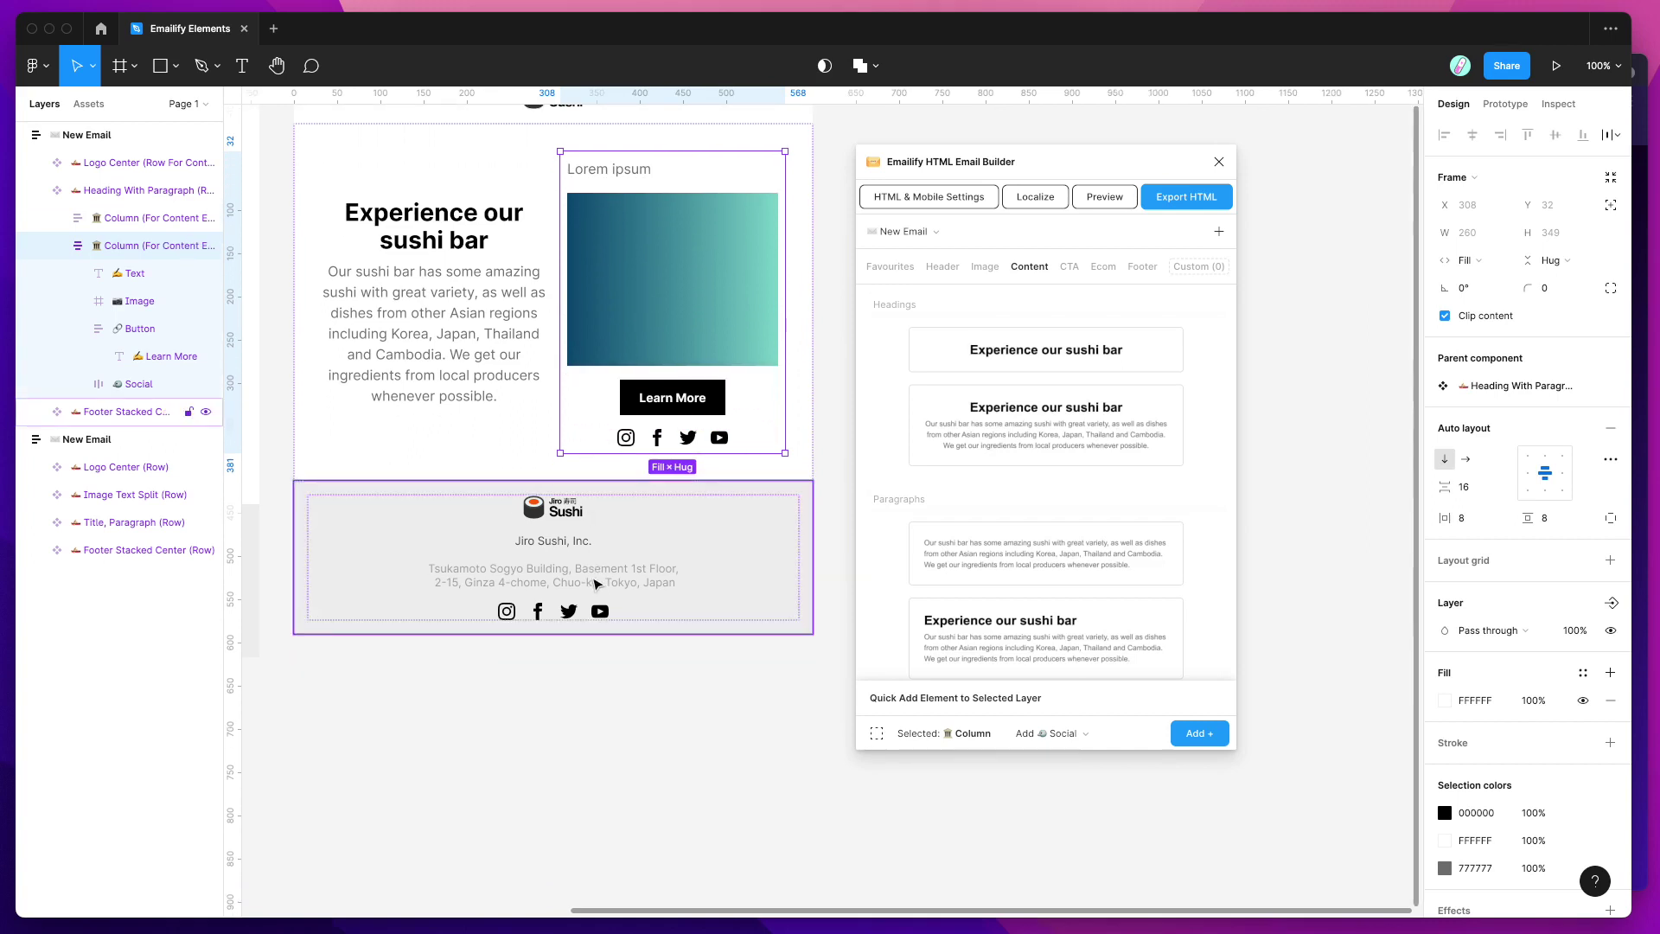
click(595, 587)
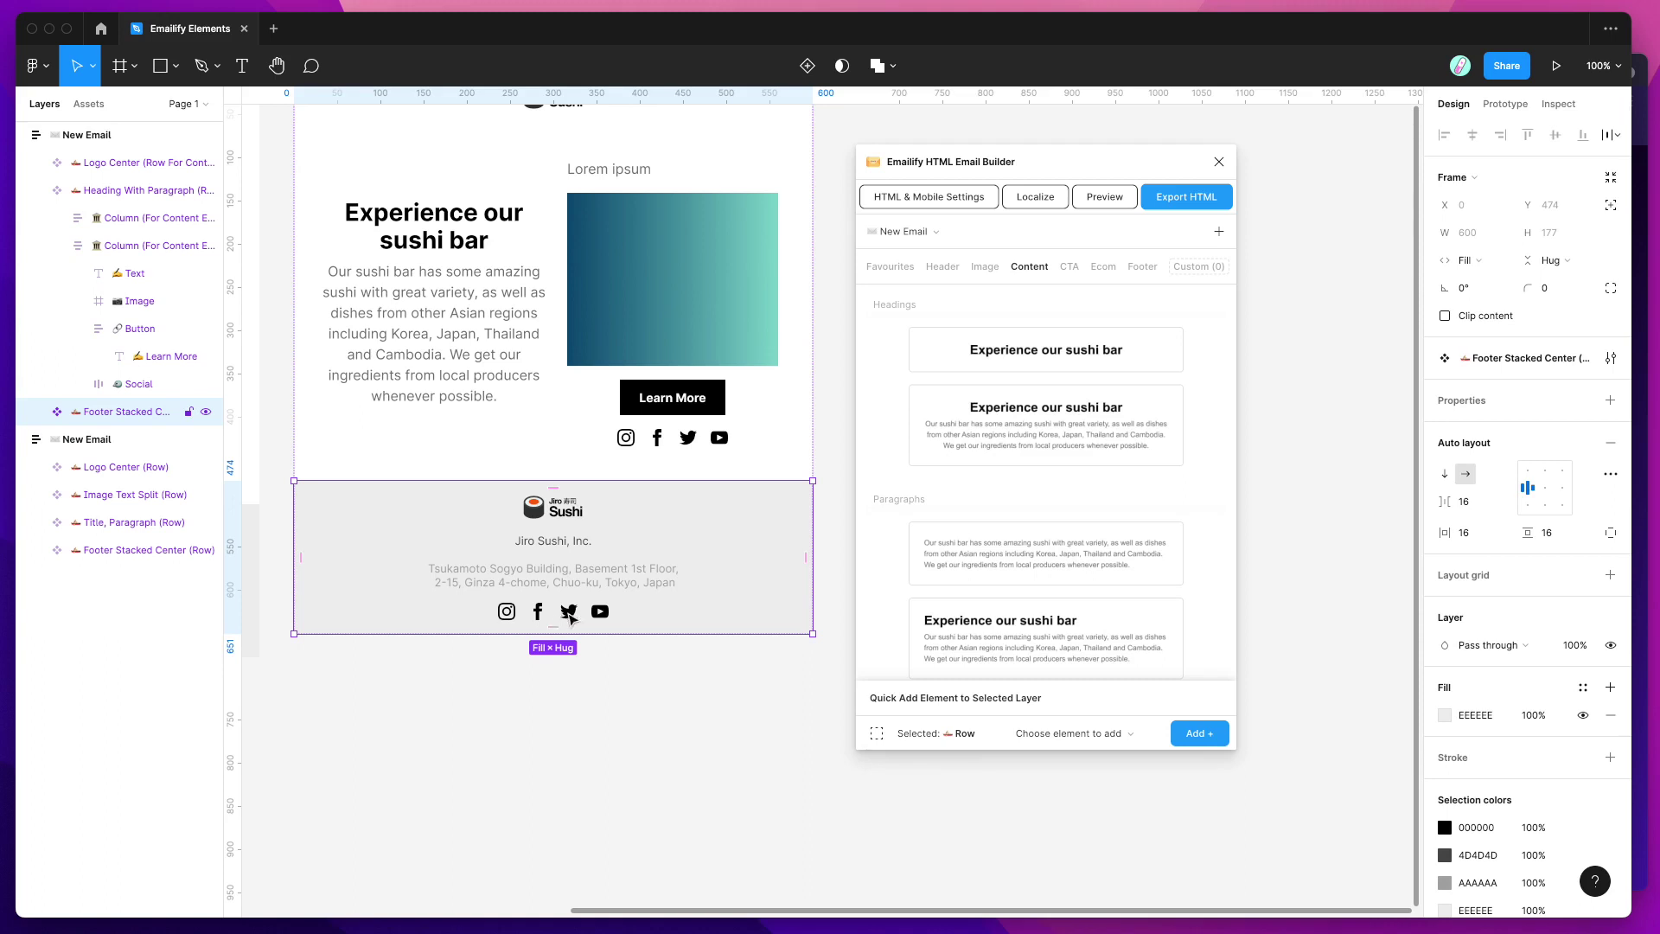
double_click(564, 617)
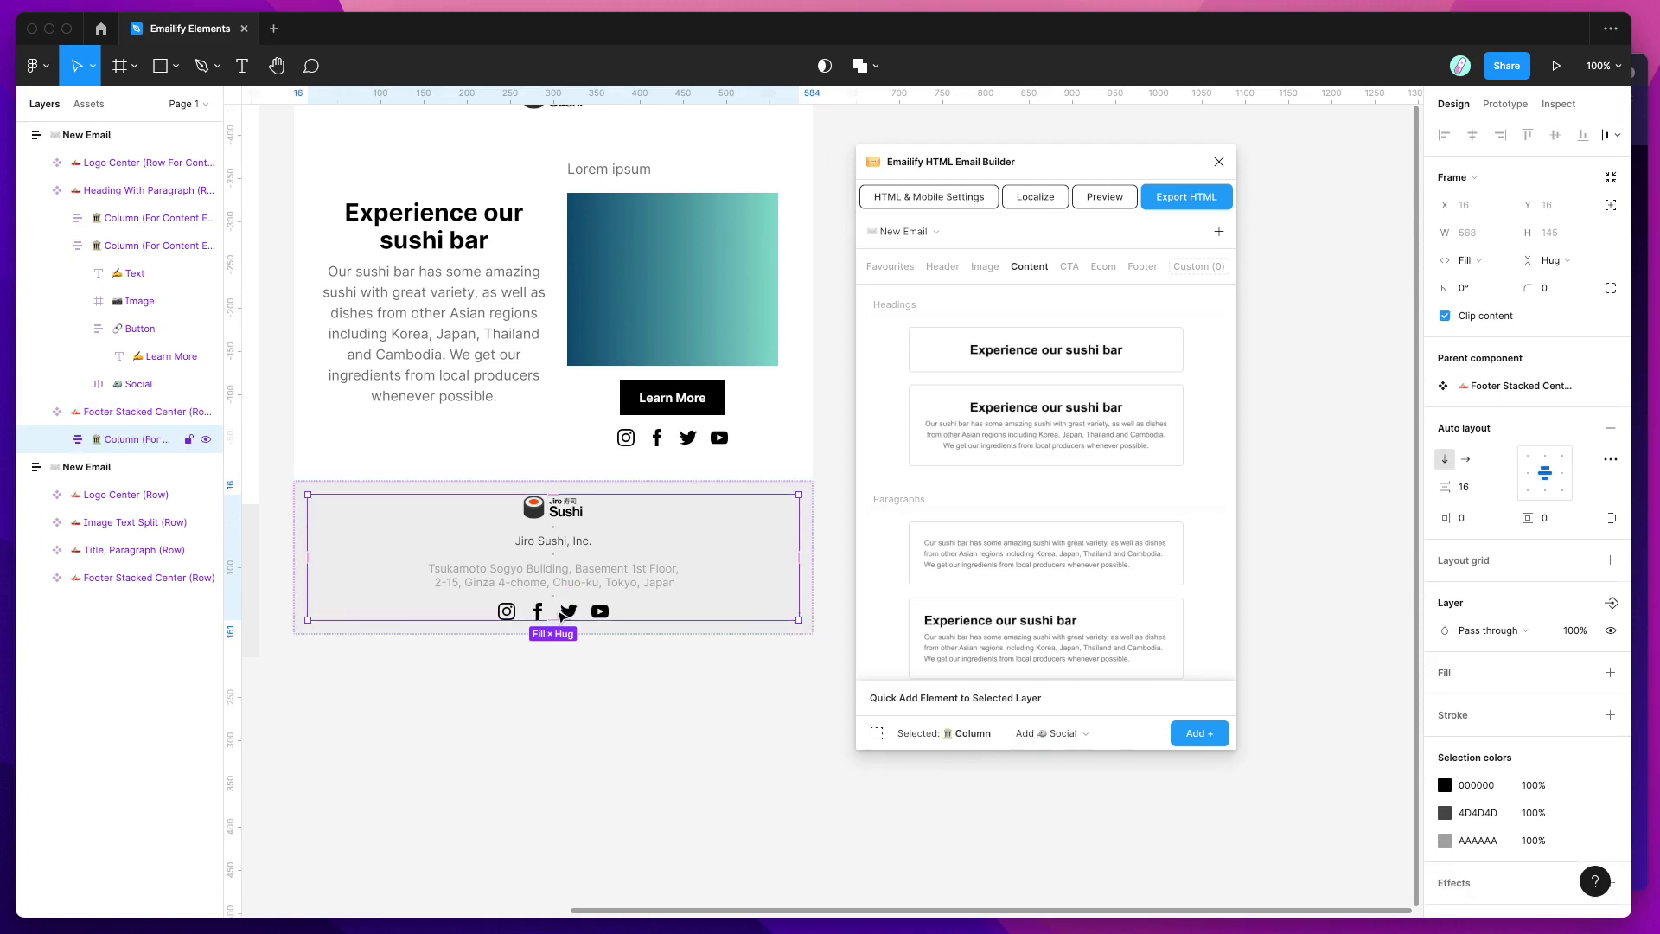
double_click(560, 617)
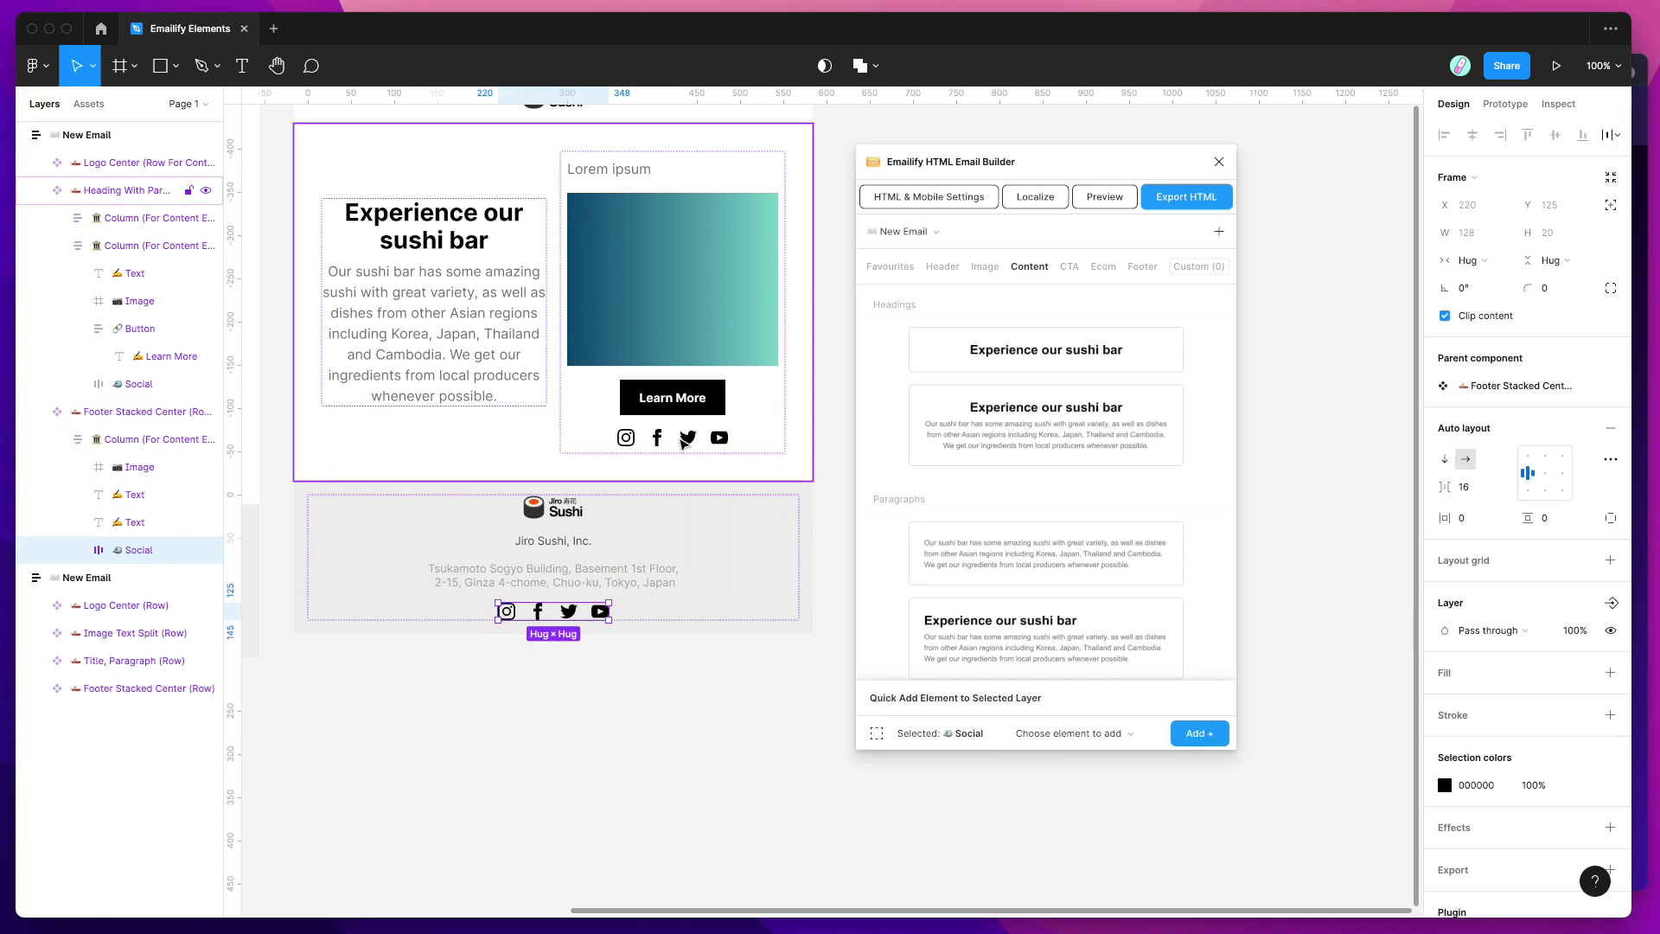
scroll(619, 468, down, 1)
scroll(619, 467, down, 5)
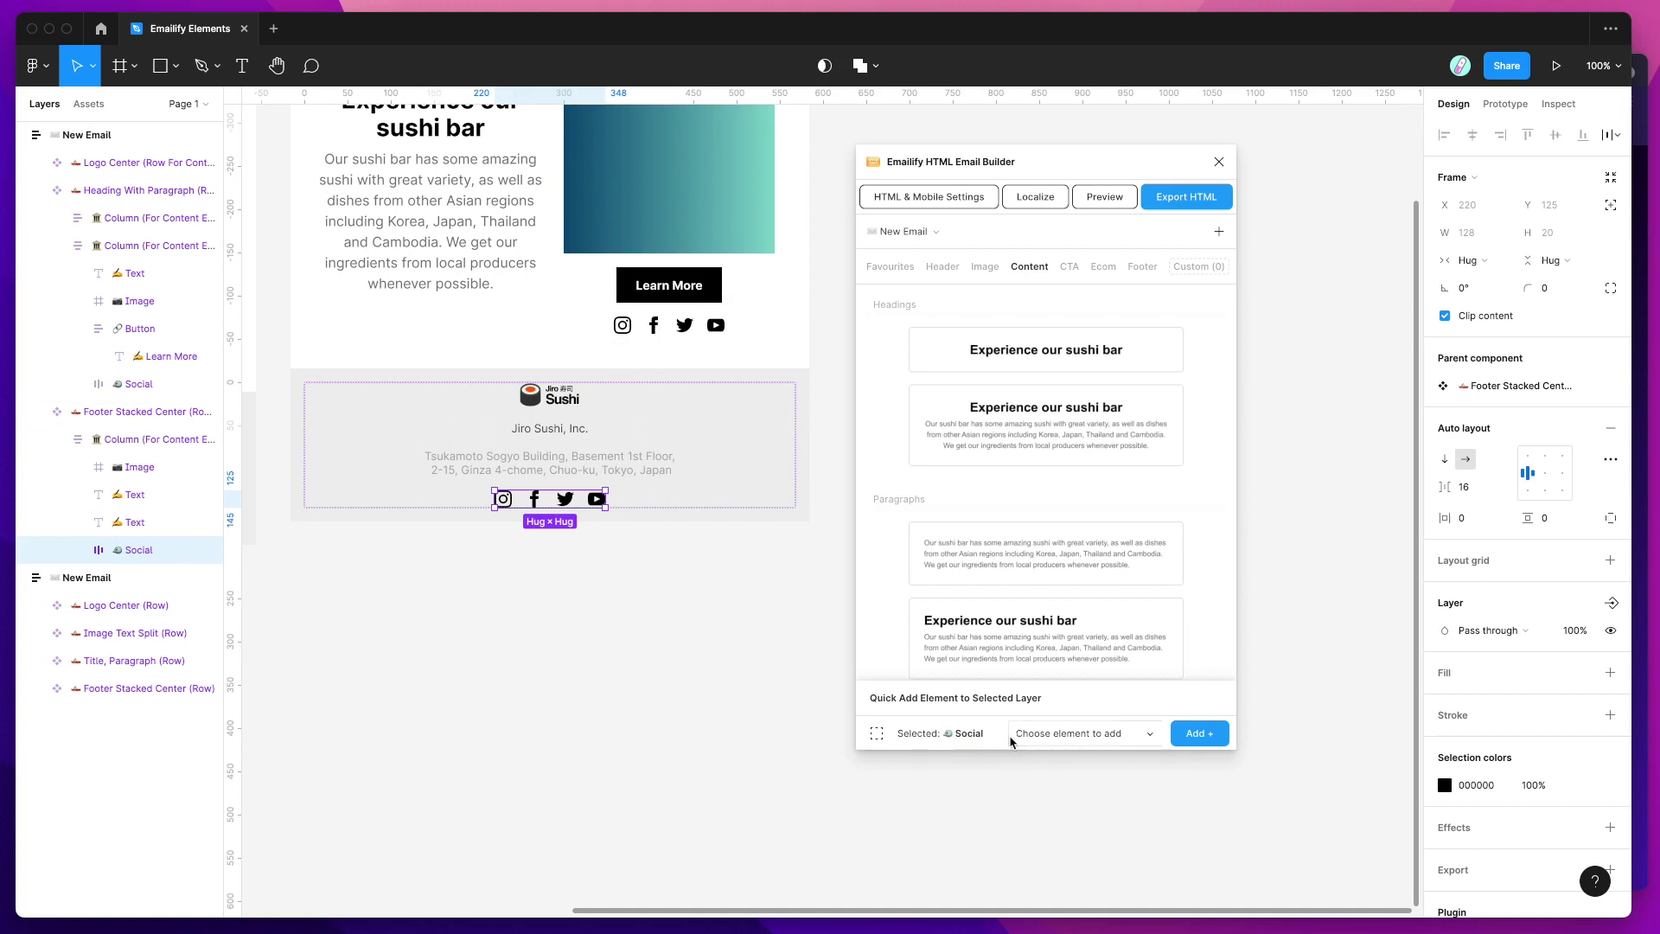
click(1065, 734)
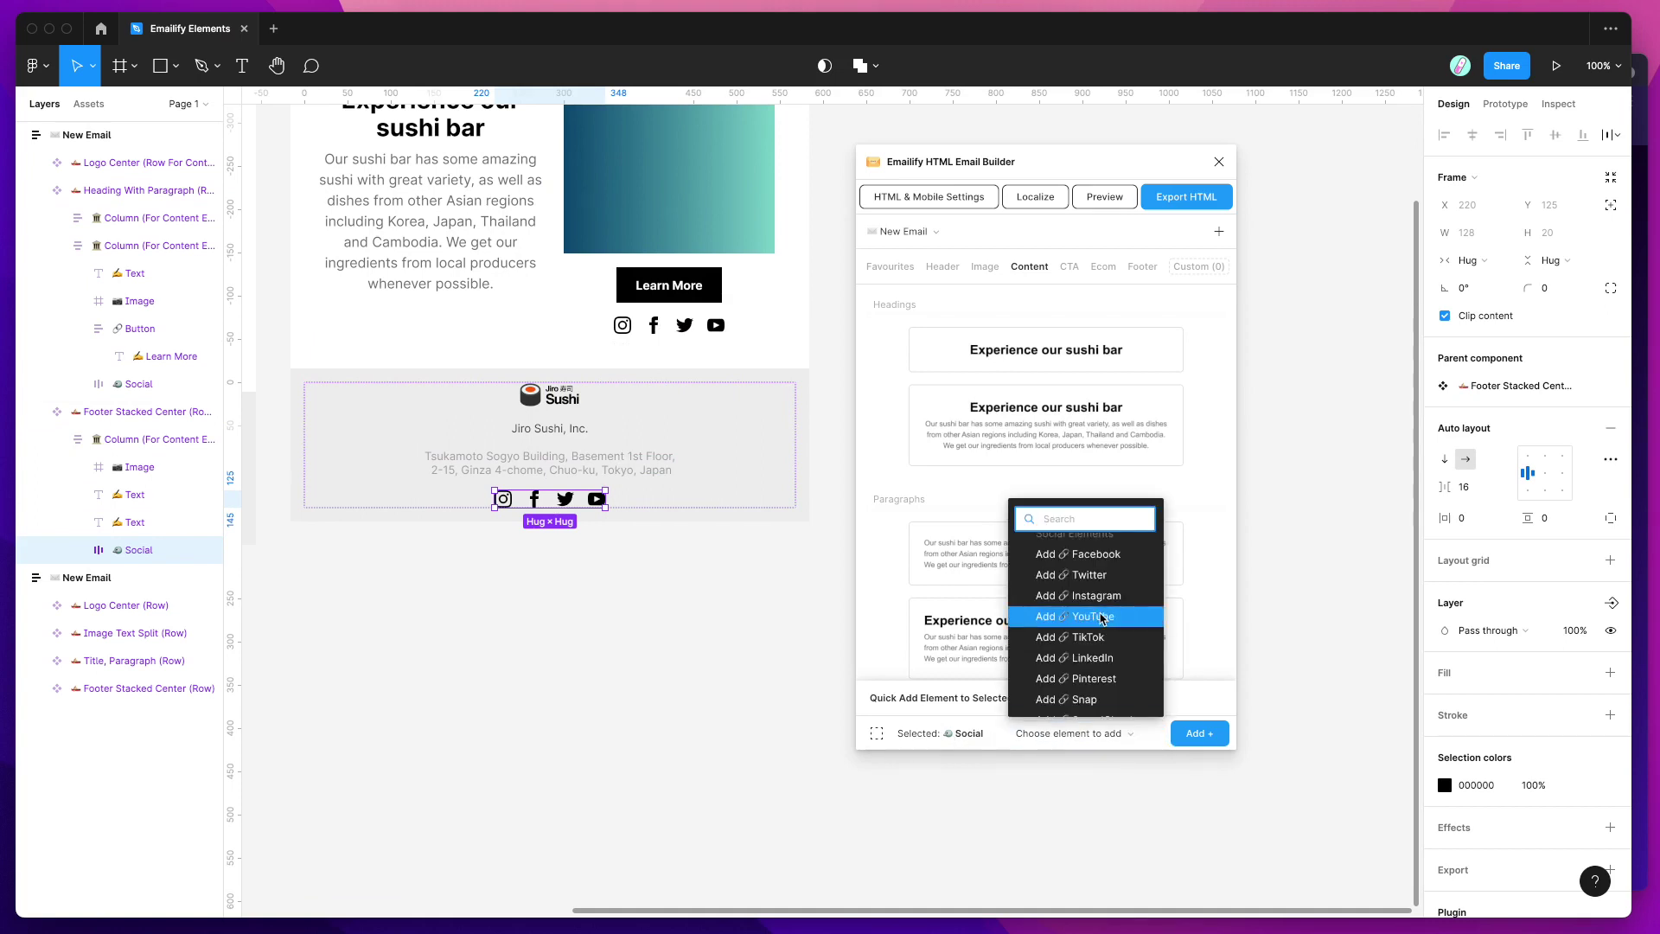
scroll(1092, 612, down, 3)
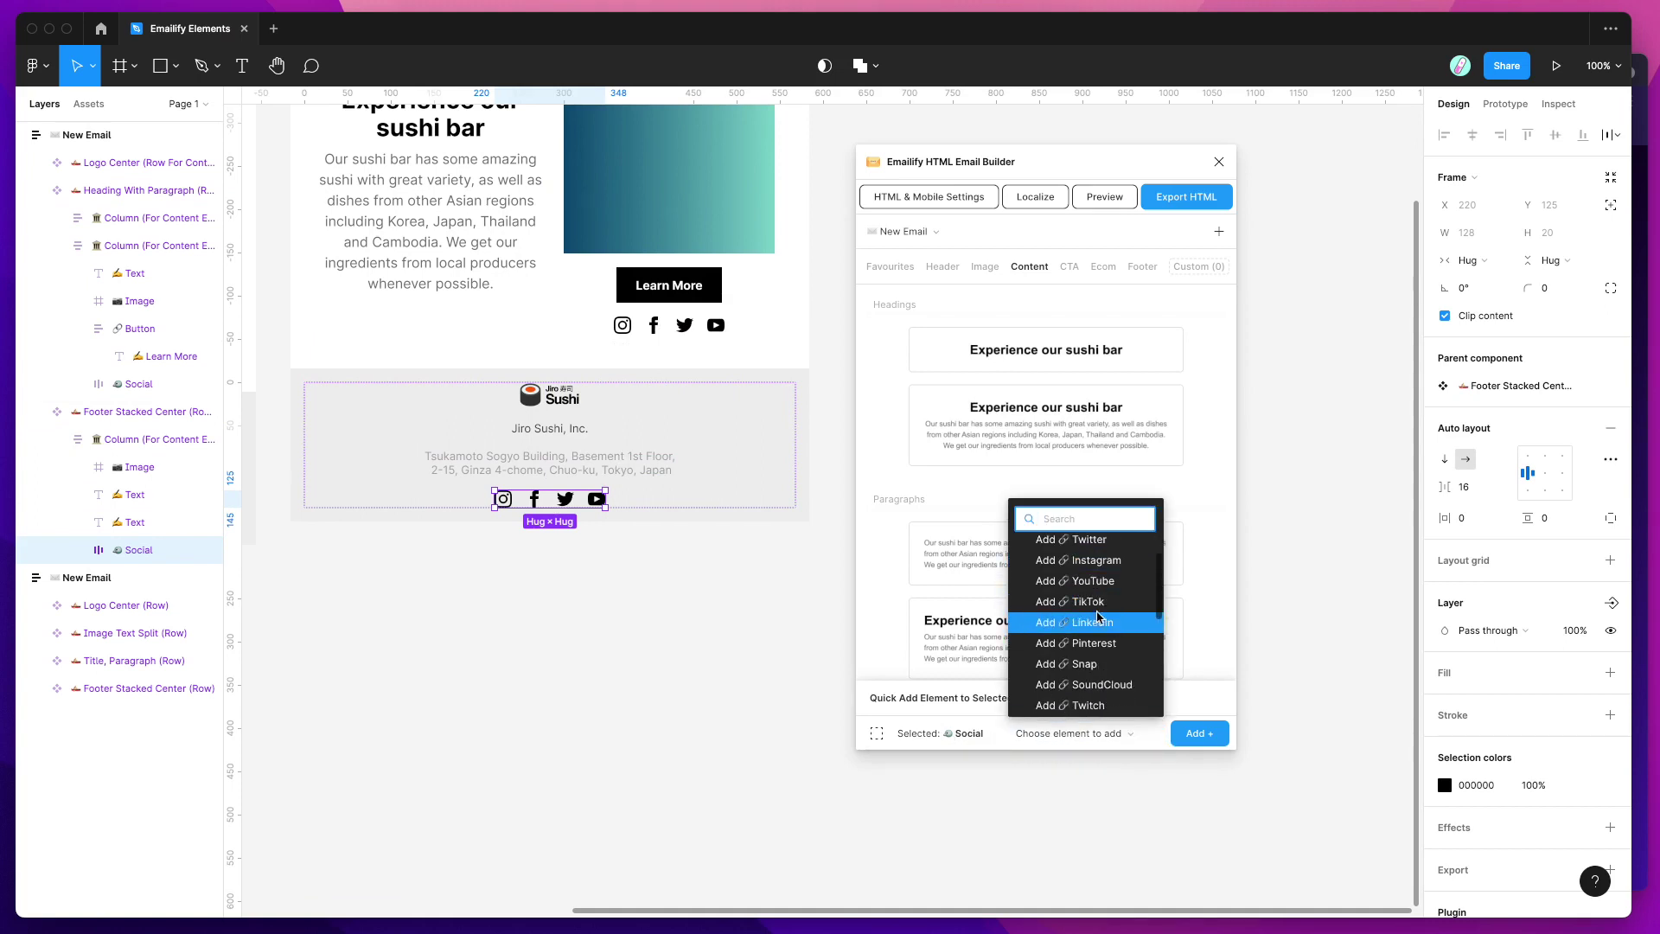
click(1094, 602)
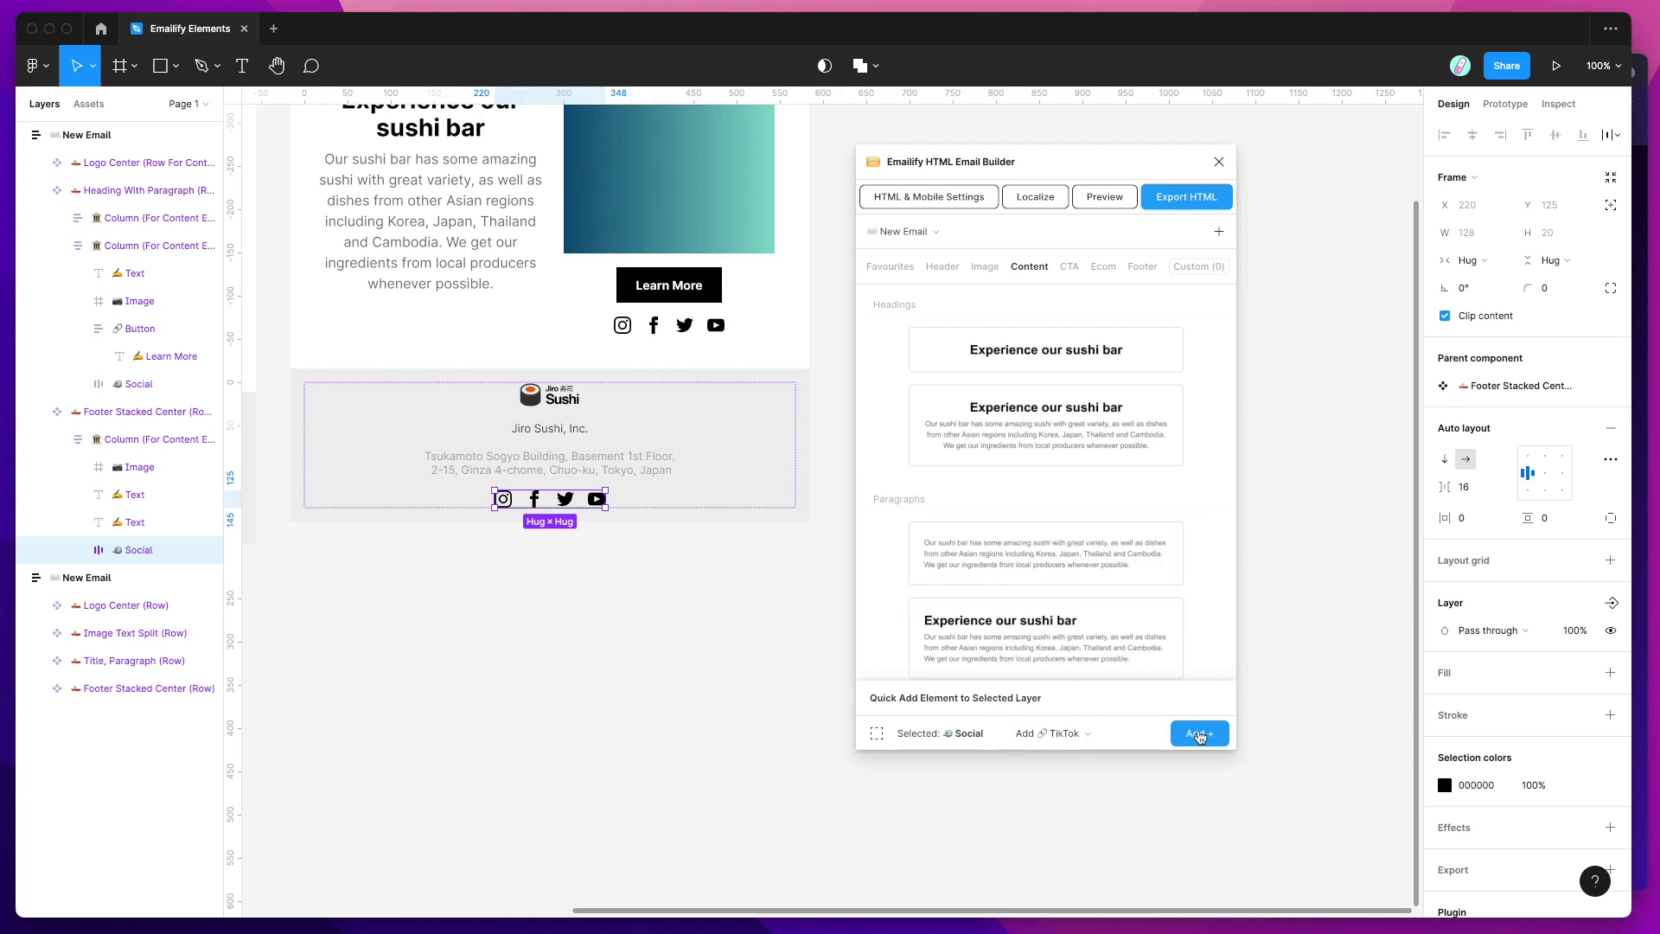
click(1200, 734)
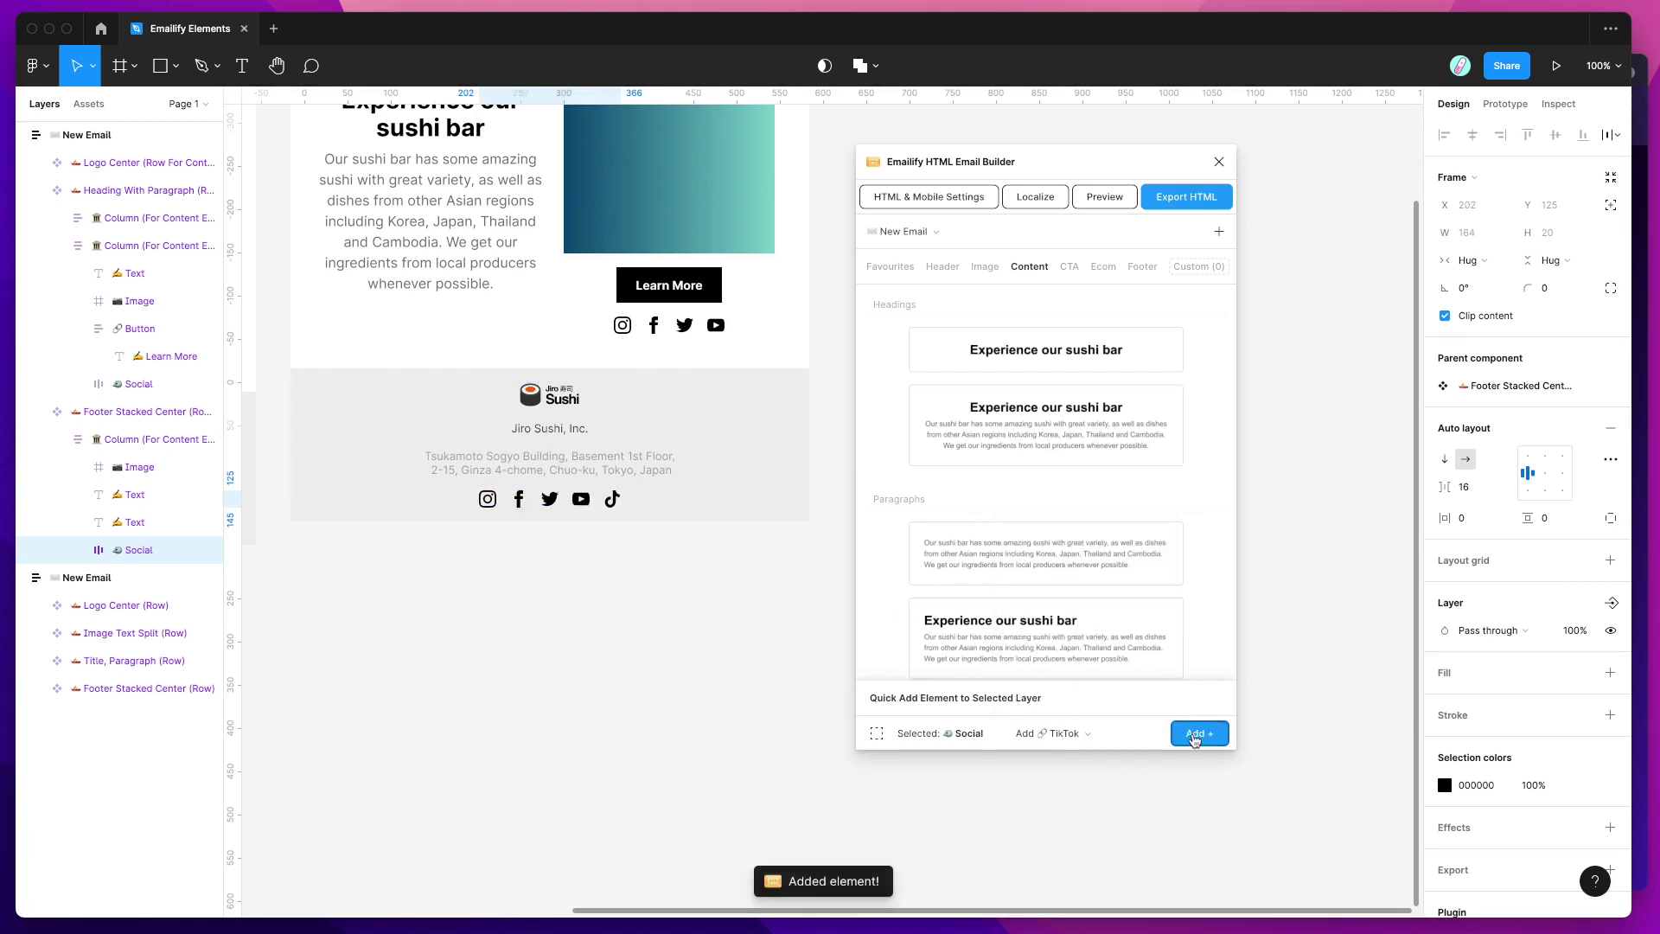
- Add a Spotify icon to the footer's social icons
click(1051, 733)
scroll(1066, 651, down, 2)
scroll(1072, 648, down, 3)
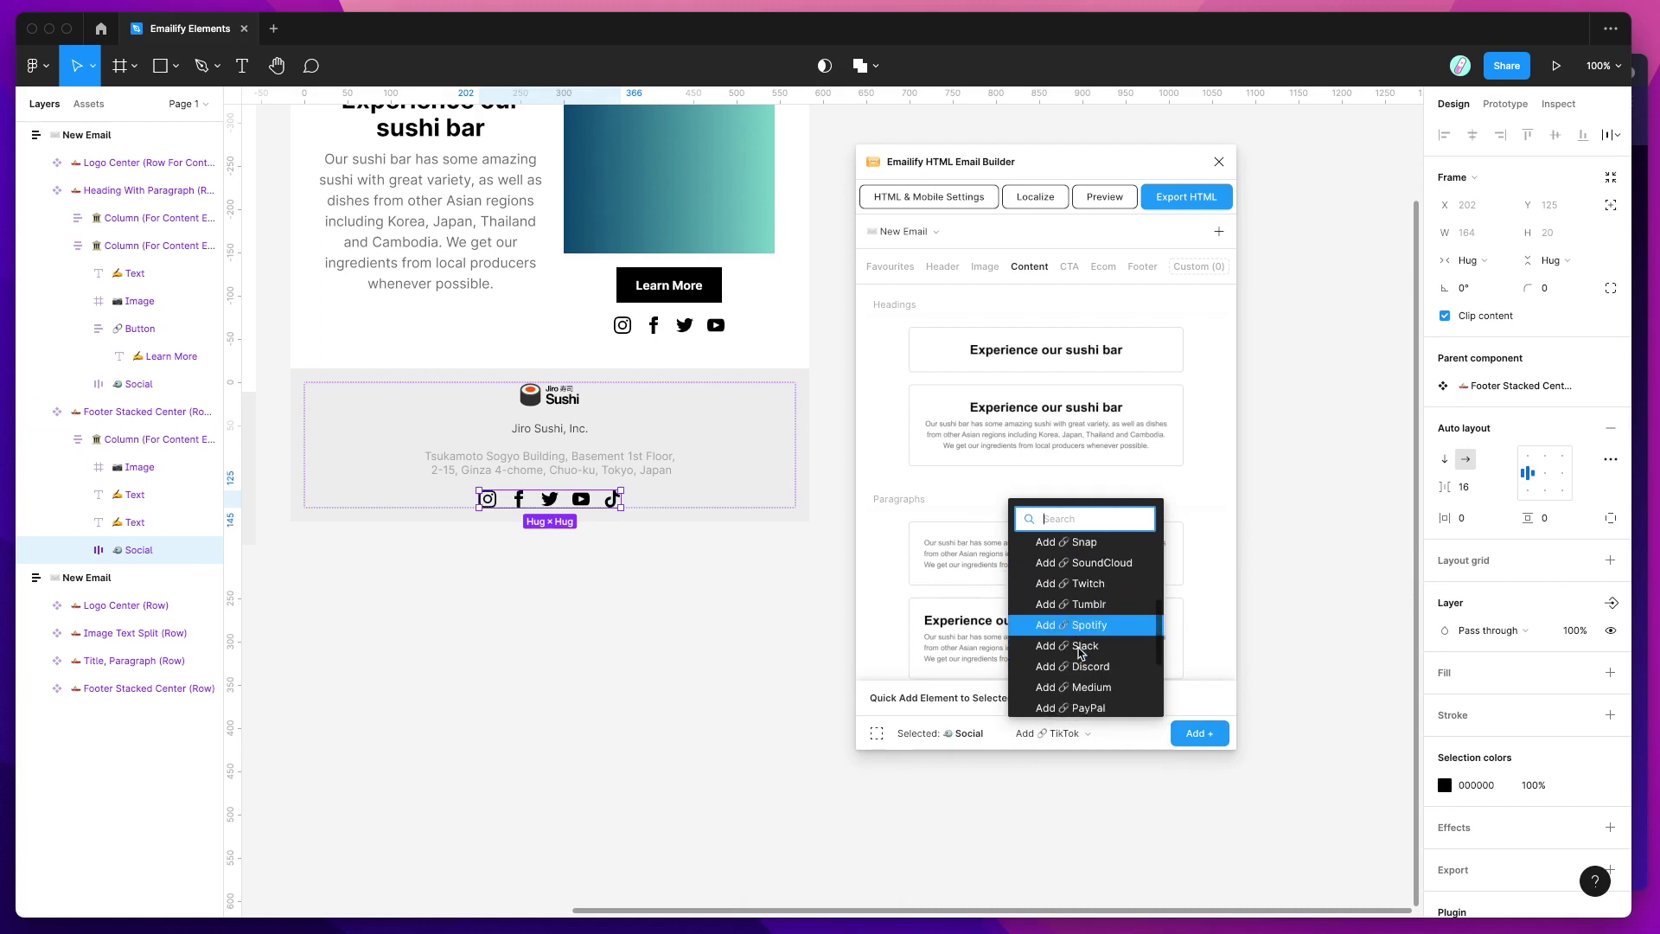
click(1089, 613)
click(1198, 734)
- Add a PayPal icon and a WeChat icon to the footer's social icons
click(1053, 733)
scroll(1115, 657, down, 2)
click(1100, 660)
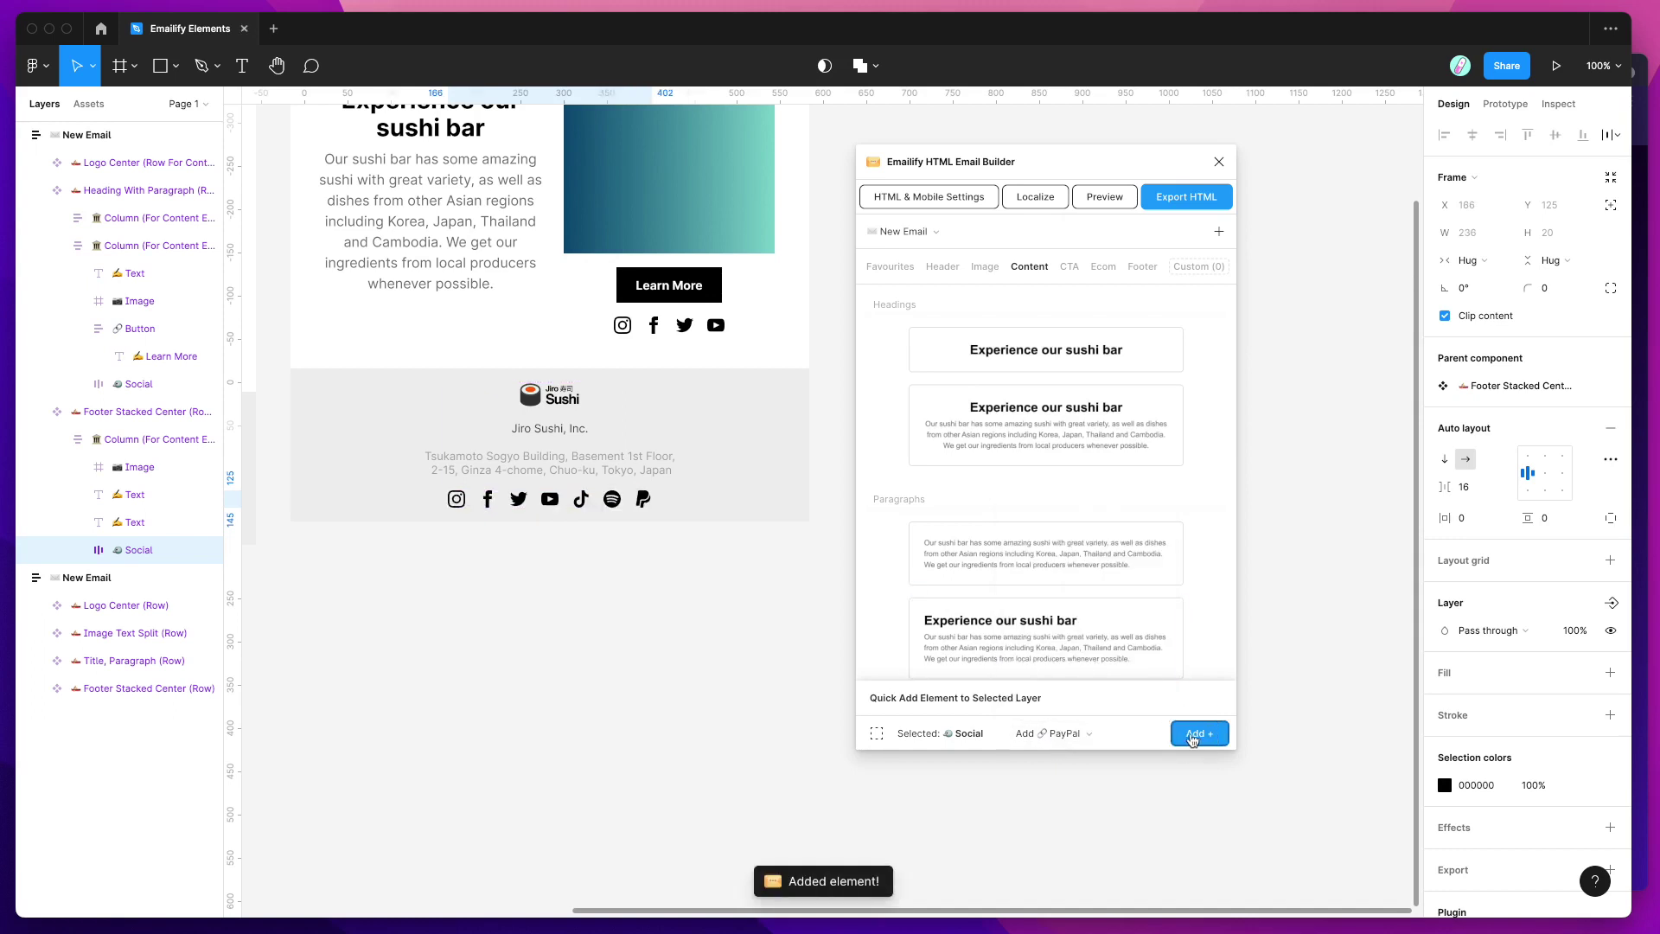
click(1091, 735)
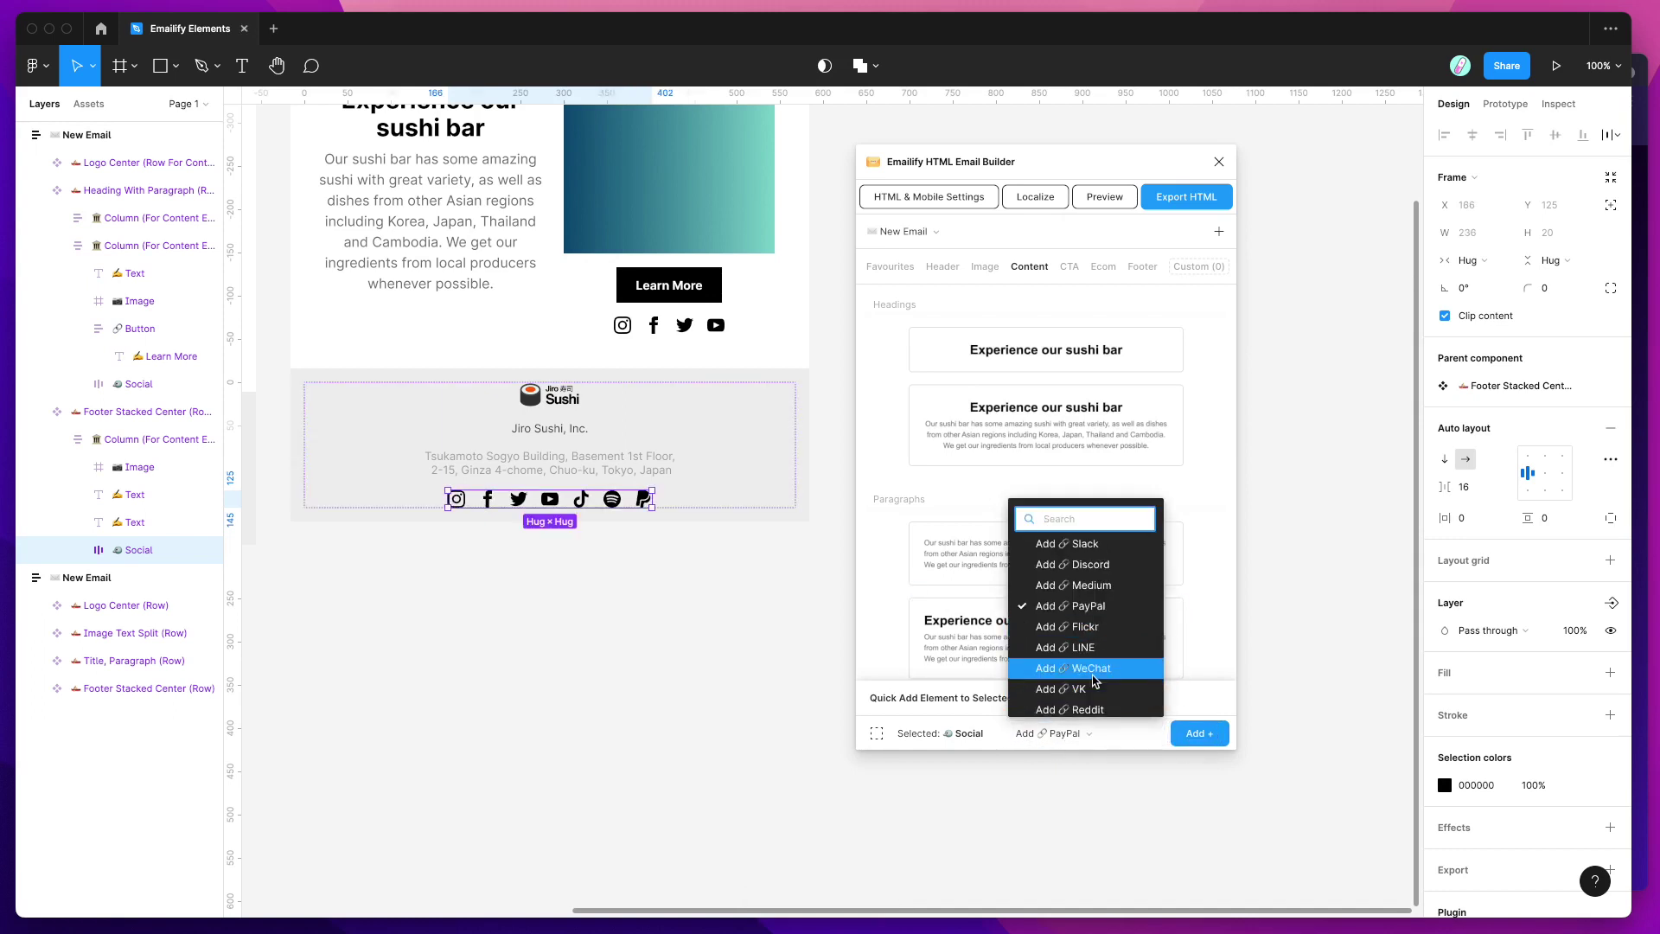
click(1091, 668)
click(1195, 734)
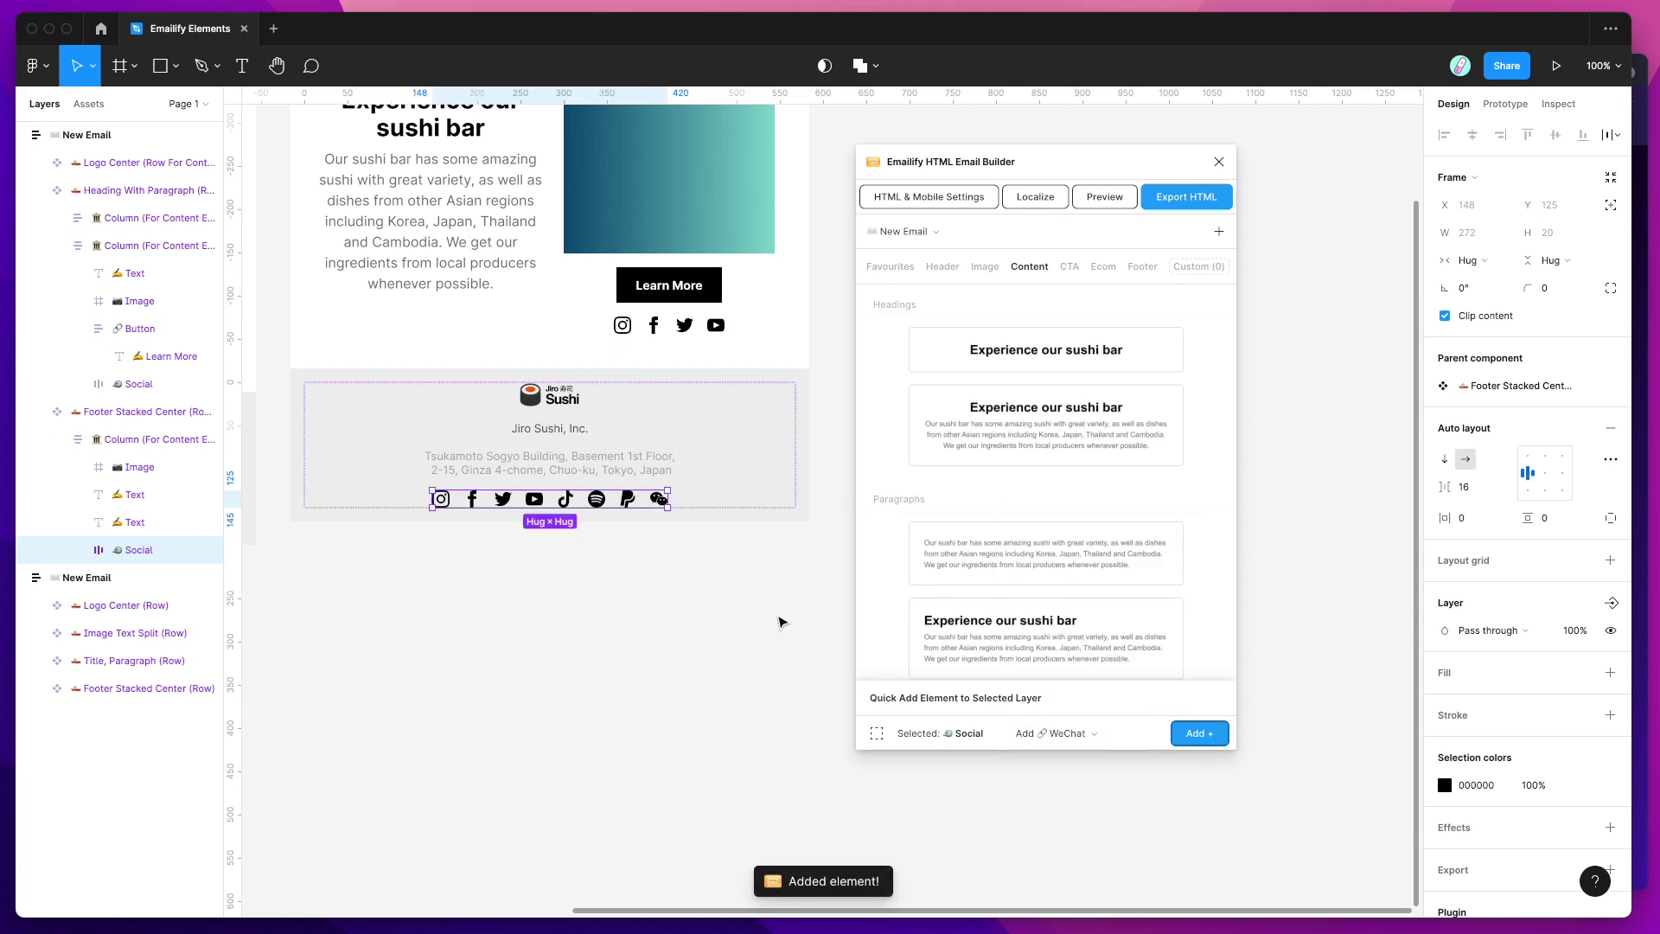
- Open the HTML and mobile settings of the footer's TikTok icon at its Clickable Link URL
scroll(776, 617, up, 2)
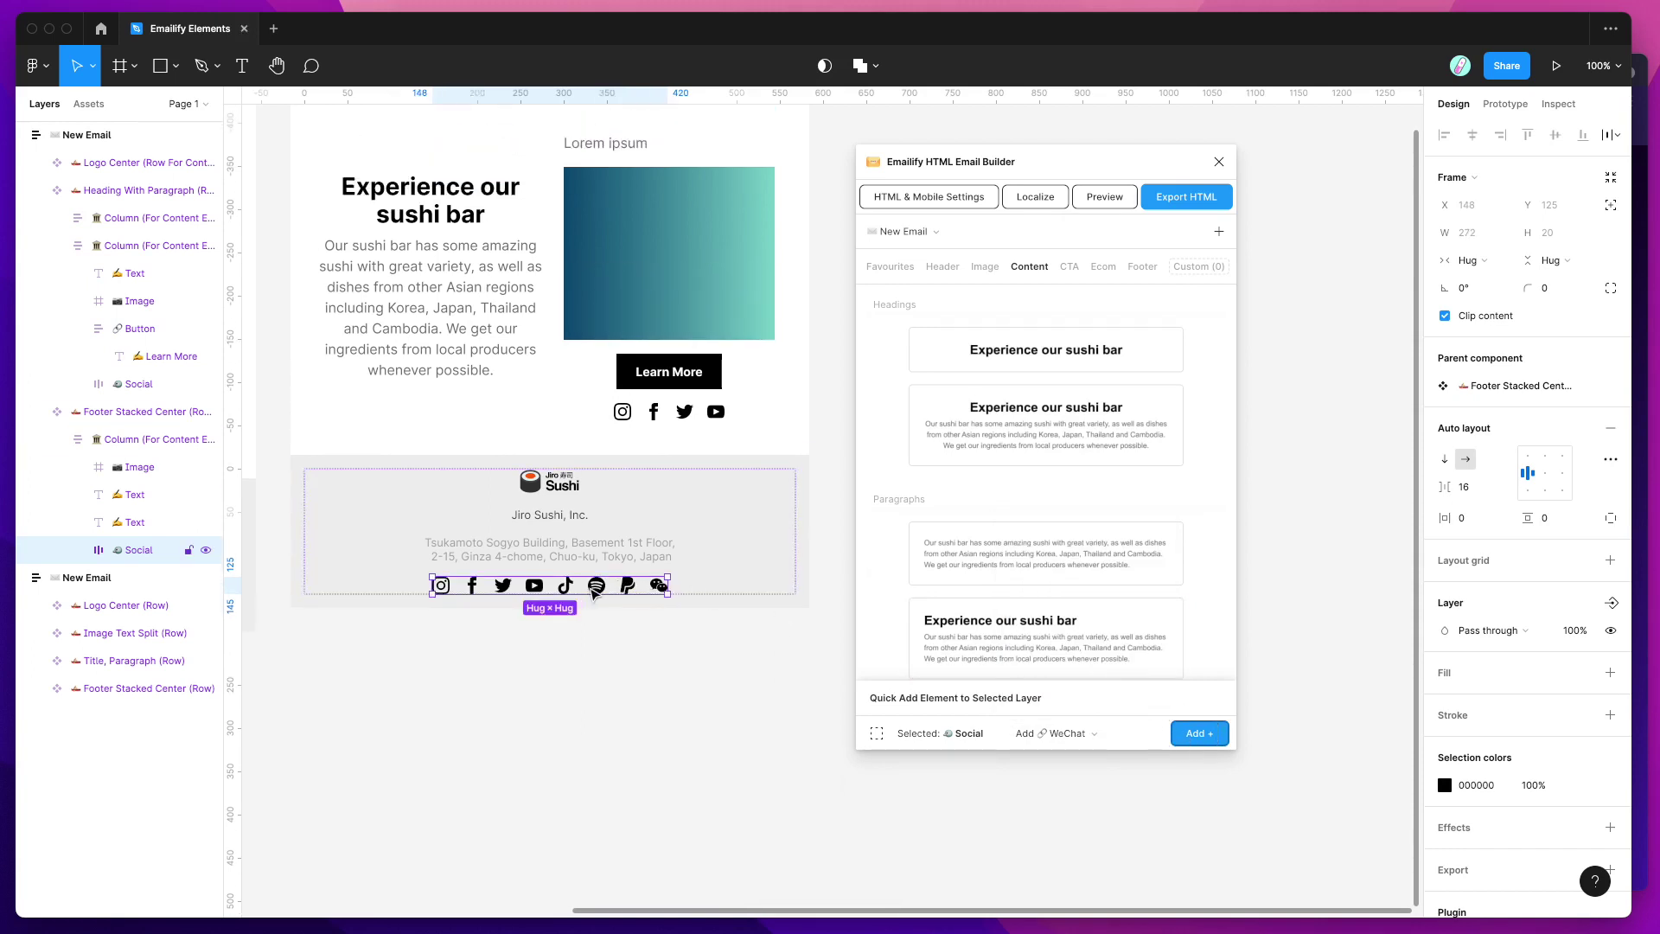
click(572, 591)
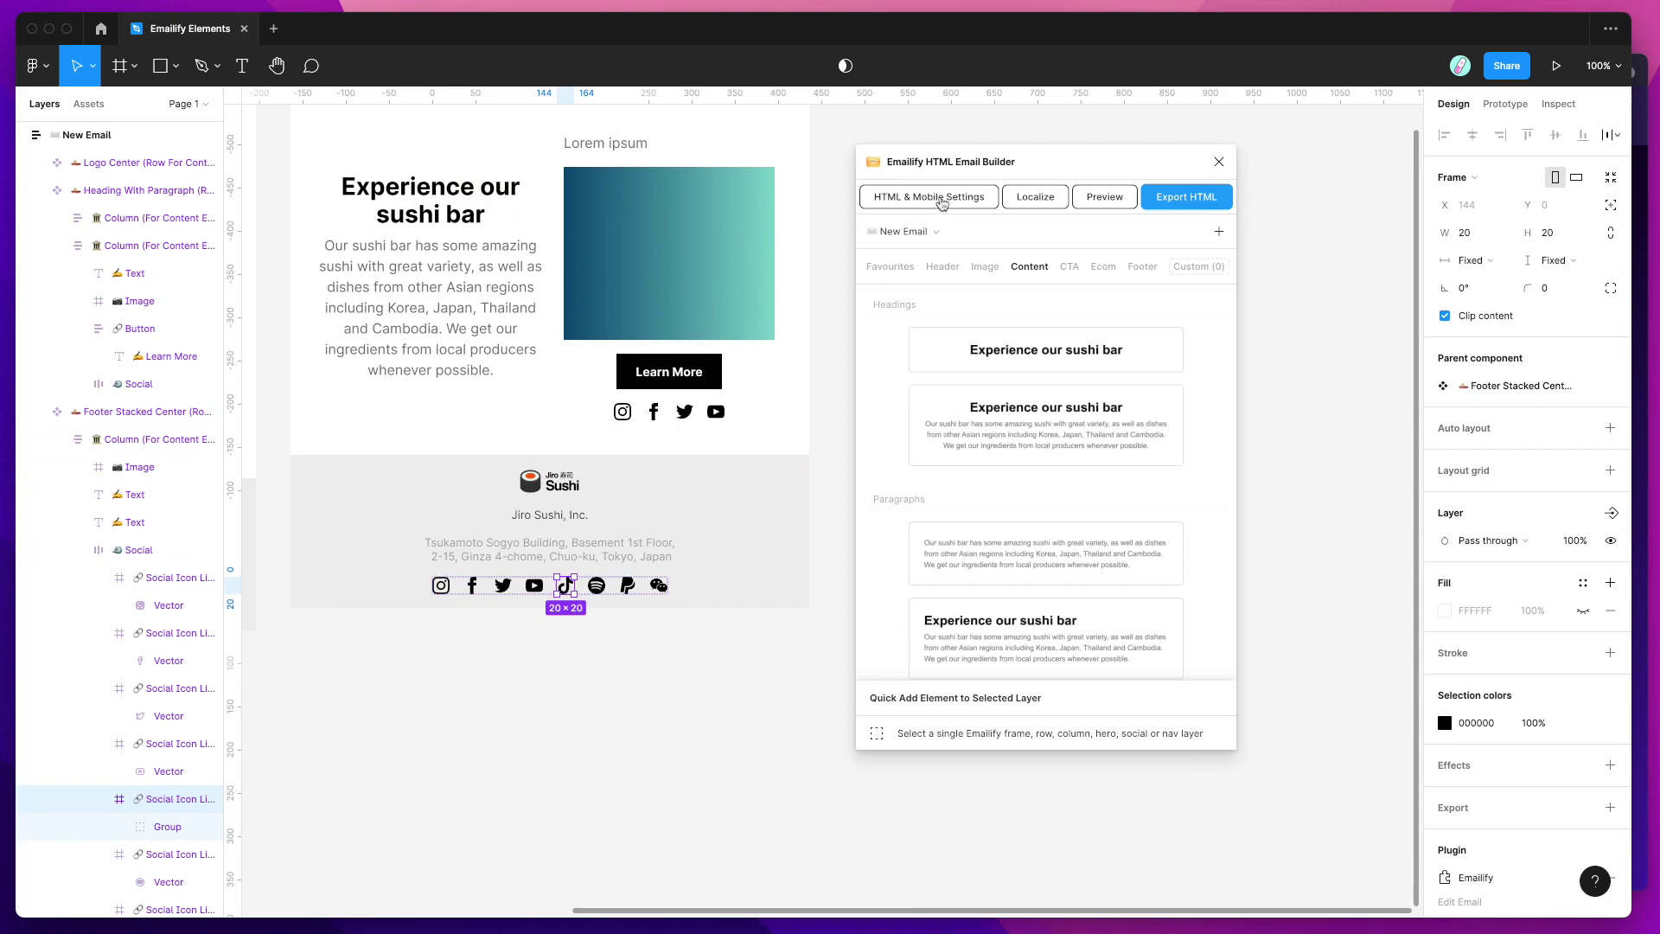
click(940, 199)
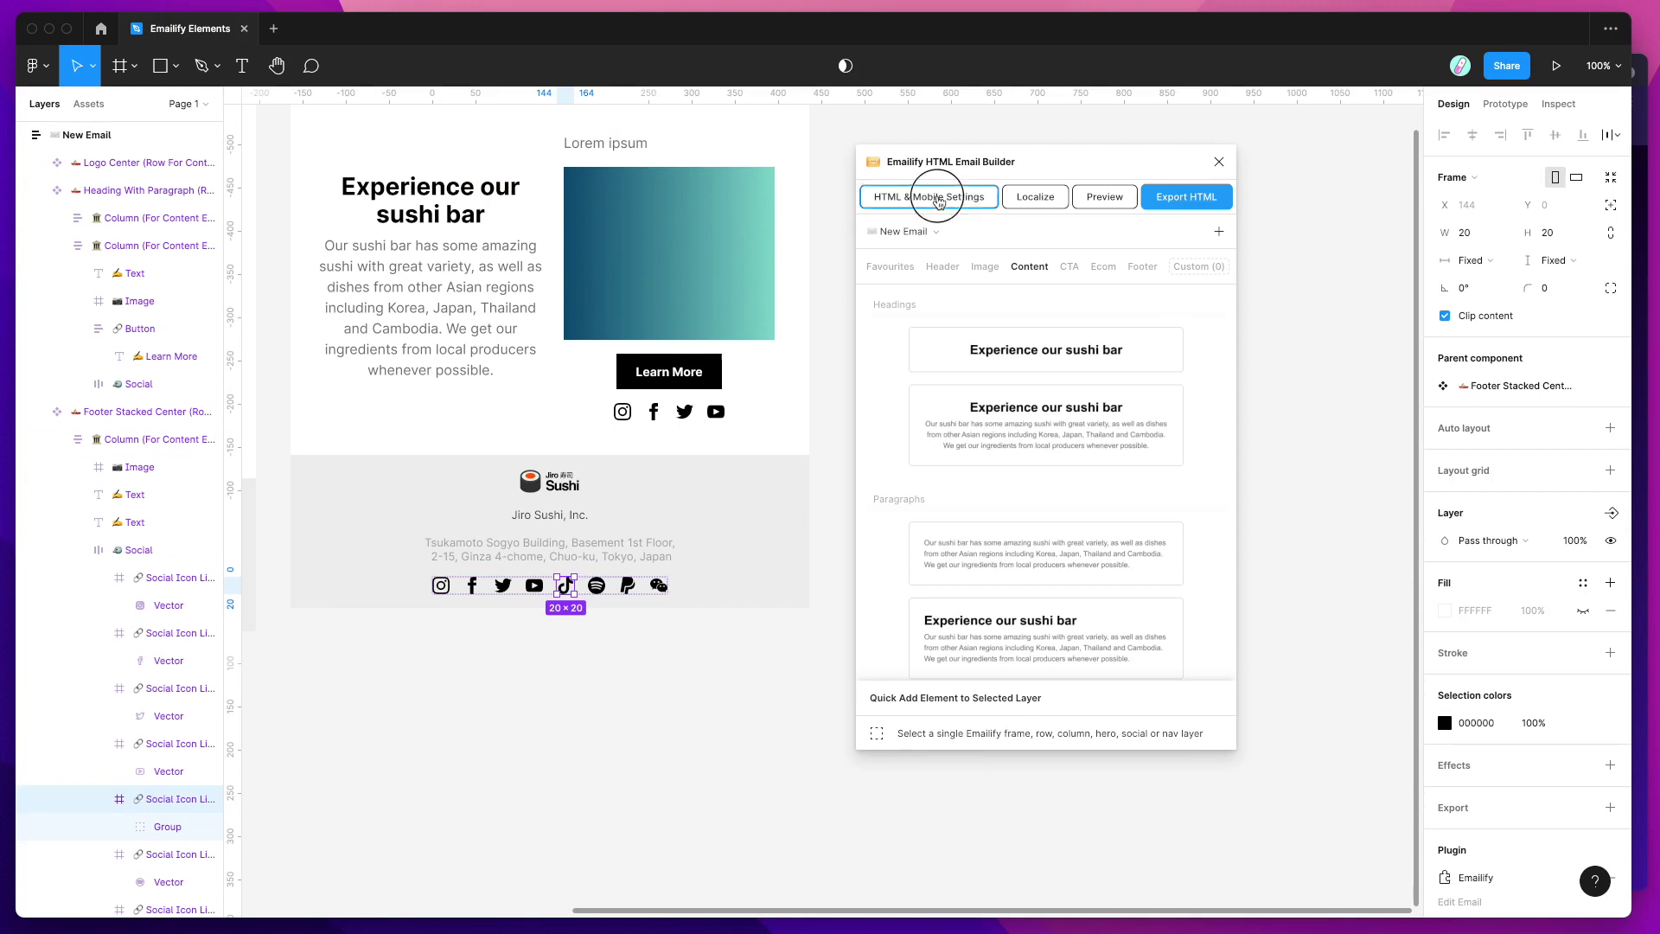
click(1024, 431)
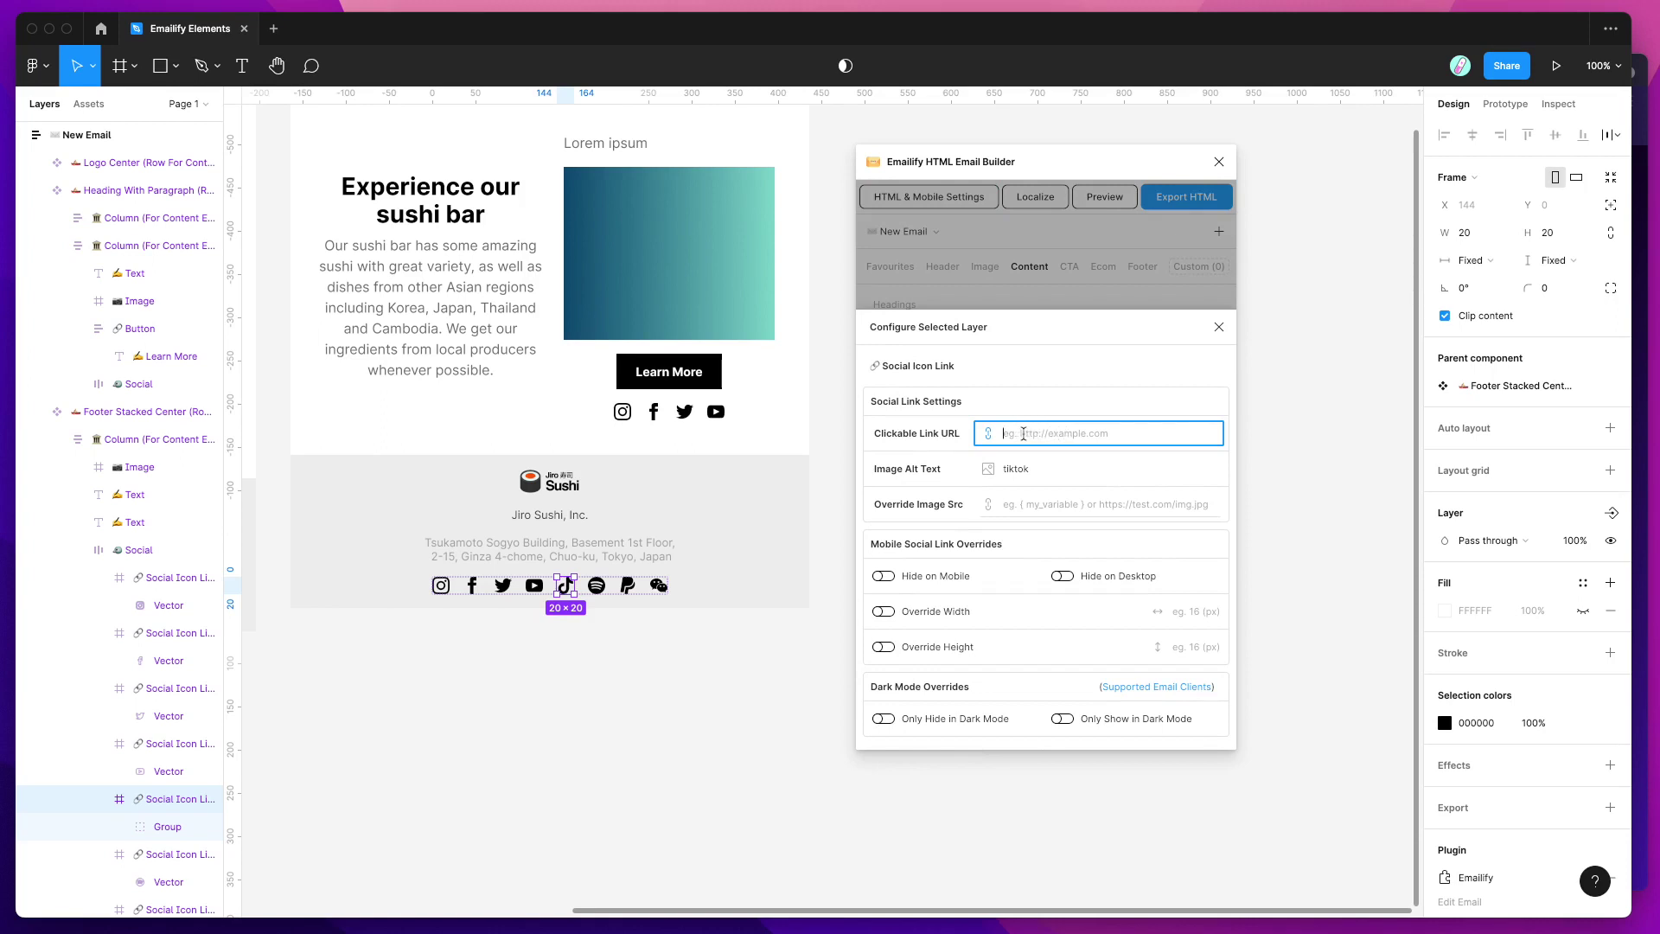
- View the link settings of the footer's YouTube and Spotify icons, ending at Spotify's Clickable Link URL
click(536, 586)
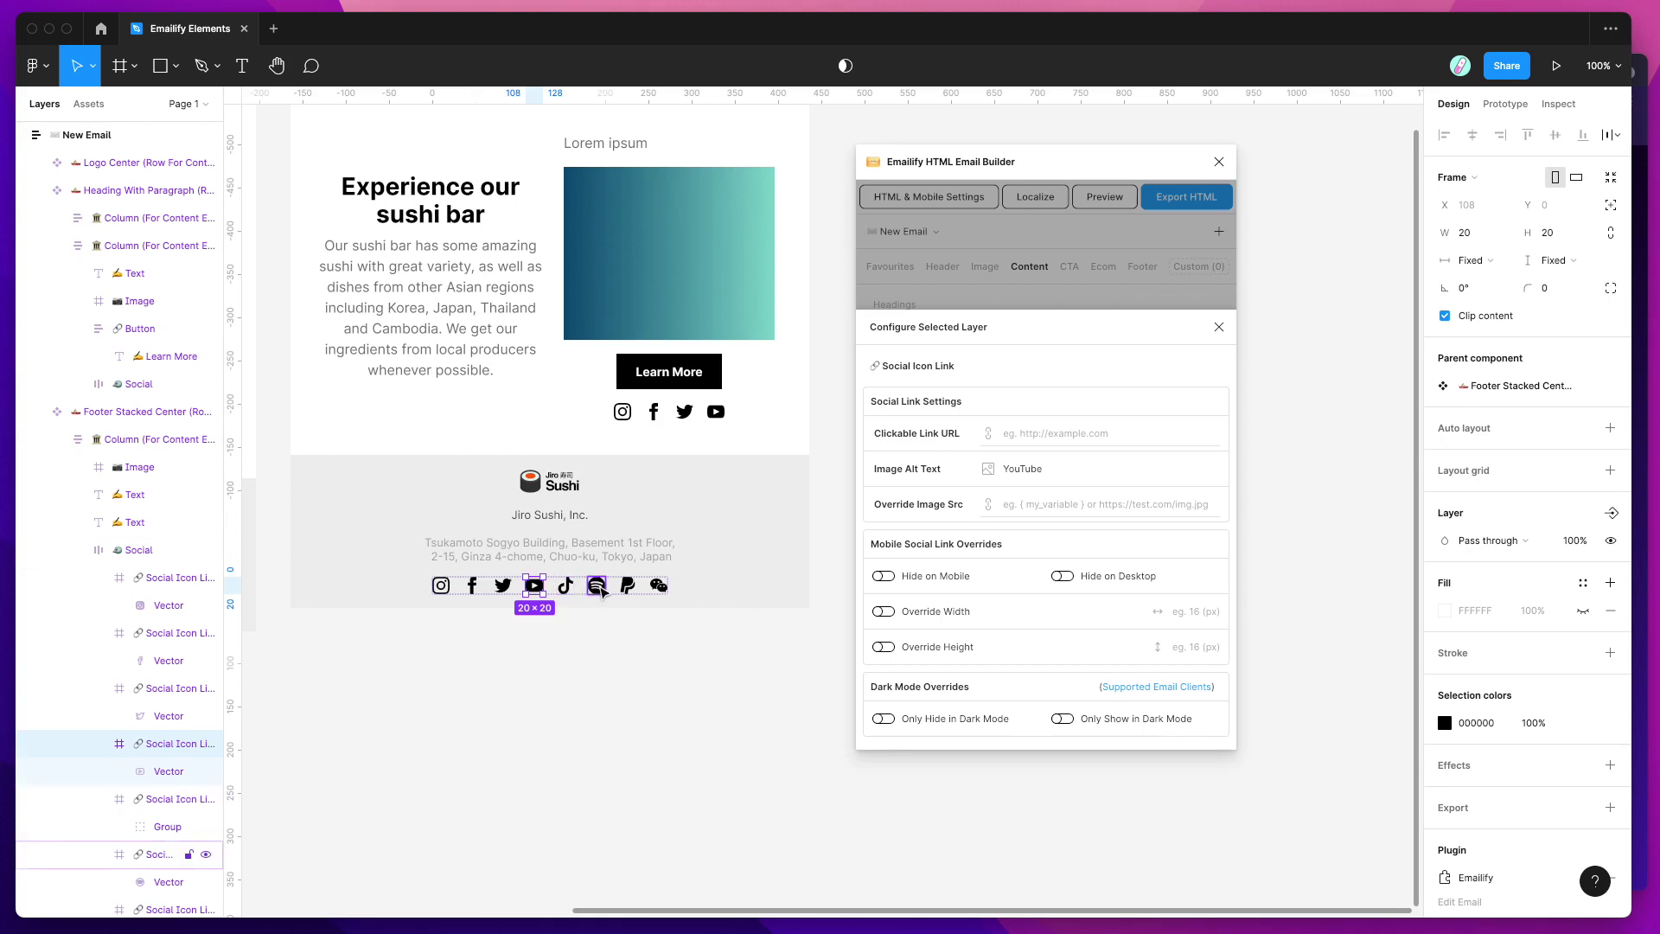
click(596, 586)
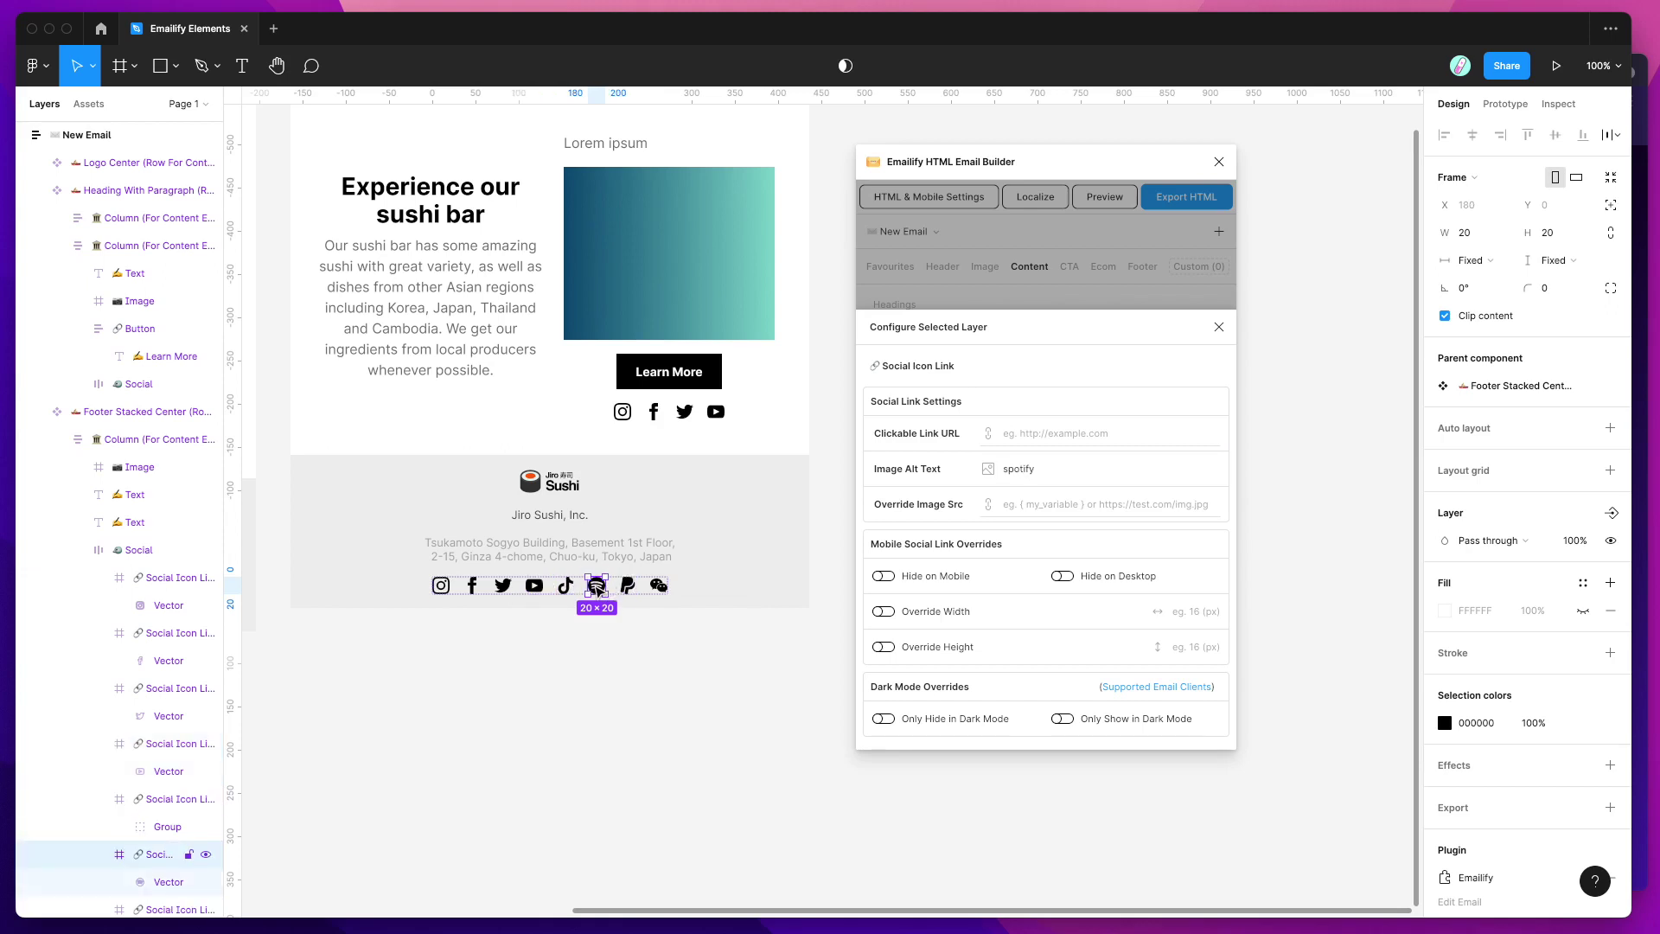
click(1001, 442)
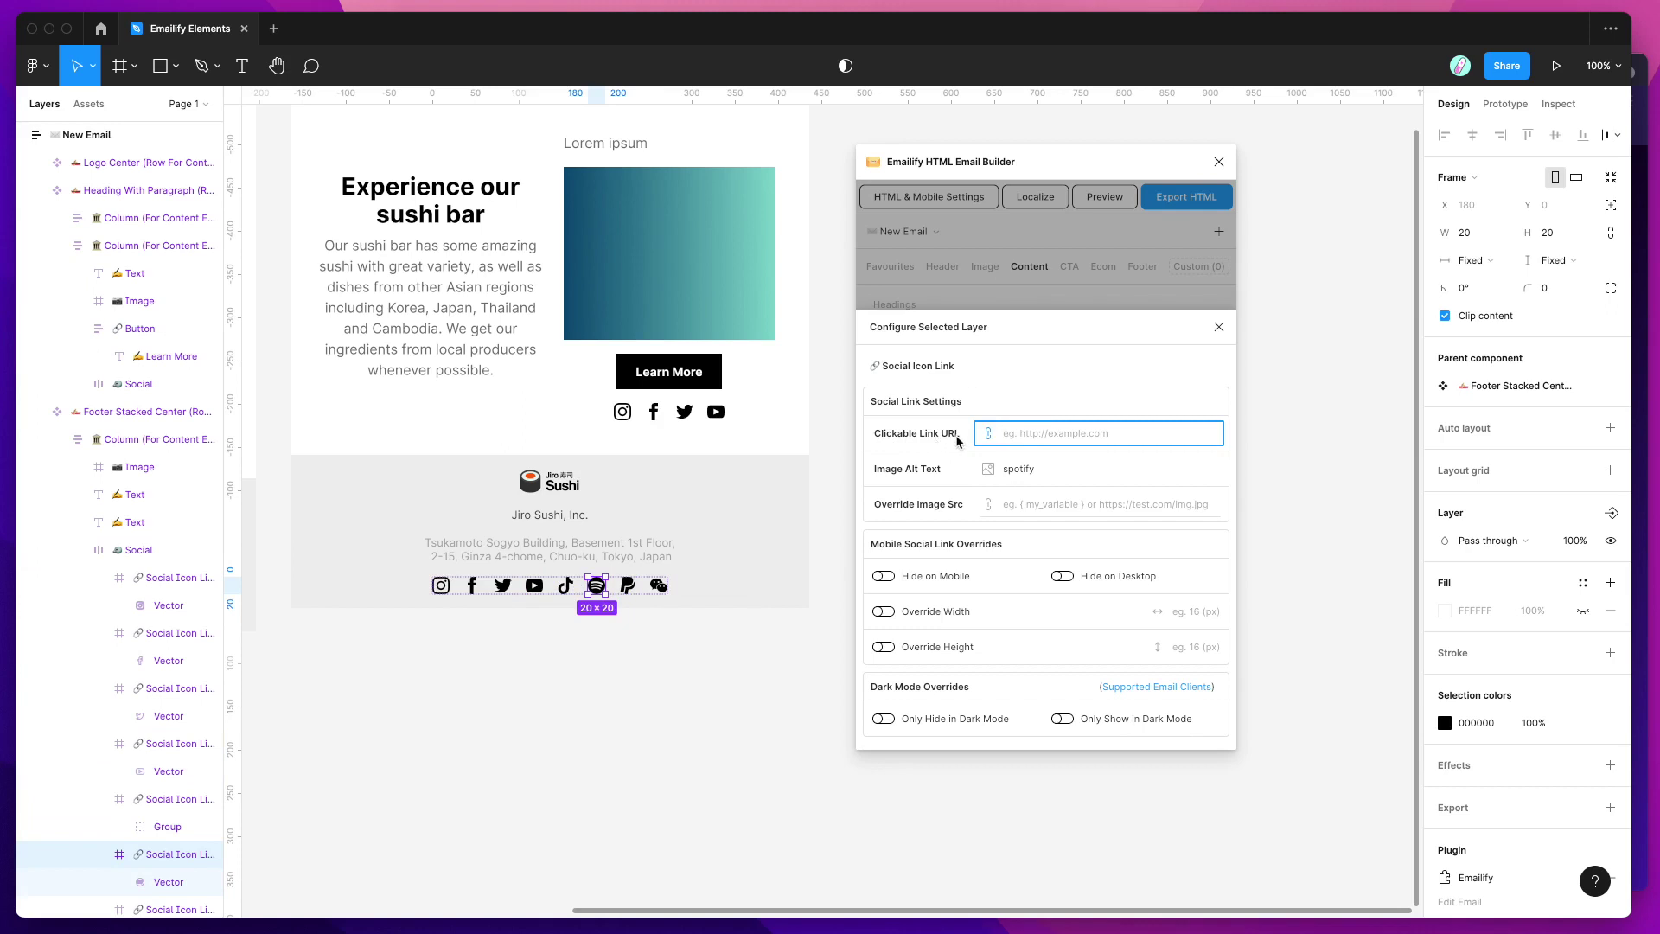
- View the layer settings for the Learn More button in the second column
scroll(822, 437, up, 2)
click(702, 419)
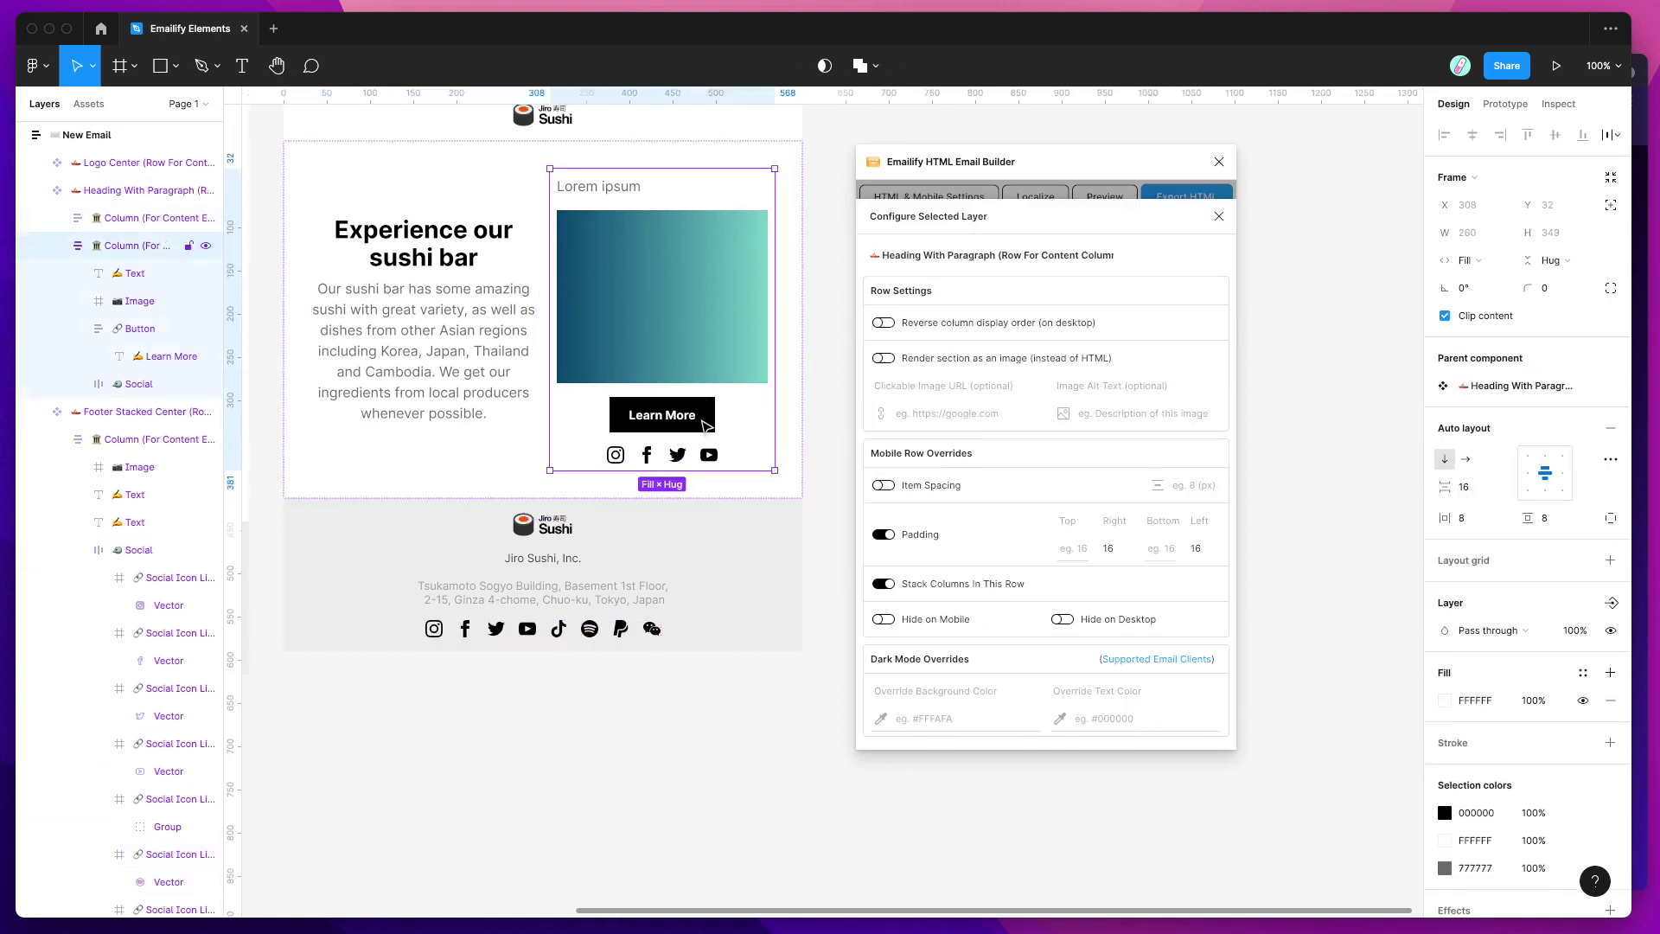
click(701, 419)
click(1046, 342)
- View the layer settings of the gradient image in the second column, including its Clickable Link URL
click(745, 318)
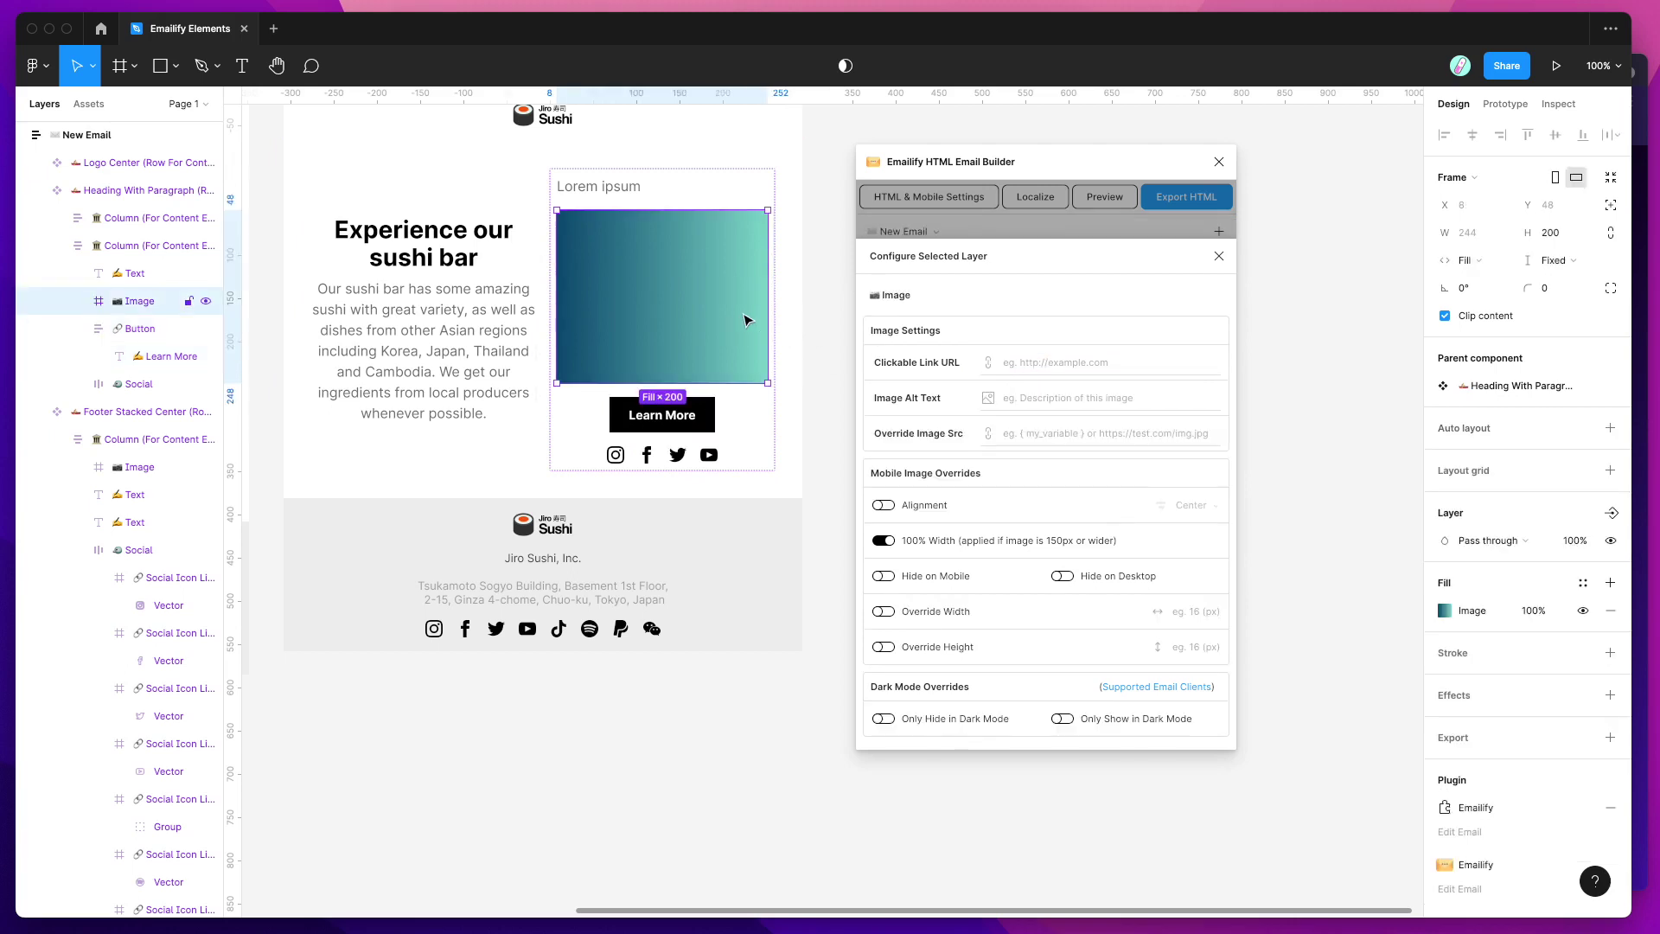
scroll(645, 347, up, 1)
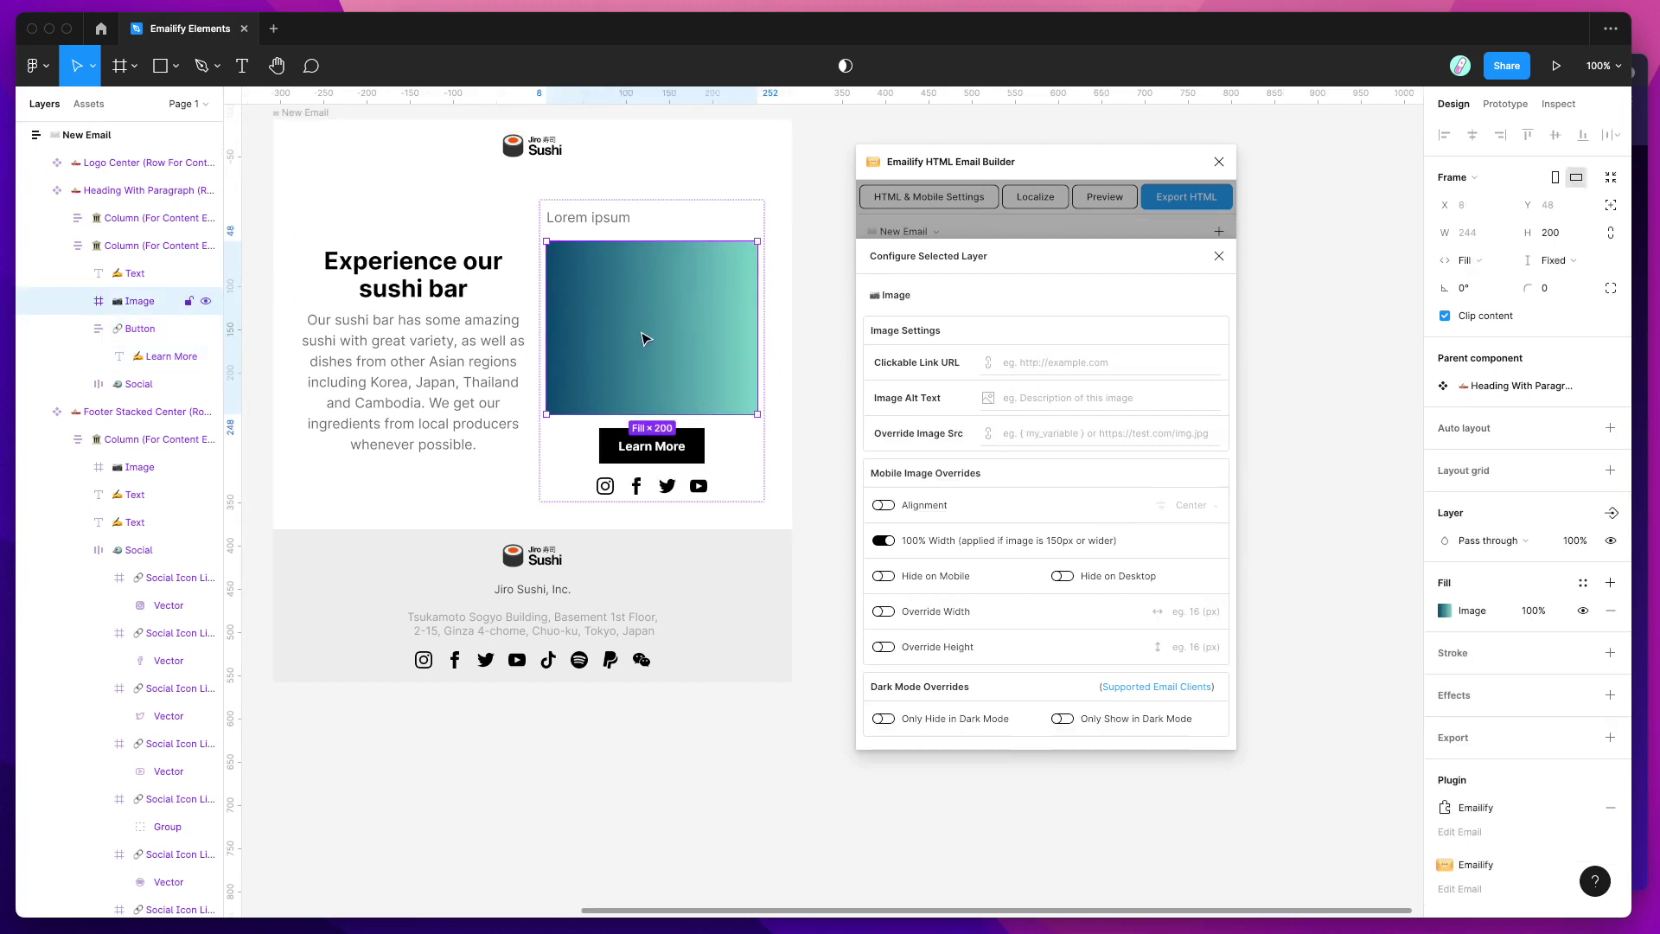
scroll(657, 339, up, 2)
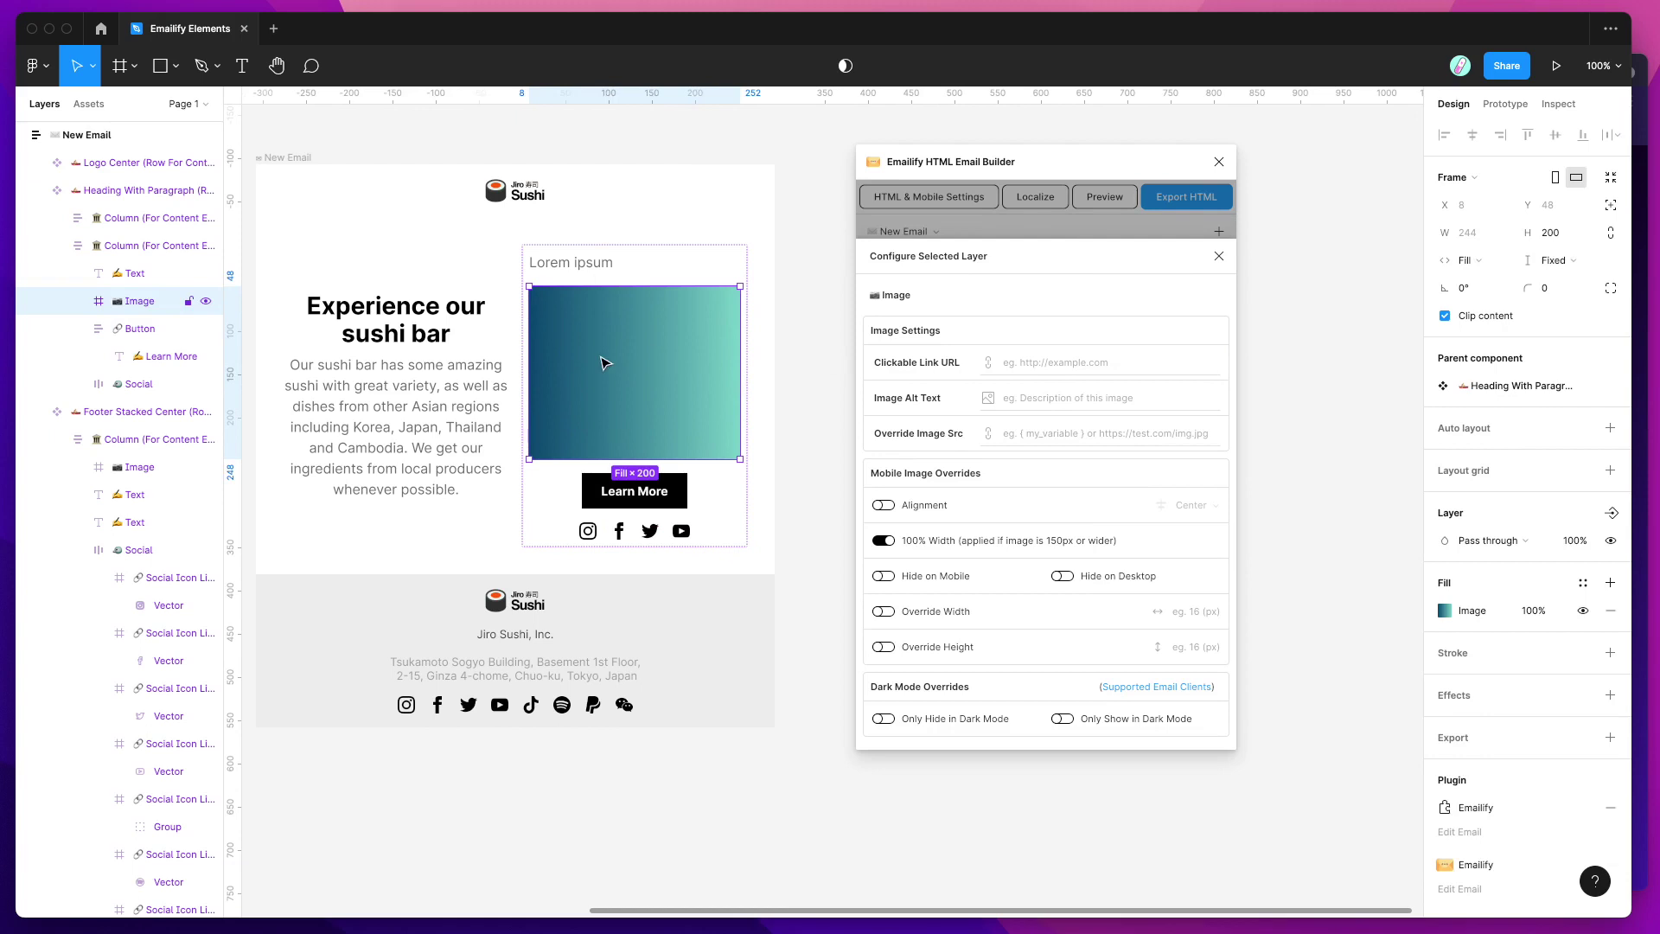
click(990, 363)
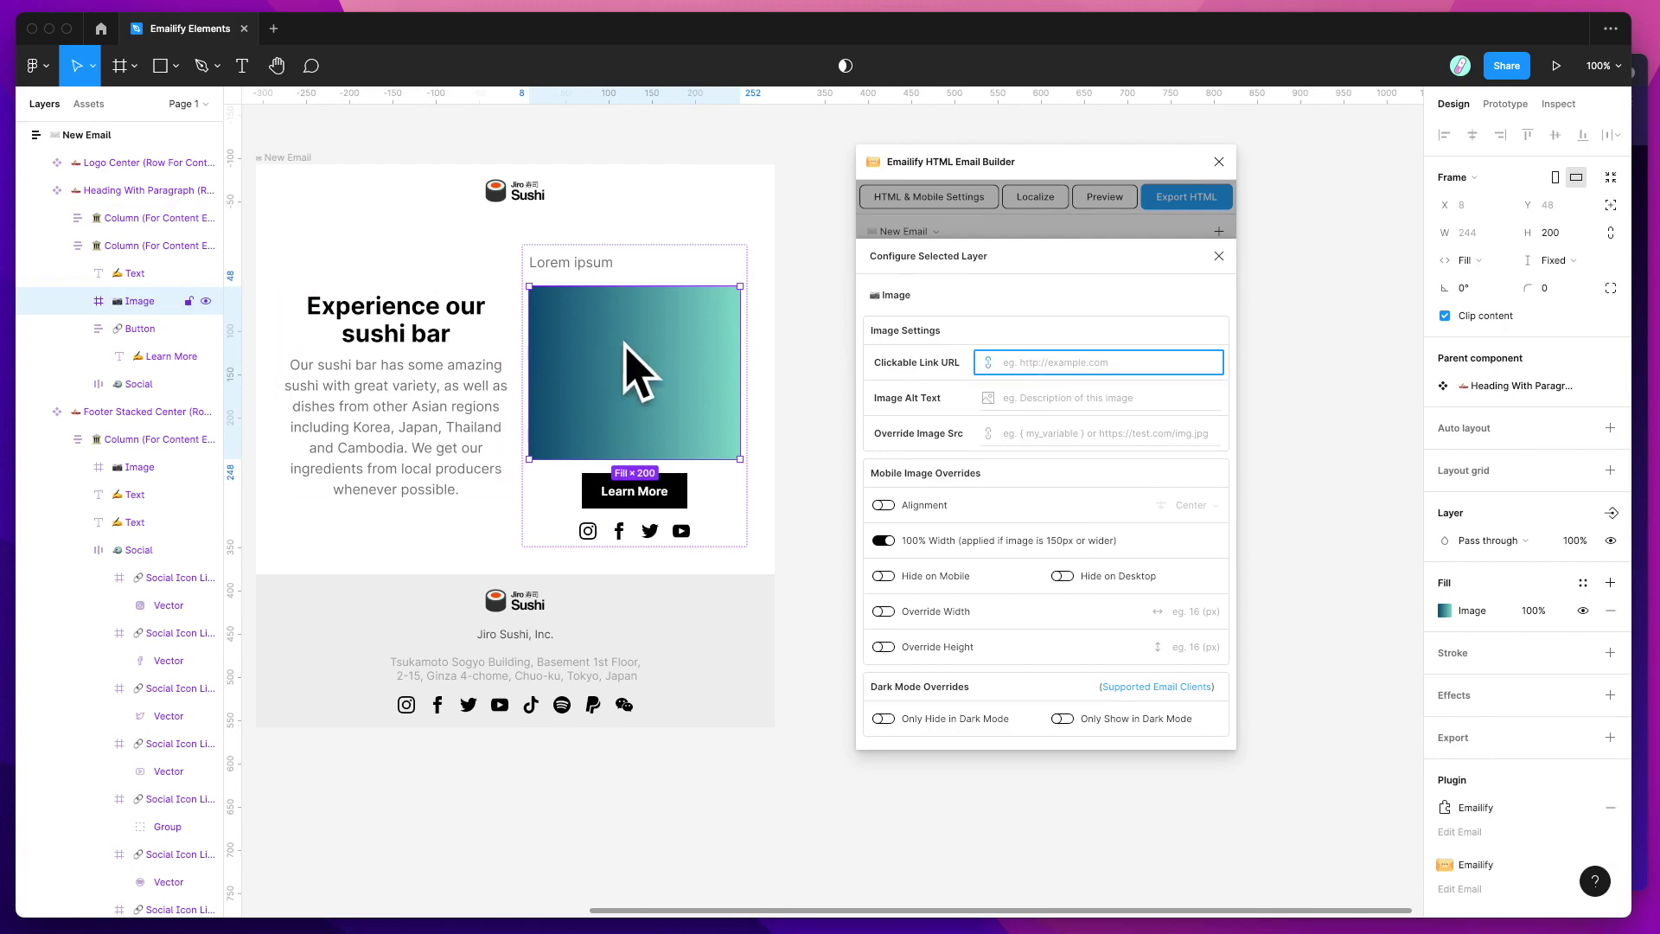
scroll(614, 345, right, 2)
click(638, 379)
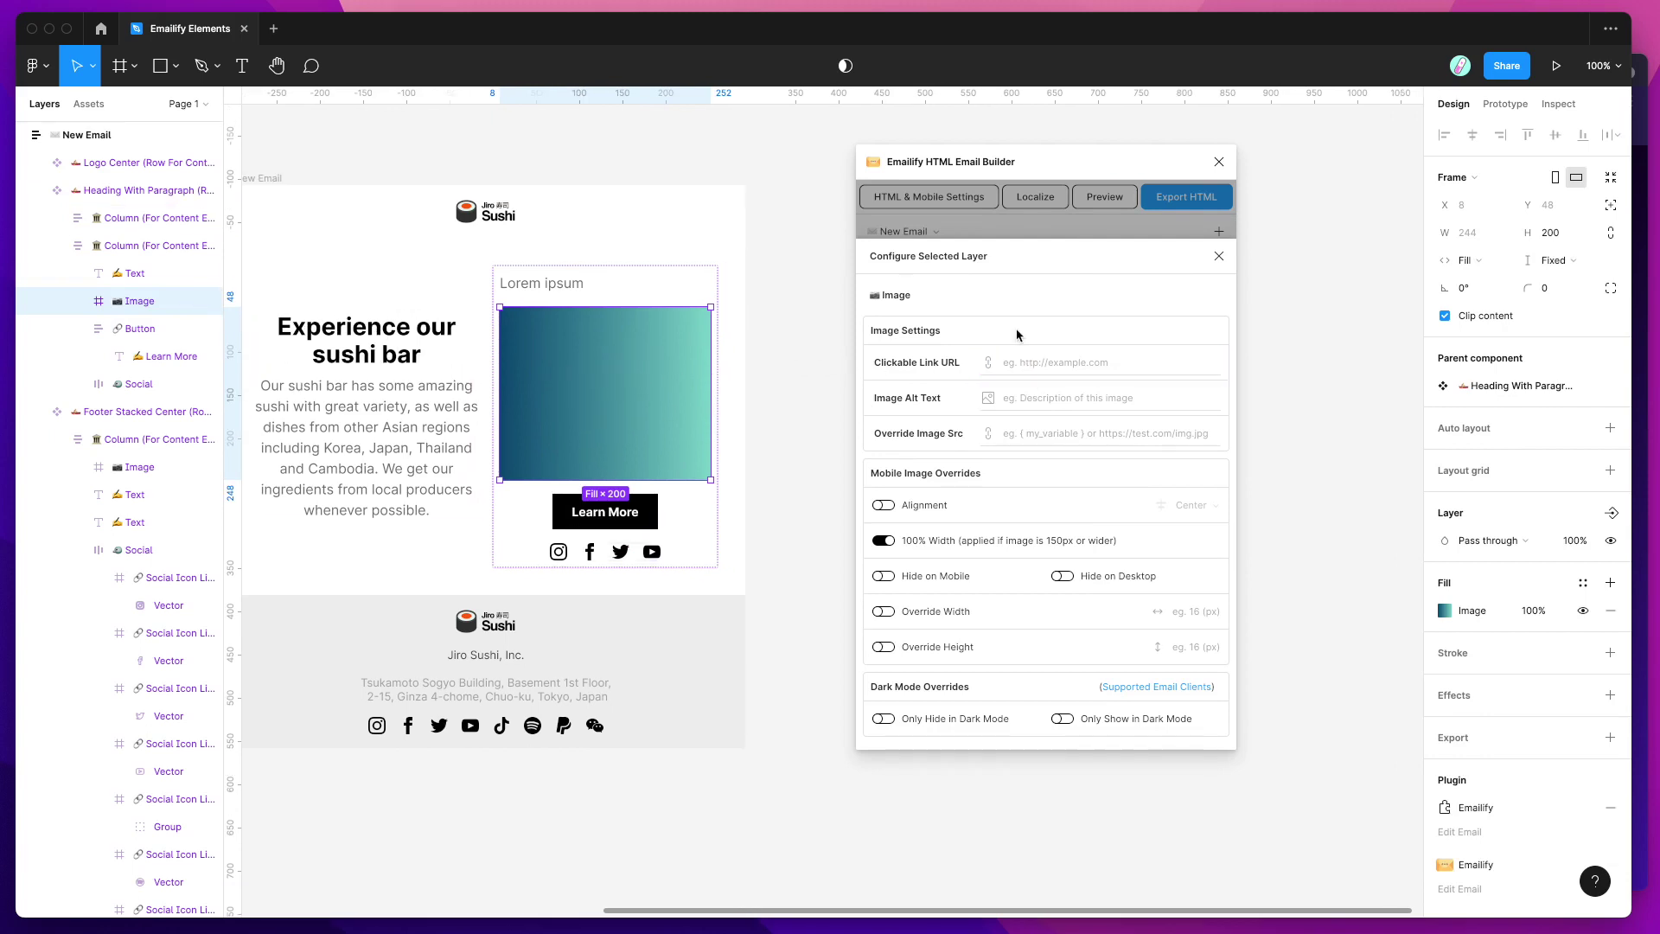
- Close the layer settings and select the whole New Email frame
drag(1059, 166, 1037, 163)
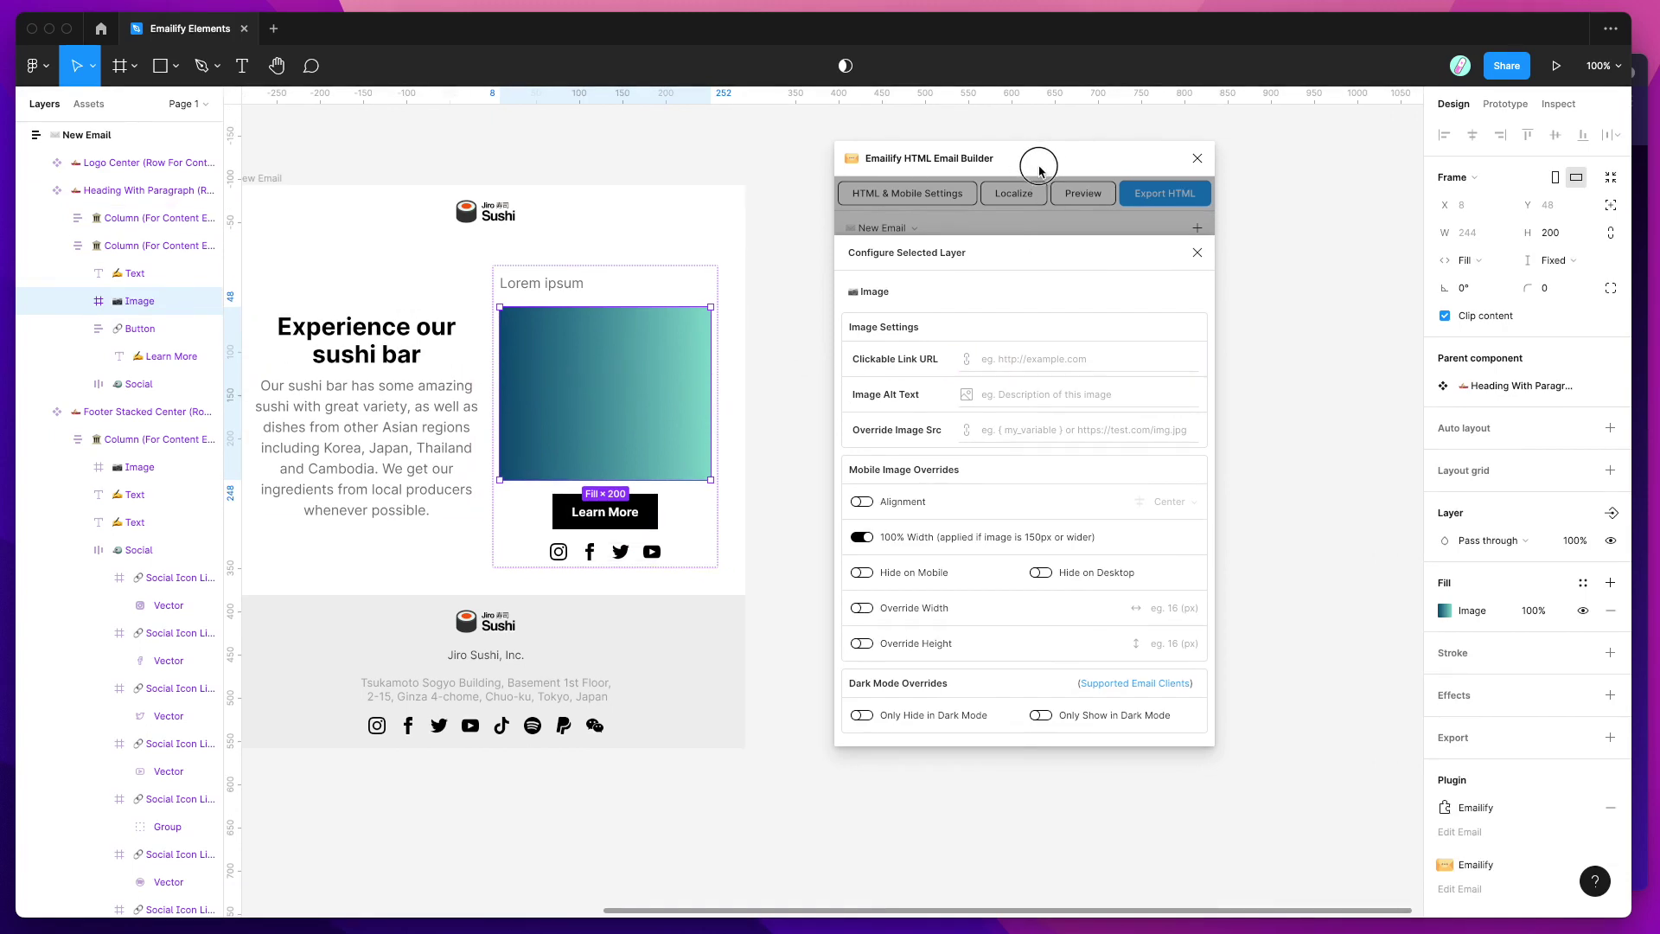
click(1045, 222)
scroll(641, 448, left, 3)
scroll(640, 449, up, 1)
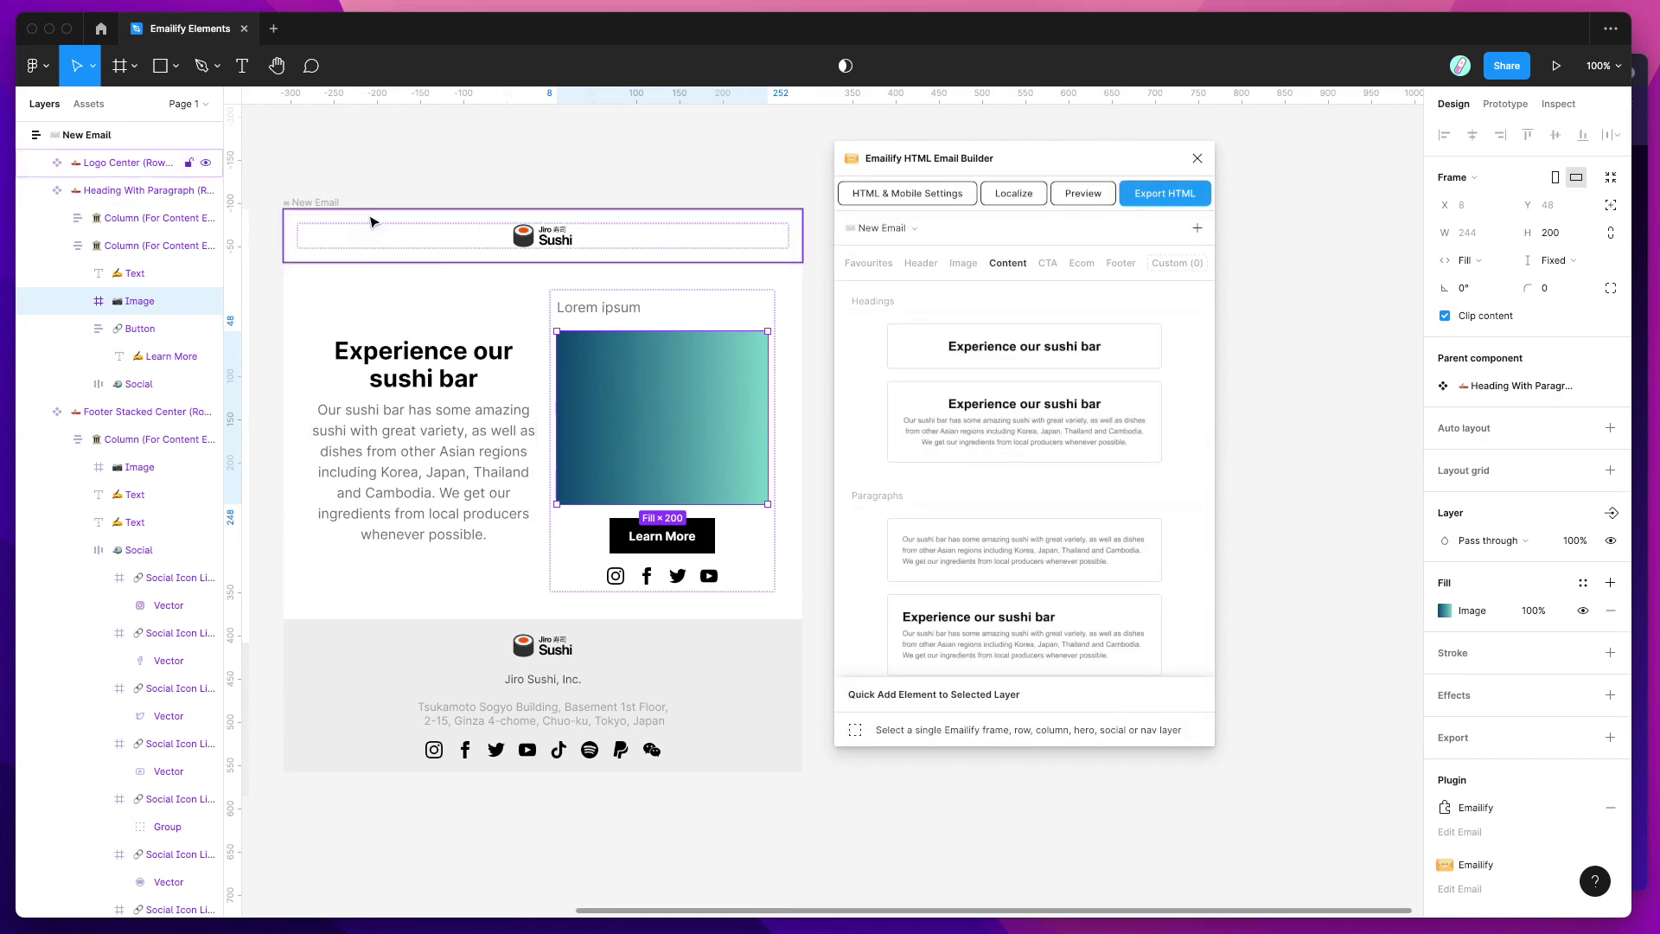
click(333, 204)
scroll(828, 474, down, 1)
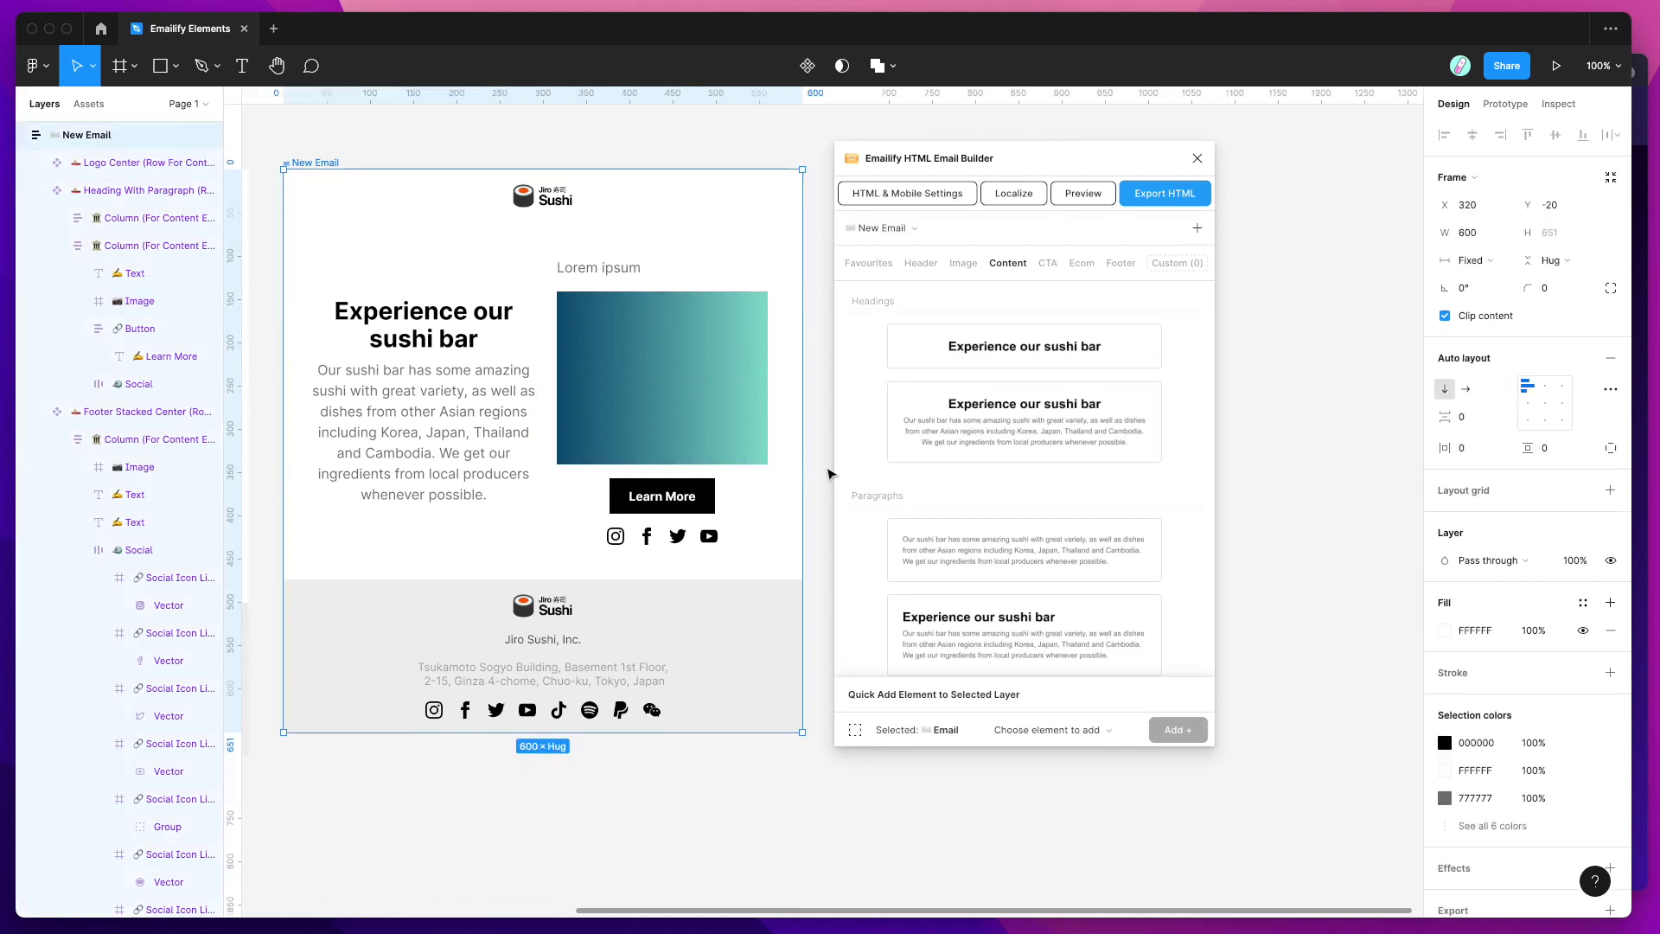
scroll(828, 474, down, 1)
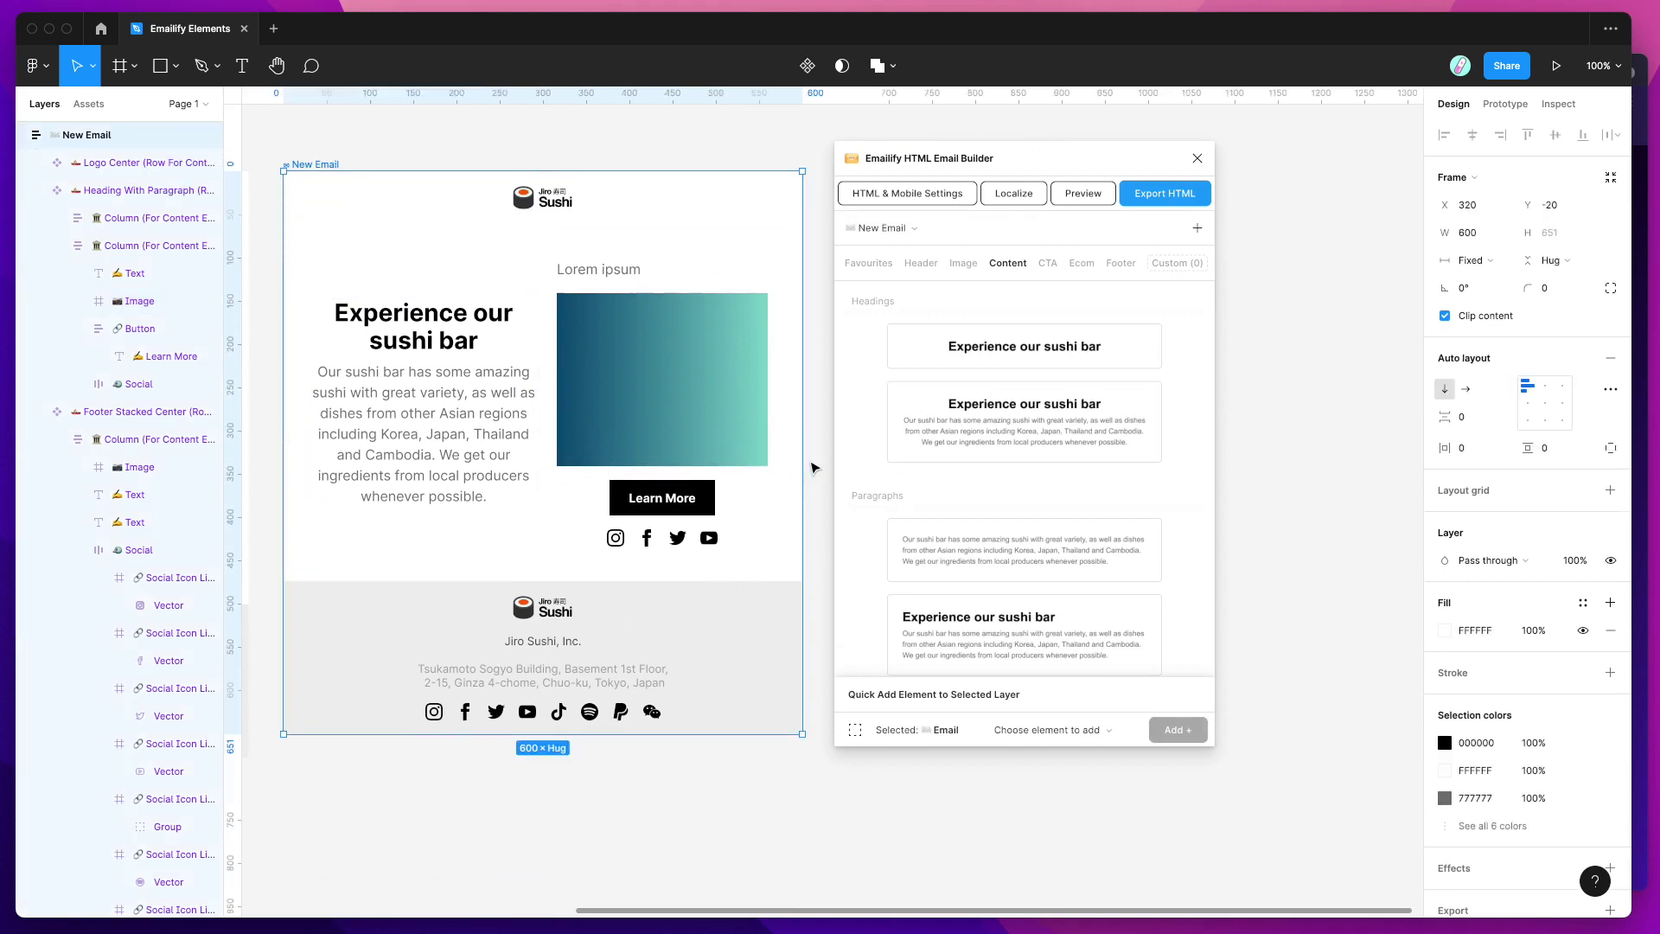
- Add a Hero Background element to the New Email frame
scroll(809, 465, up, 1)
mouse_move(934, 164)
mouse_down()
mouse_move(1008, 79)
mouse_move(958, 173)
mouse_up()
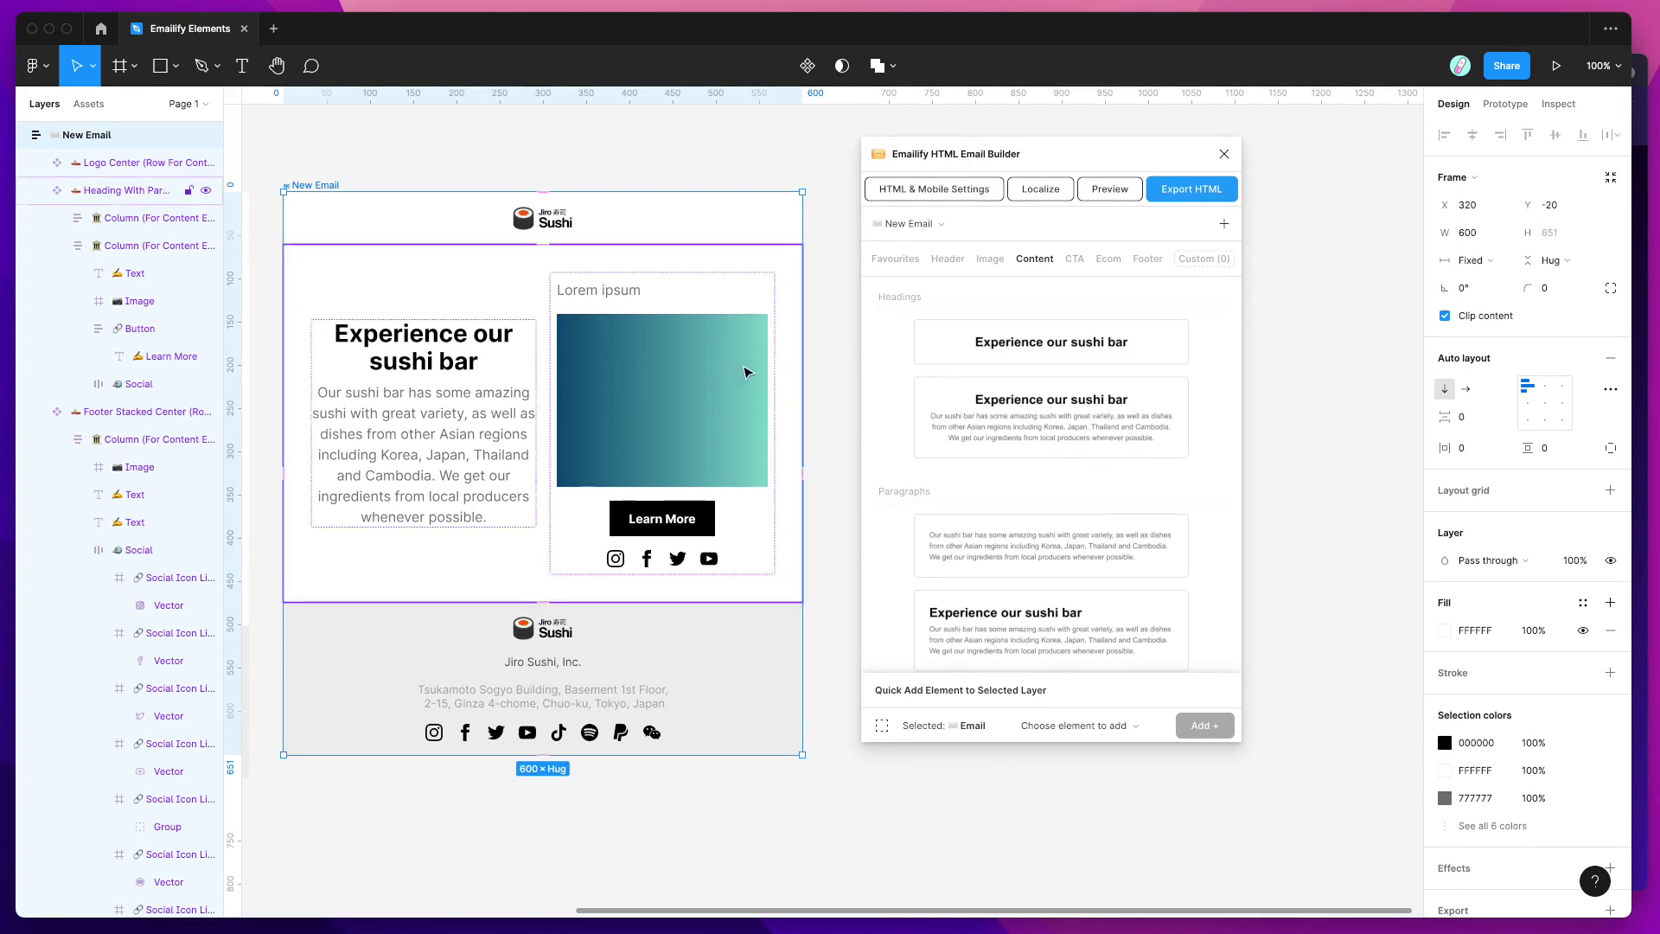
scroll(741, 371, down, 2)
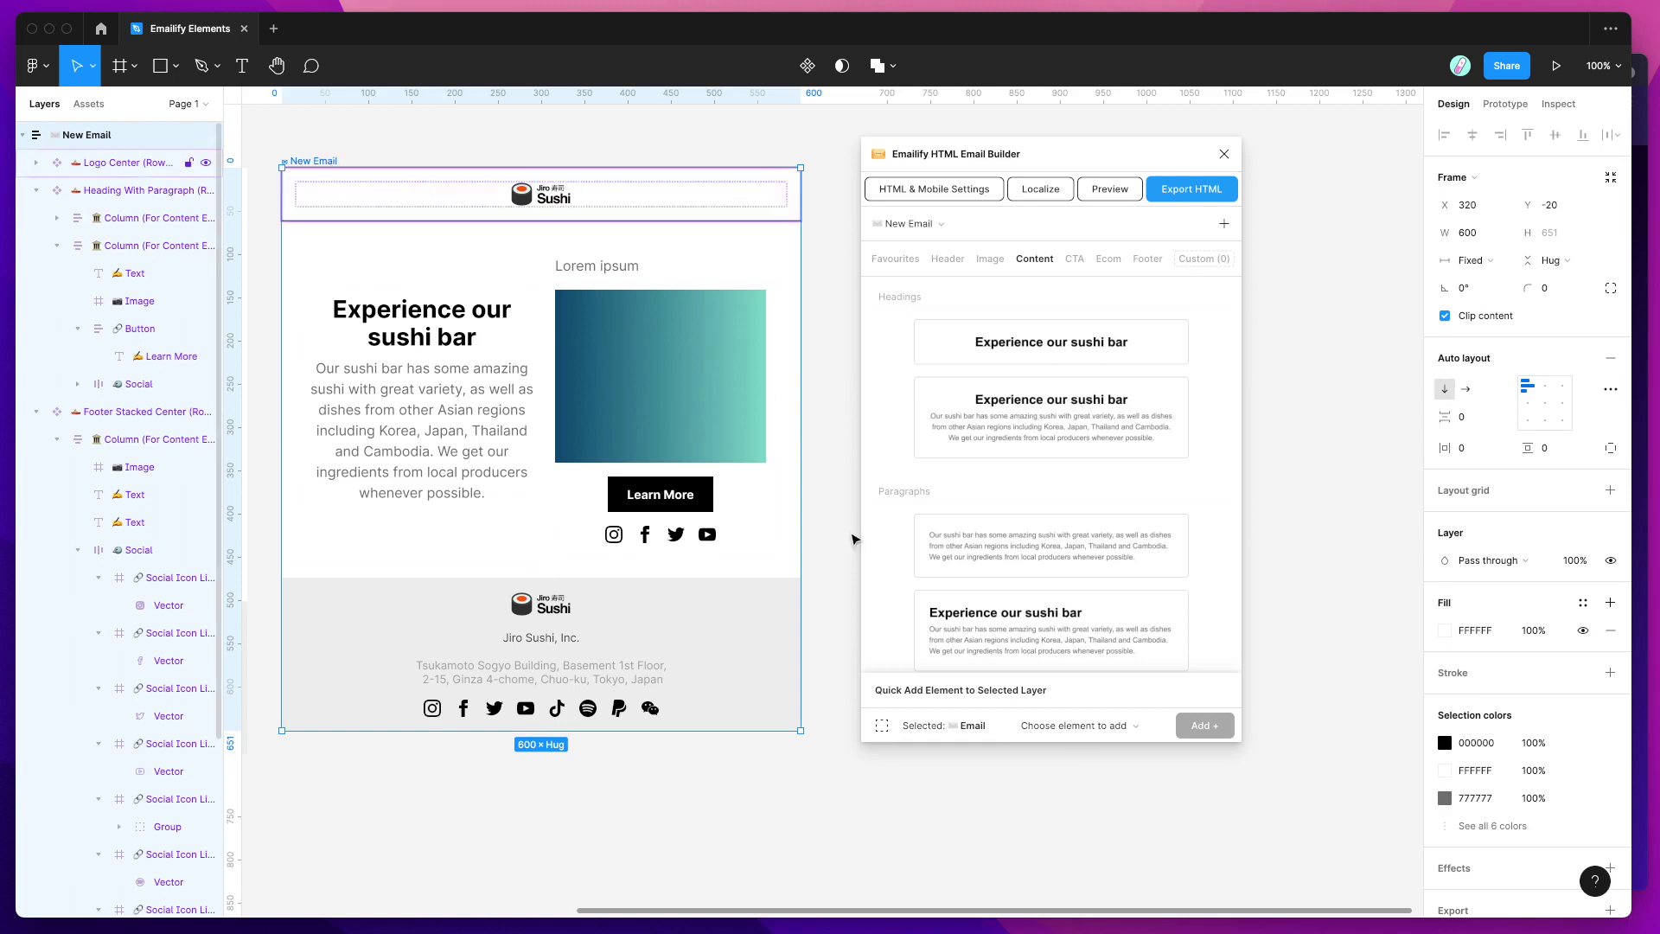
click(1077, 730)
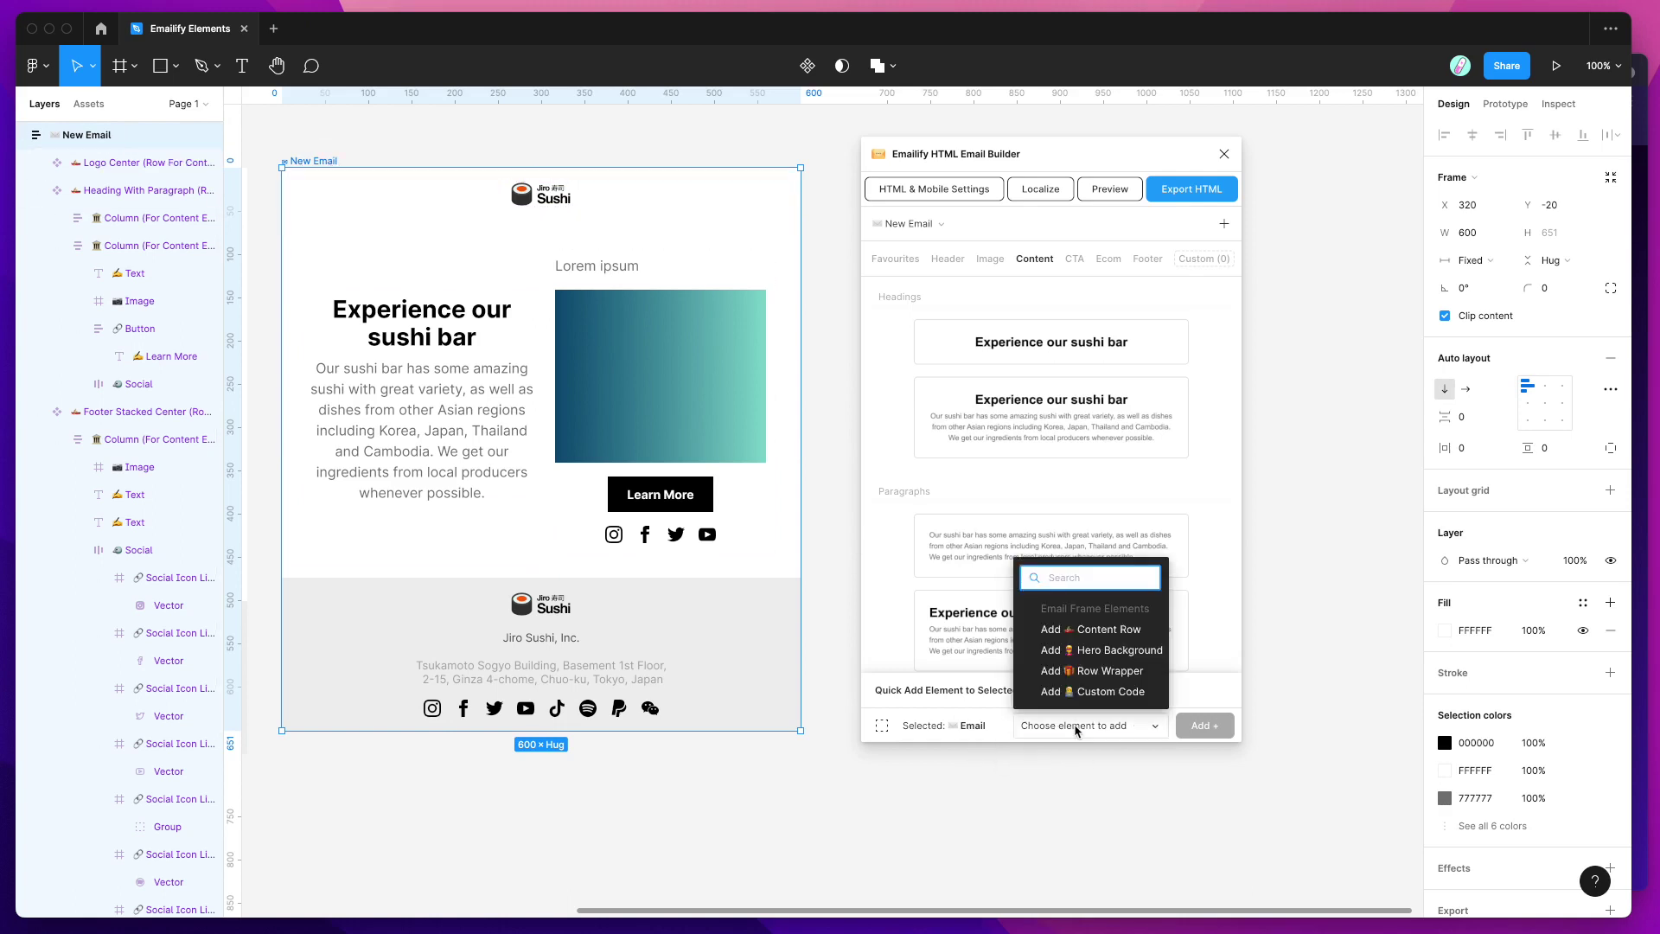
click(1094, 658)
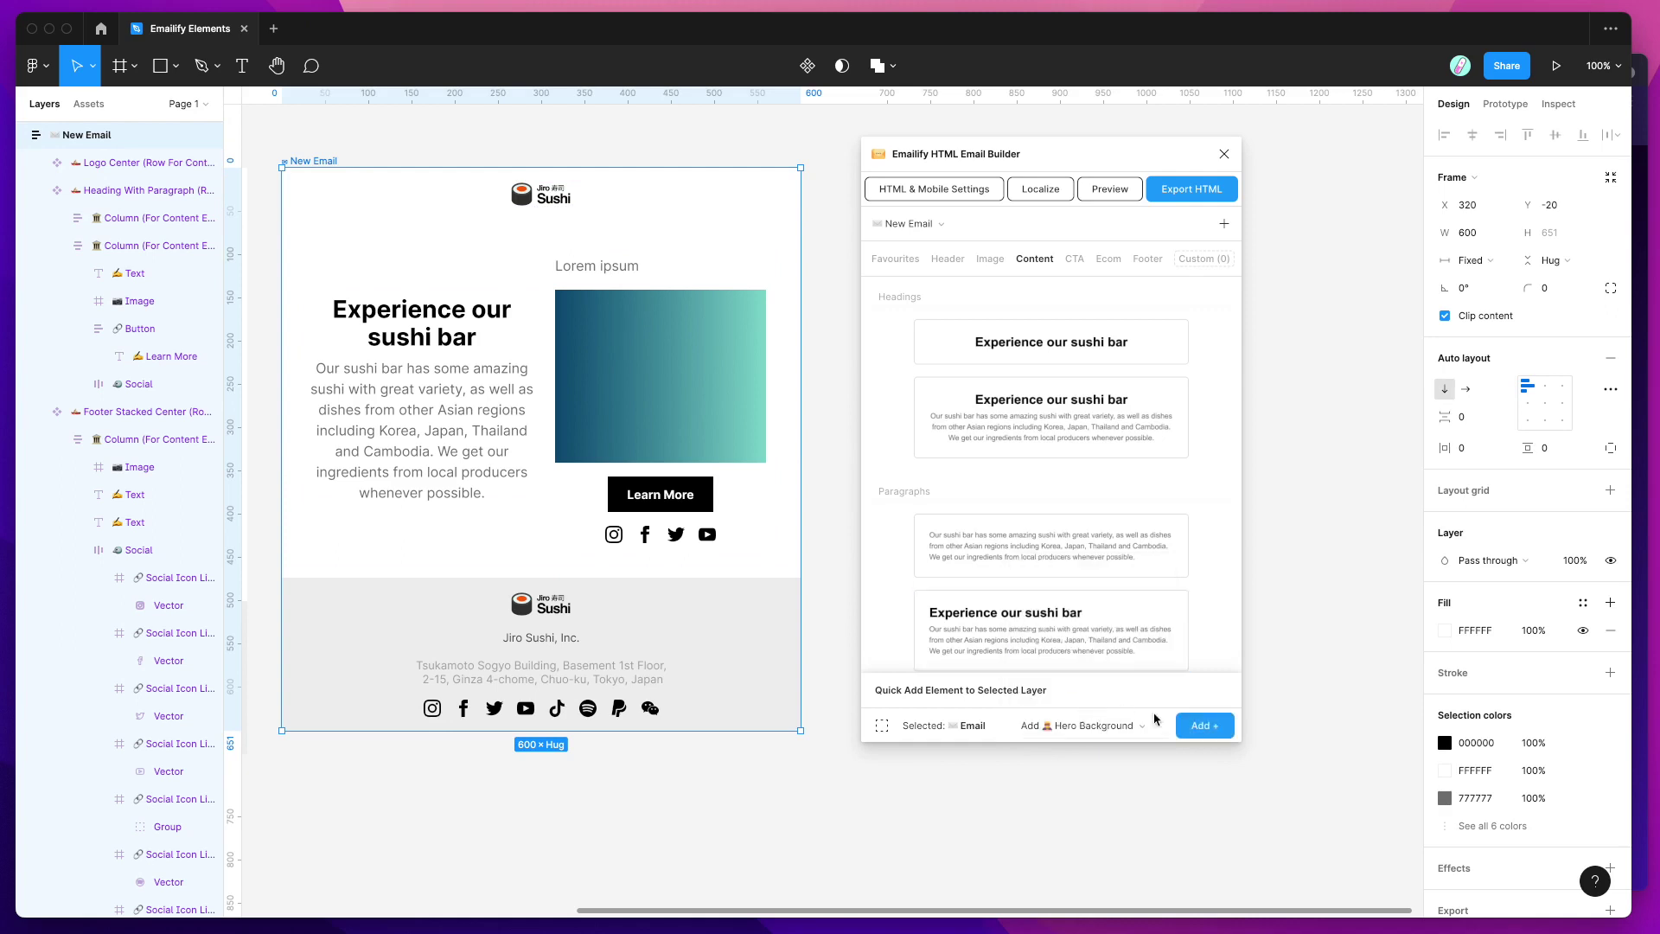
click(1203, 724)
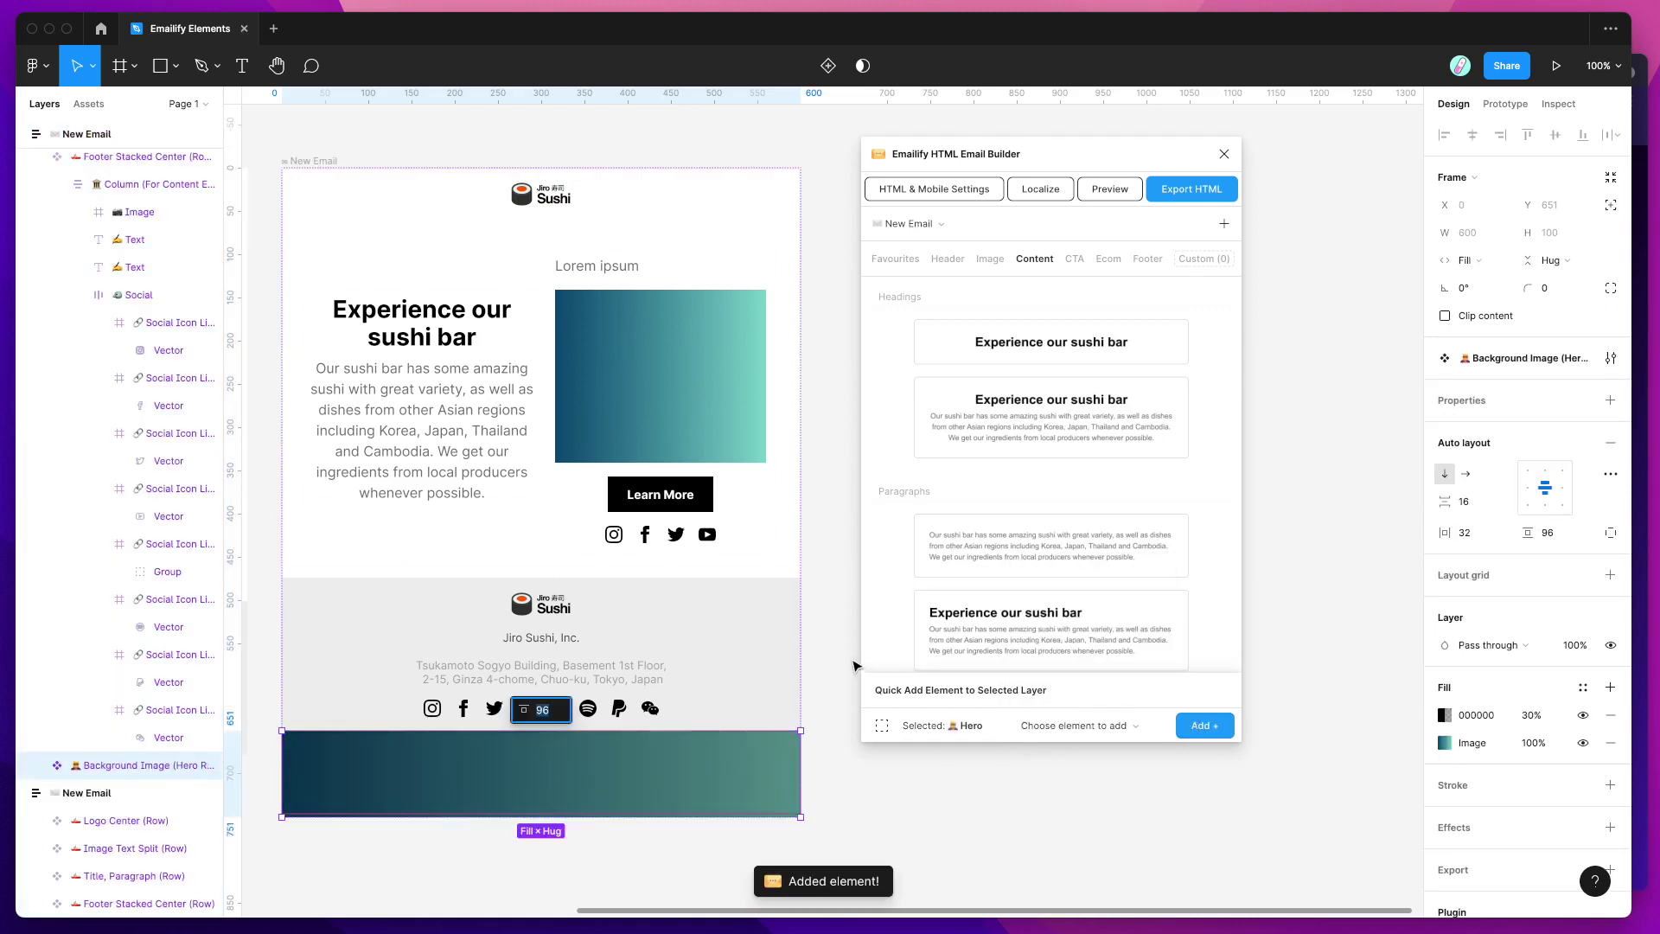
- Add a Text element and a Button element to the new hero background
scroll(578, 560, down, 3)
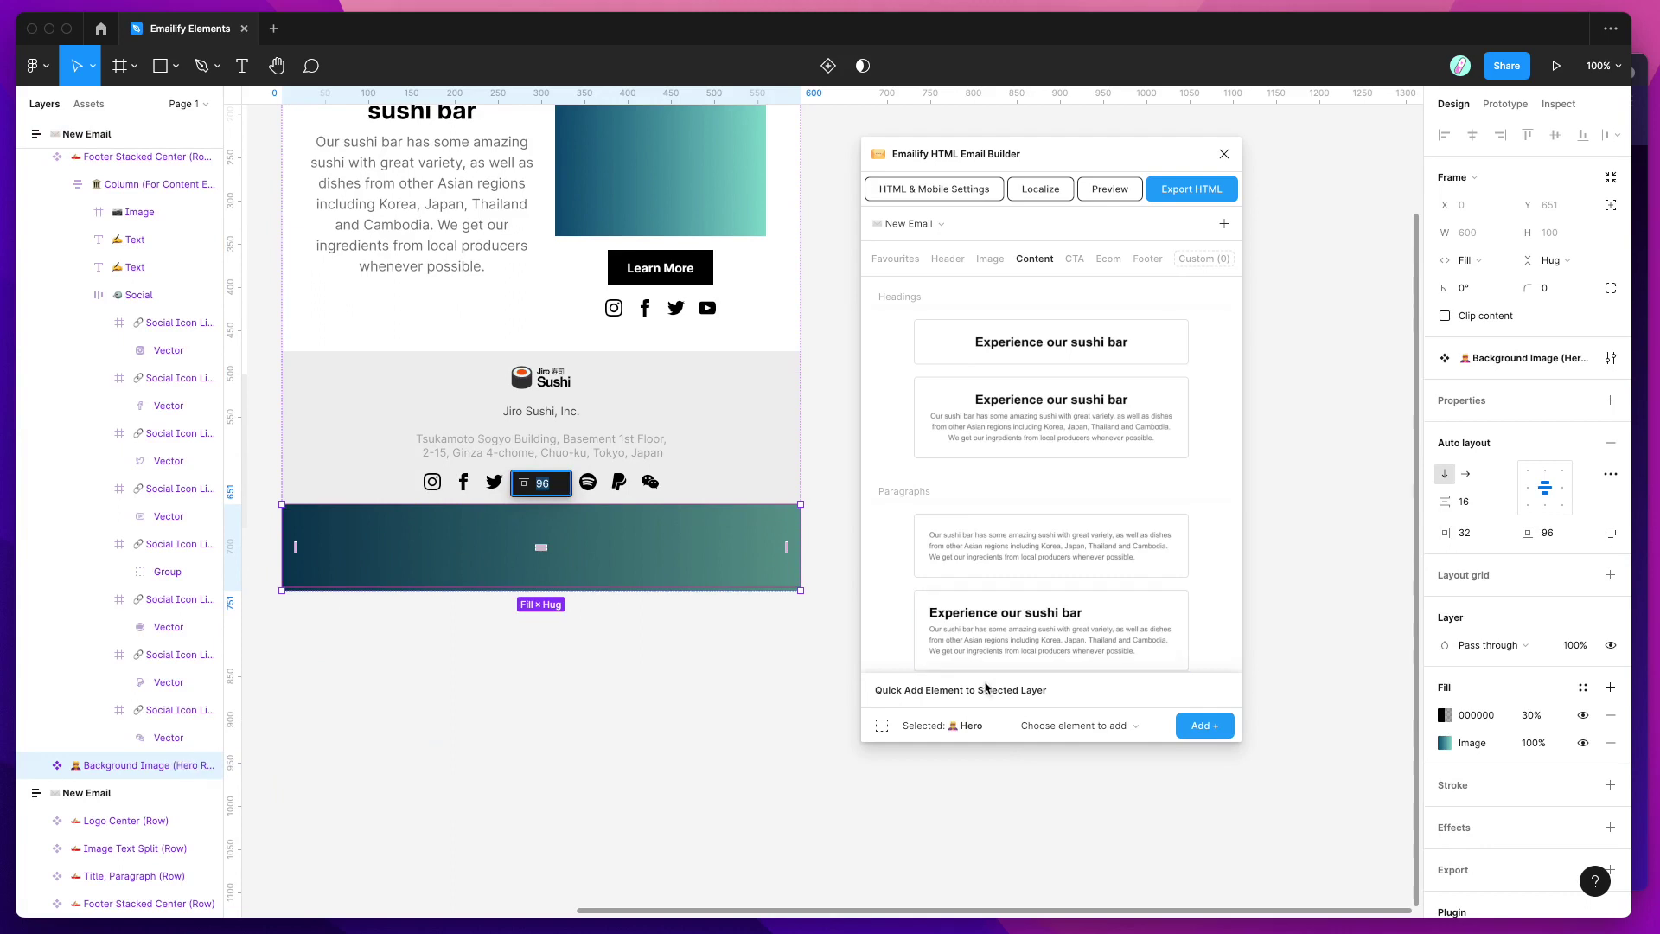
click(1075, 724)
click(1072, 567)
click(1203, 725)
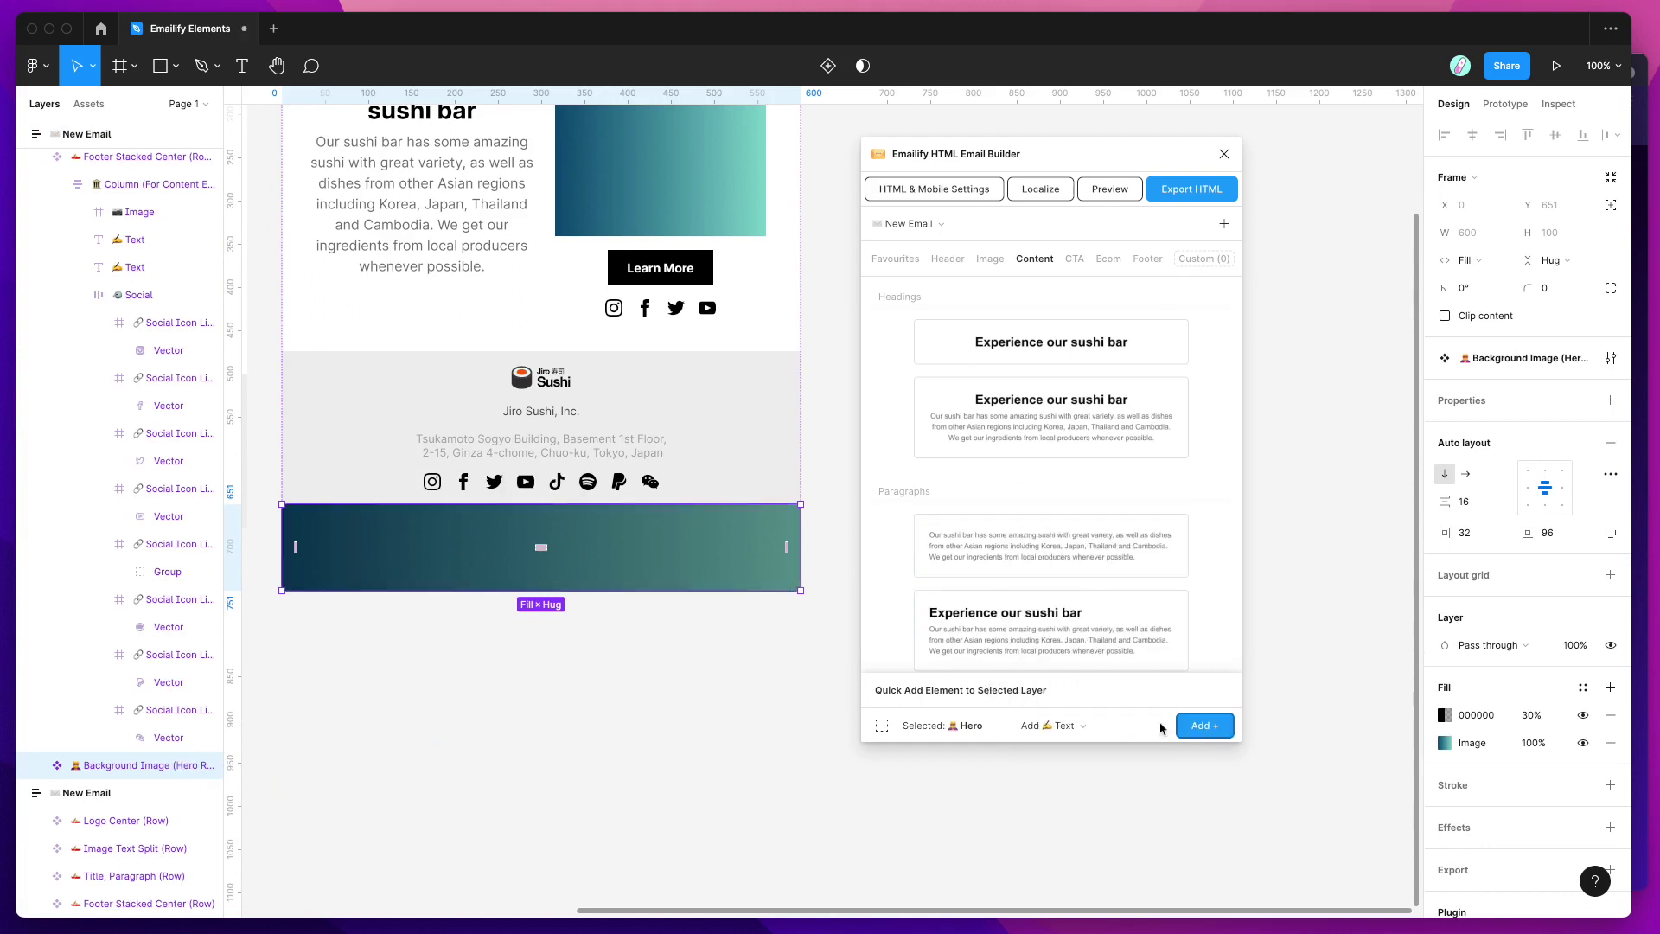
click(1082, 727)
click(1090, 604)
click(1204, 725)
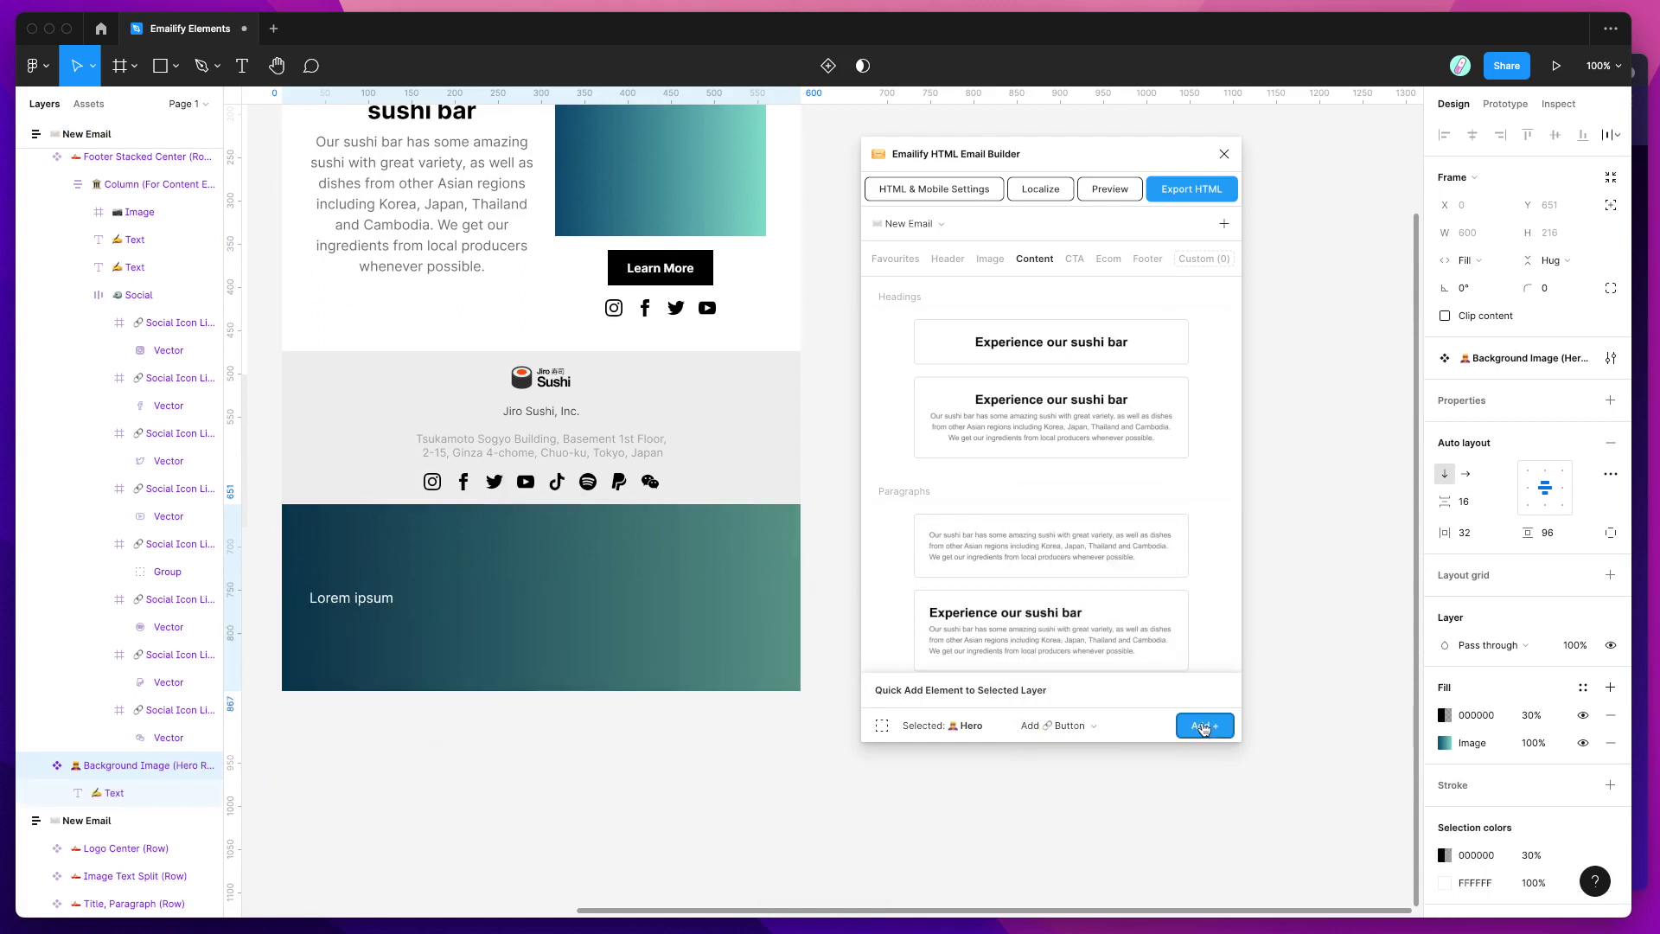
- Style the hero's Lorem ipsum text as Bold, centre-aligned and 48 in size
scroll(542, 553, down, 2)
click(378, 533)
double_click(378, 534)
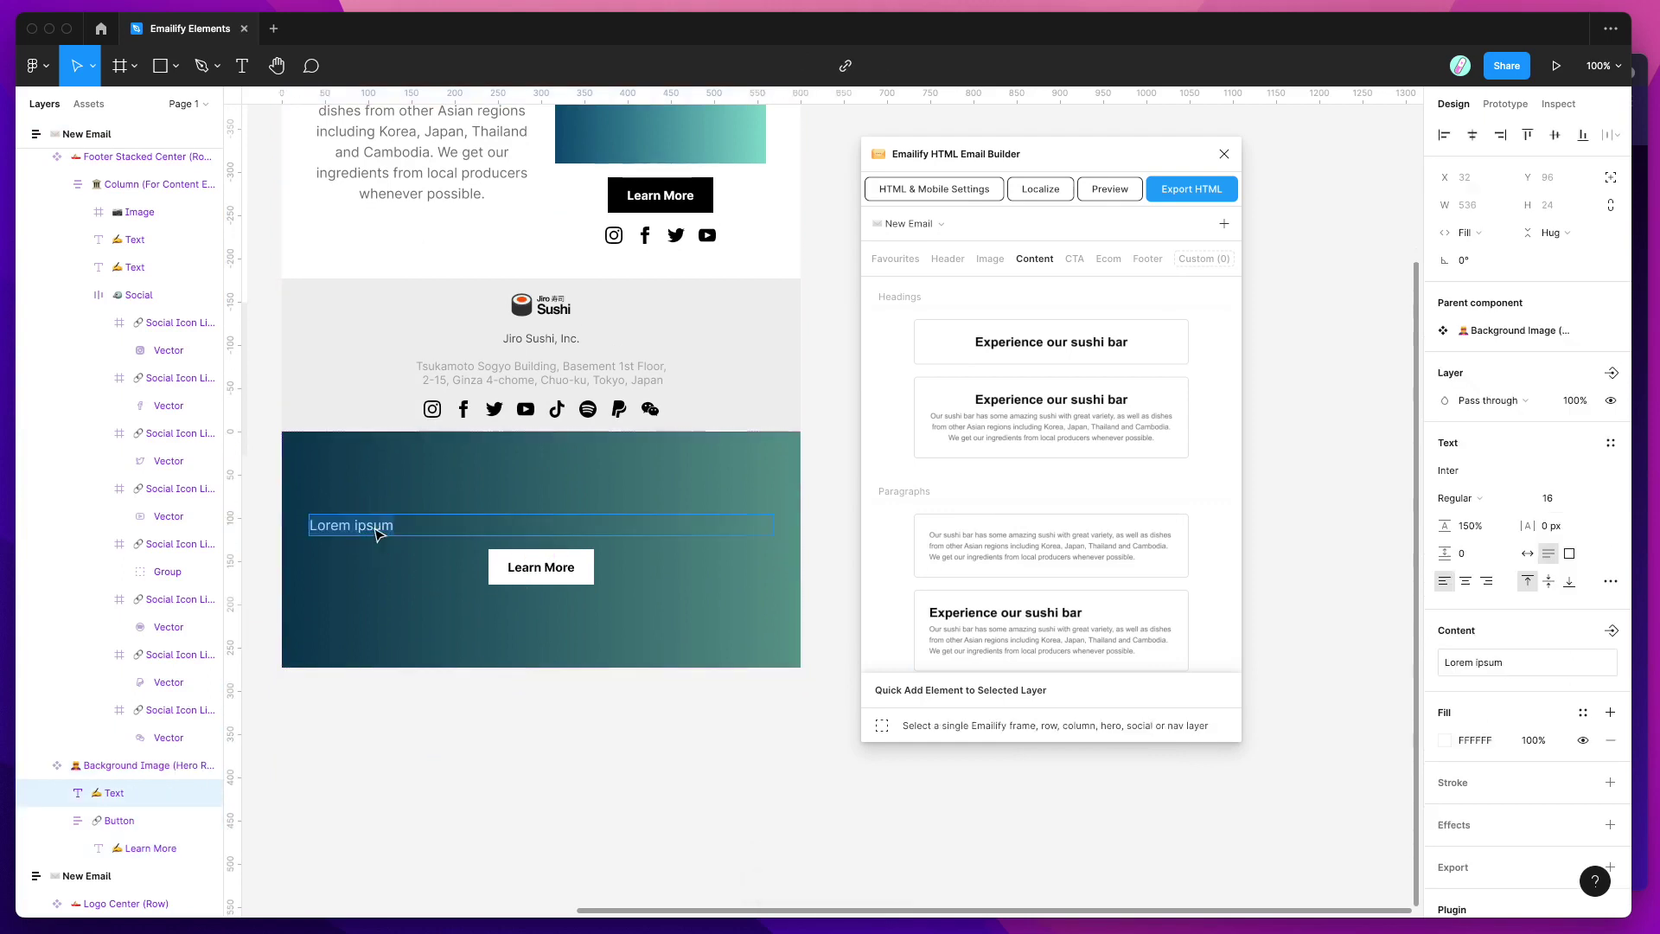
click(1461, 498)
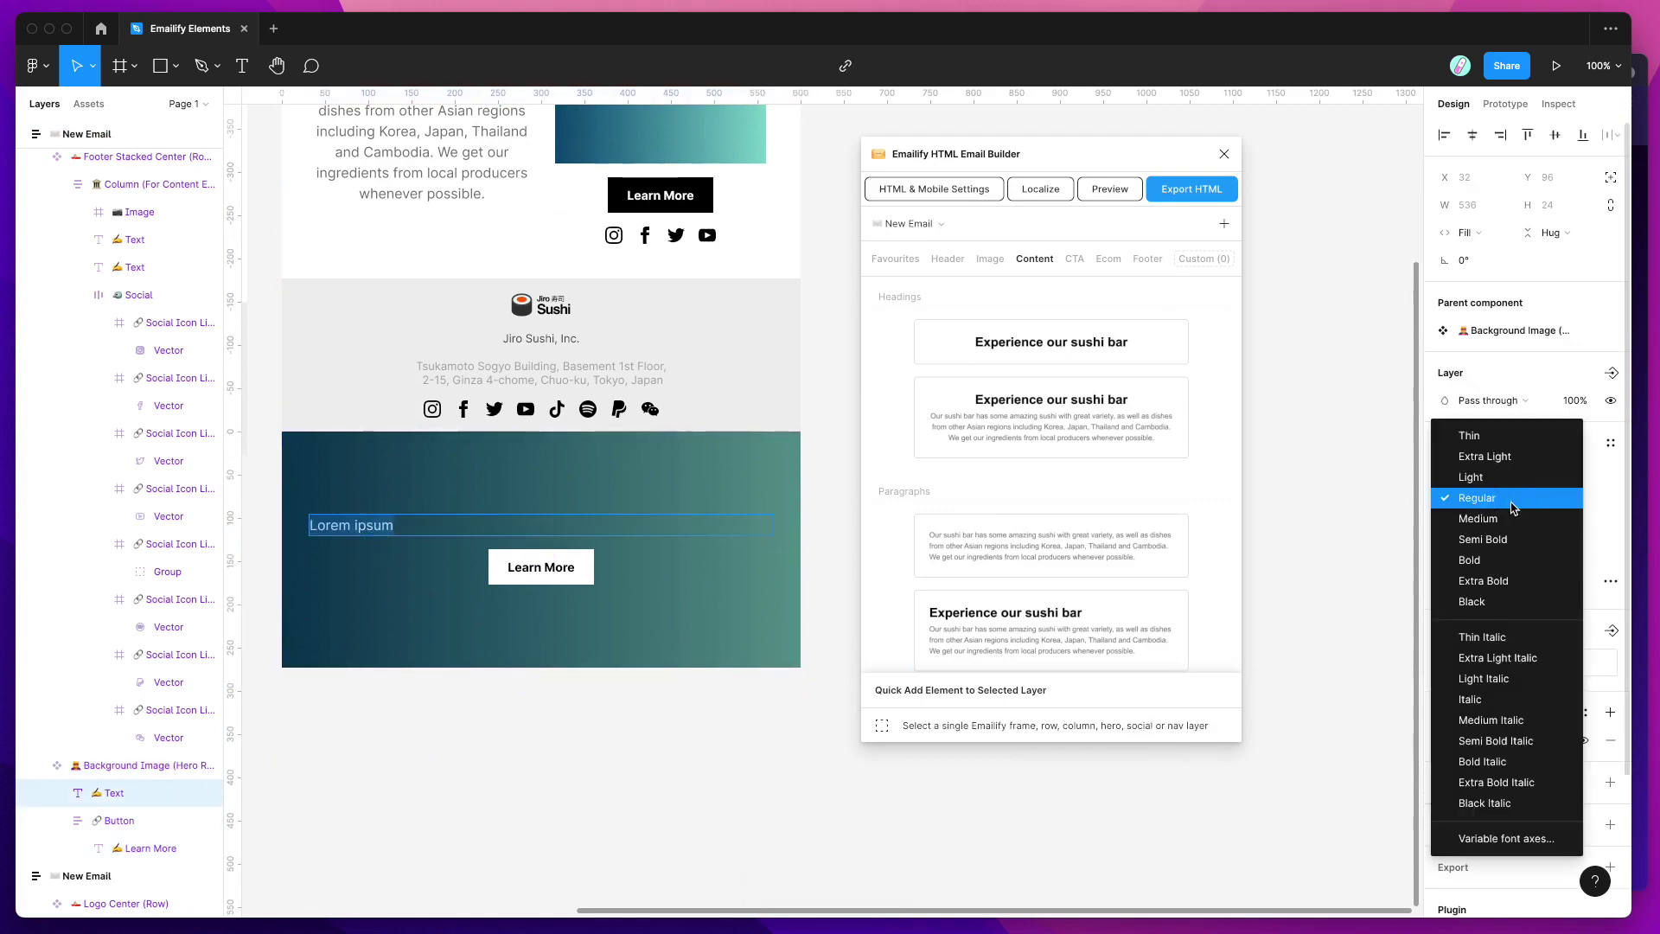
click(1486, 560)
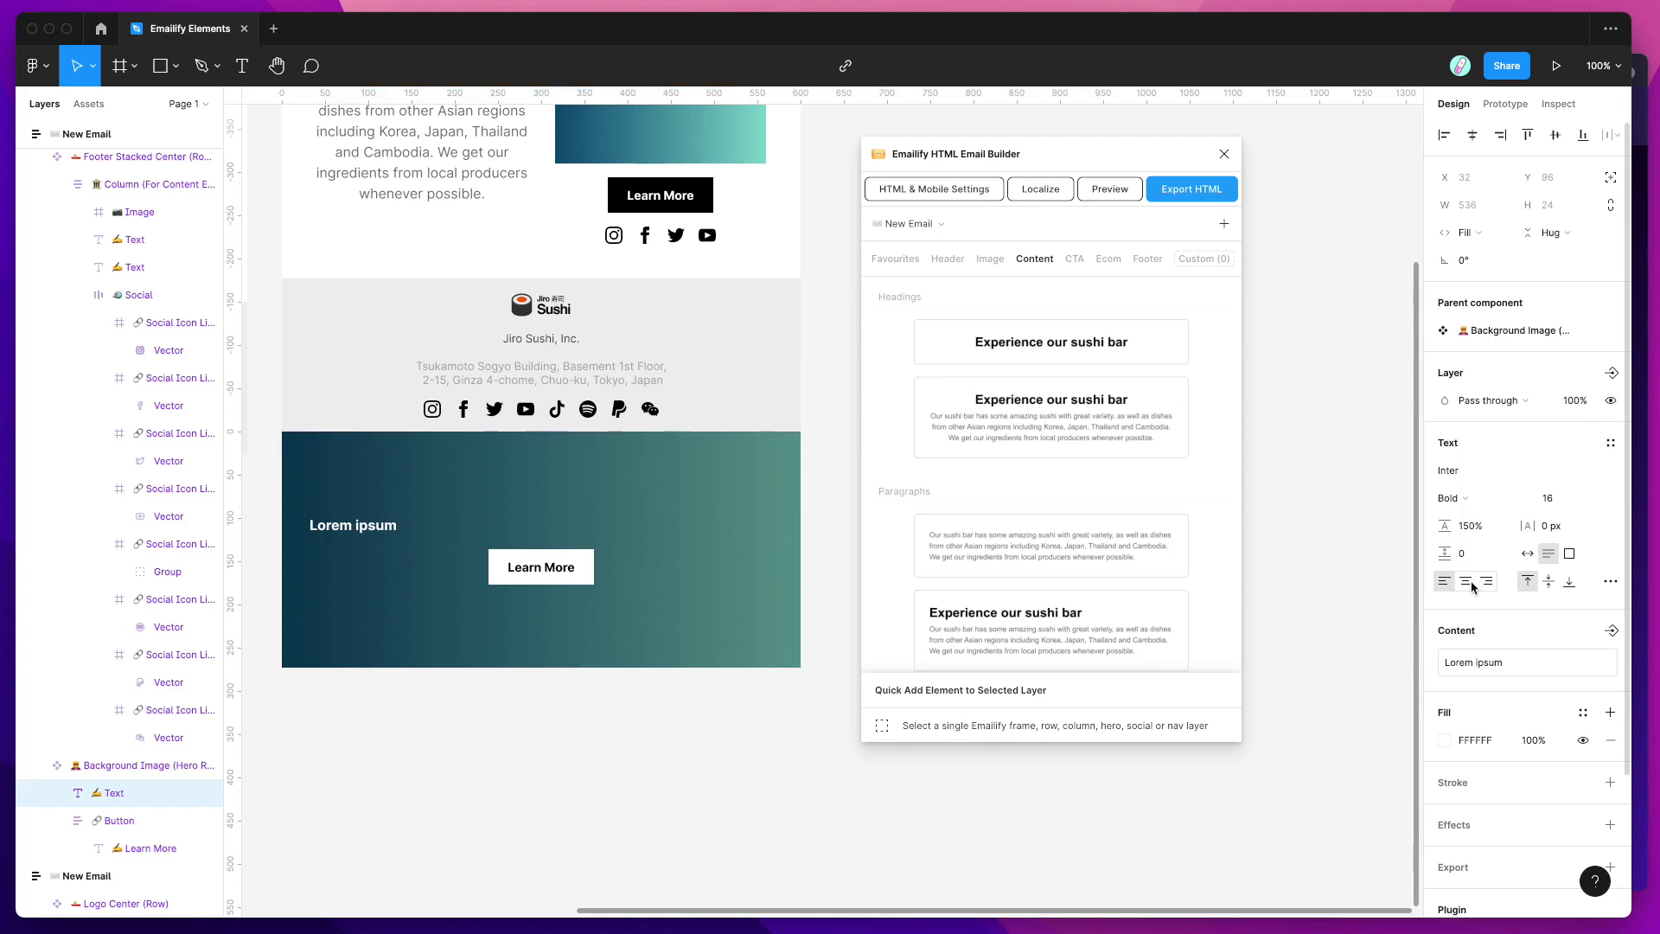
click(1467, 582)
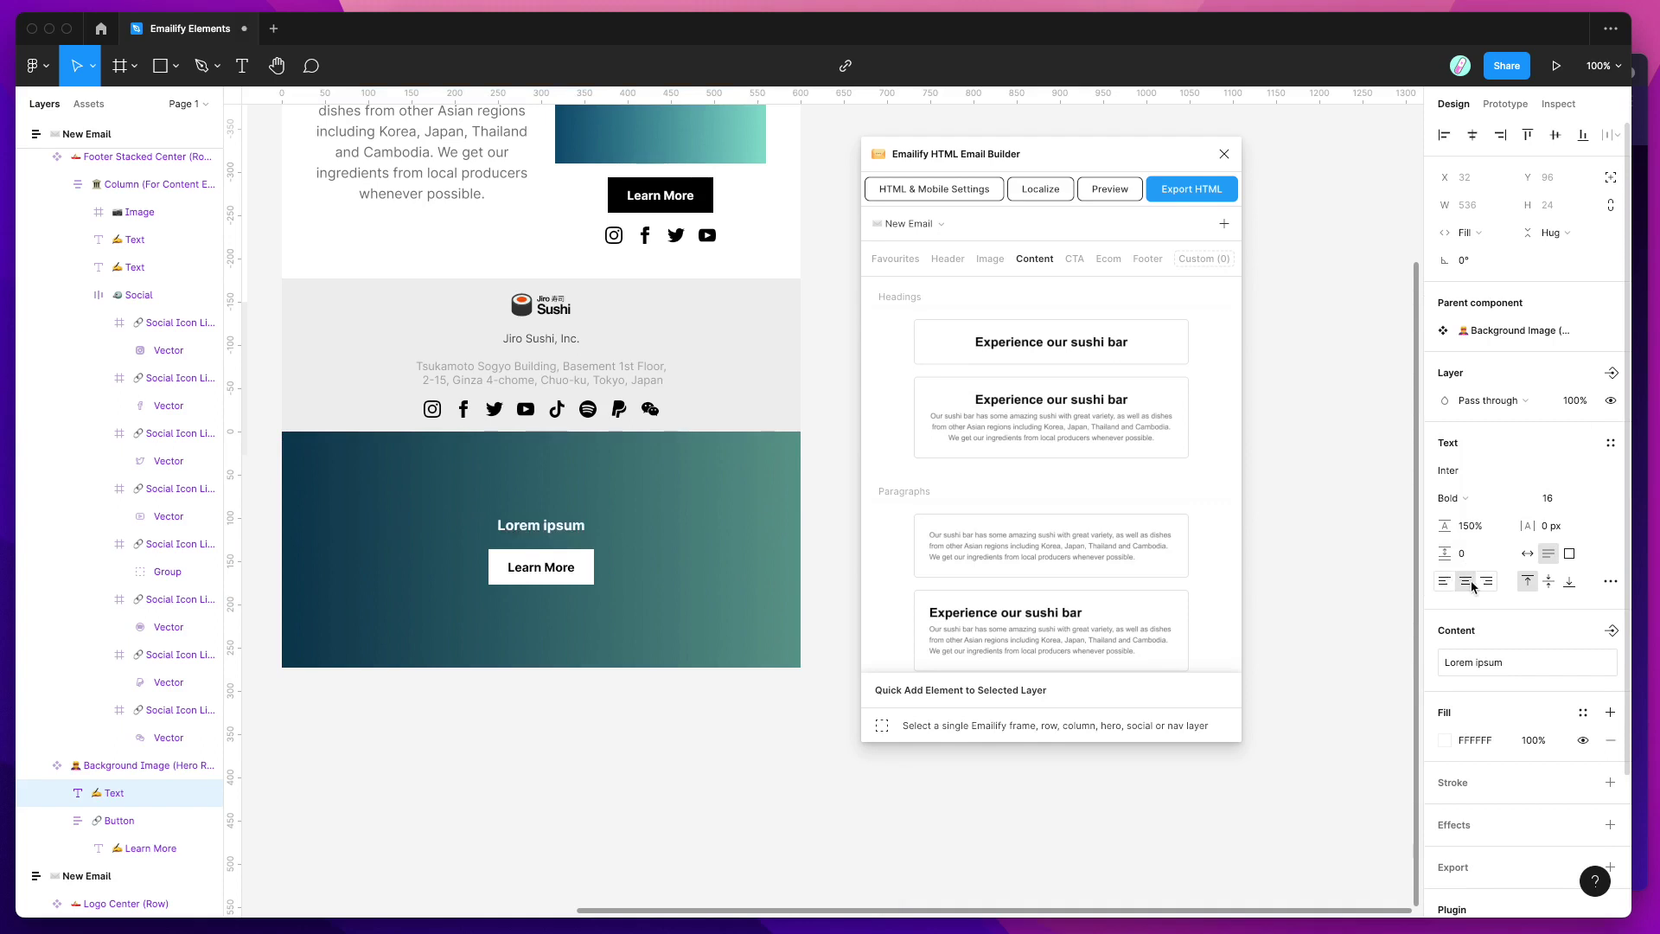
click(1597, 498)
click(1563, 627)
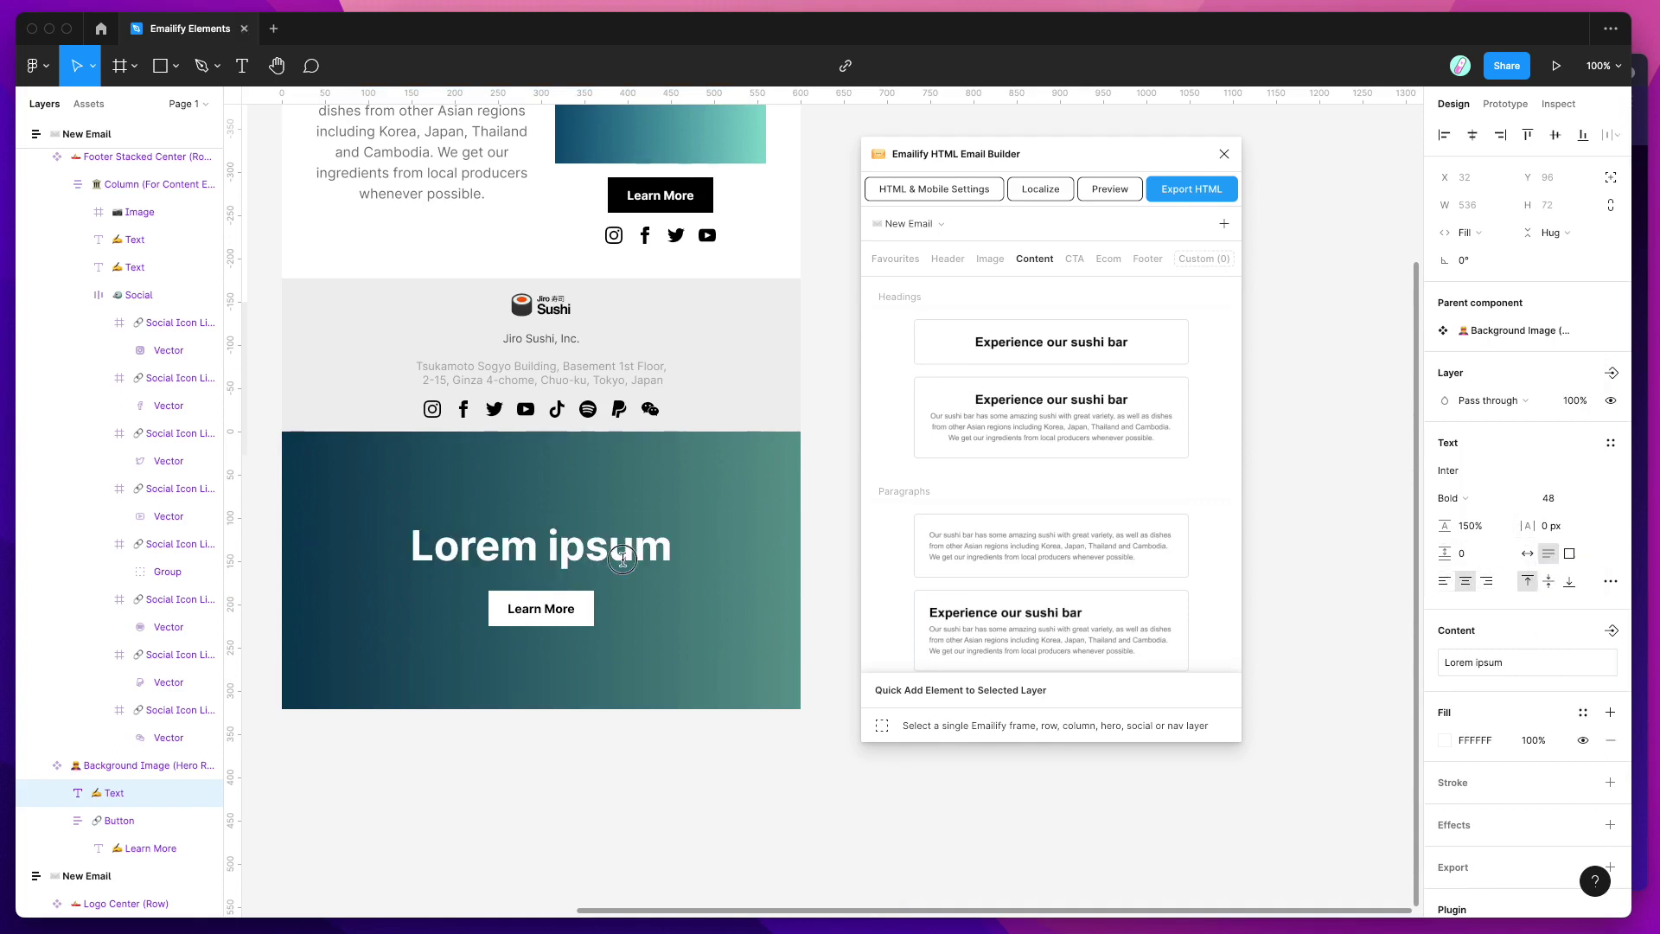
double_click(680, 550)
scroll(666, 536, down, 3)
click(689, 447)
drag(689, 447, 387, 442)
key(Escape)
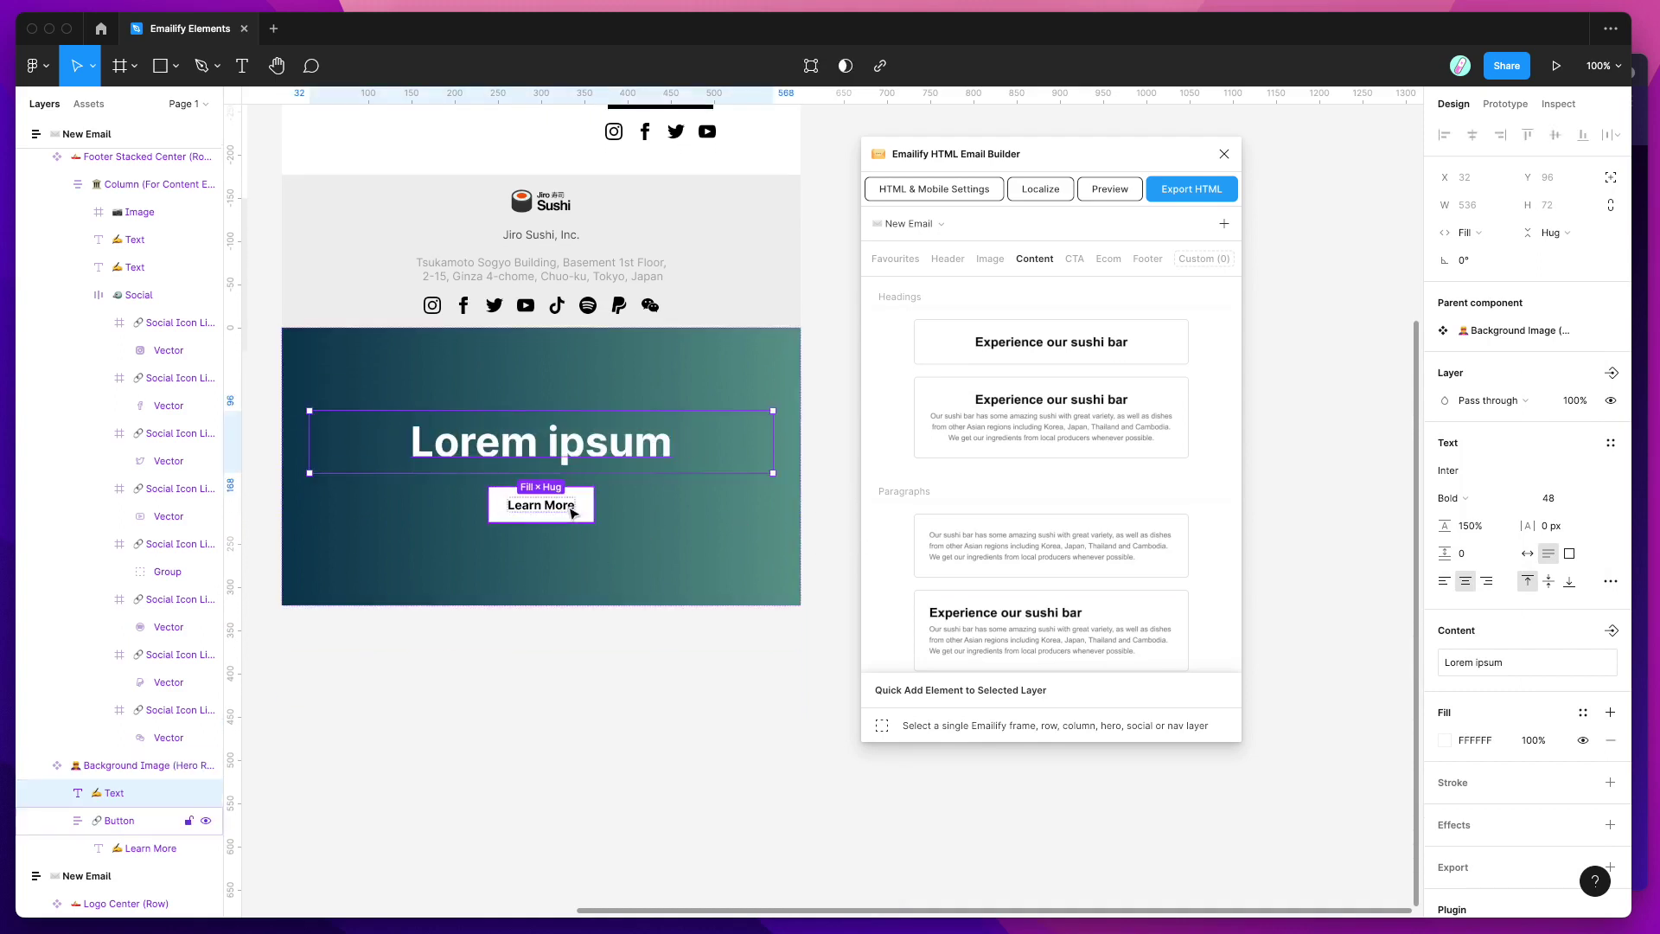
- Round the corners of the hero's Learn More button to a radius of 27
double_click(578, 512)
key(Escape)
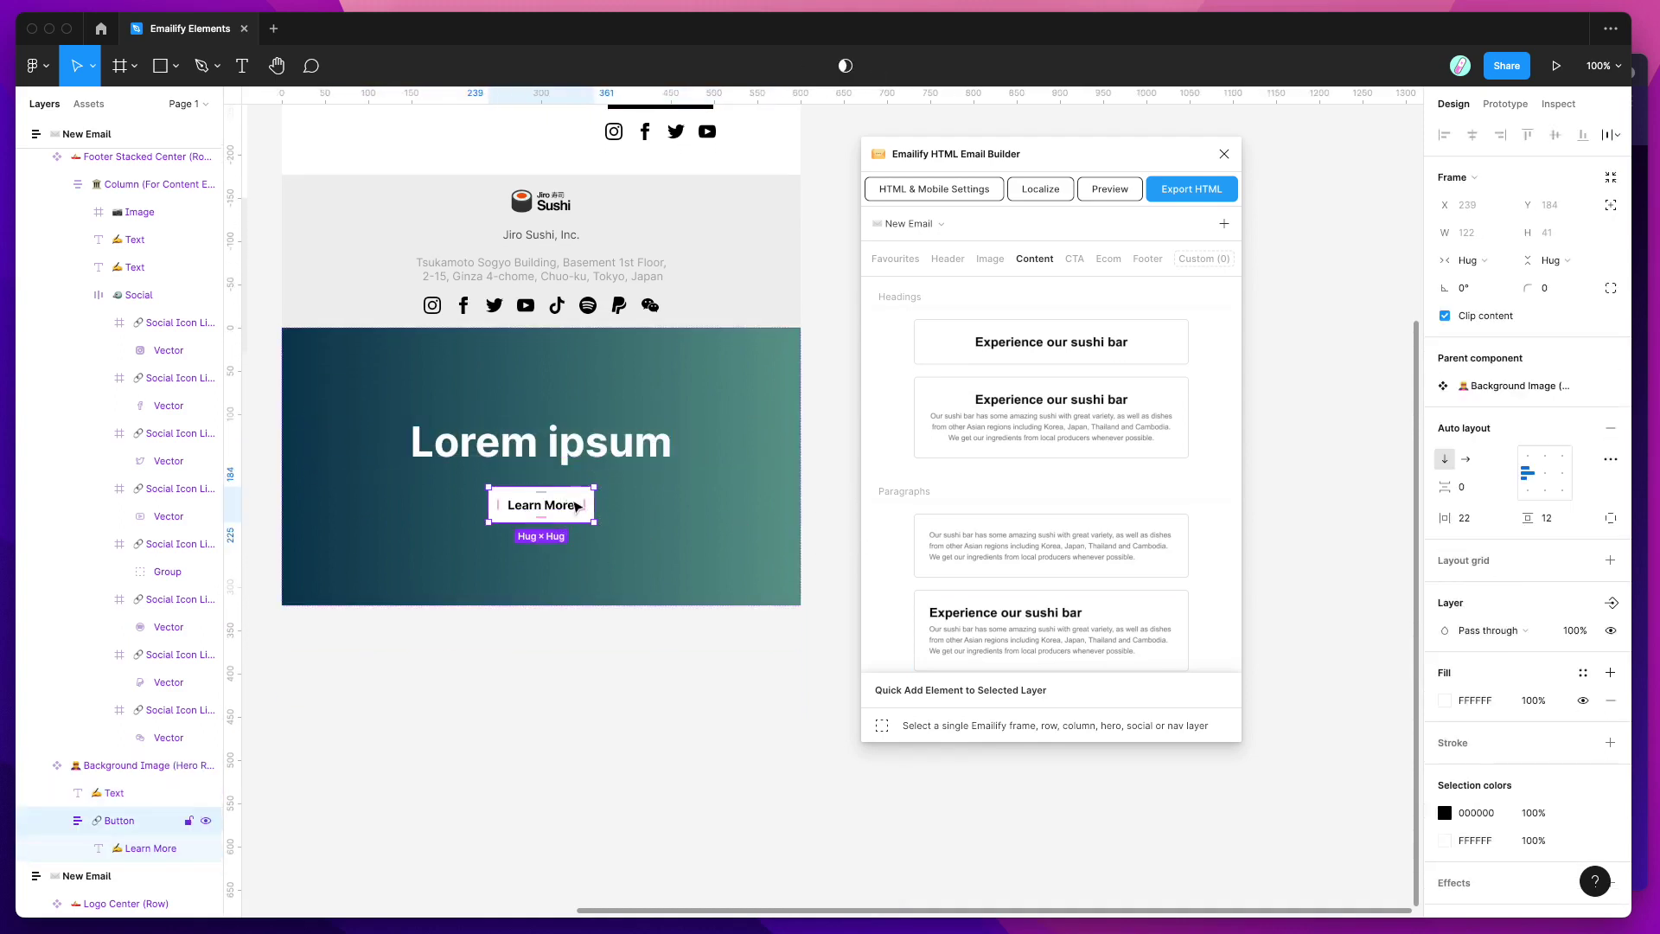
click(1550, 289)
text(14)
key(Return)
drag(147, 289, 376, 299)
- Fill the hero's Learn More button with the green colour 6BC8A1
click(1445, 701)
click(1328, 713)
mouse_move(1340, 666)
mouse_down()
mouse_move(1349, 556)
mouse_move(1312, 530)
mouse_up()
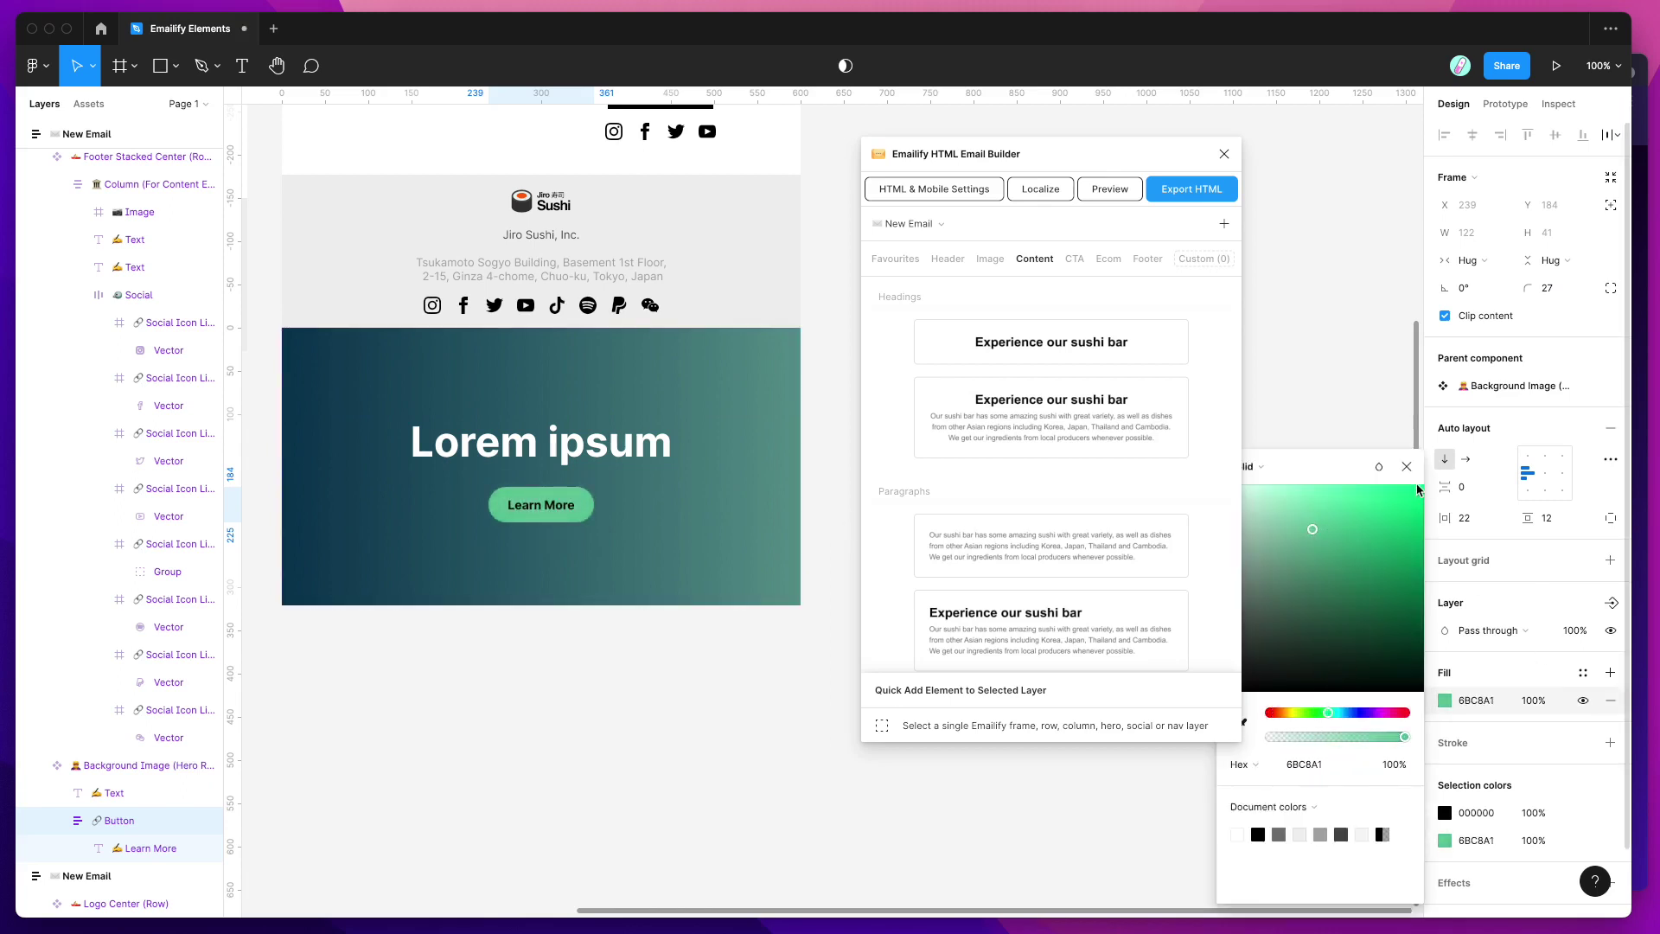
click(1407, 467)
- View the image fill settings of the hero background
click(574, 371)
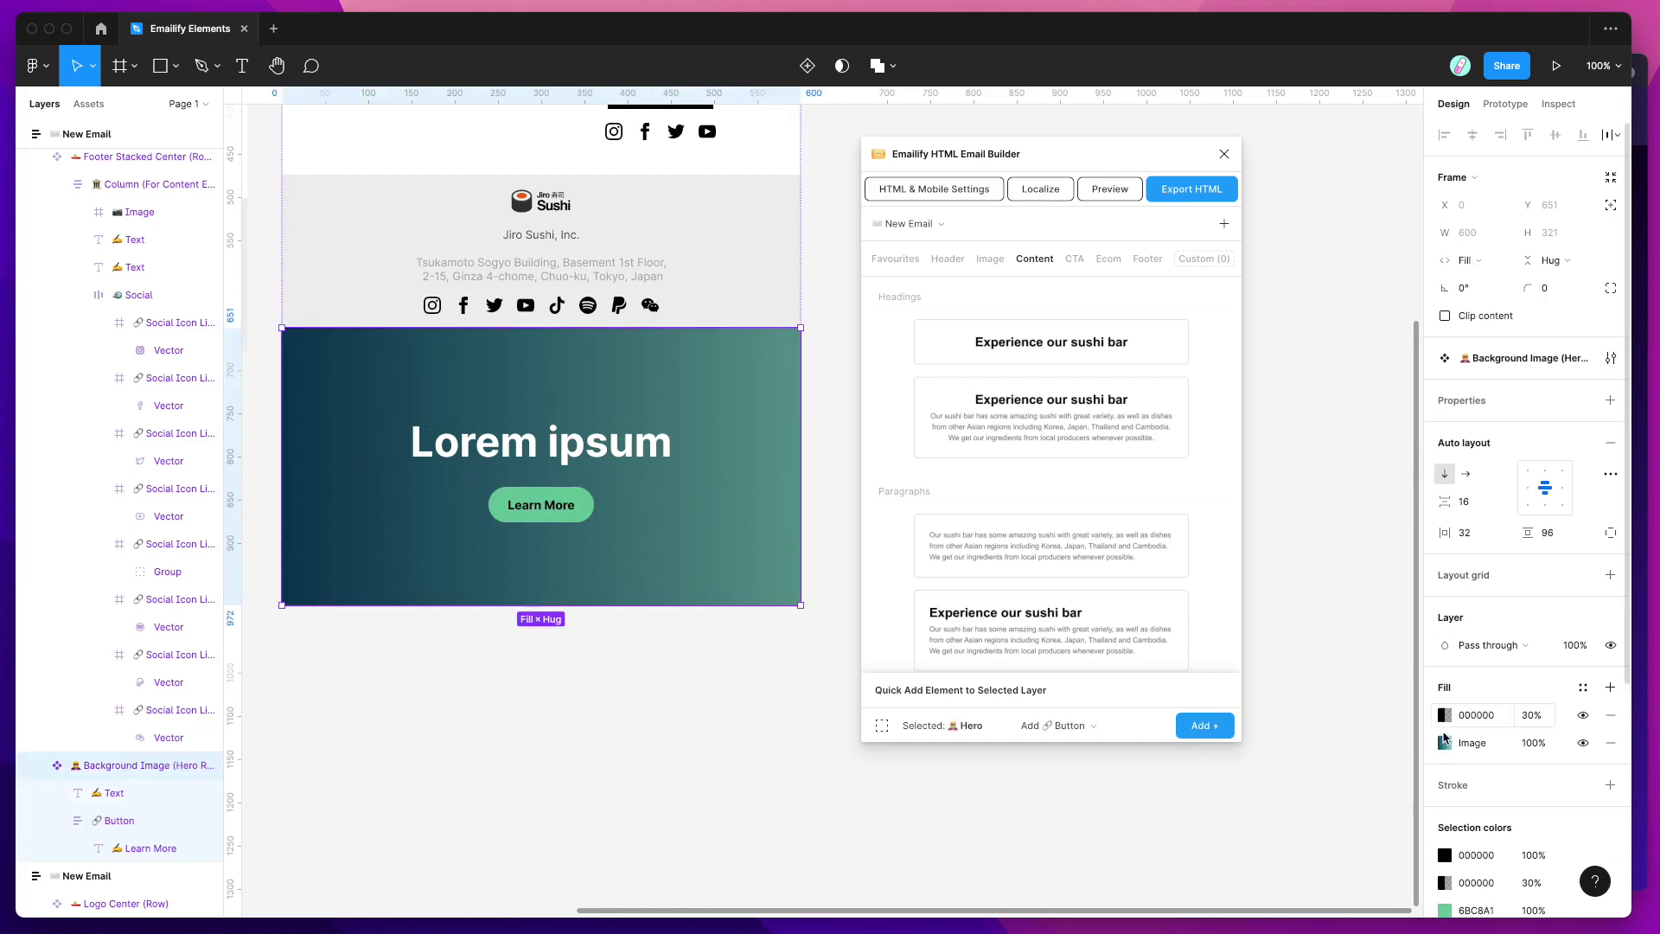
click(1444, 743)
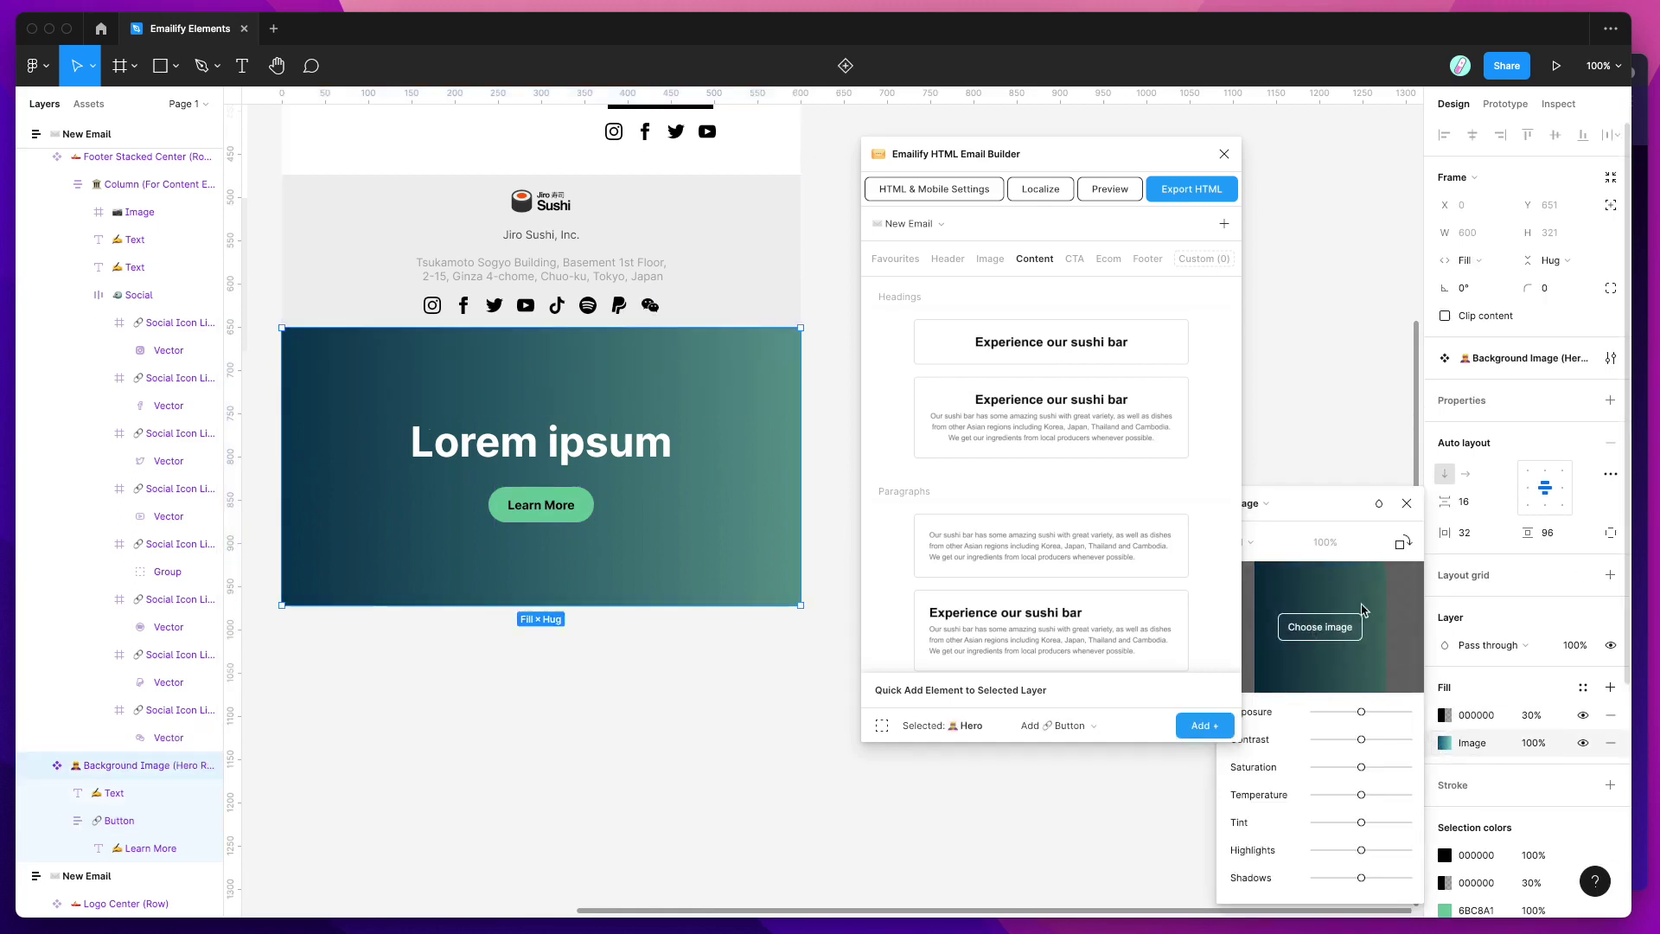
click(1407, 504)
- Try other opacities for the hero's black overlay fill and set it back to 30%
click(1529, 718)
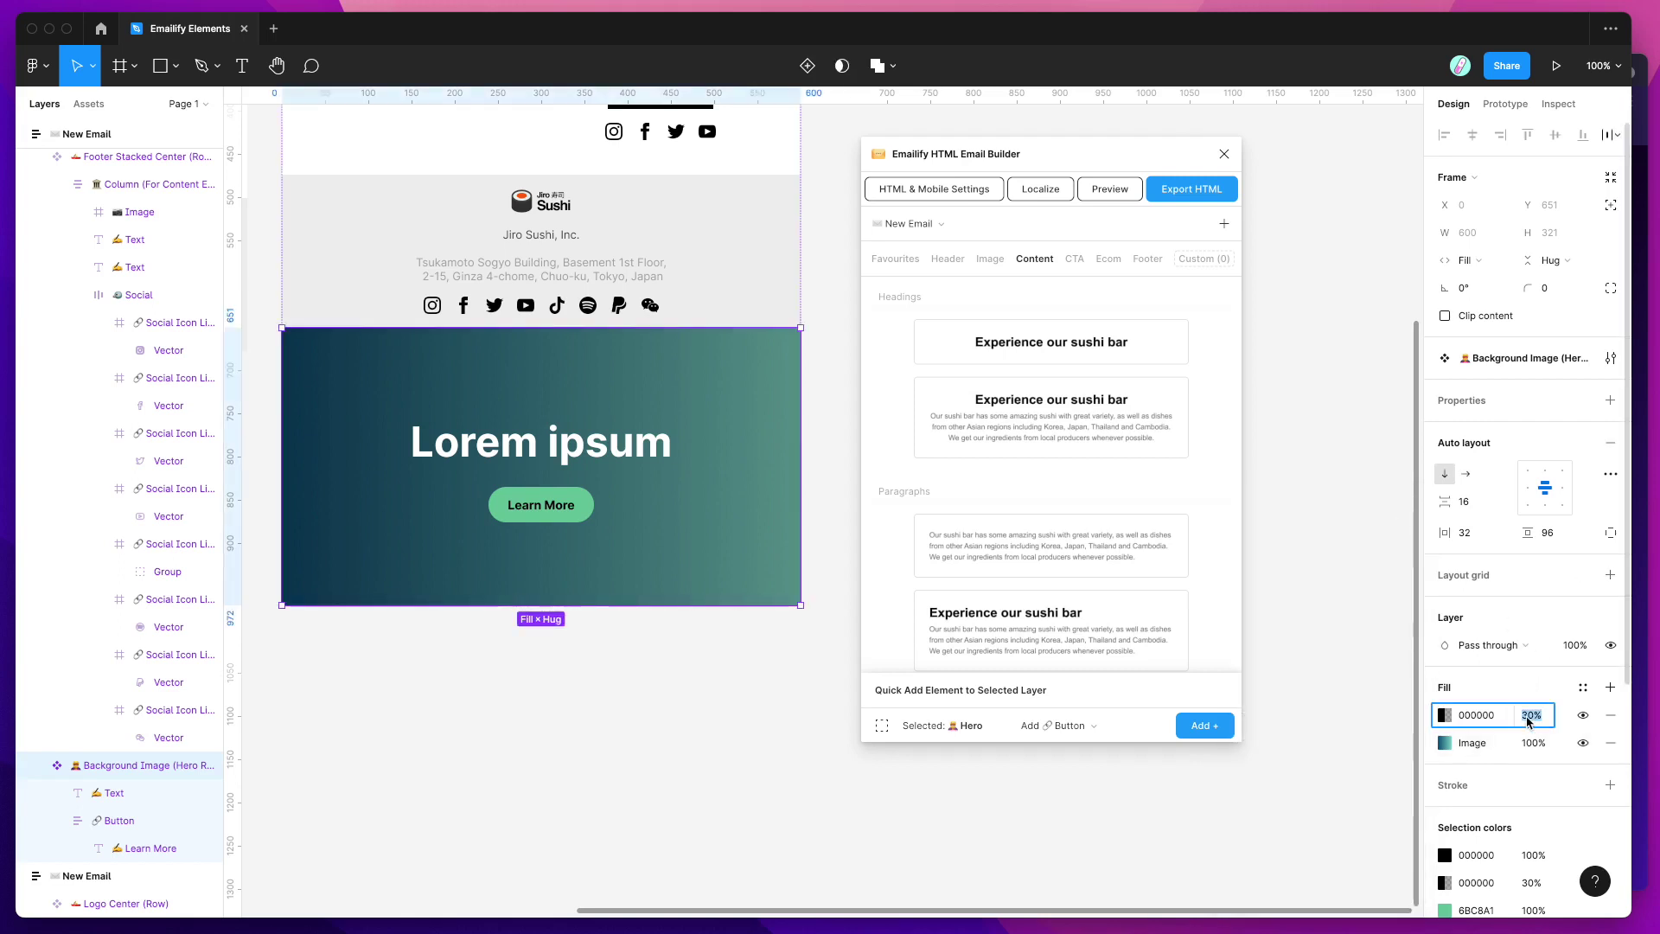
key(Up)
key(Up)
key(Down)
key(Down)
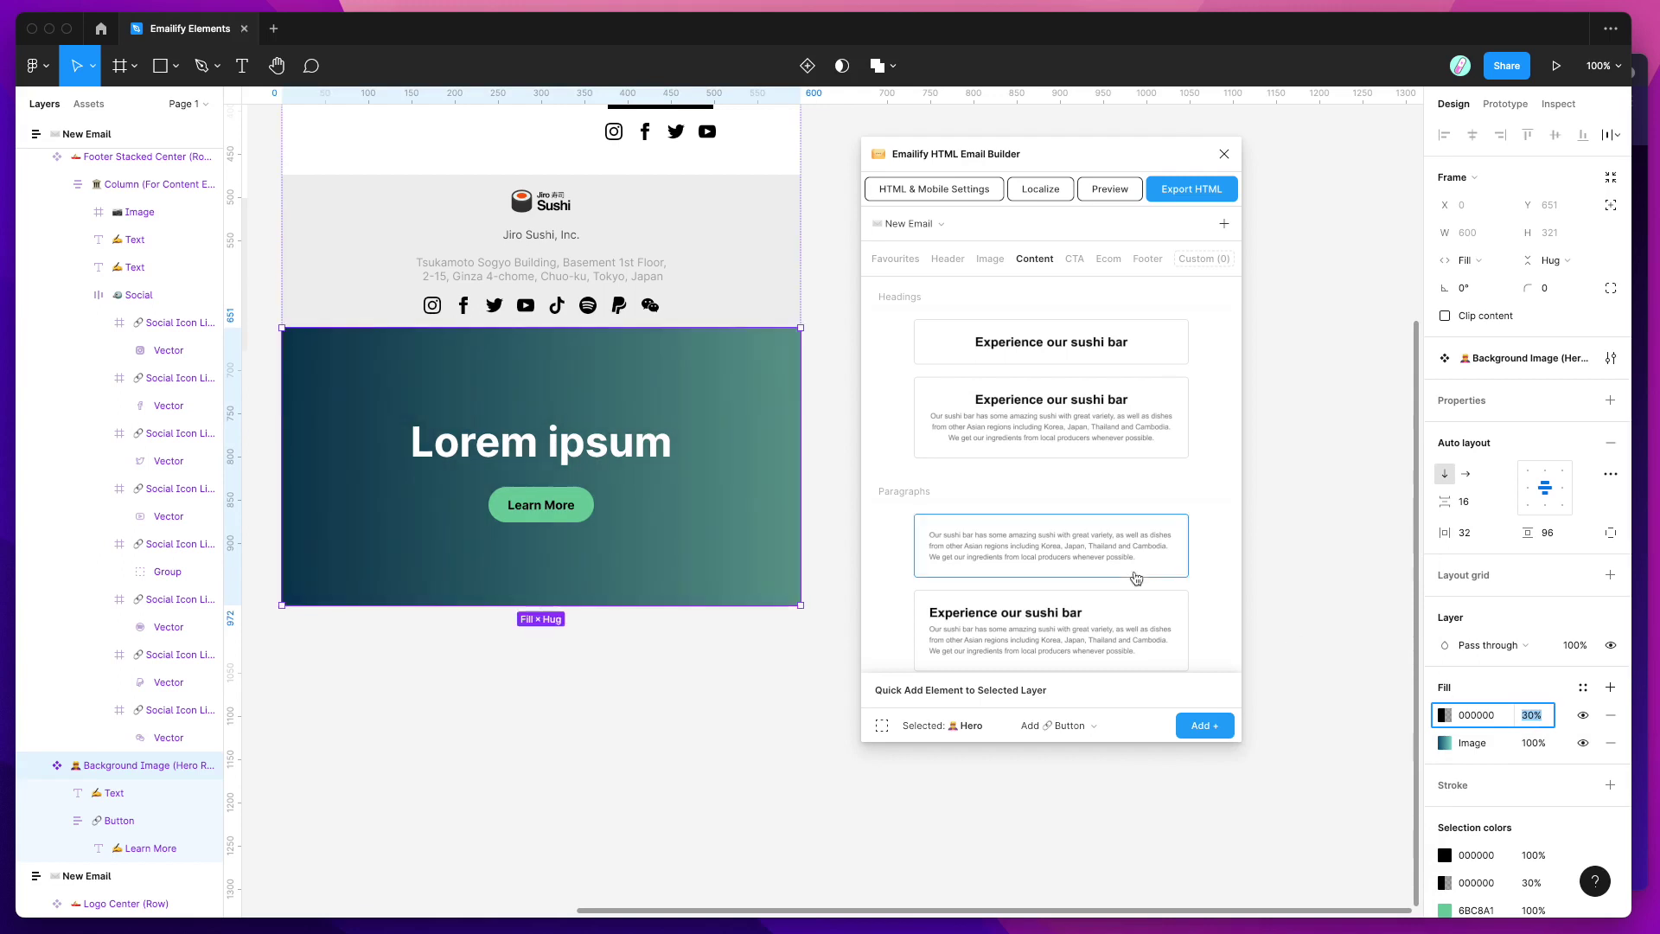
key(Return)
- View the list of elements that can be added to the hero
click(1066, 726)
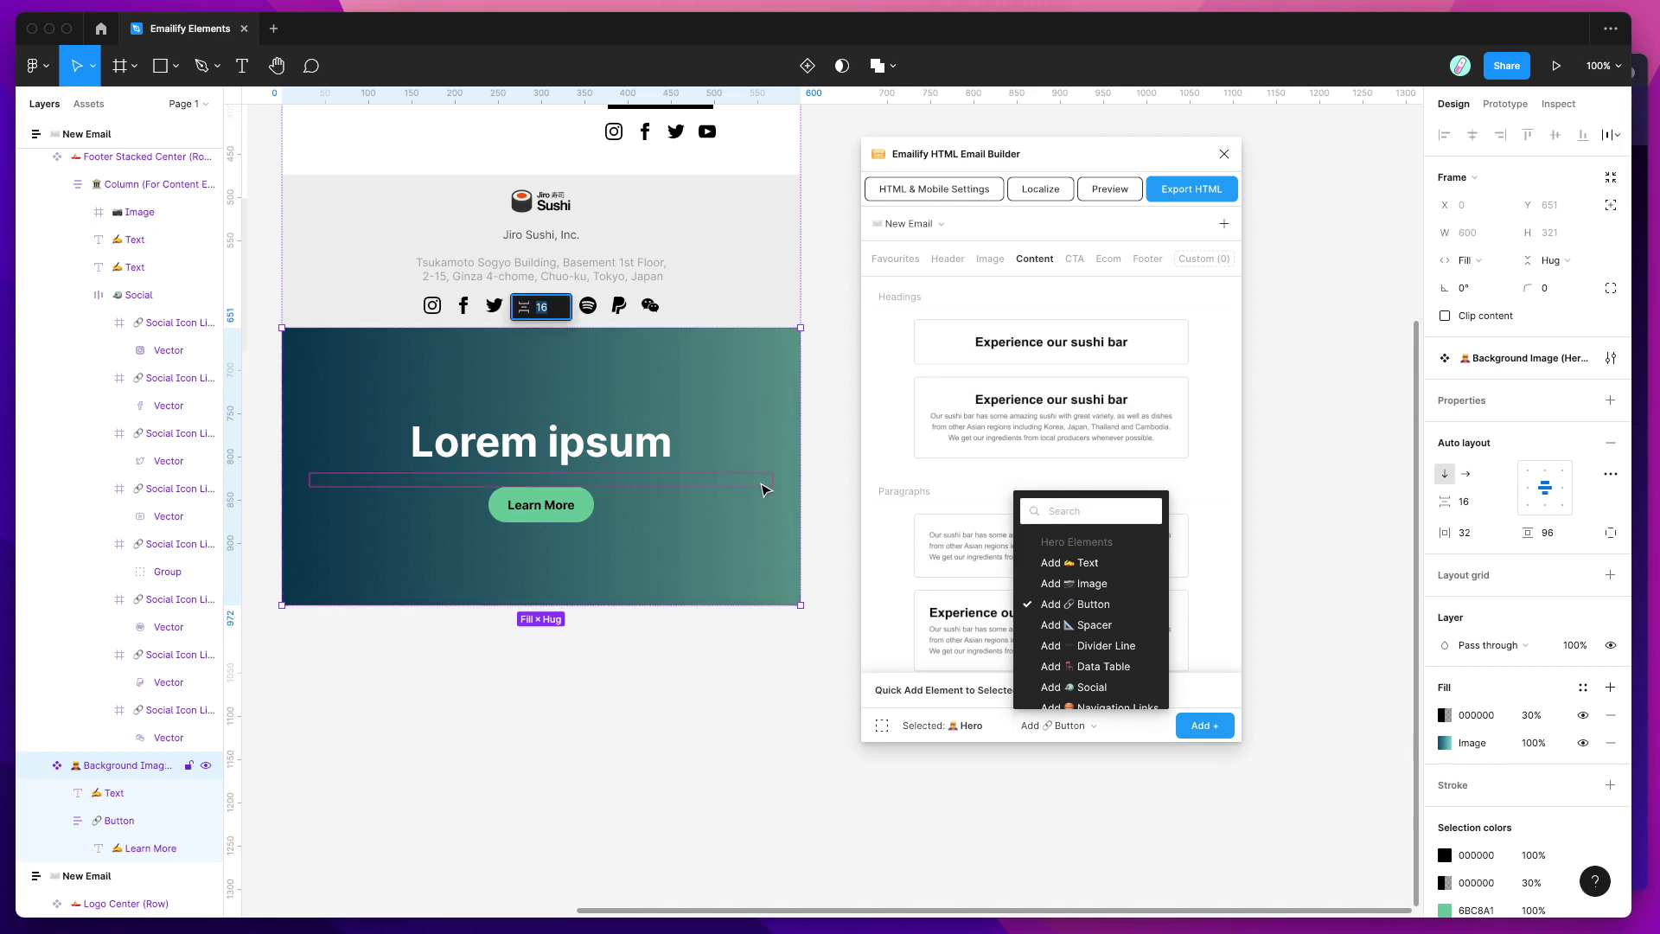
scroll(752, 471, up, 2)
scroll(741, 460, up, 3)
scroll(741, 460, up, 1)
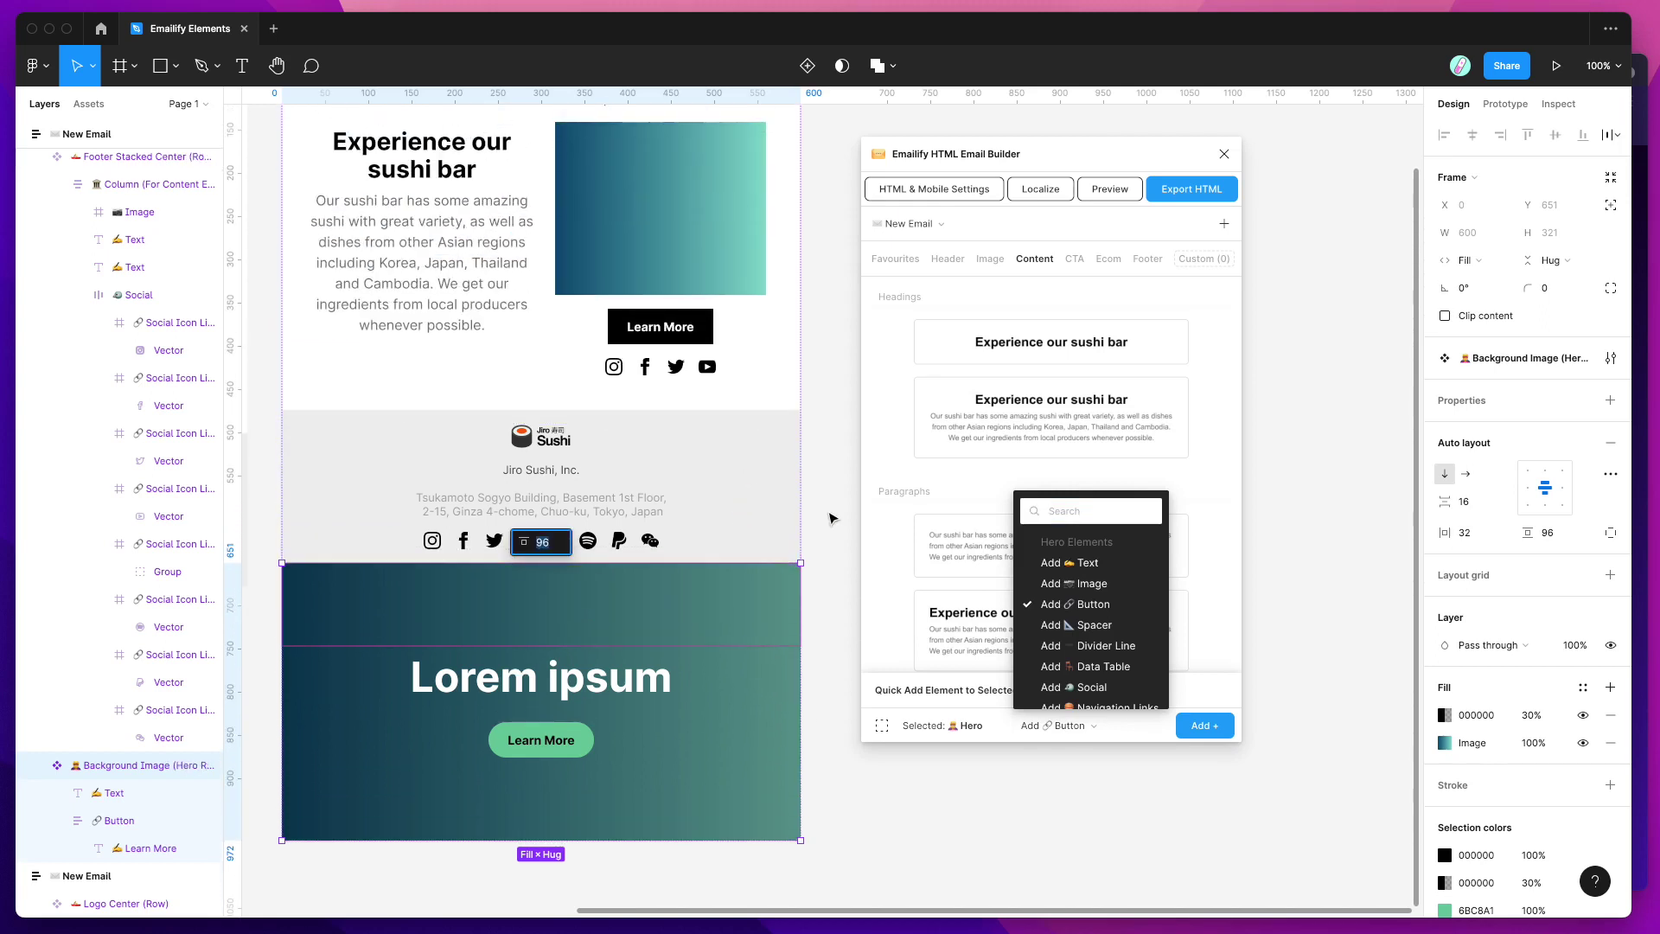
click(722, 573)
- Move the hero section from the end of the email to directly below the logo row
click(718, 597)
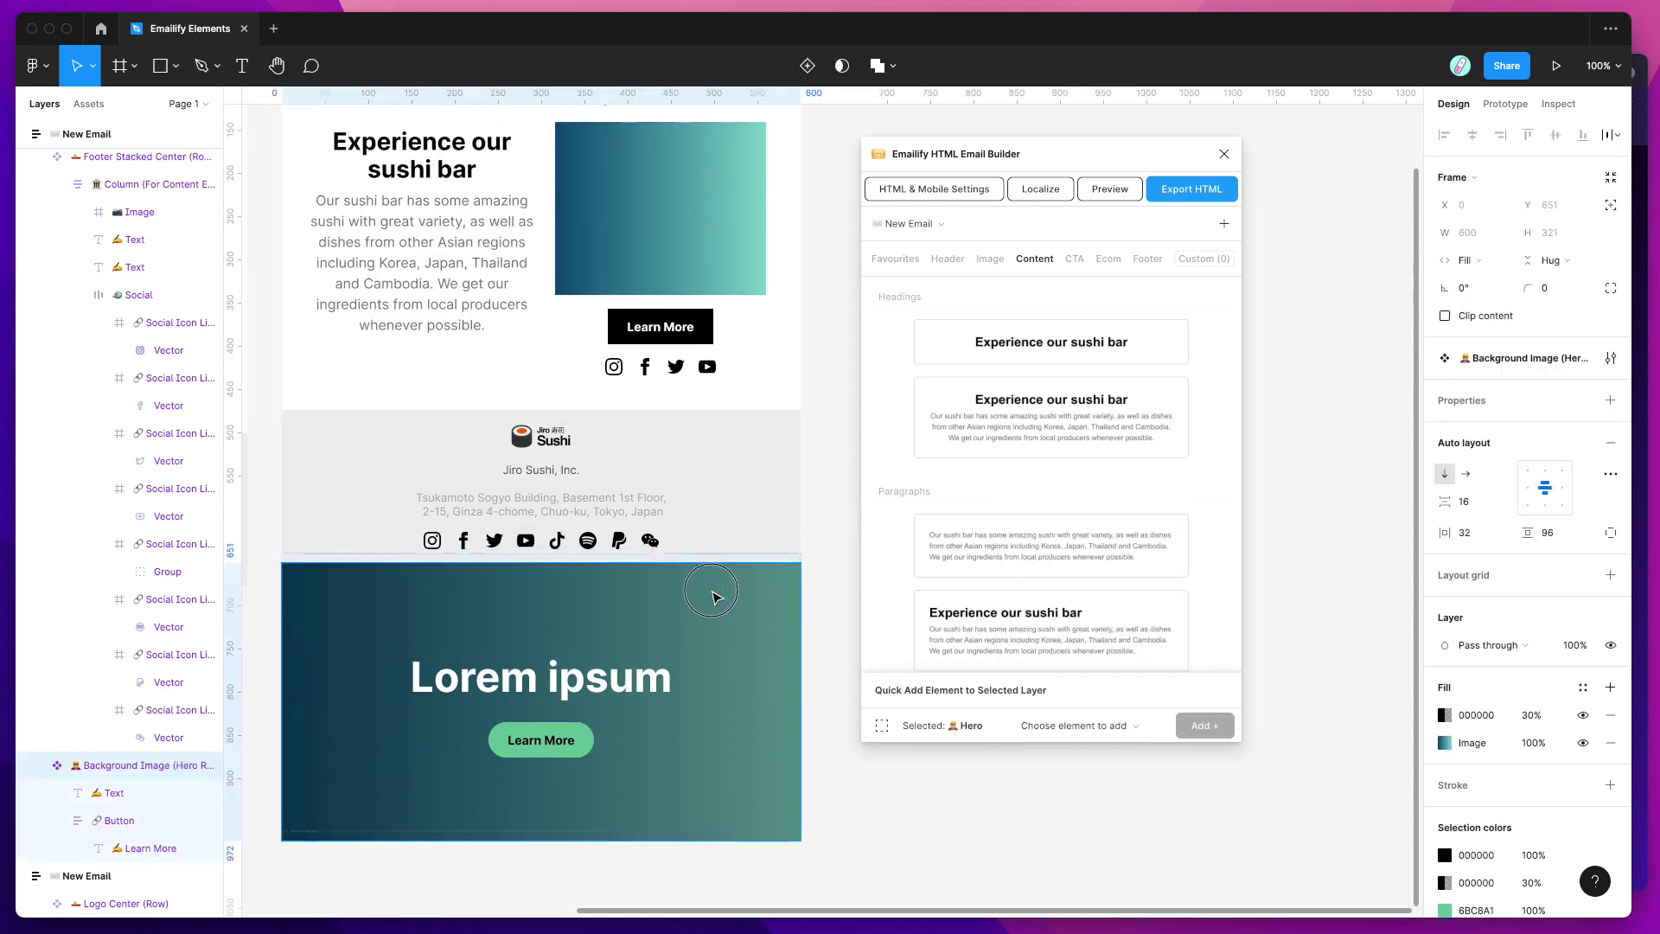
drag(714, 602, 708, 463)
scroll(711, 472, up, 10)
scroll(710, 473, down, 4)
drag(697, 702, 711, 443)
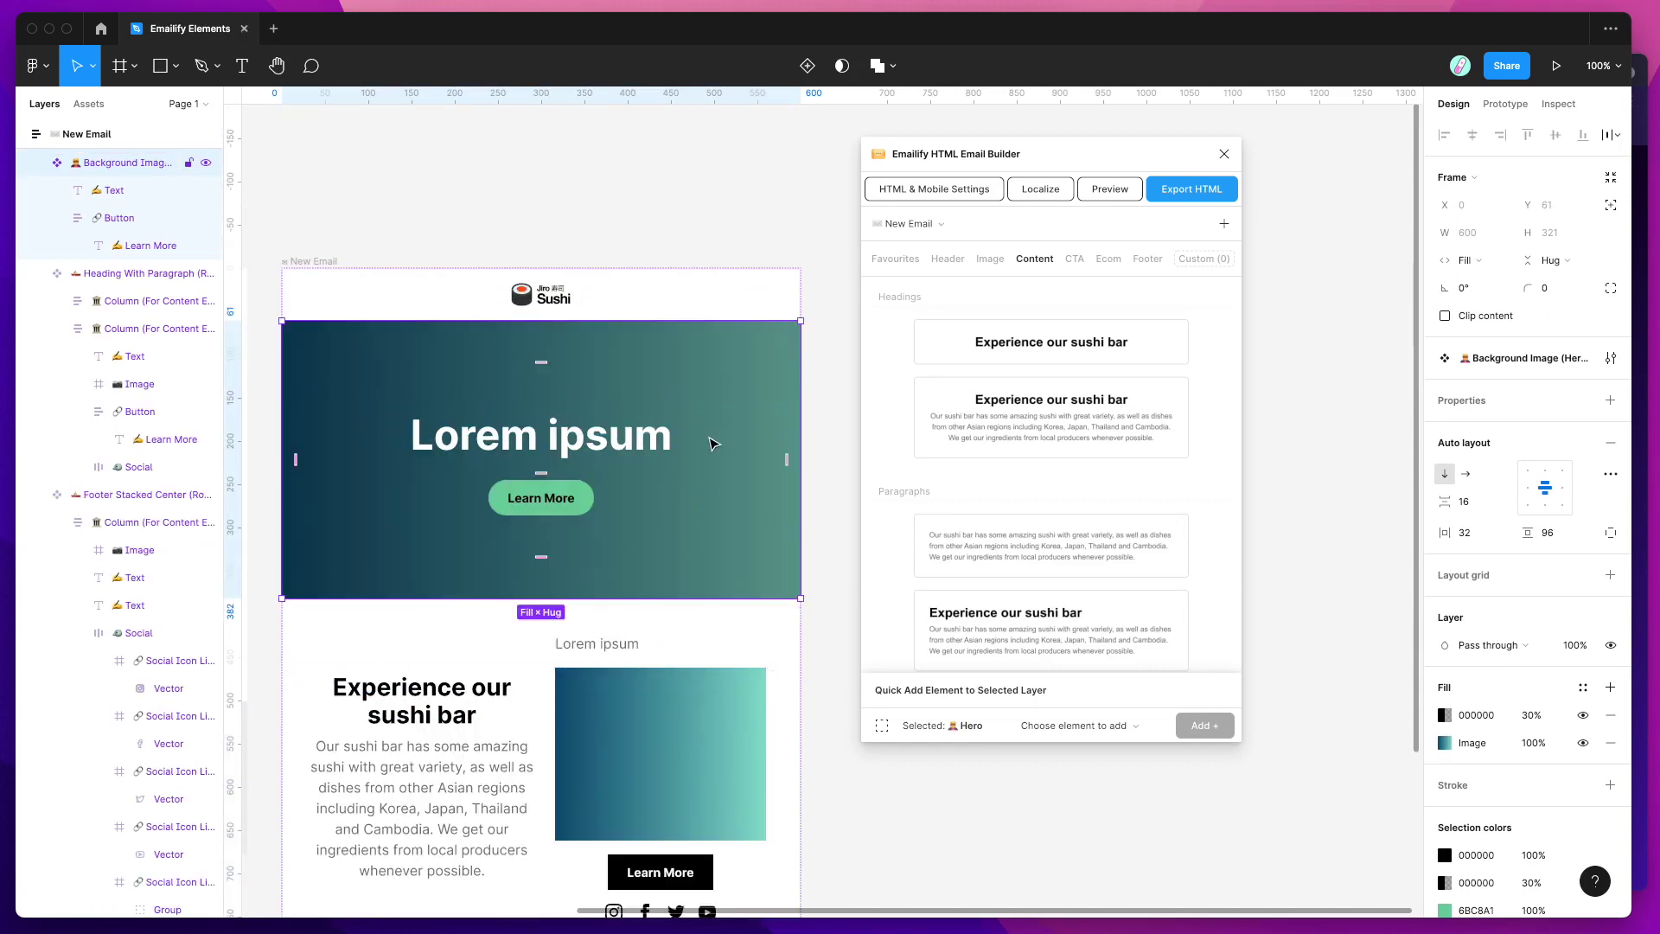
- Delete the second column, with its text, image, button and social icons, from the Heading With Paragraph row
scroll(643, 512, down, 4)
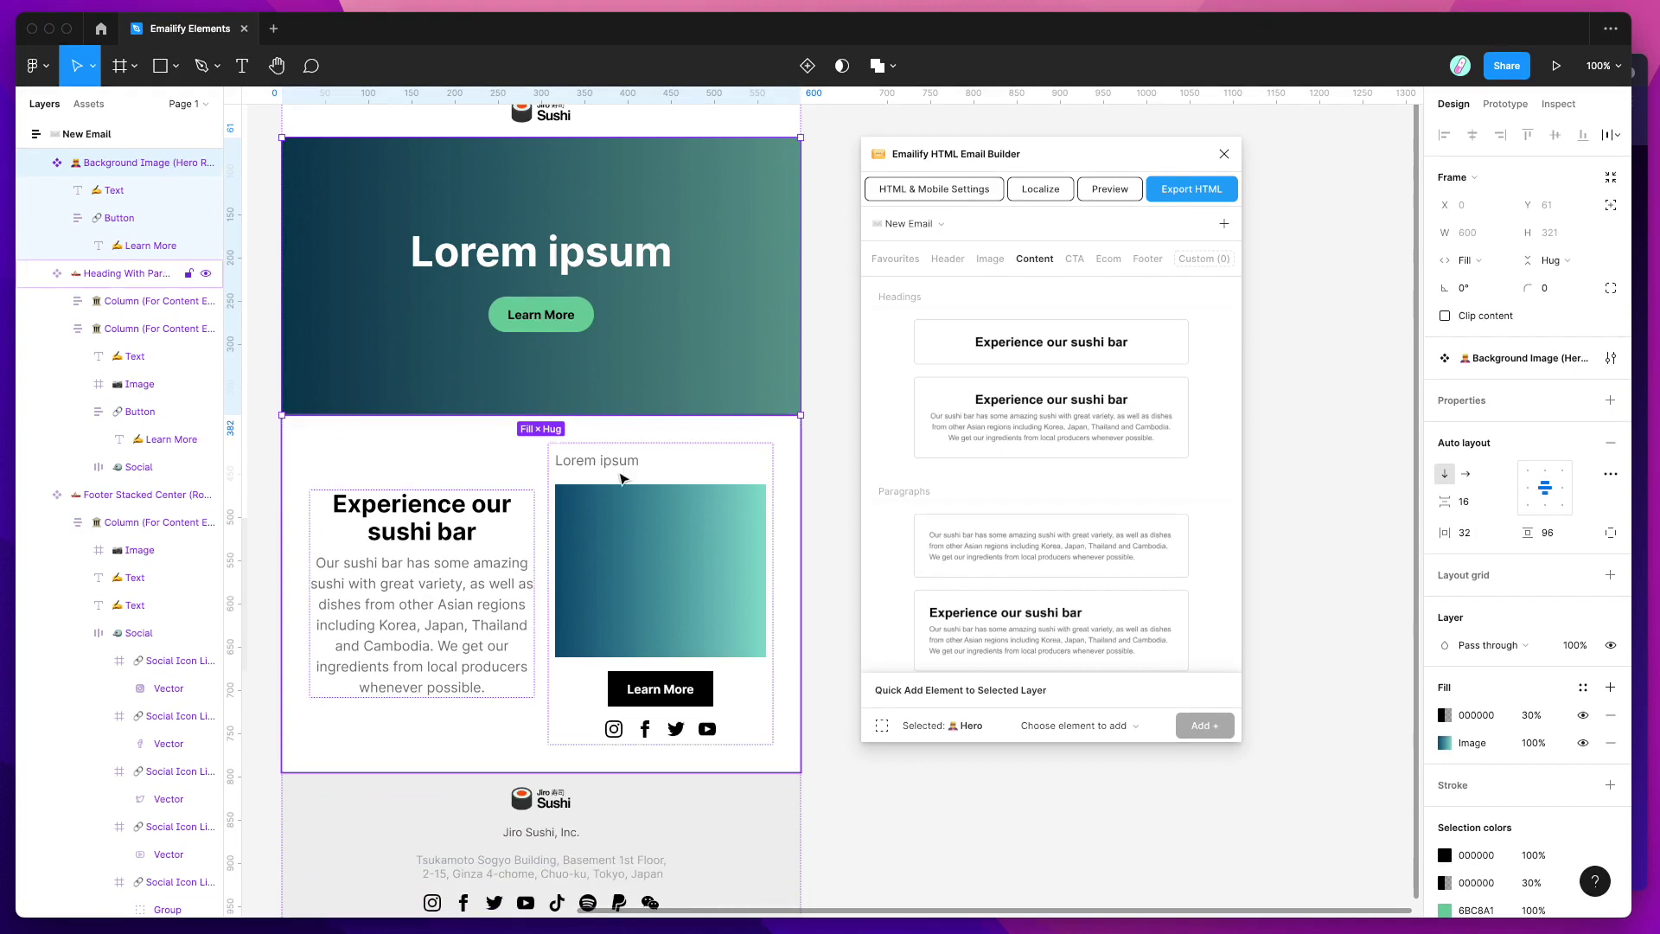
click(632, 491)
click(674, 484)
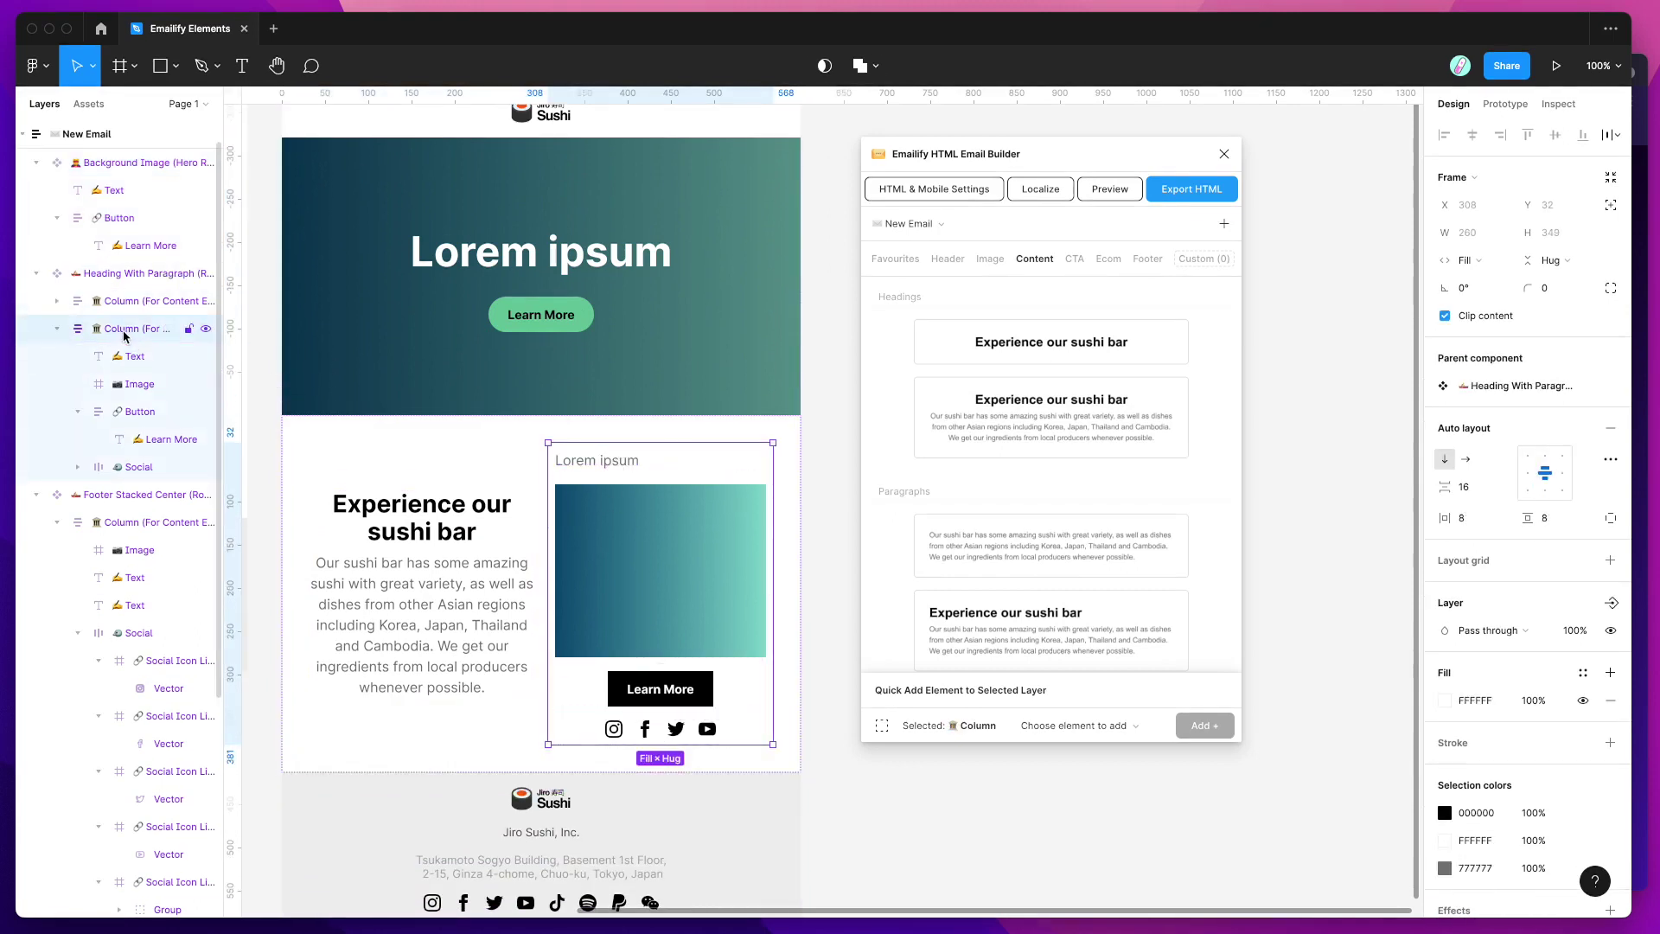
scroll(551, 503, down, 2)
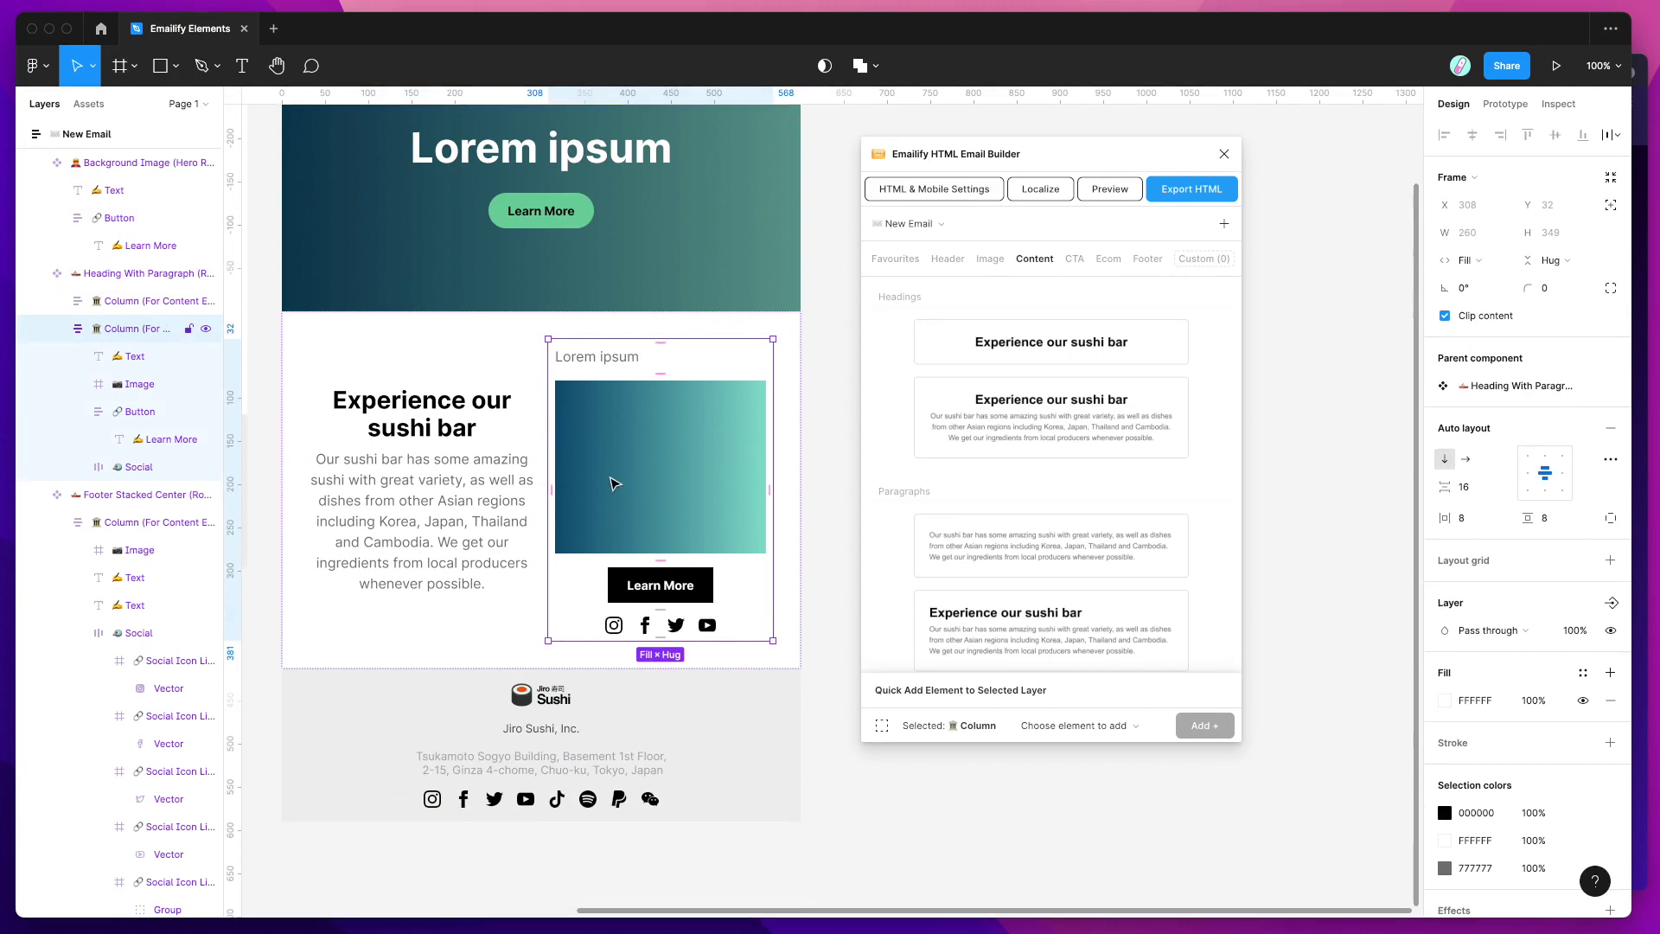
key(Delete)
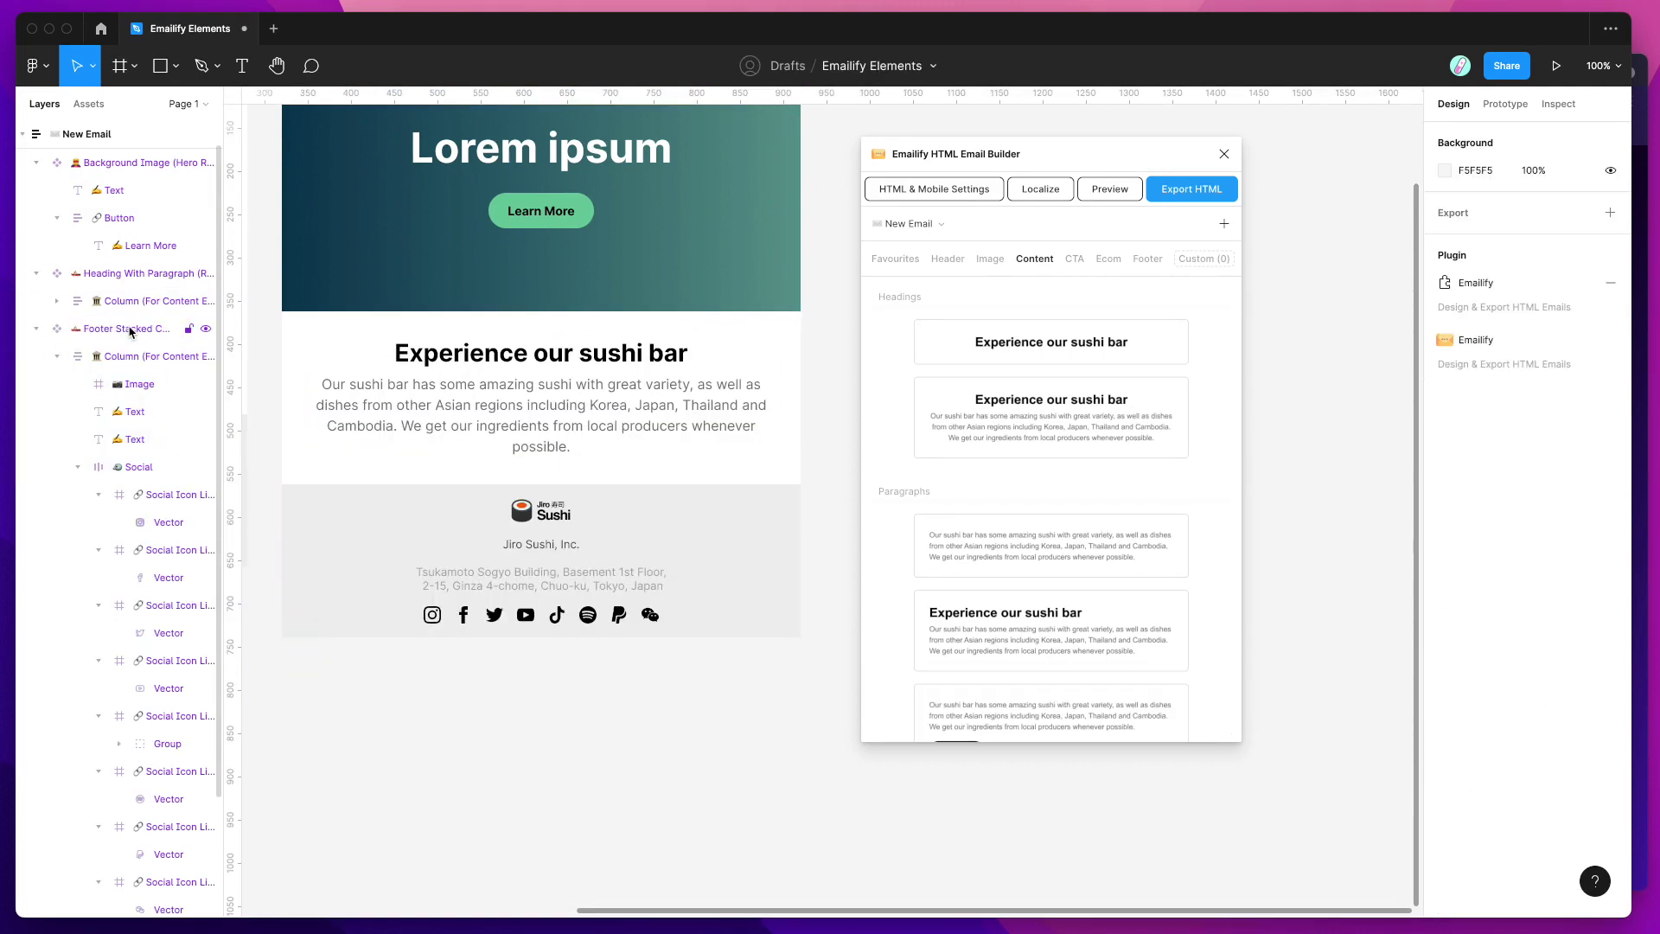
- Delete the Instagram, Facebook, Twitter and YouTube icons from the footer's social icons
scroll(548, 519, up, 4)
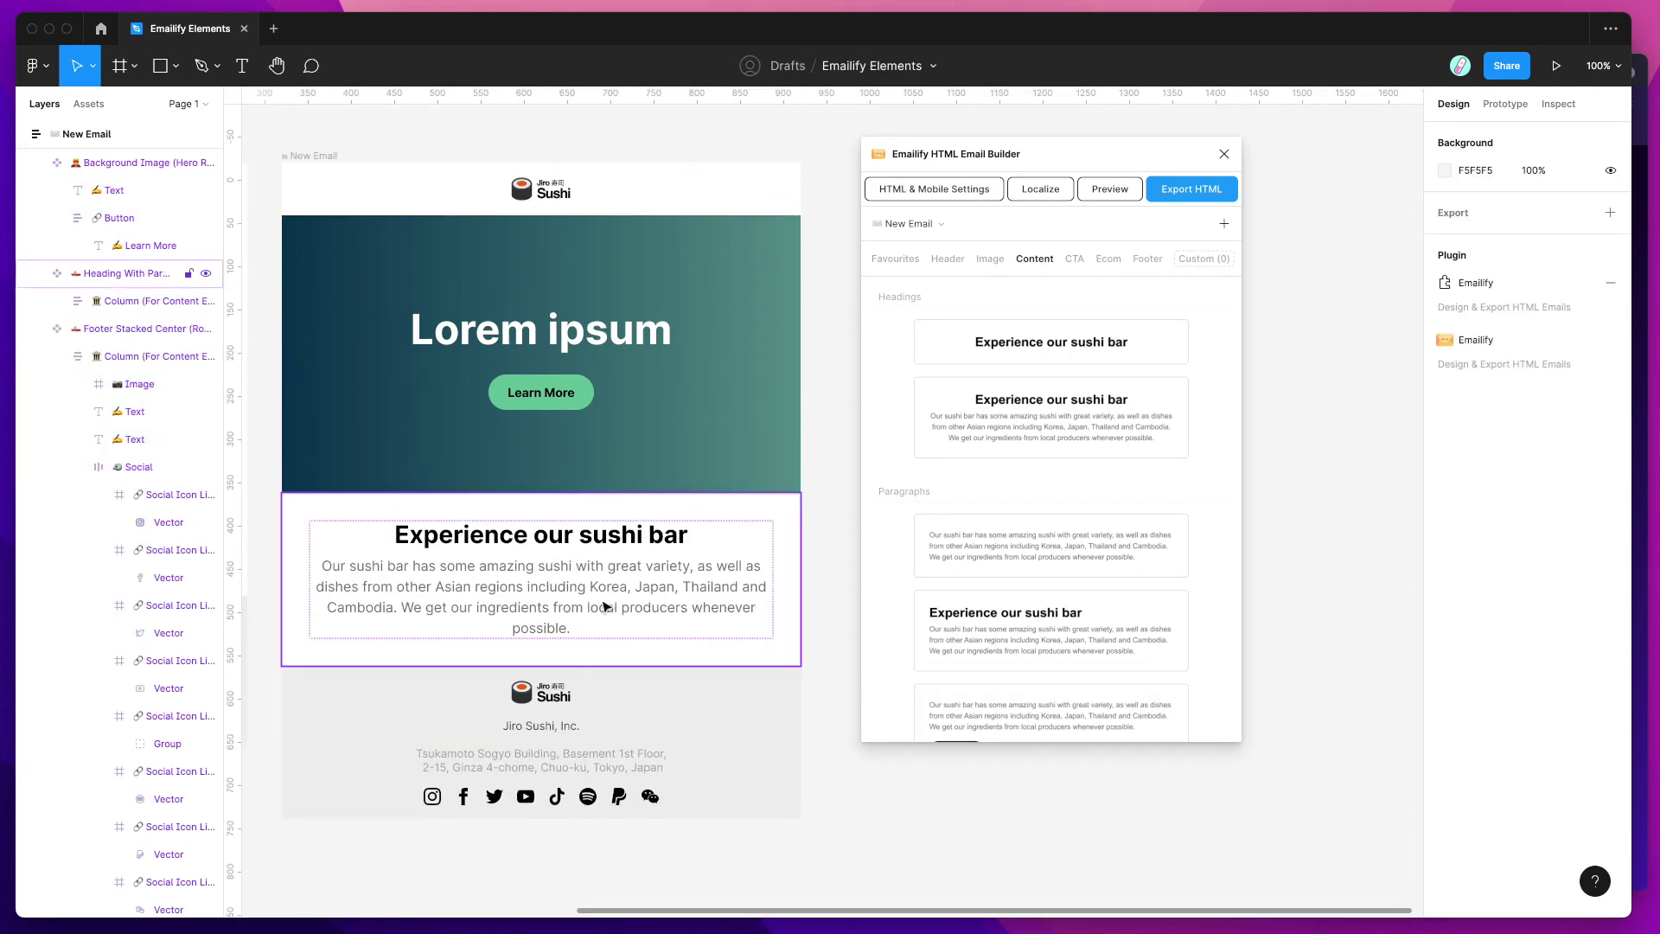
scroll(606, 607, down, 2)
scroll(615, 649, up, 1)
scroll(614, 658, down, 1)
click(596, 736)
click(597, 737)
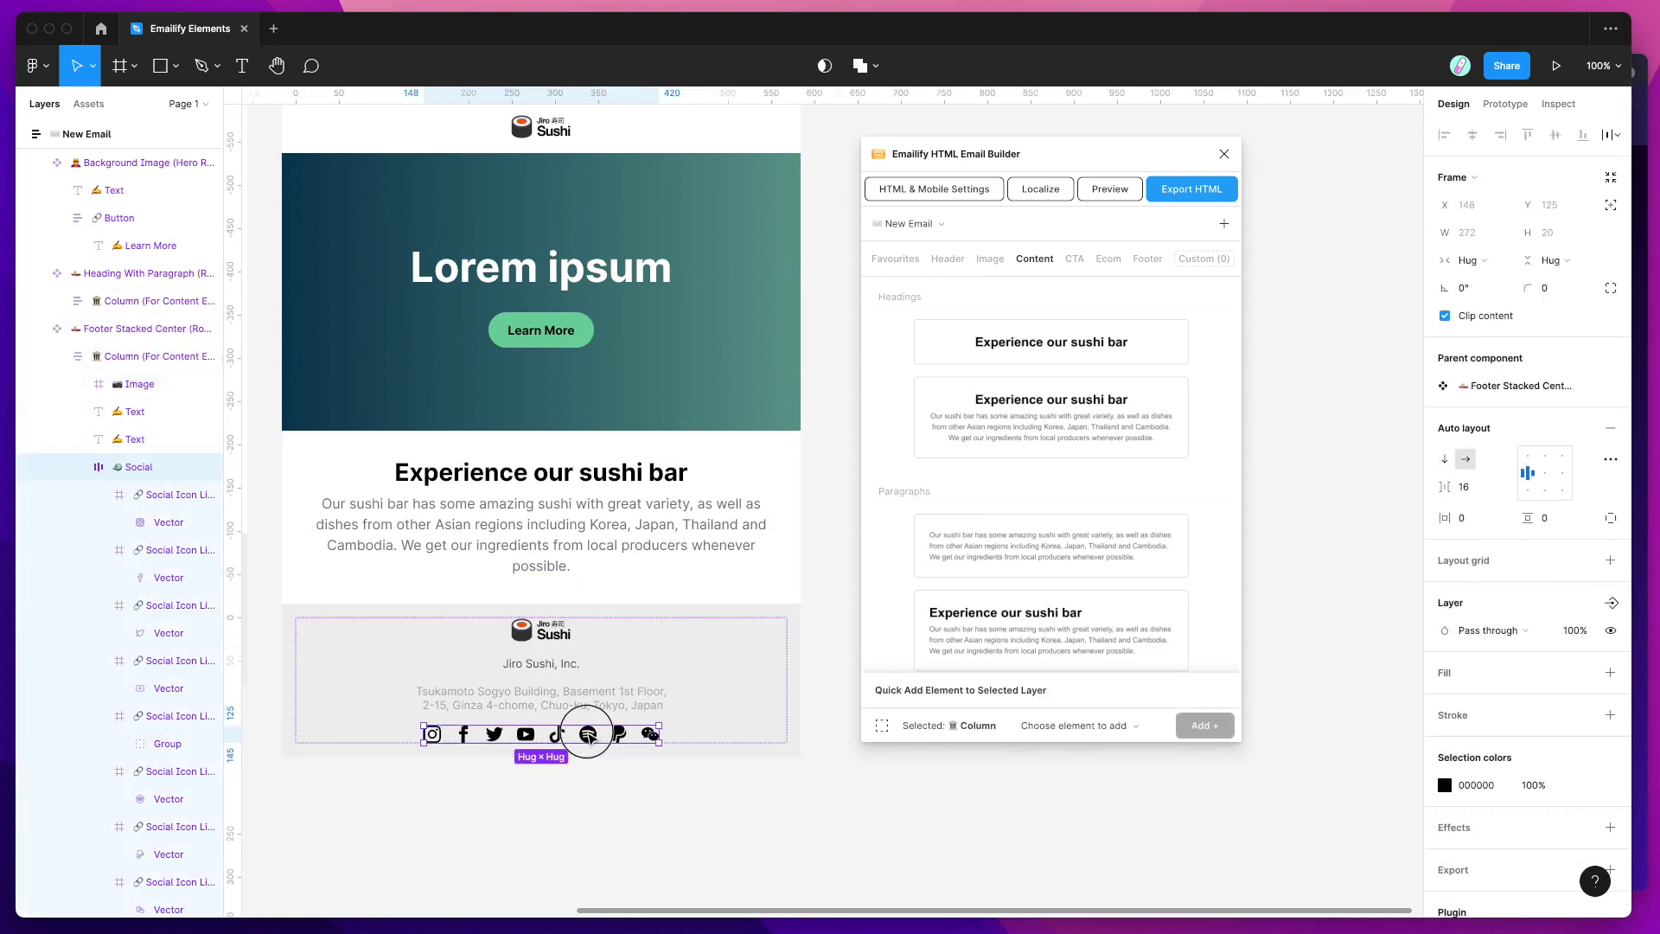
click(530, 738)
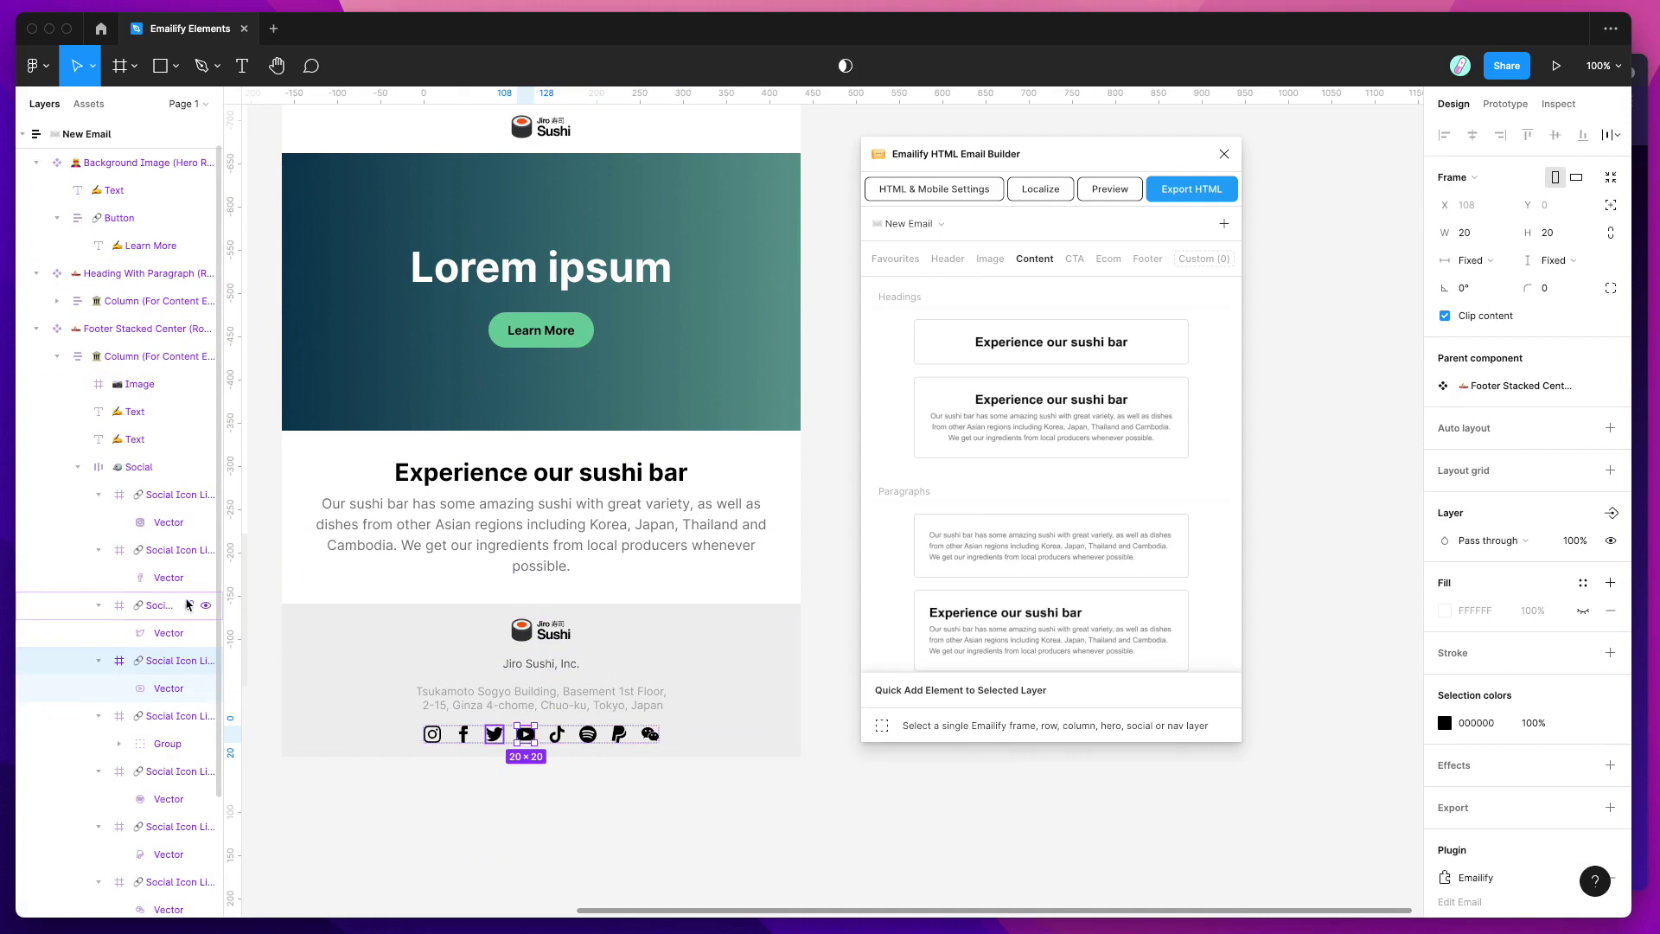
shift+click(167, 506)
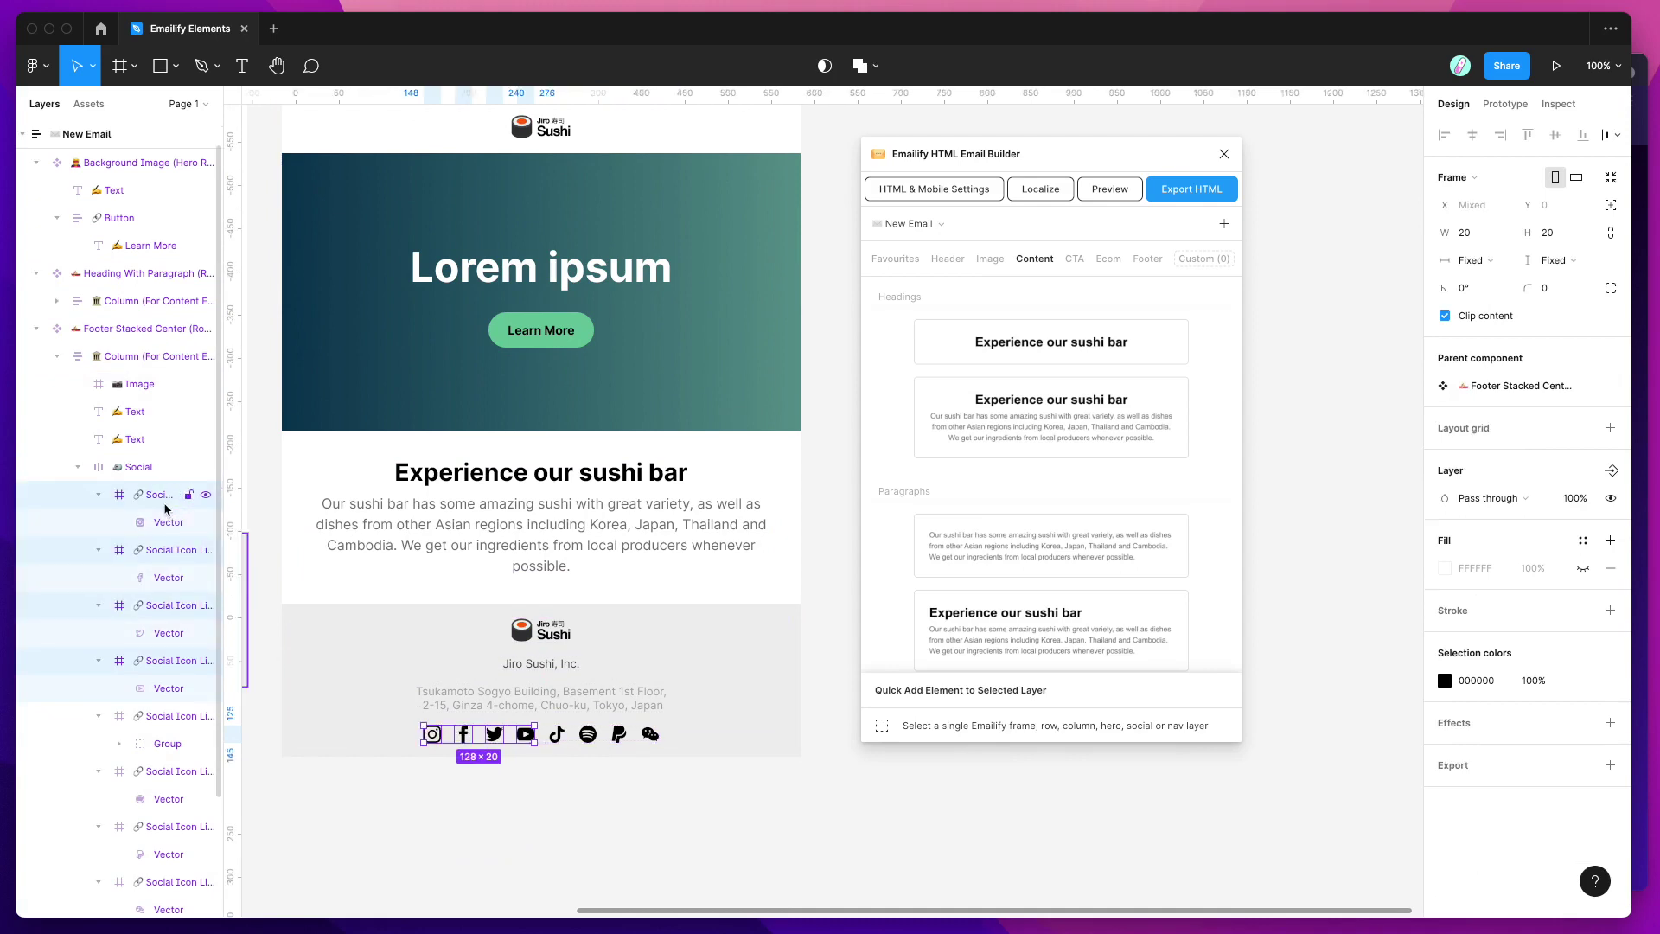
key(Delete)
- Reorder the footer's social icons so Spotify sits between PayPal and WeChat, and clear the selection
click(530, 735)
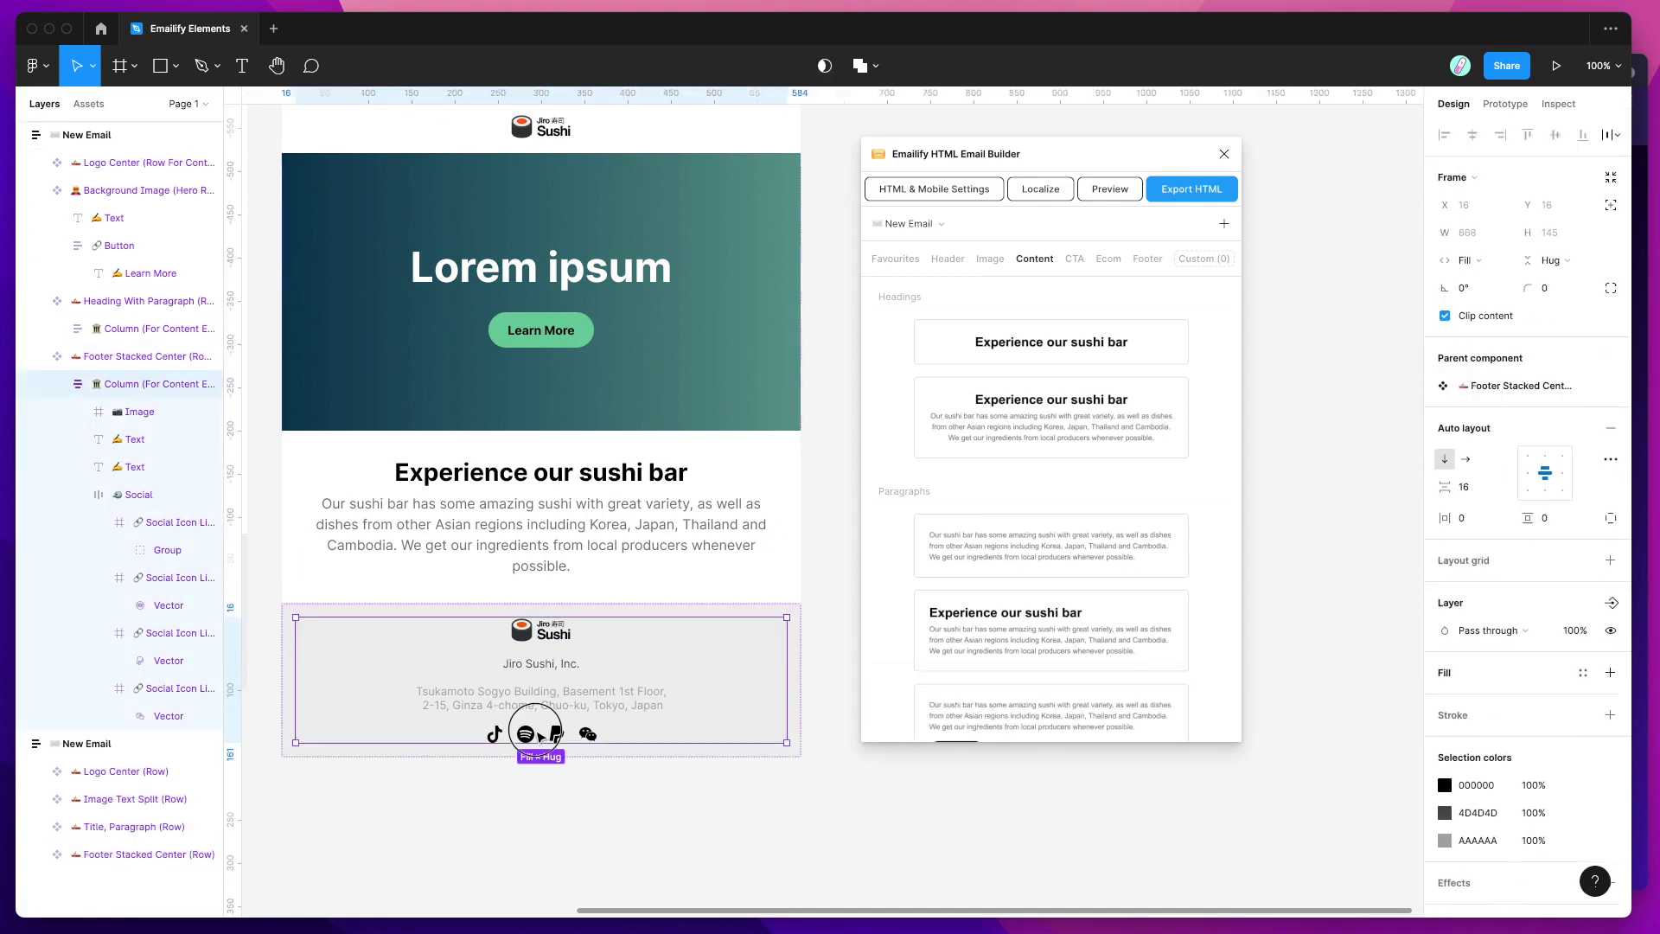
click(530, 735)
mouse_move(529, 735)
mouse_down()
mouse_move(585, 737)
mouse_move(558, 745)
mouse_up()
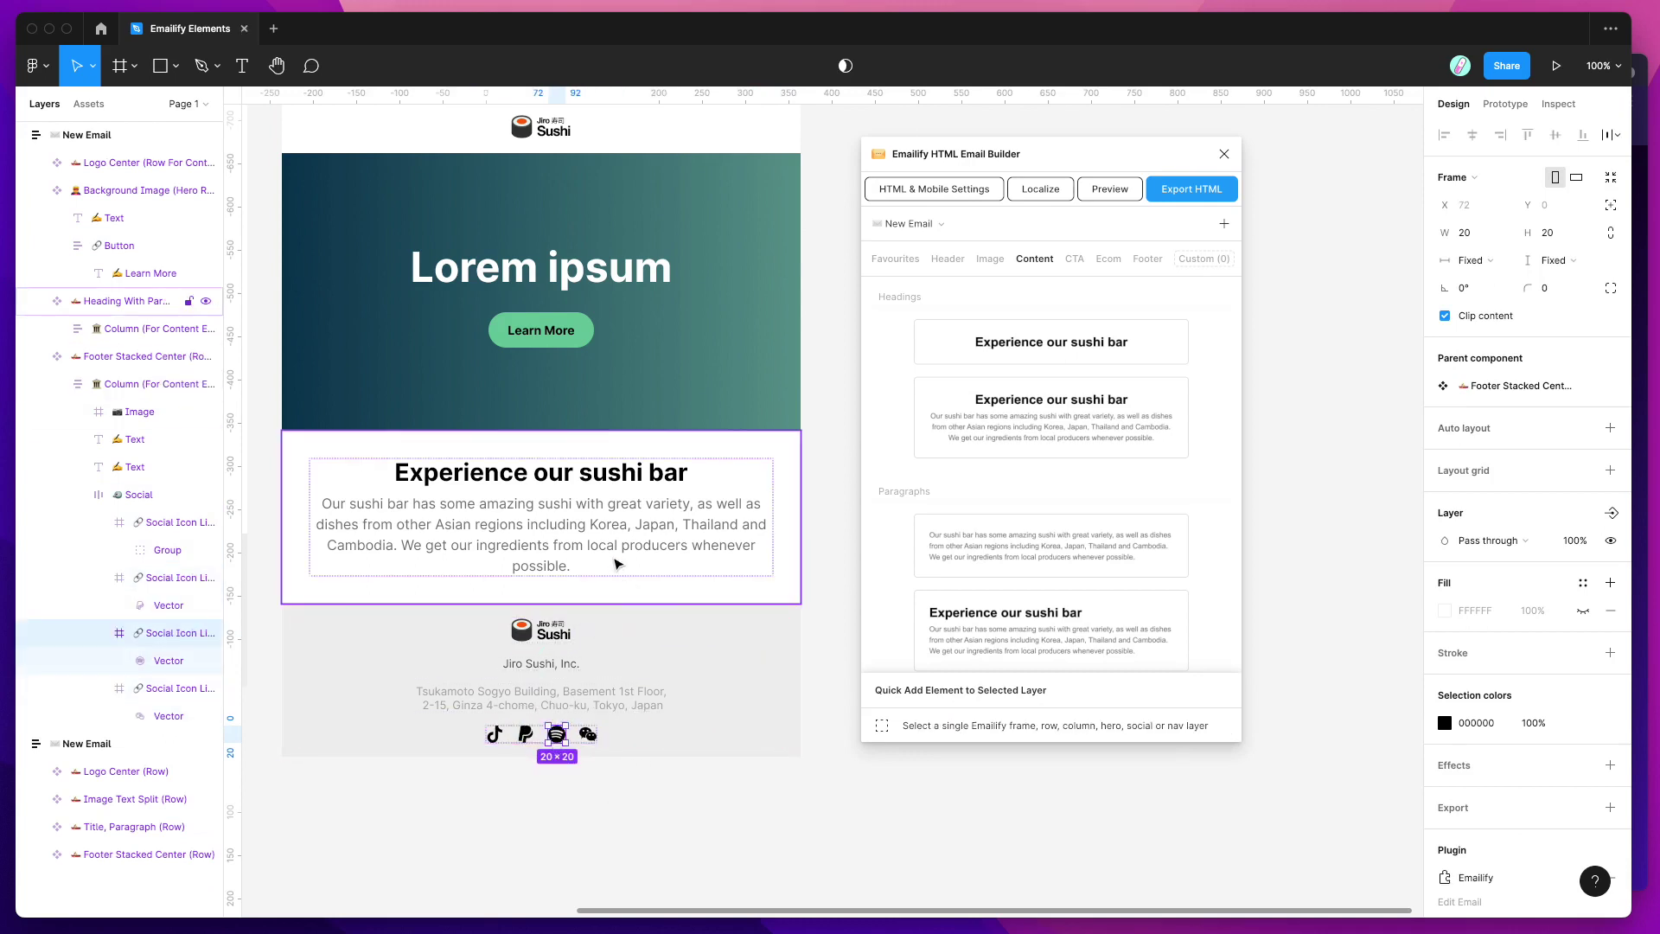
click(830, 496)
scroll(407, 130, up, 2)
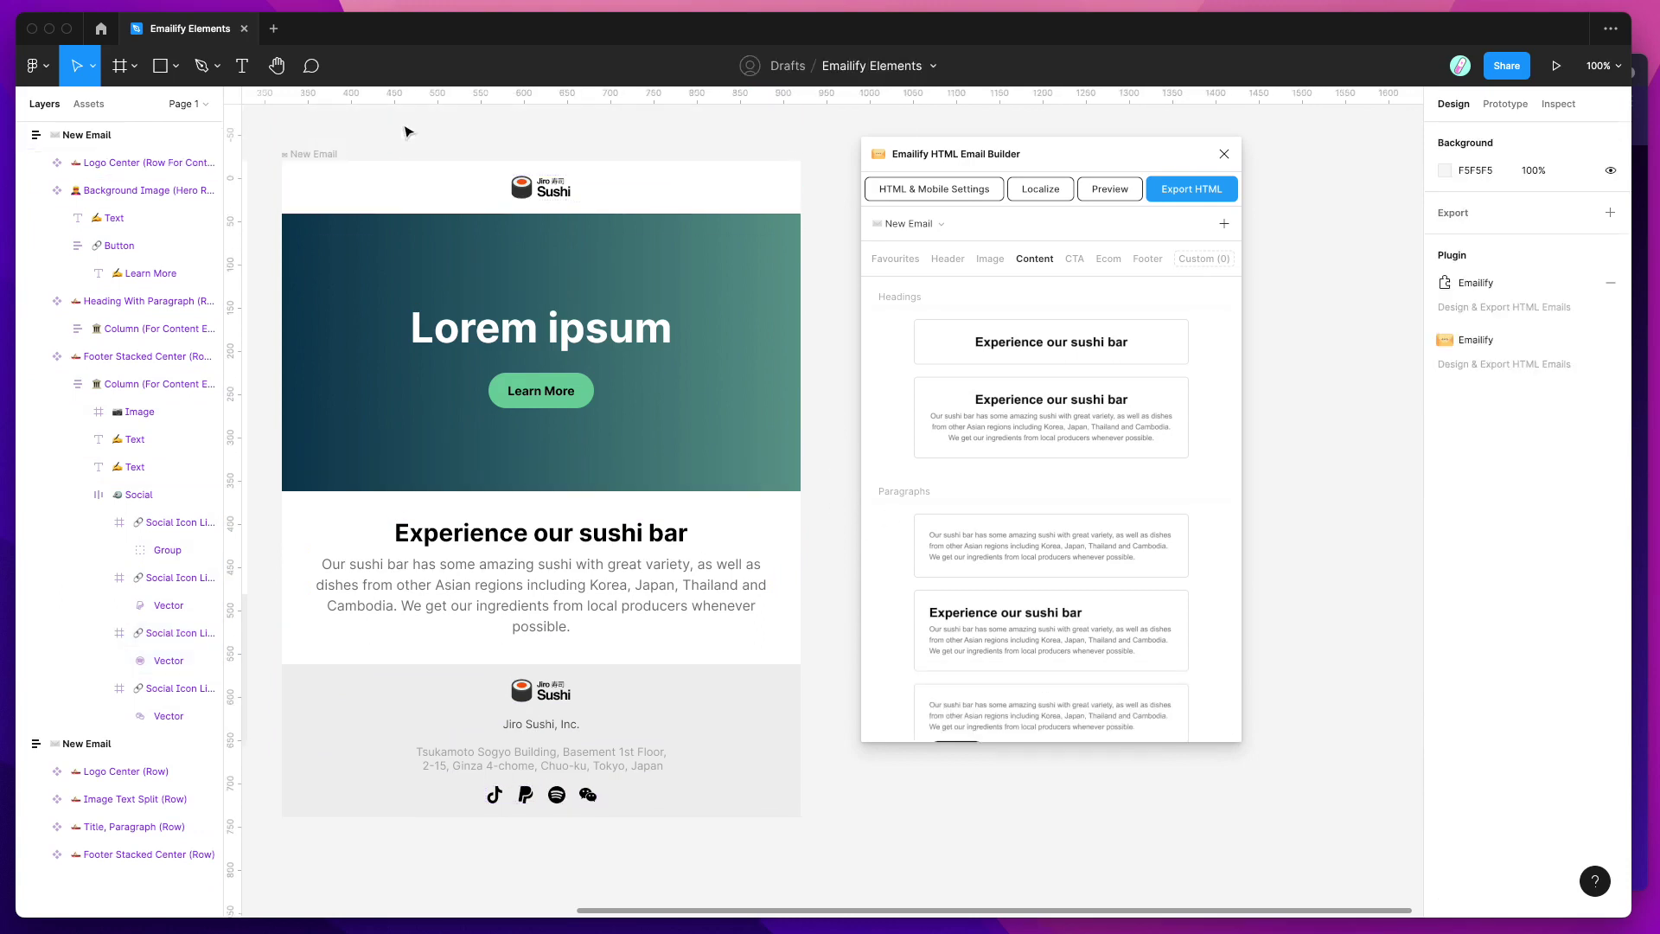
- Add a Content Row element to the end of the New Email frame
click(334, 162)
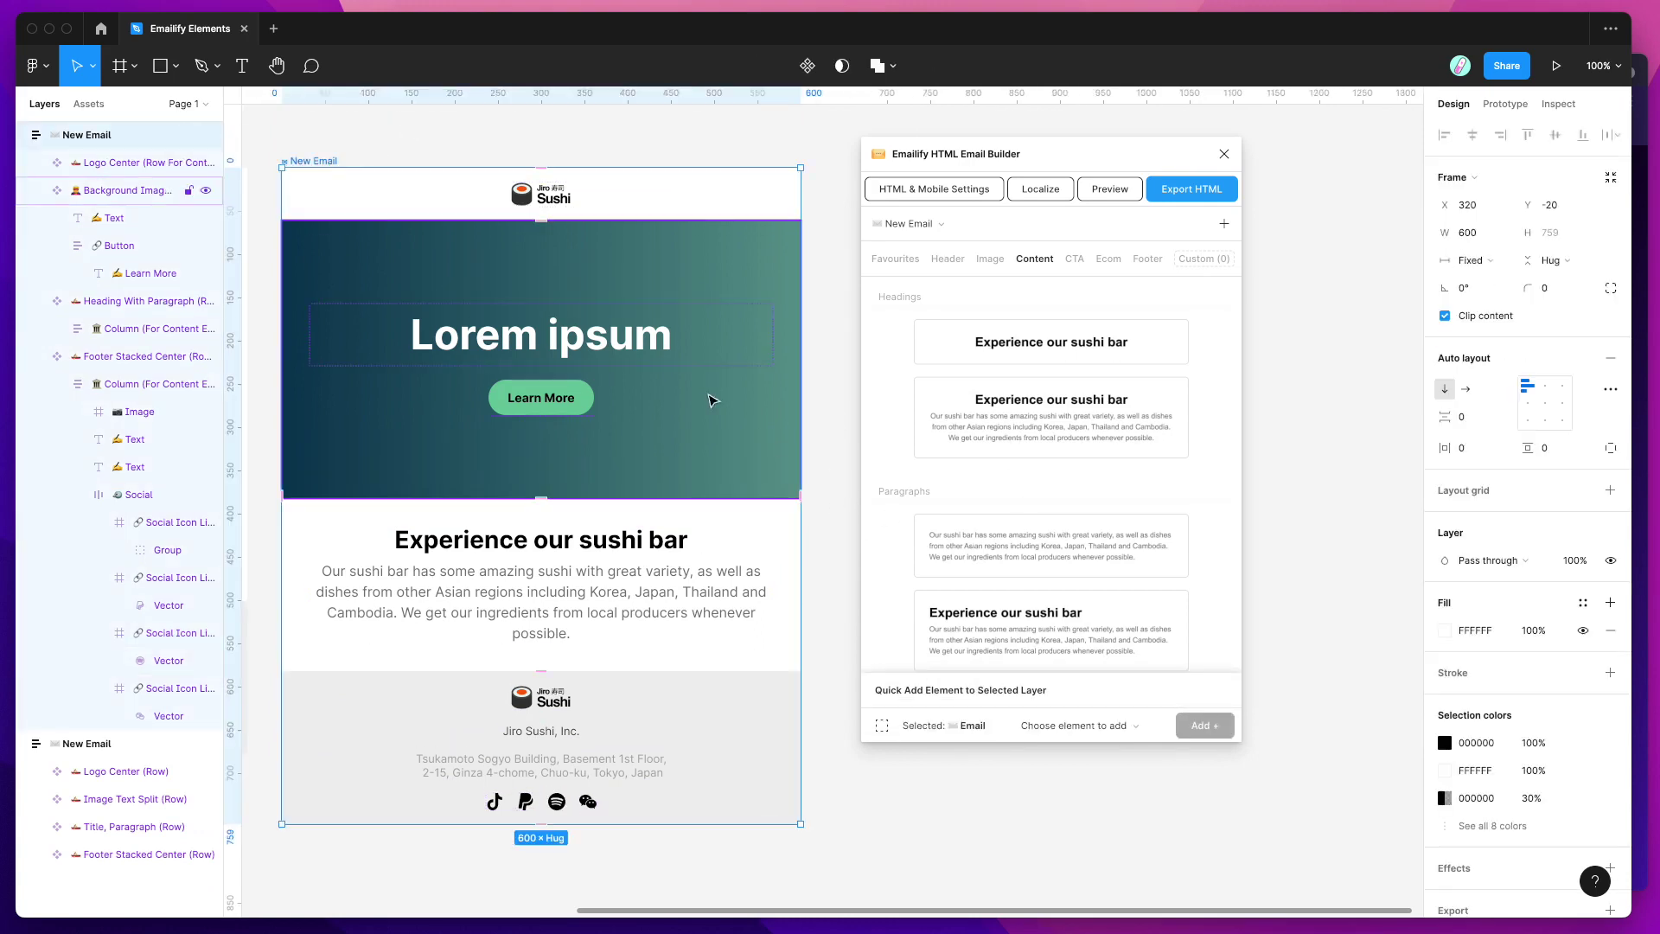
click(1069, 725)
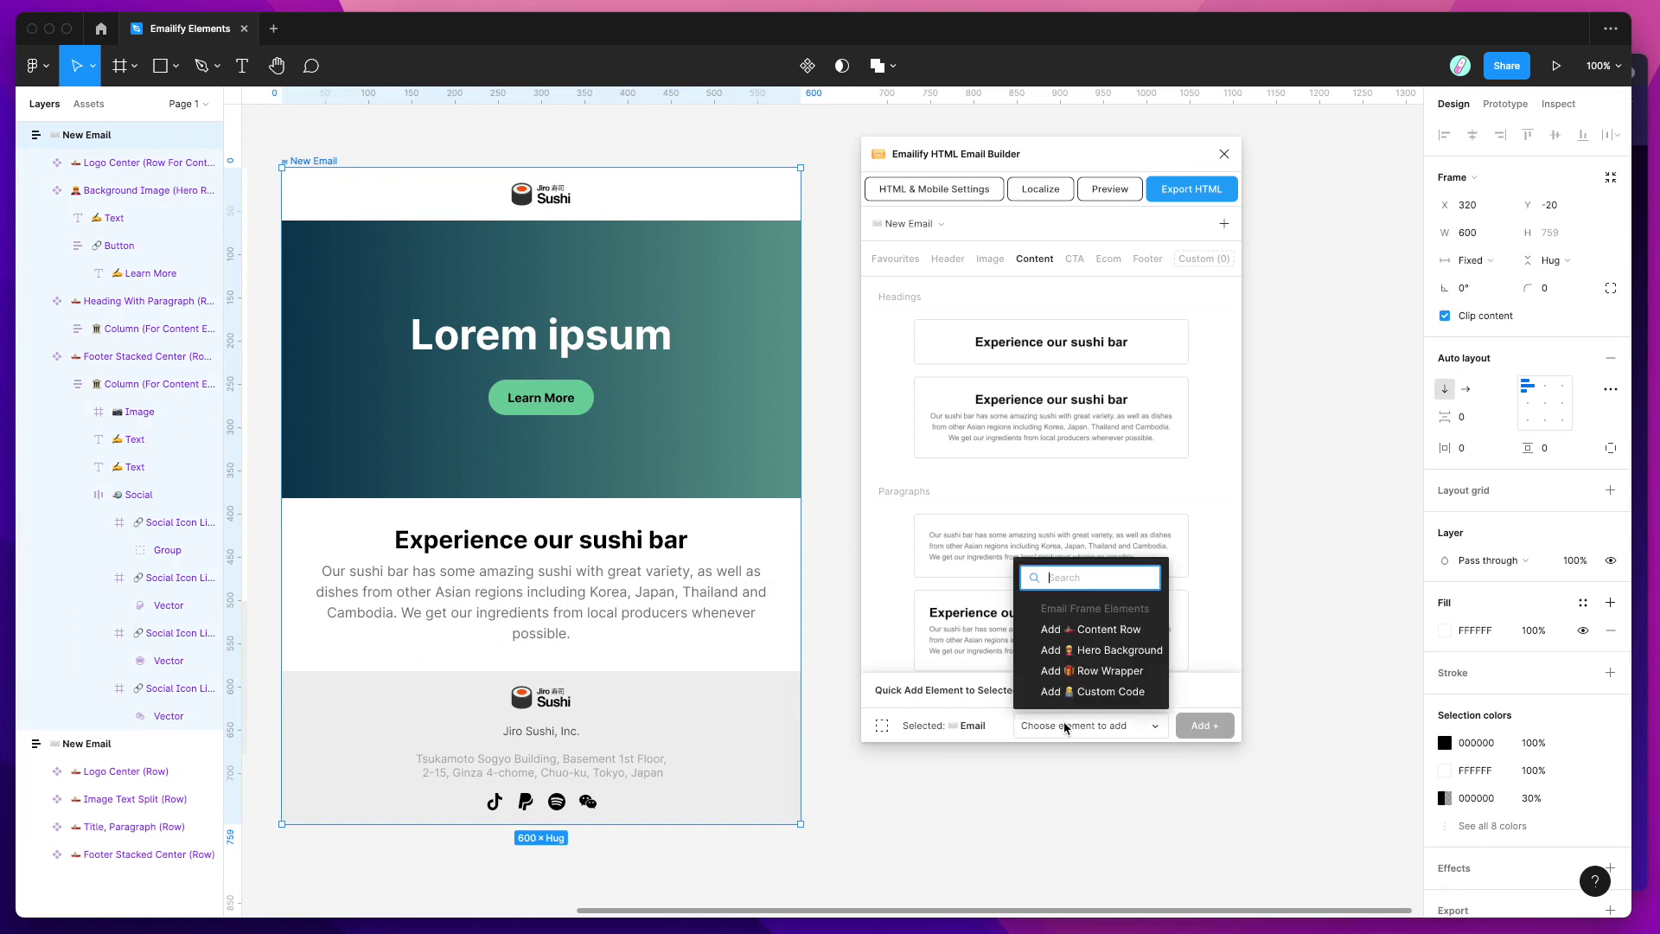
click(1094, 630)
scroll(735, 467, down, 1)
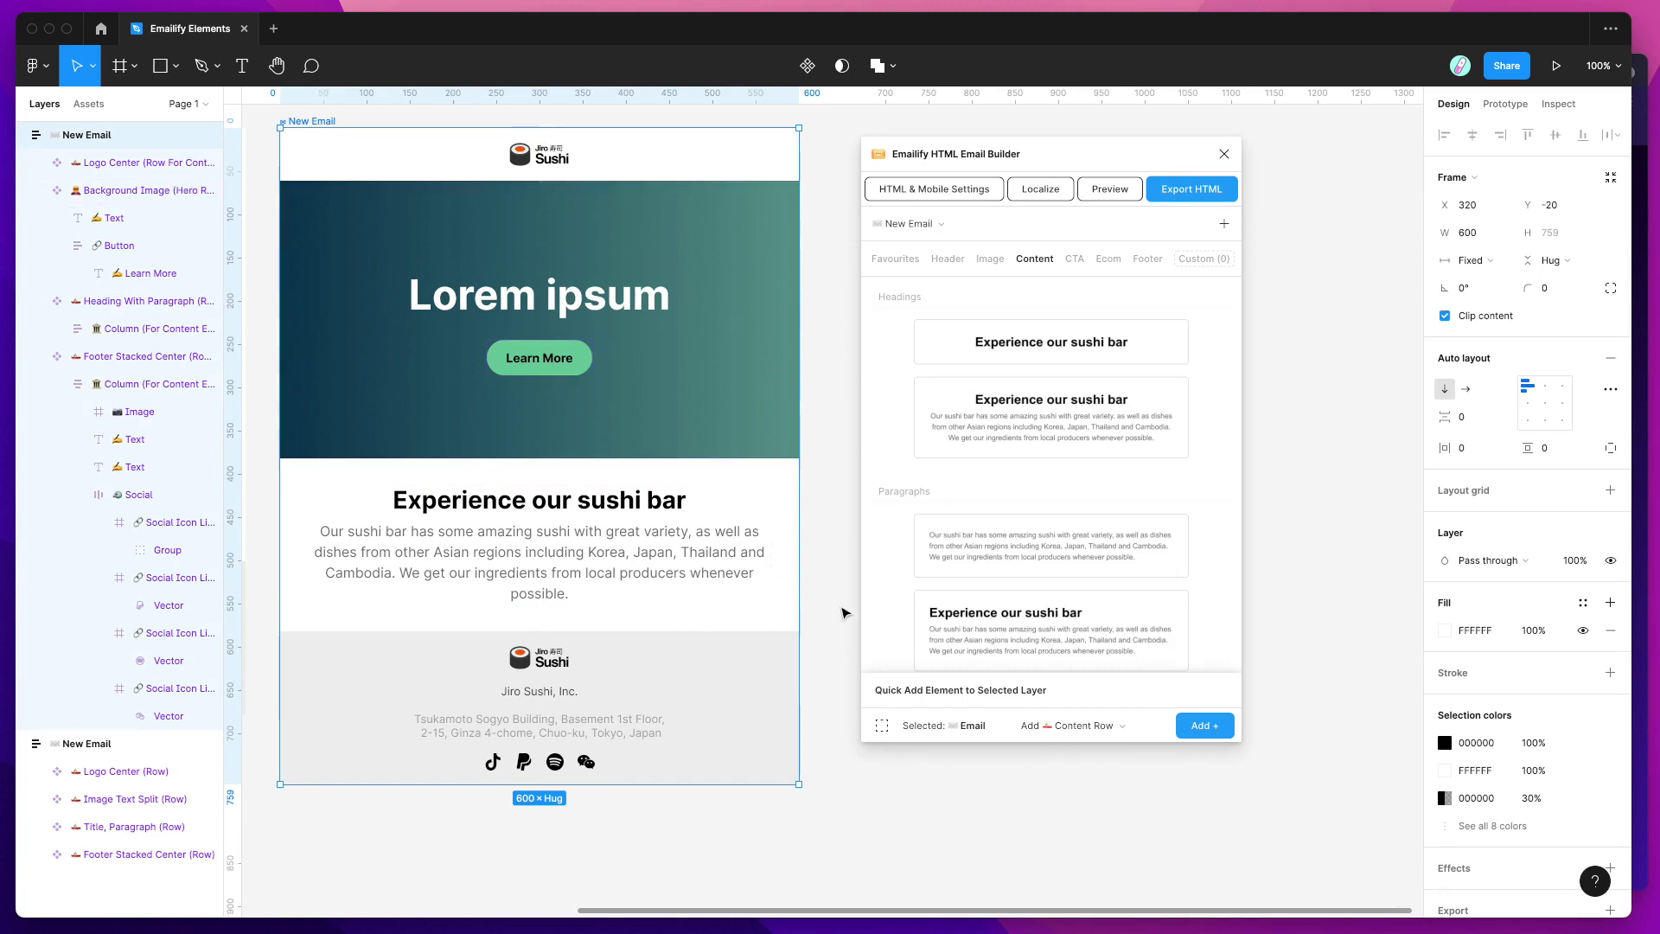
click(1200, 730)
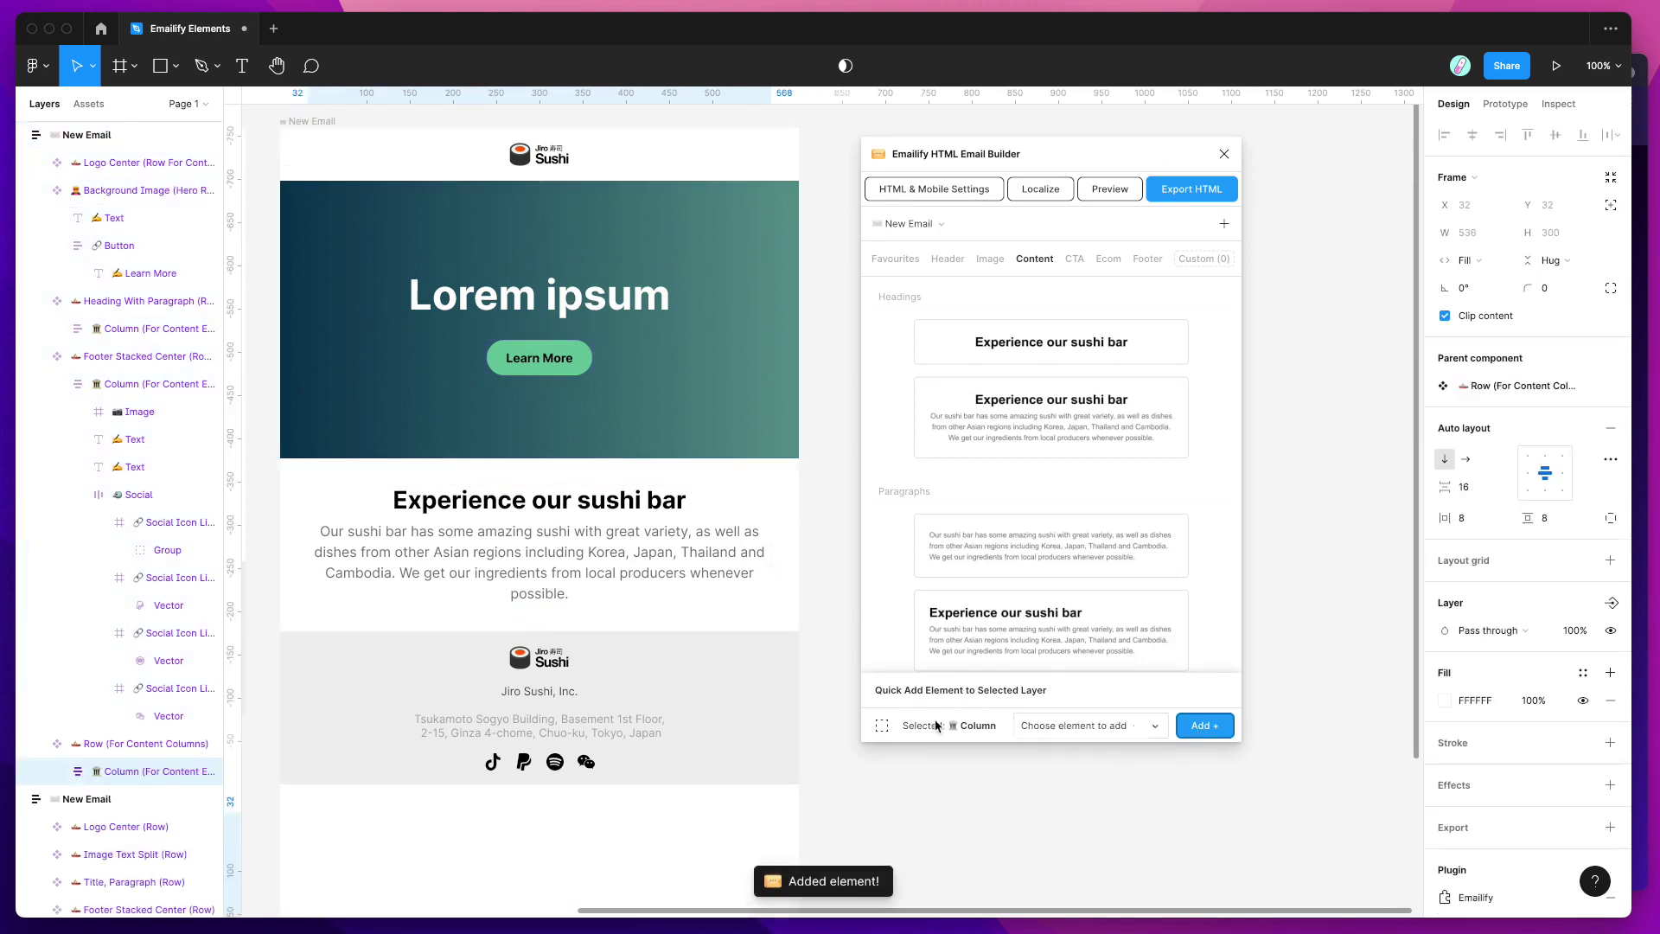
scroll(657, 657, down, 5)
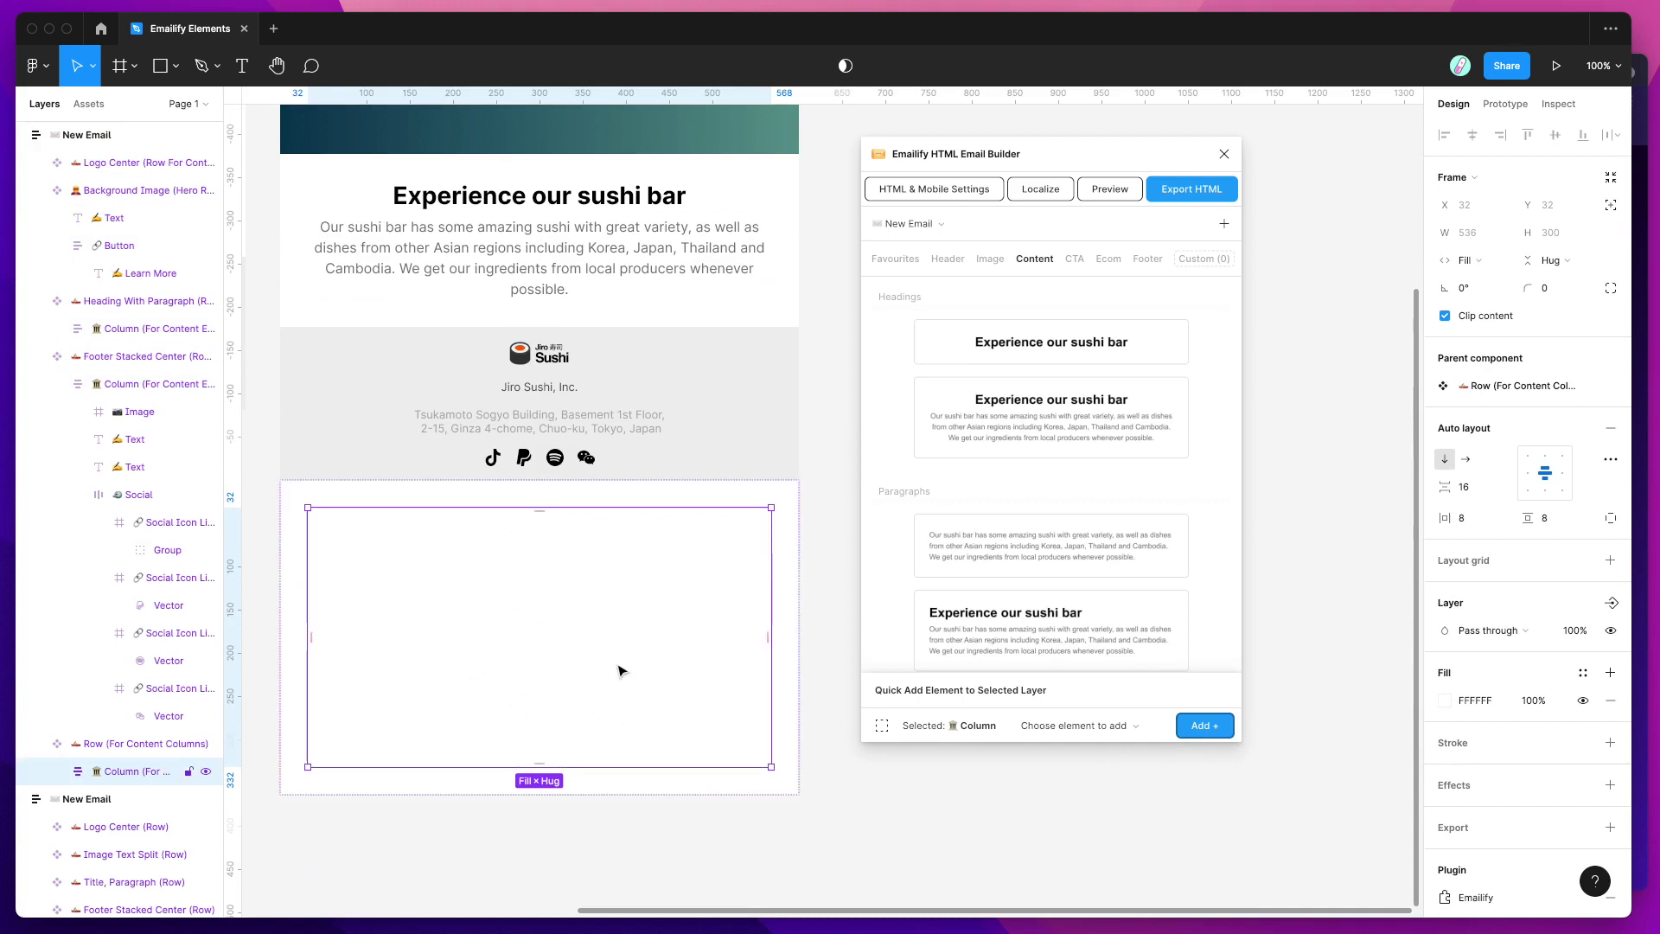
- Add a Text, an Image and a Button element to the new content row's column
click(1081, 726)
click(1086, 585)
click(1203, 726)
click(1085, 726)
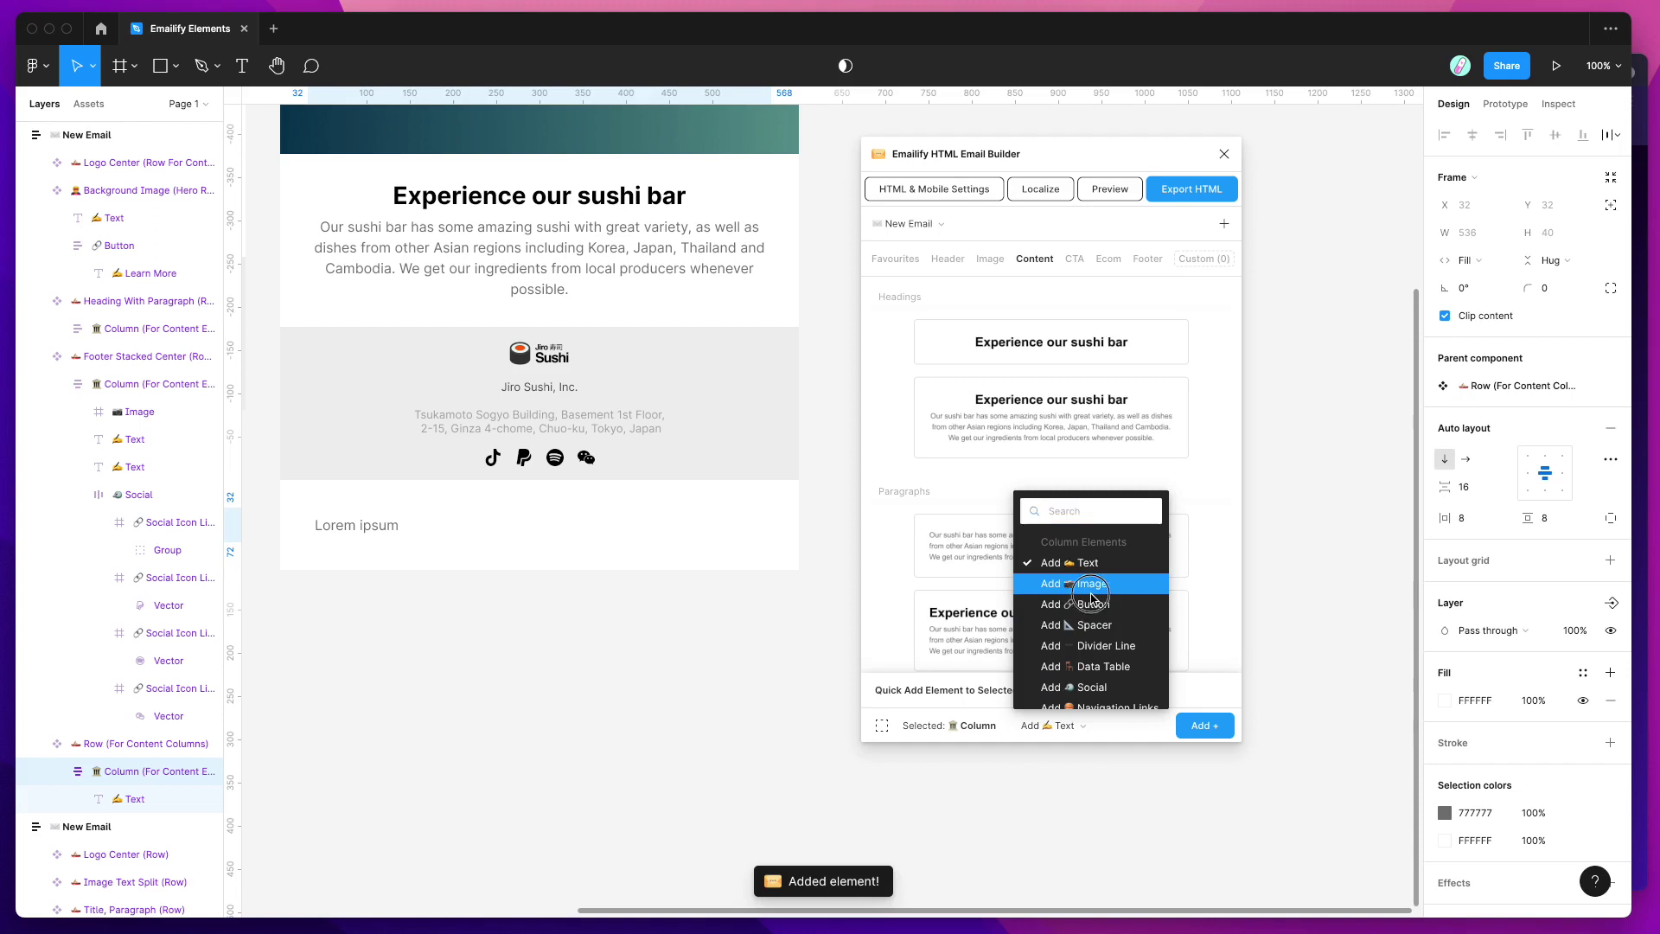
click(1091, 585)
click(1204, 726)
click(1071, 725)
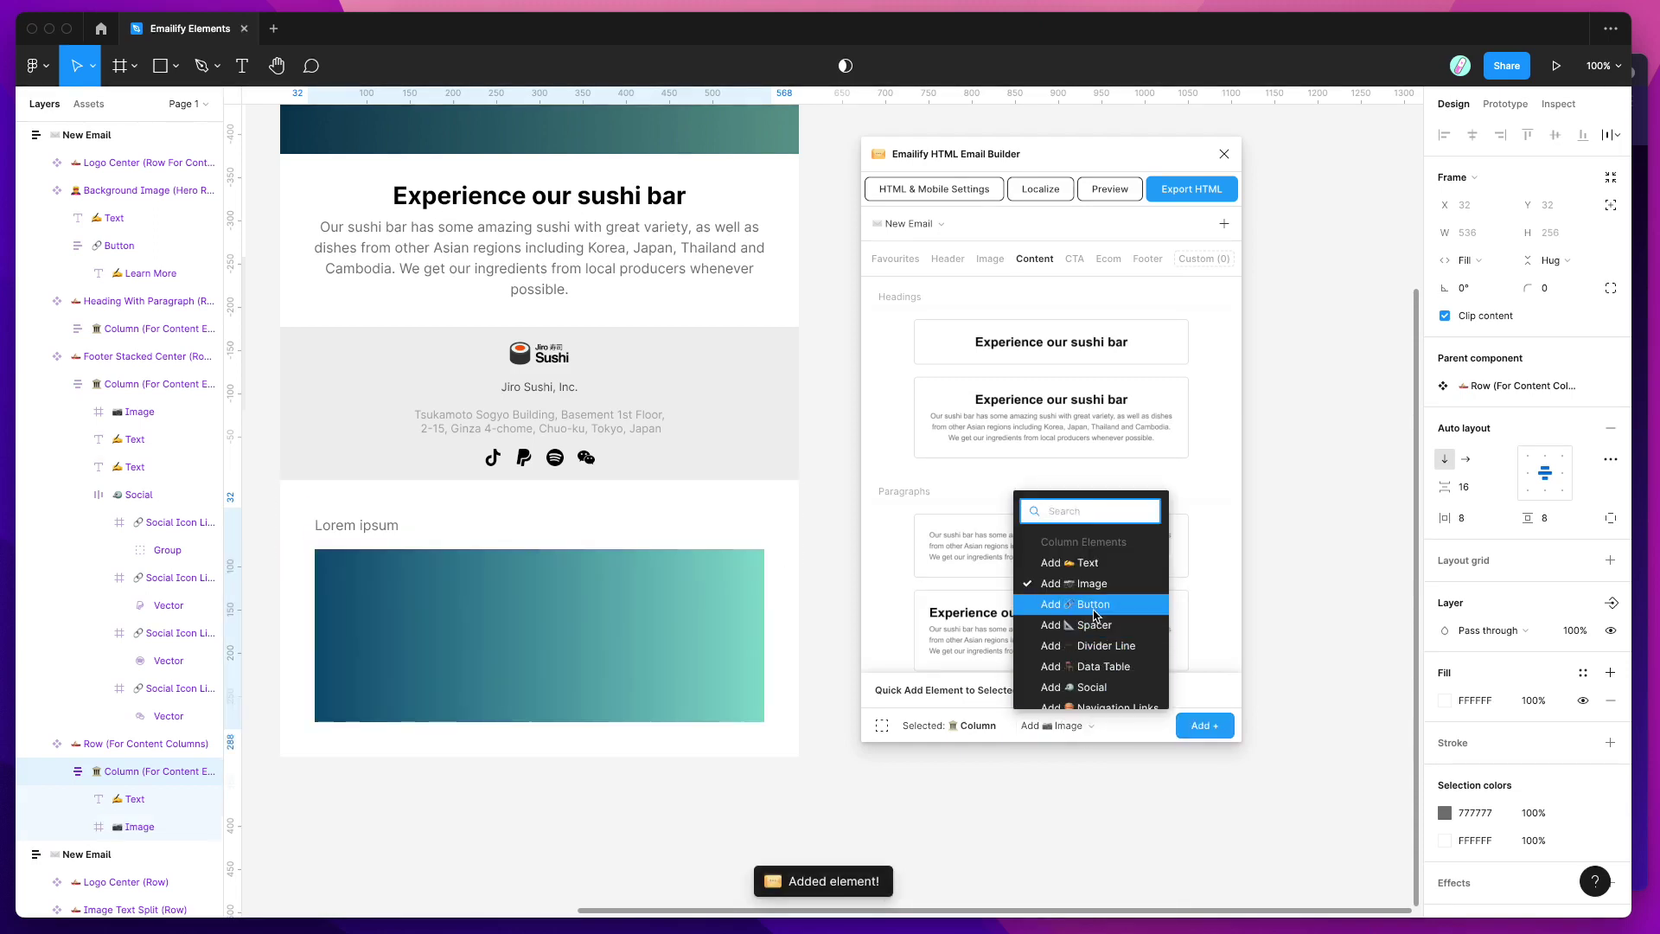
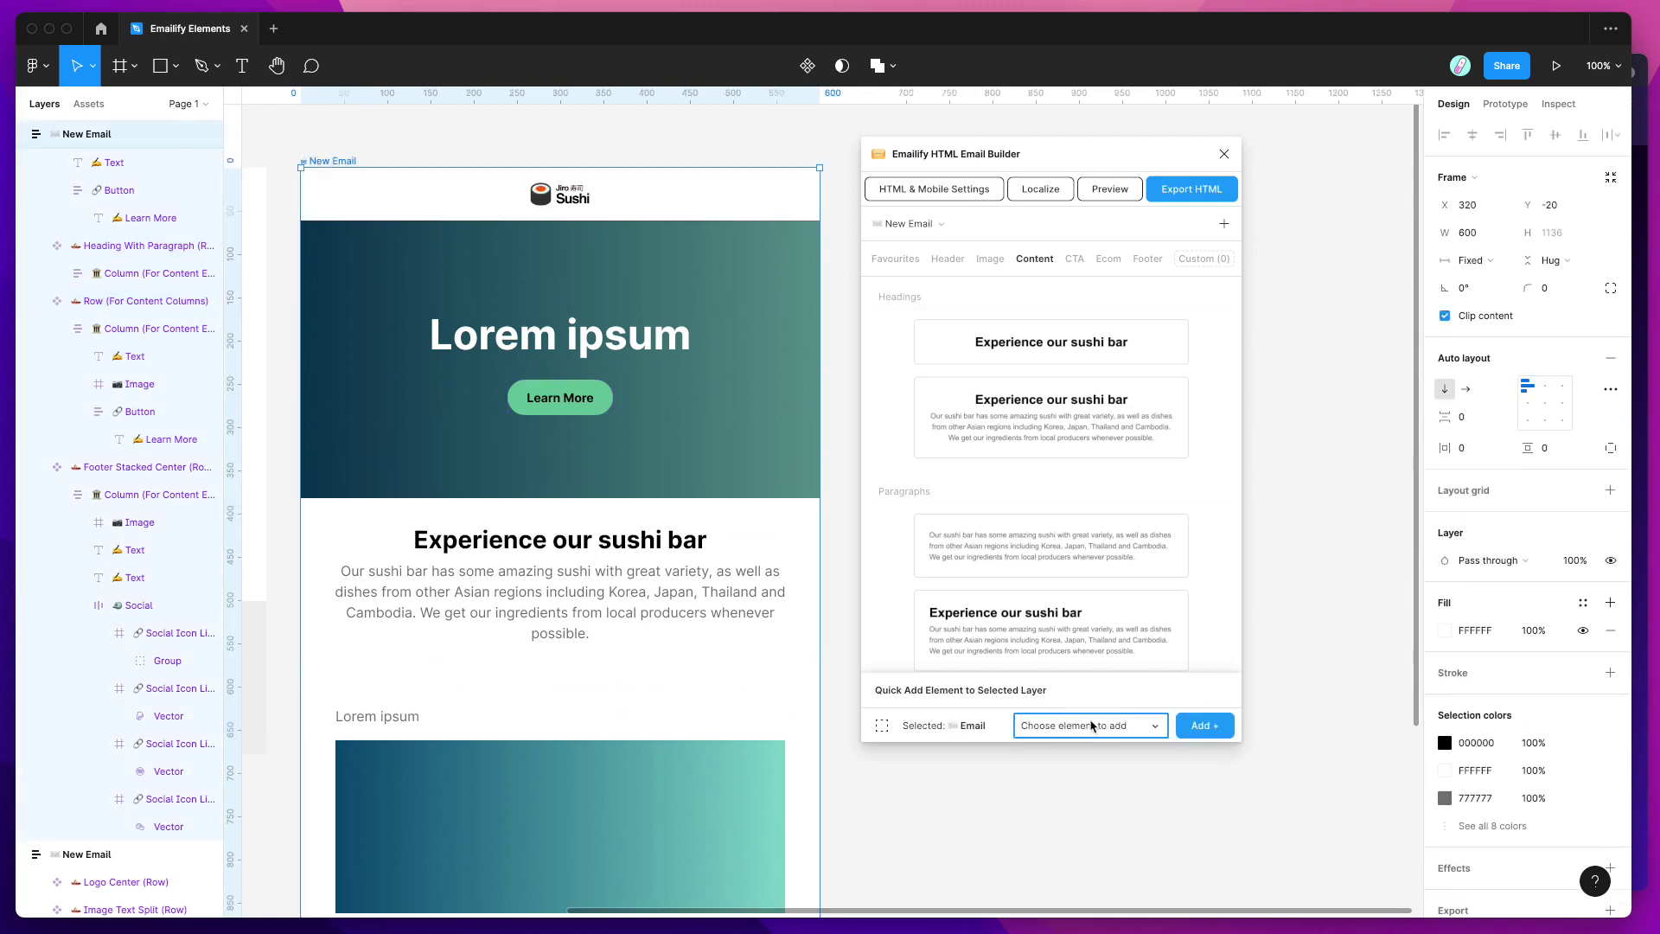
- Add a Row Wrapper element to the New Email frame and move it directly above the footer
click(1079, 725)
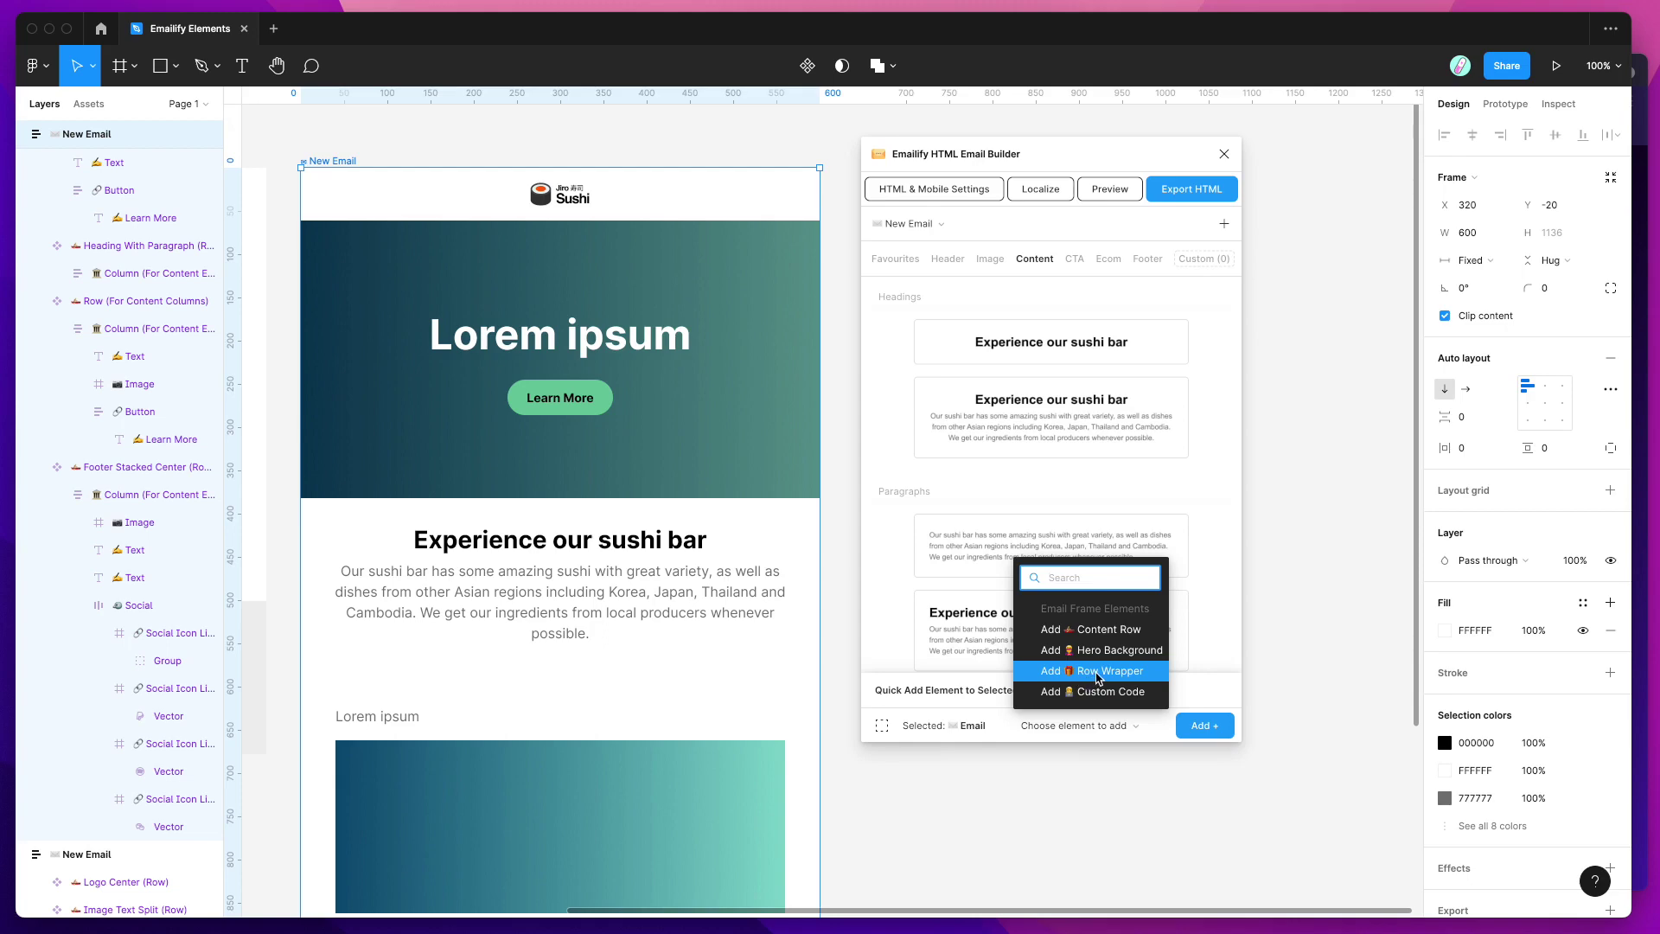
click(1099, 672)
click(1204, 725)
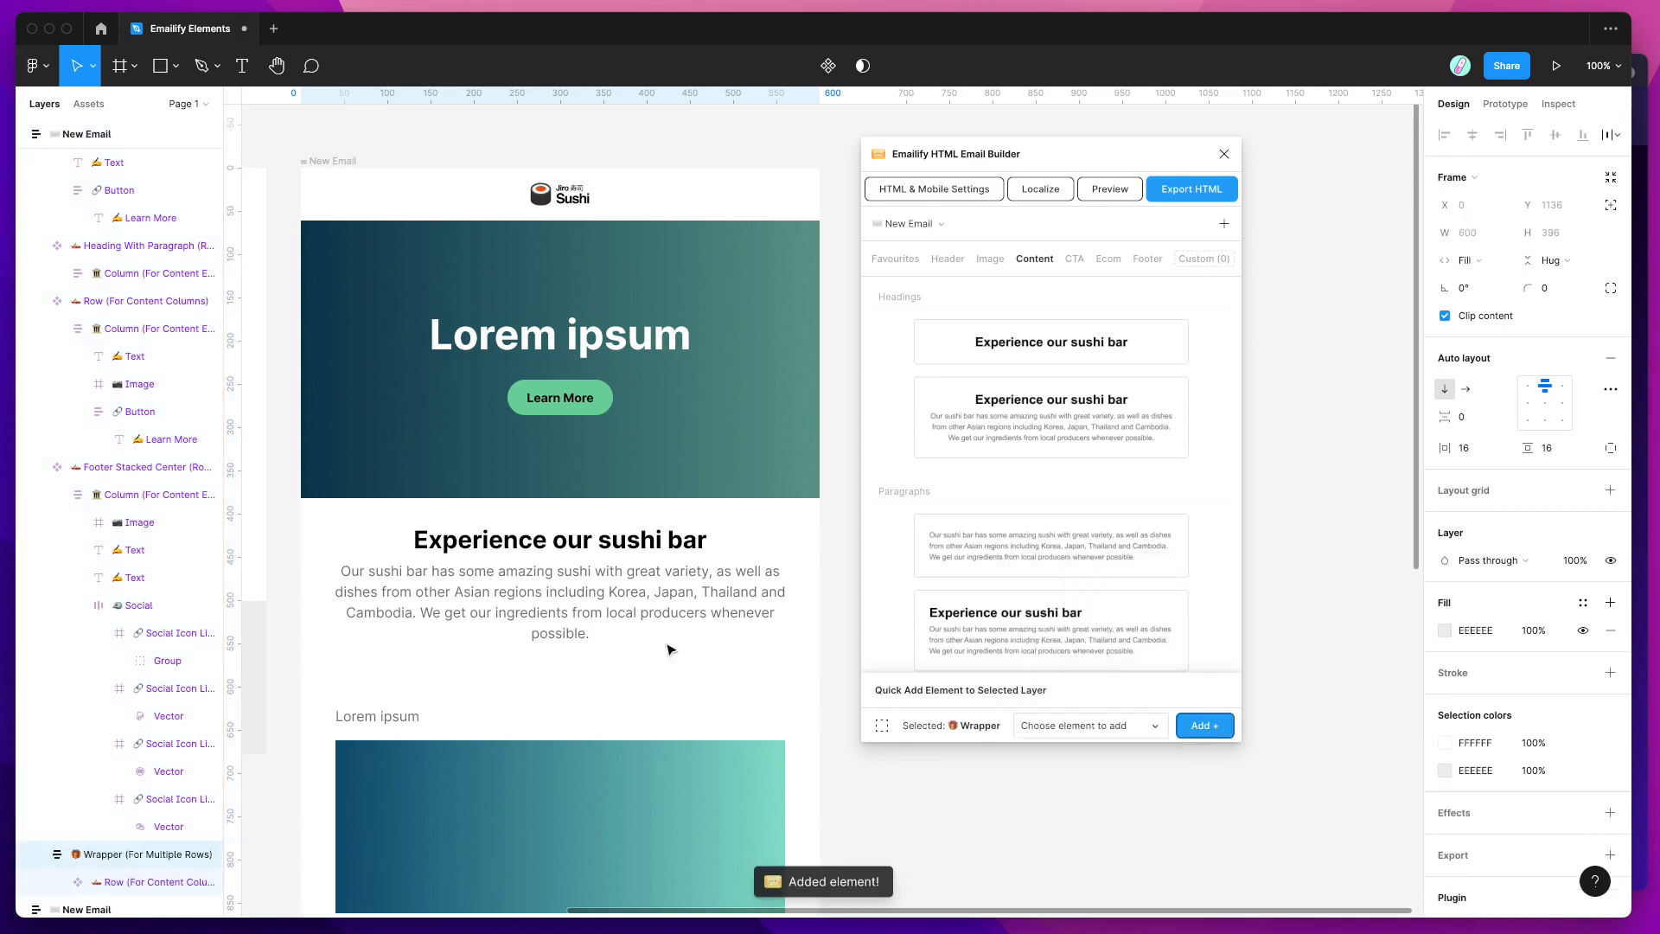
scroll(638, 657, down, 3)
scroll(595, 660, down, 3)
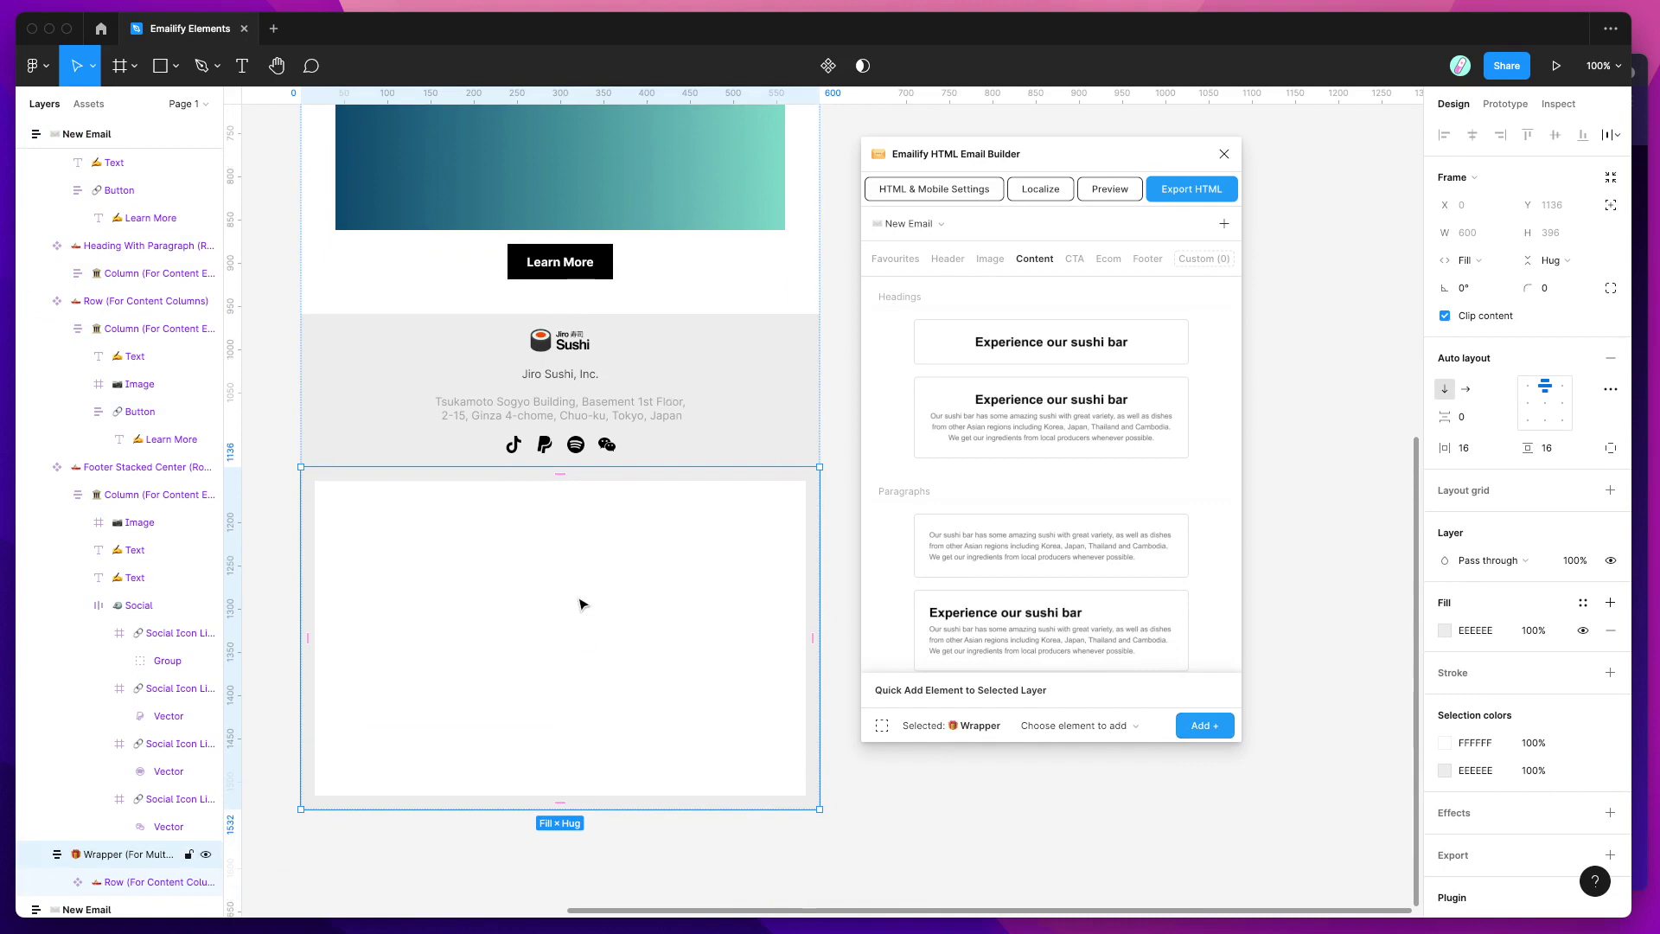
scroll(577, 624, up, 5)
drag(620, 713, 624, 574)
- Move the Heading With Paragraph row and the content row into the wrapper, and delete the wrapper's empty row
click(659, 575)
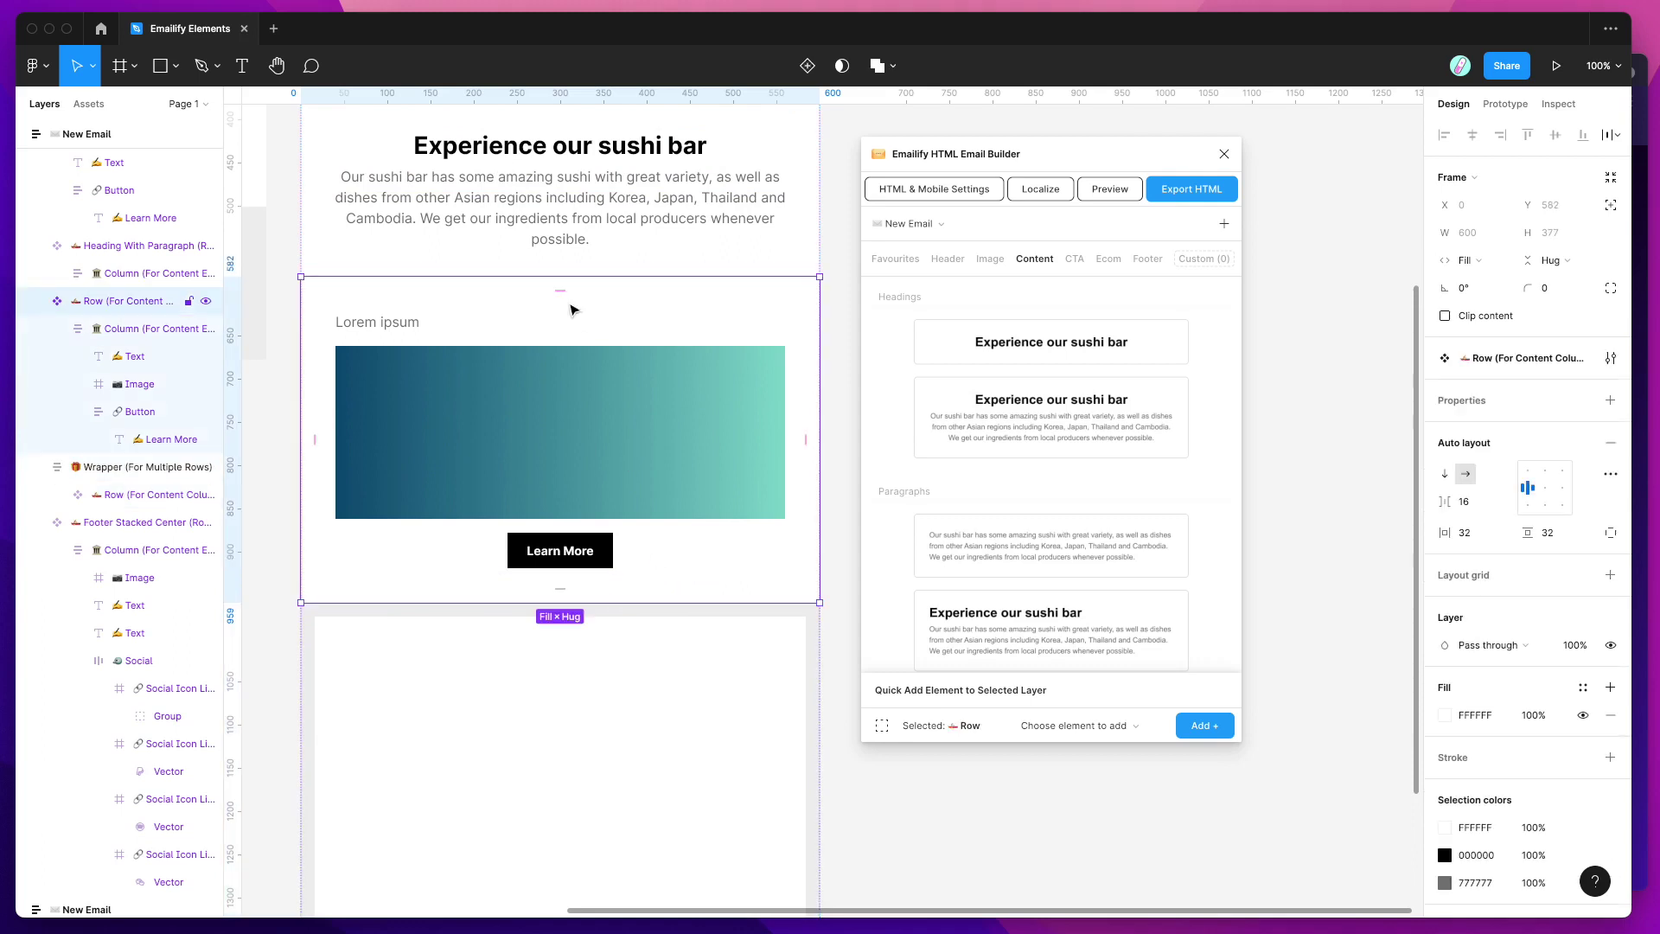
shift+click(562, 263)
scroll(538, 320, up, 1)
scroll(535, 333, down, 2)
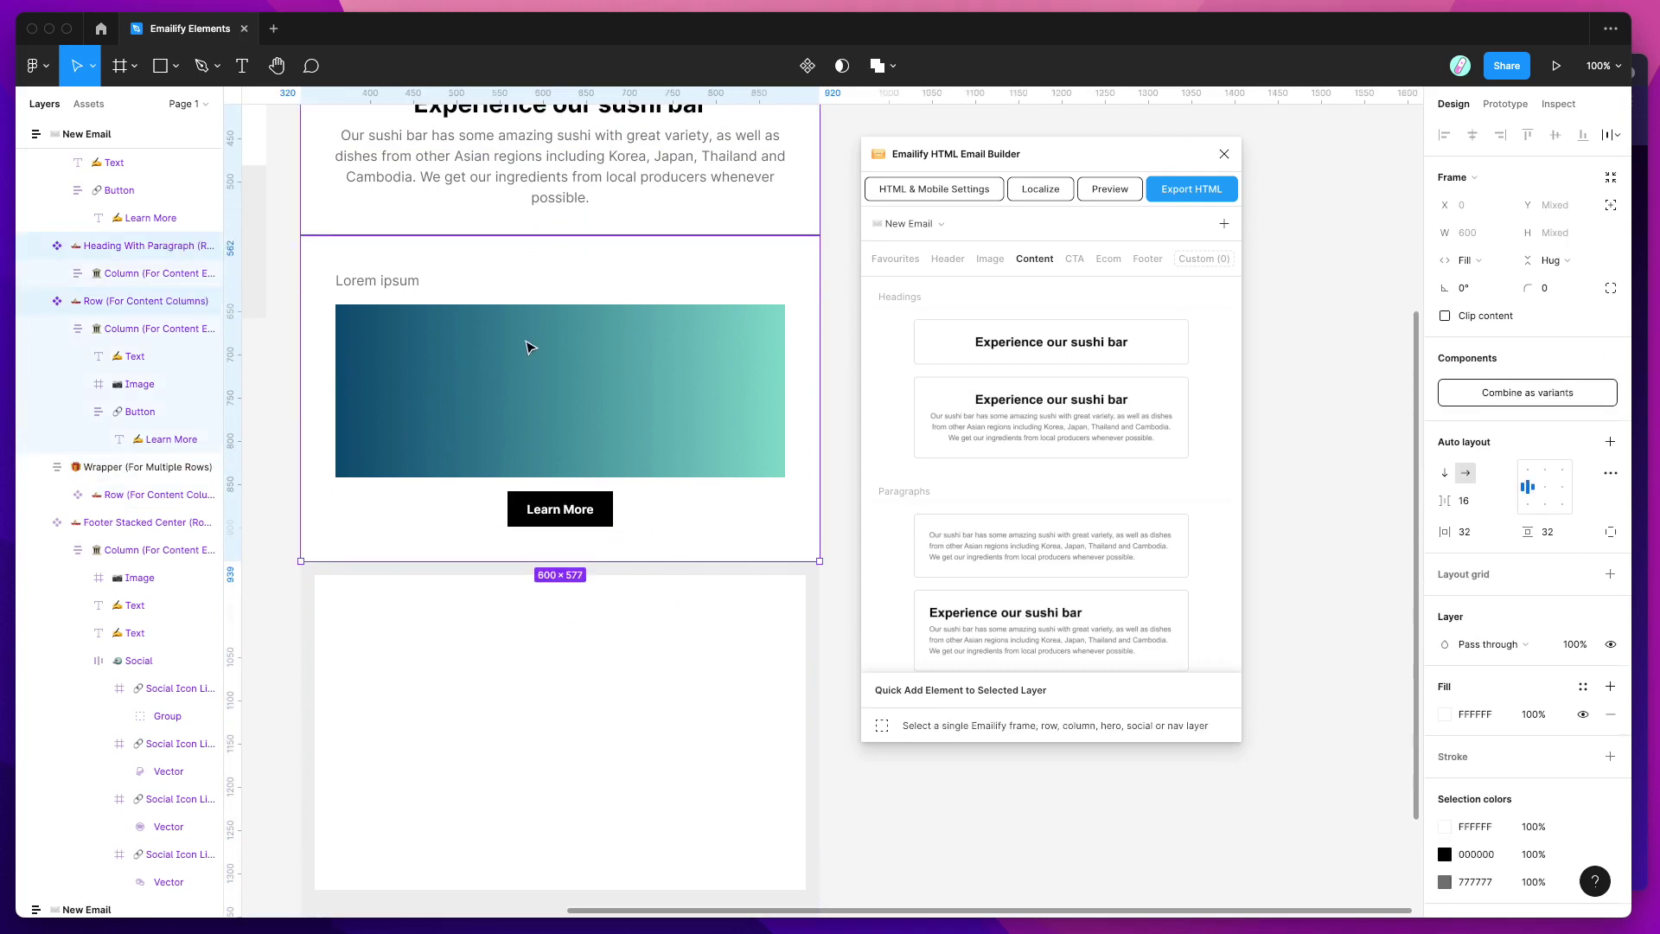
drag(120, 251, 127, 474)
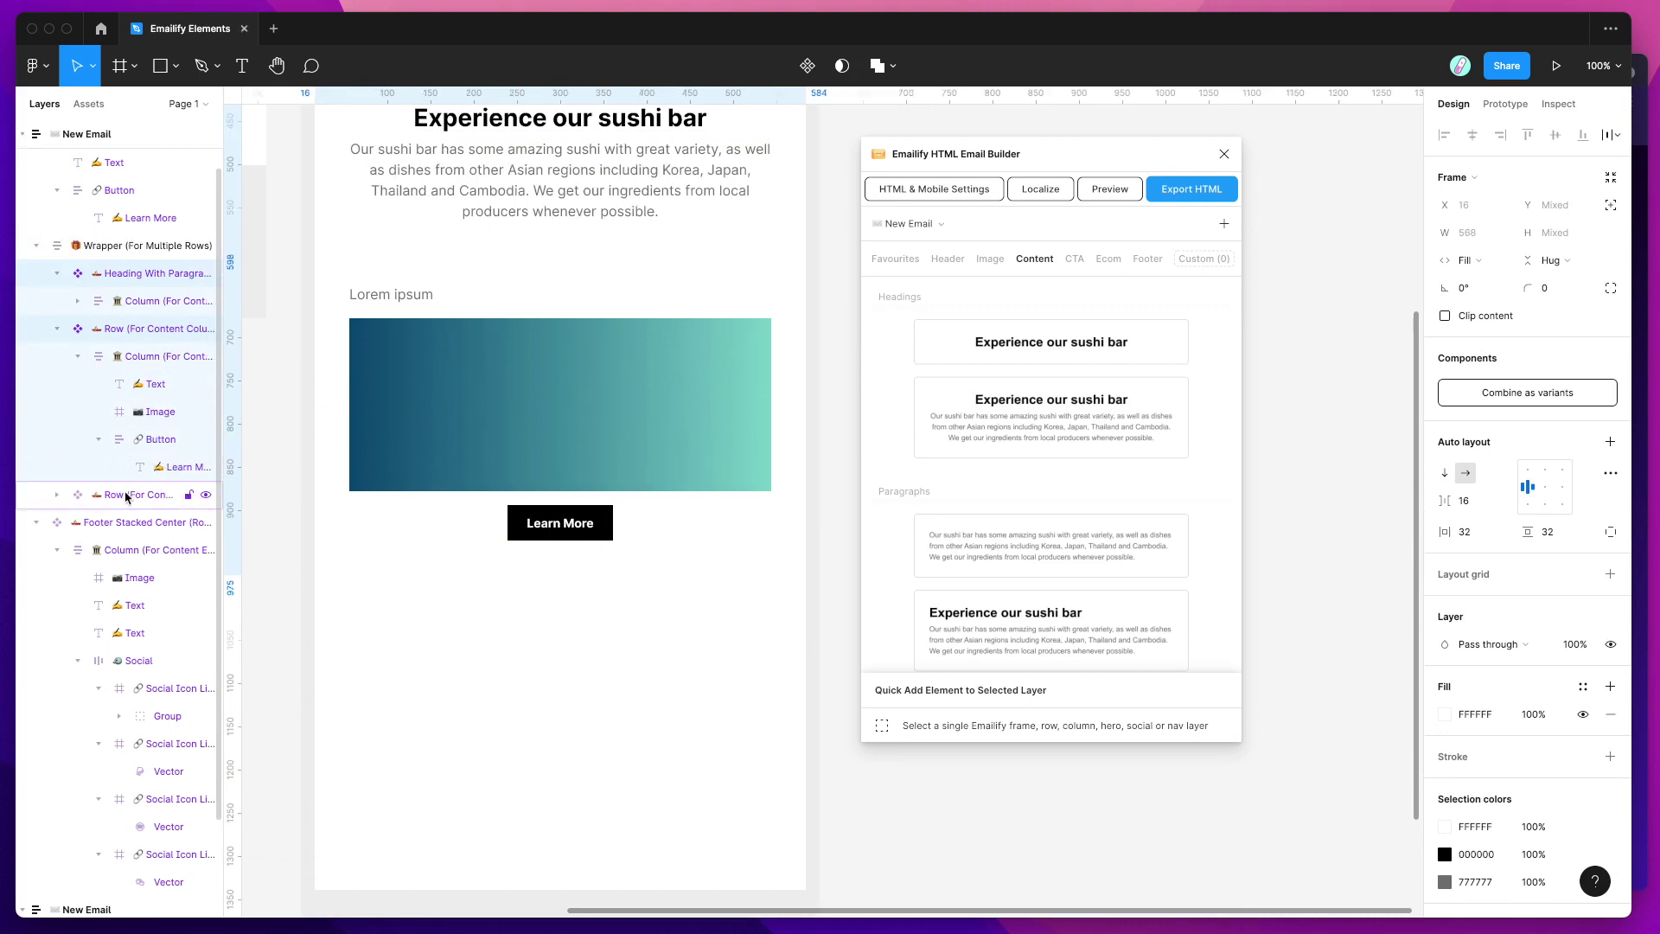
click(125, 496)
key(Delete)
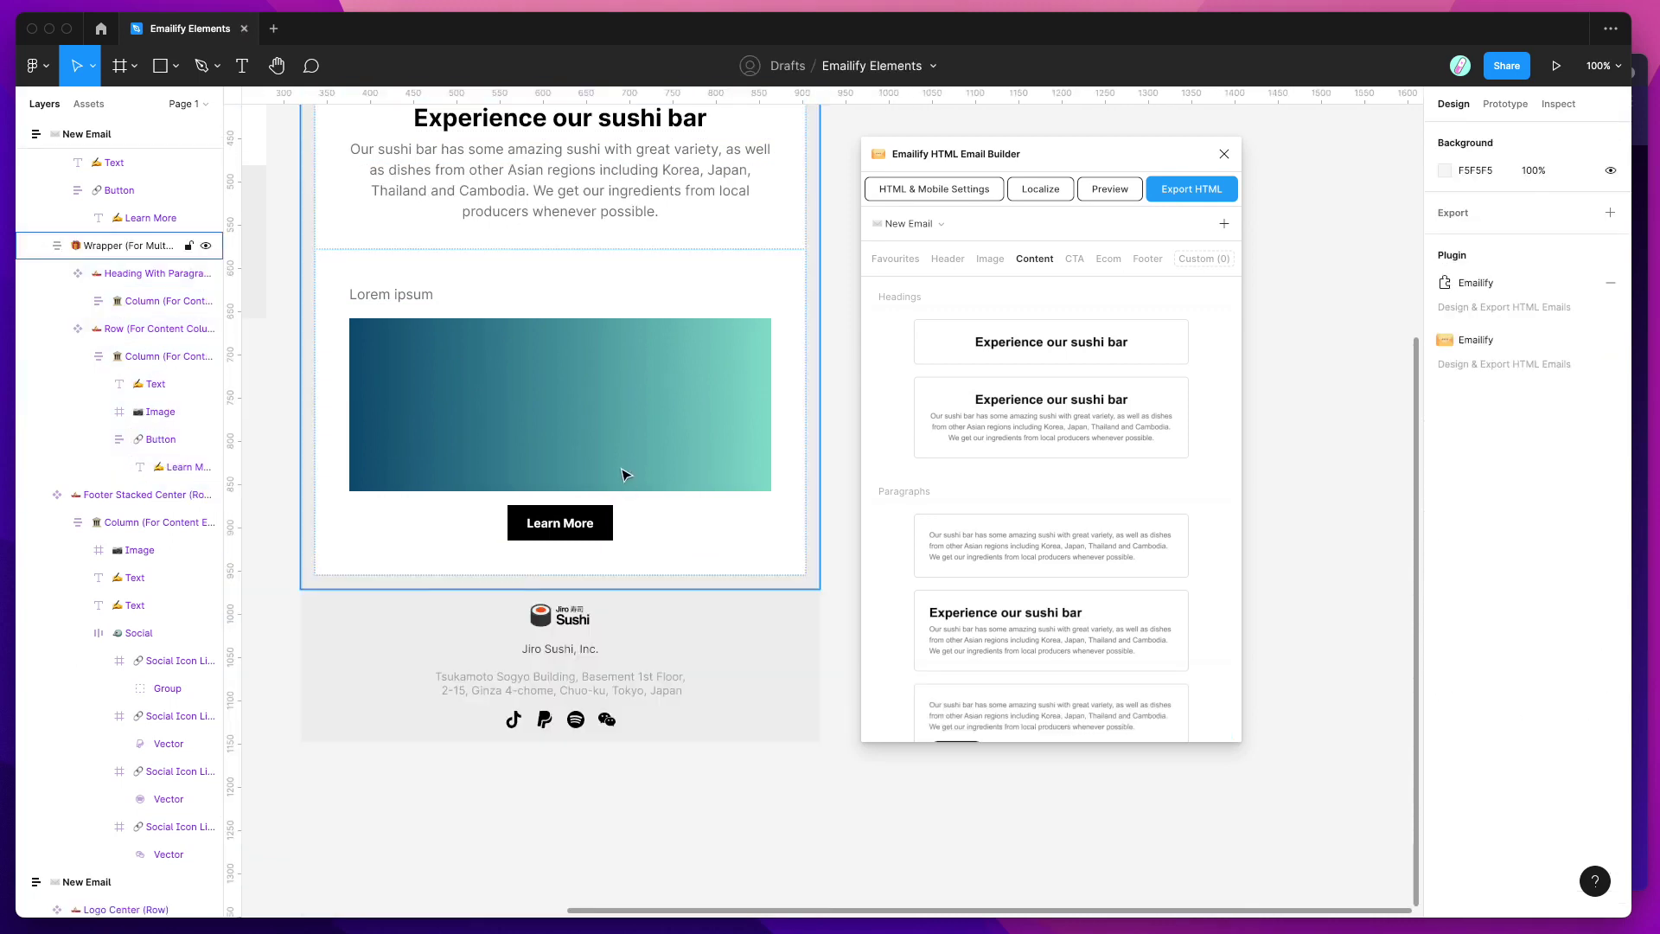
- Select the wrapper below the hero section and collapse its two rows in the layer list
scroll(622, 474, up, 4)
click(317, 243)
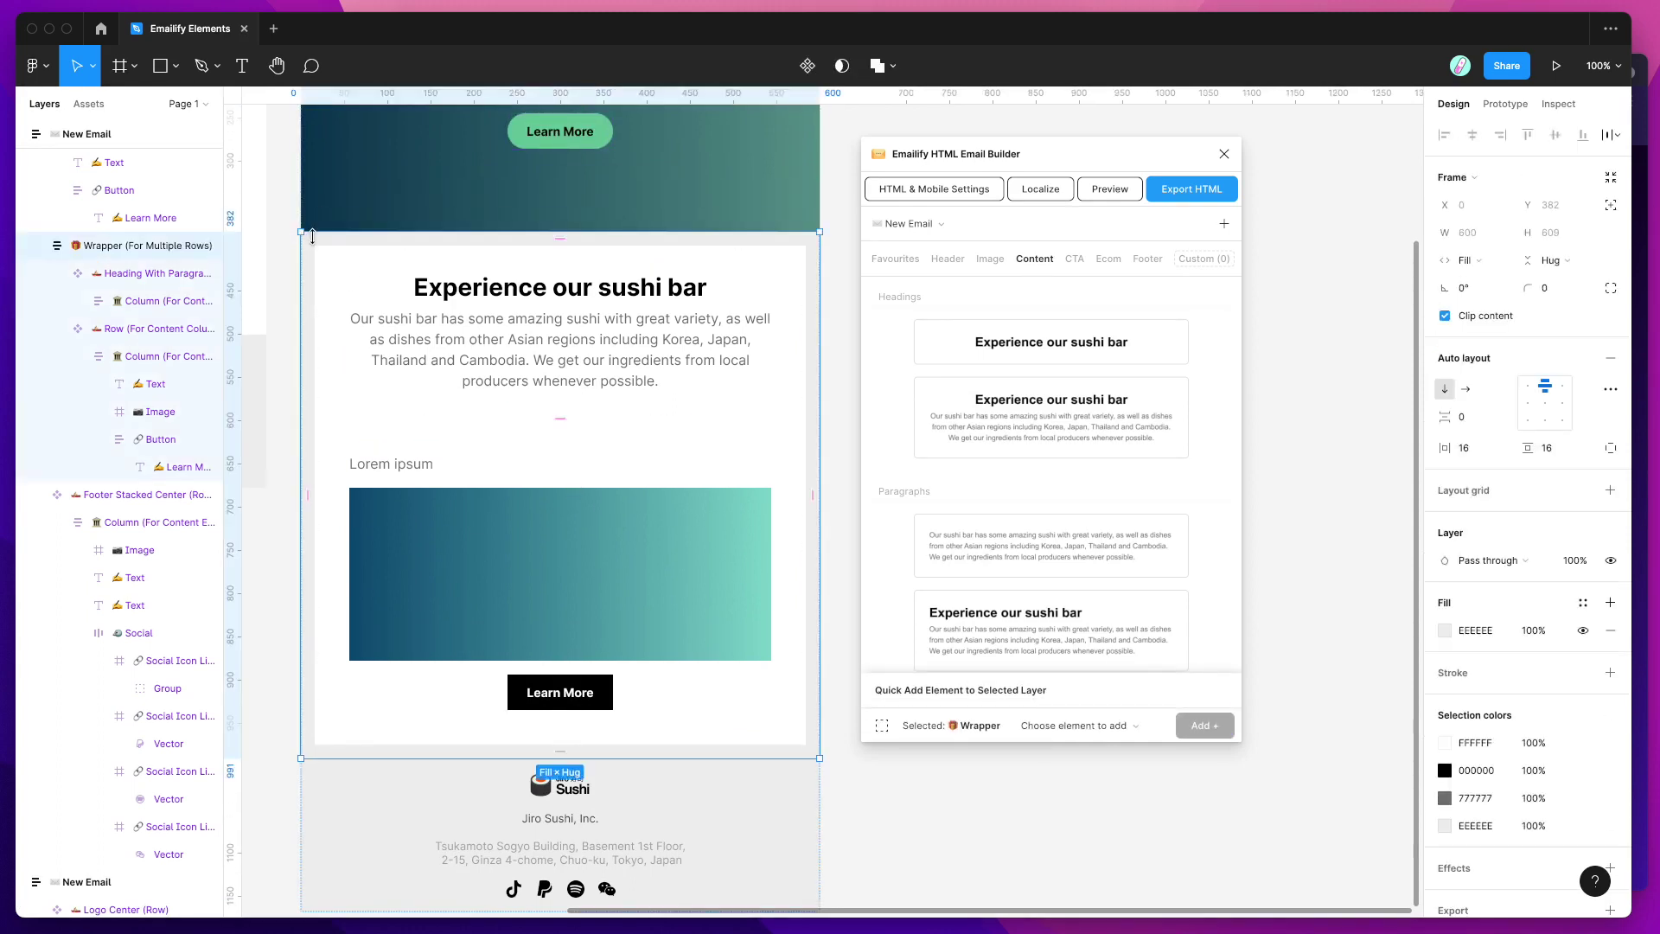
click(57, 273)
click(57, 301)
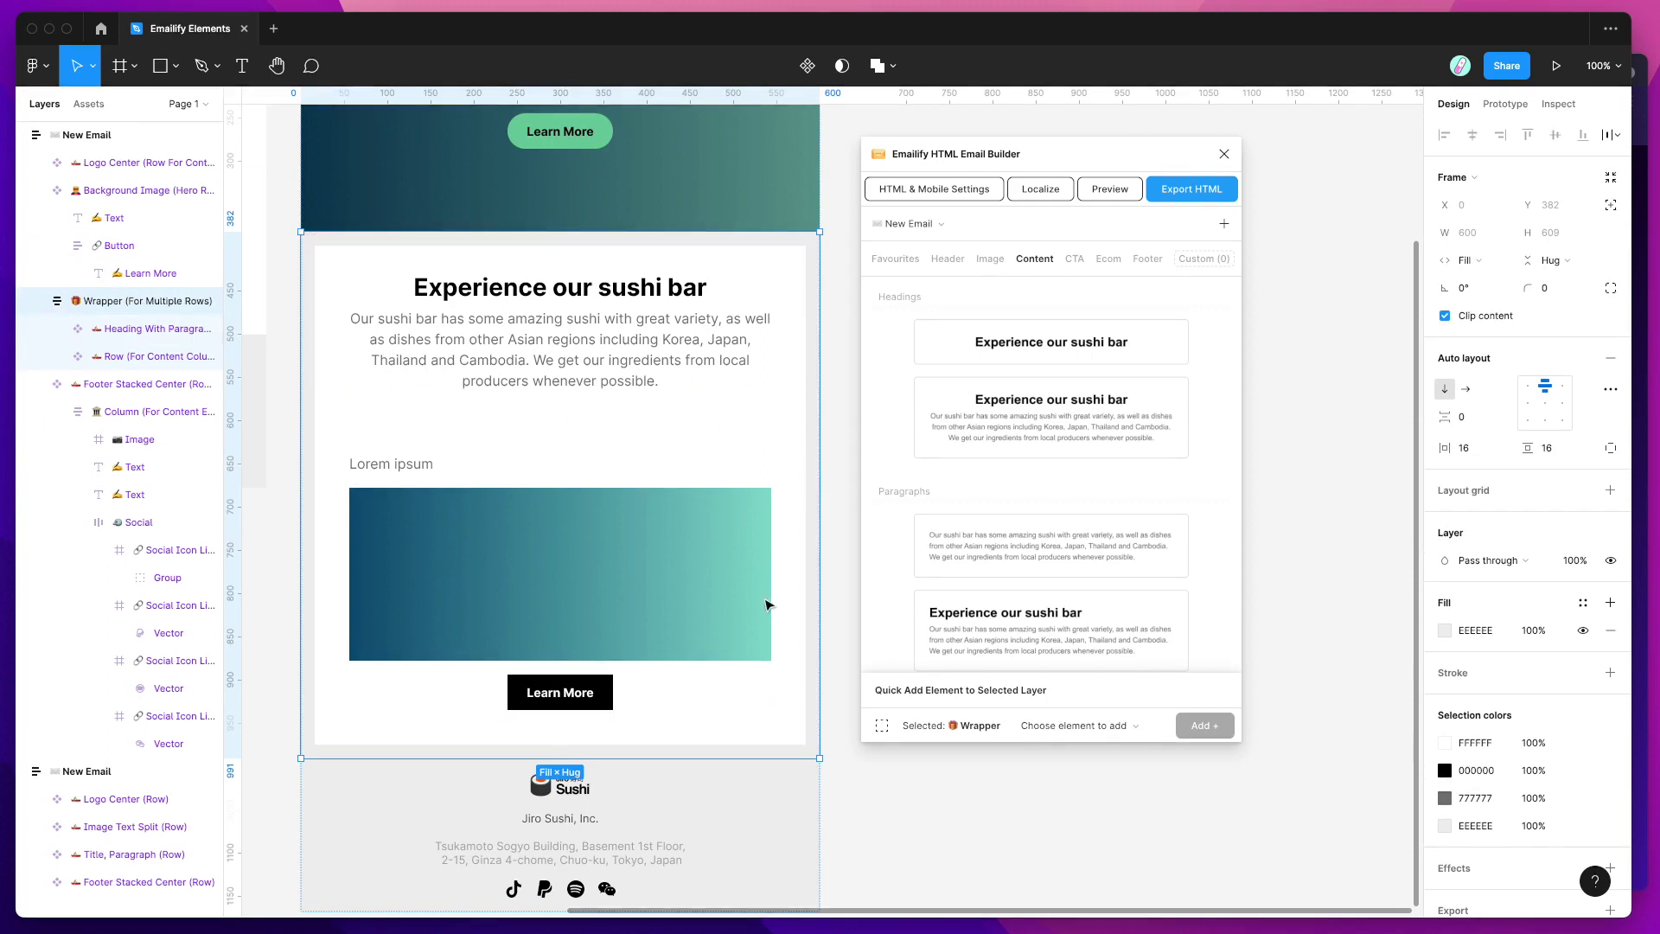
- Change the wrapper's background fill to the light green DDEB88, moving the plugin window out of the way
click(1445, 630)
drag(1119, 155, 1044, 149)
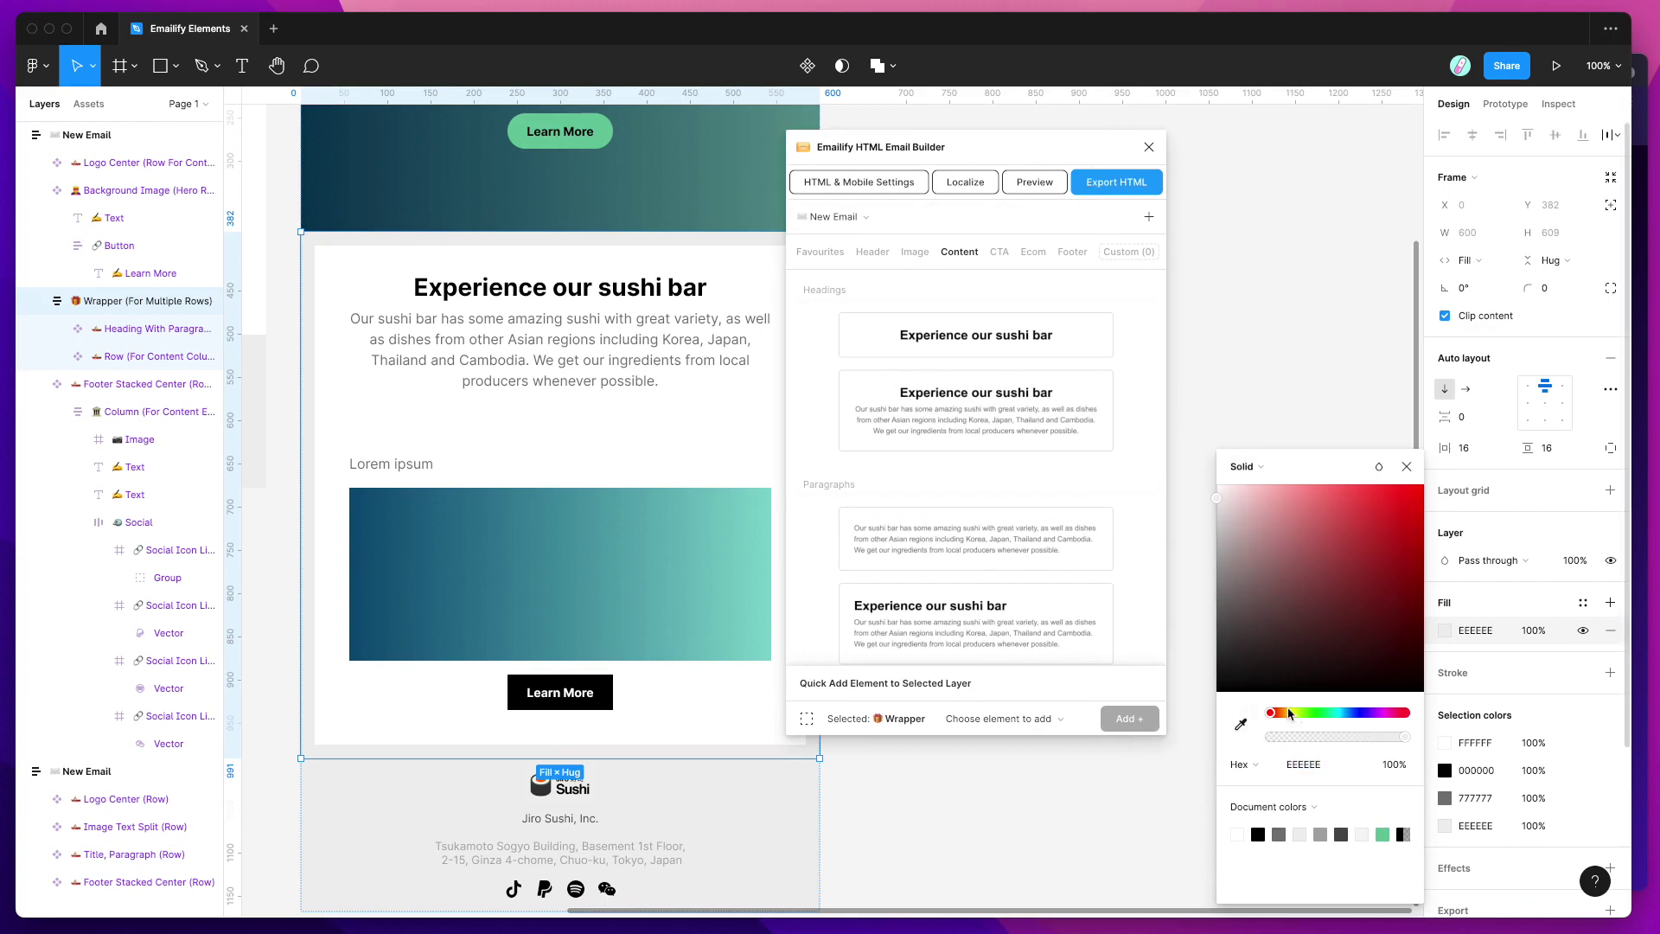
click(1294, 712)
drag(1316, 571, 1303, 502)
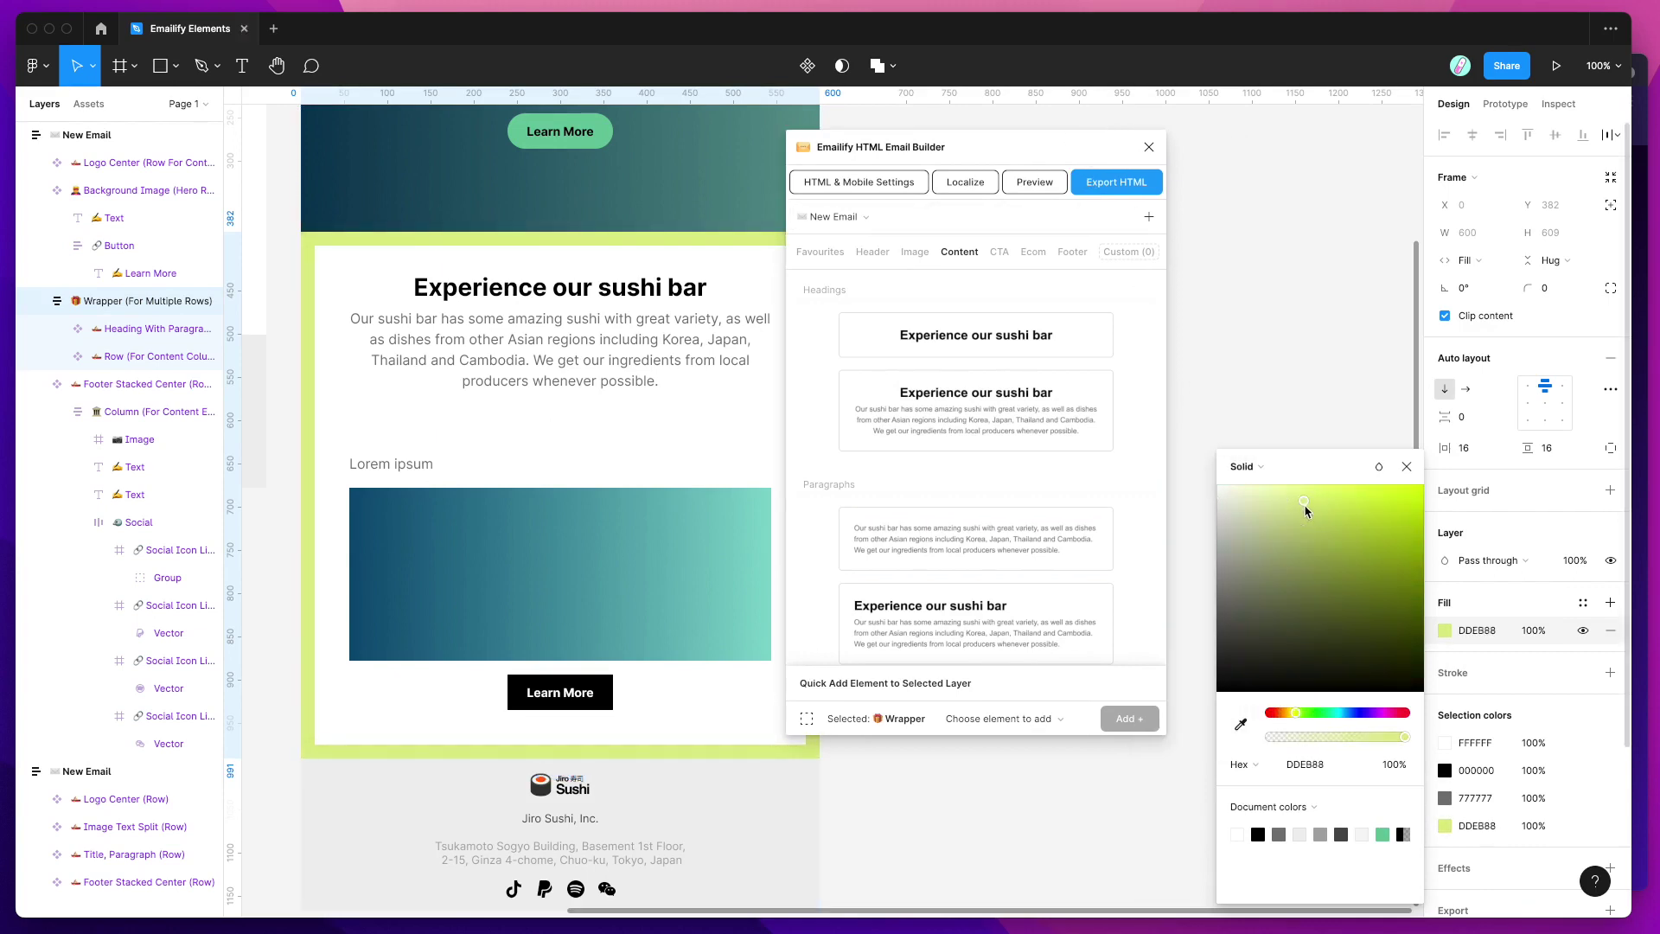
click(1408, 467)
drag(1012, 166, 1148, 196)
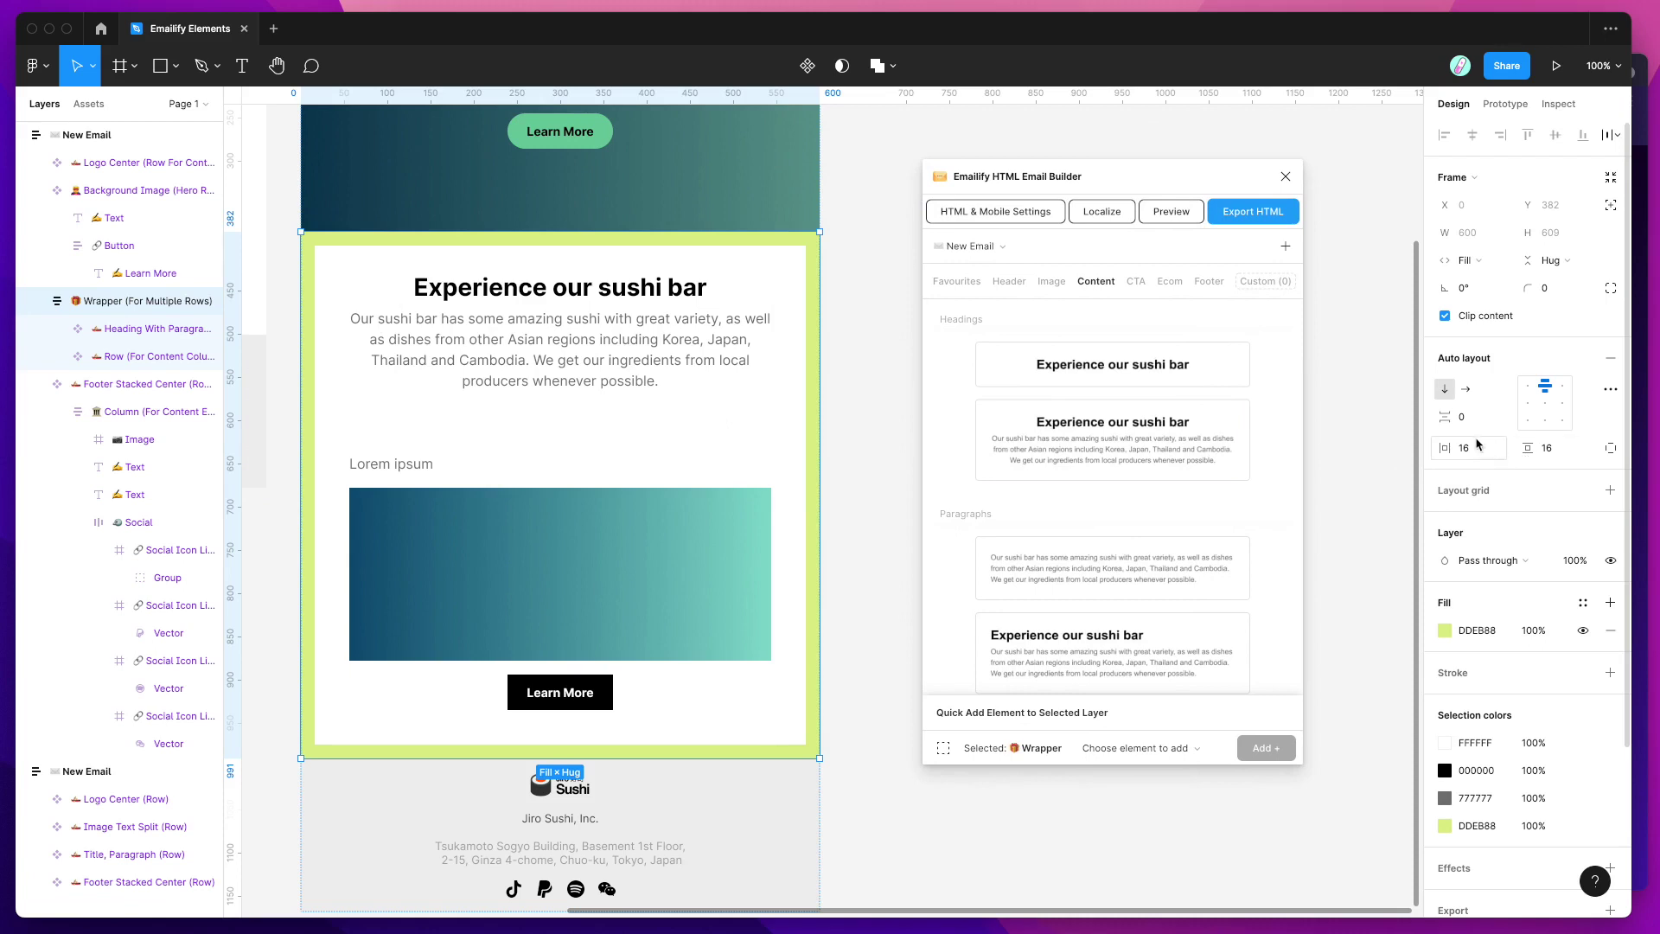
- Try a spacing of 18 between the wrapper's rows, restore it to 0, and clear the selection
drag(1444, 417, 1480, 417)
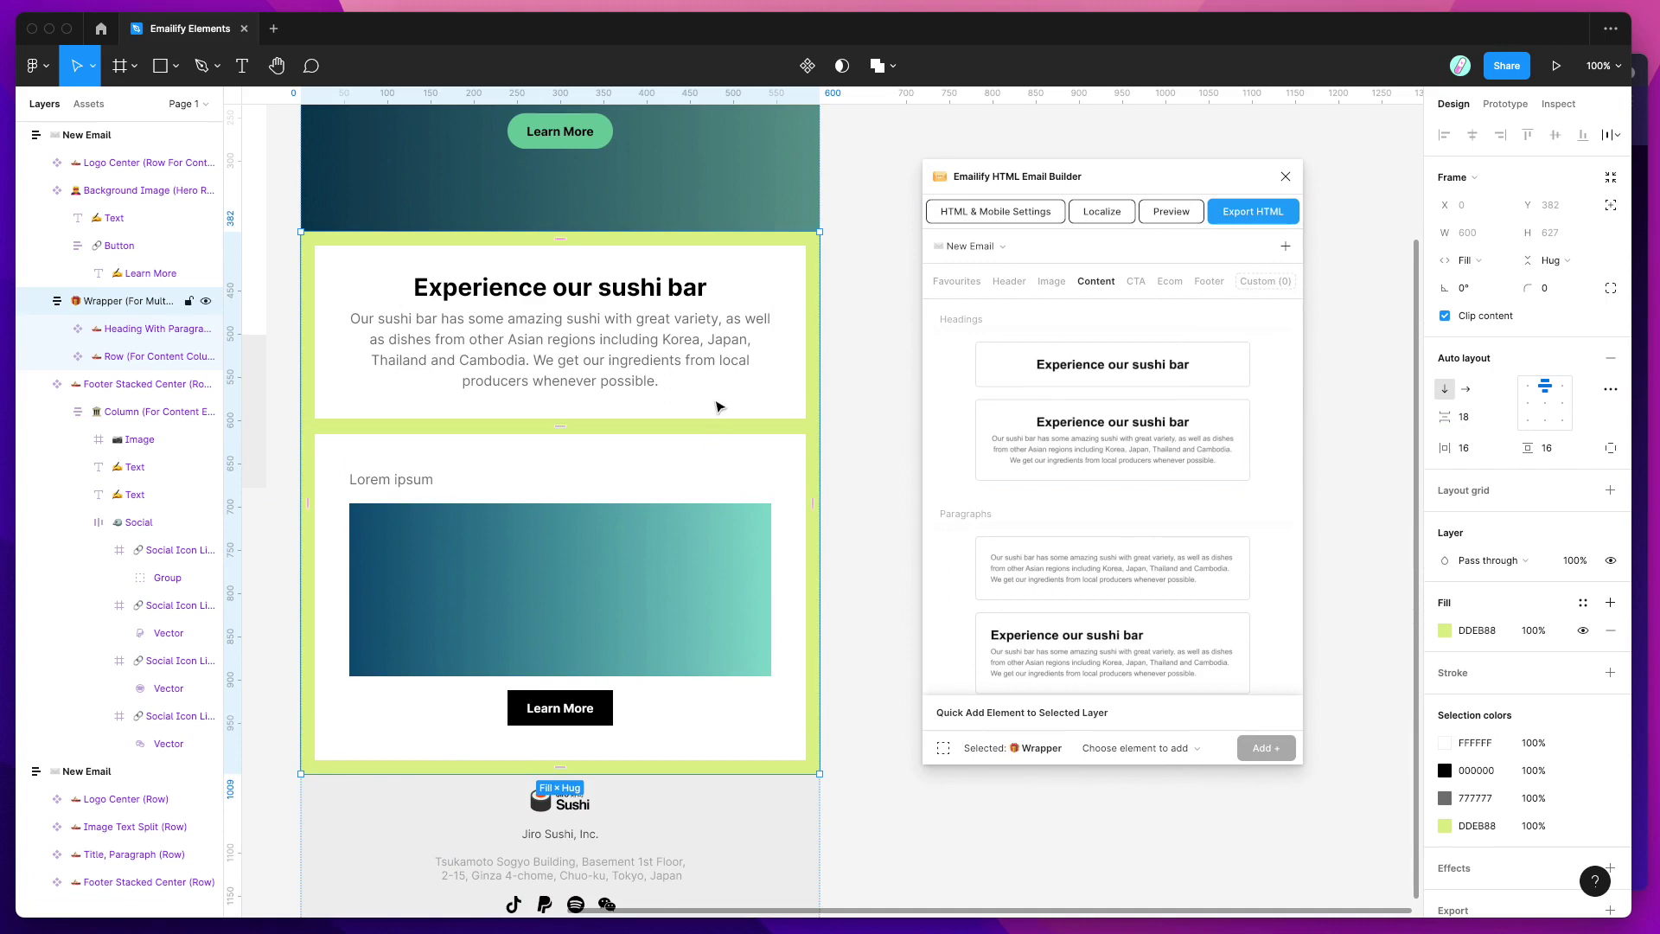
key(0)
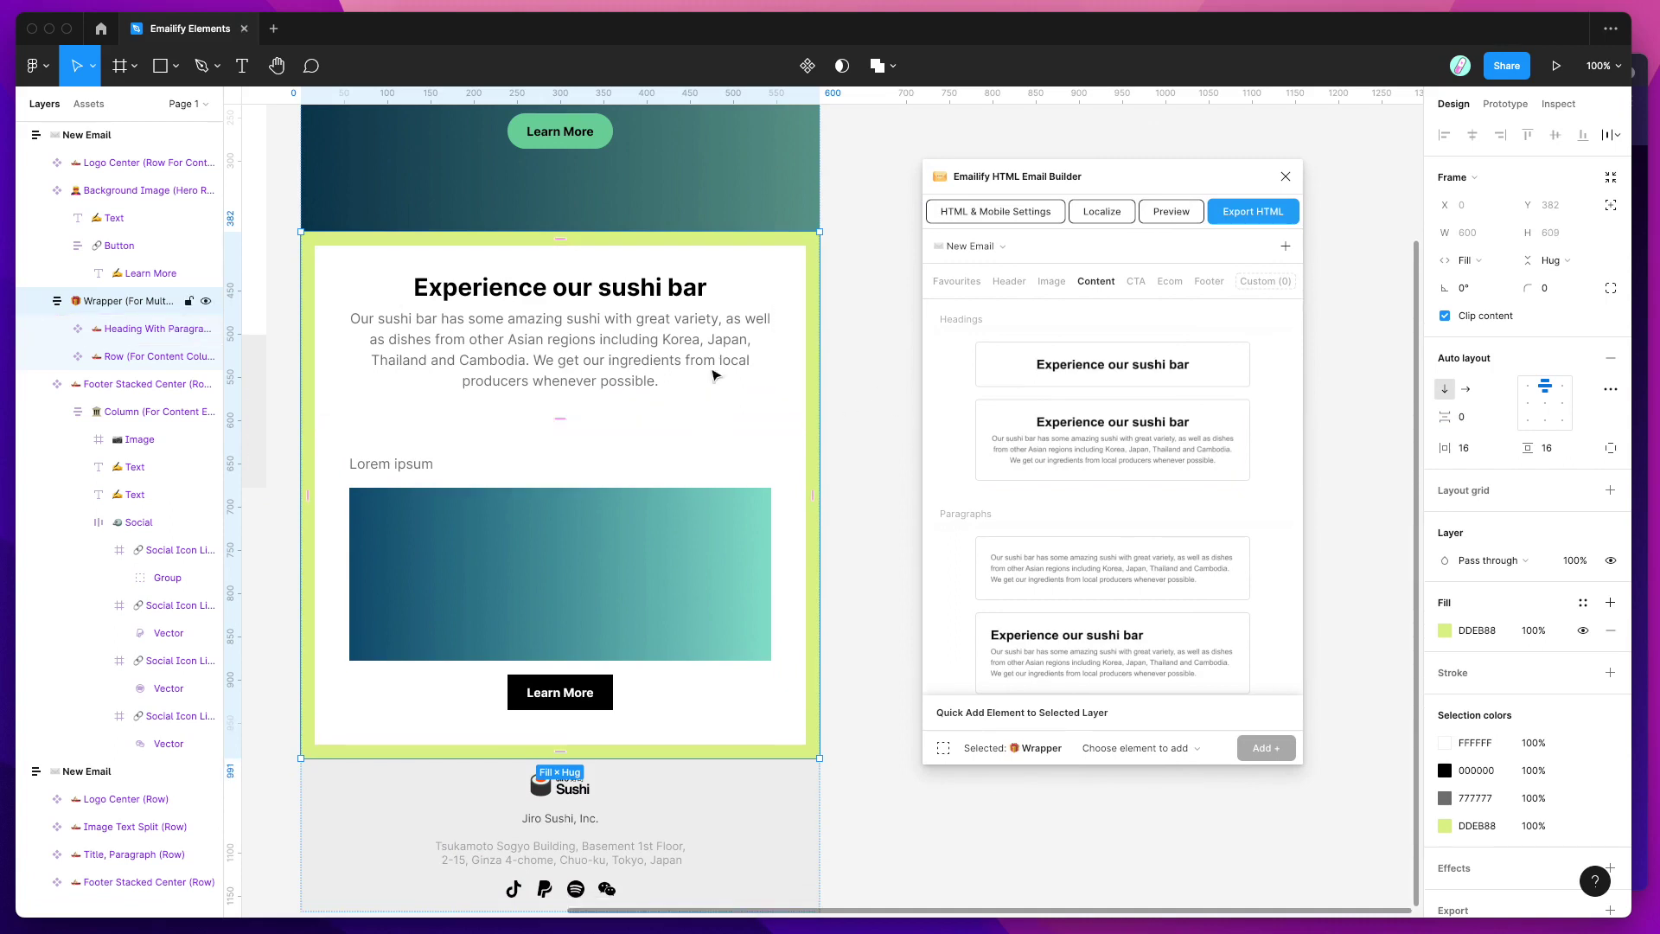
scroll(683, 441, up, 1)
scroll(731, 436, up, 6)
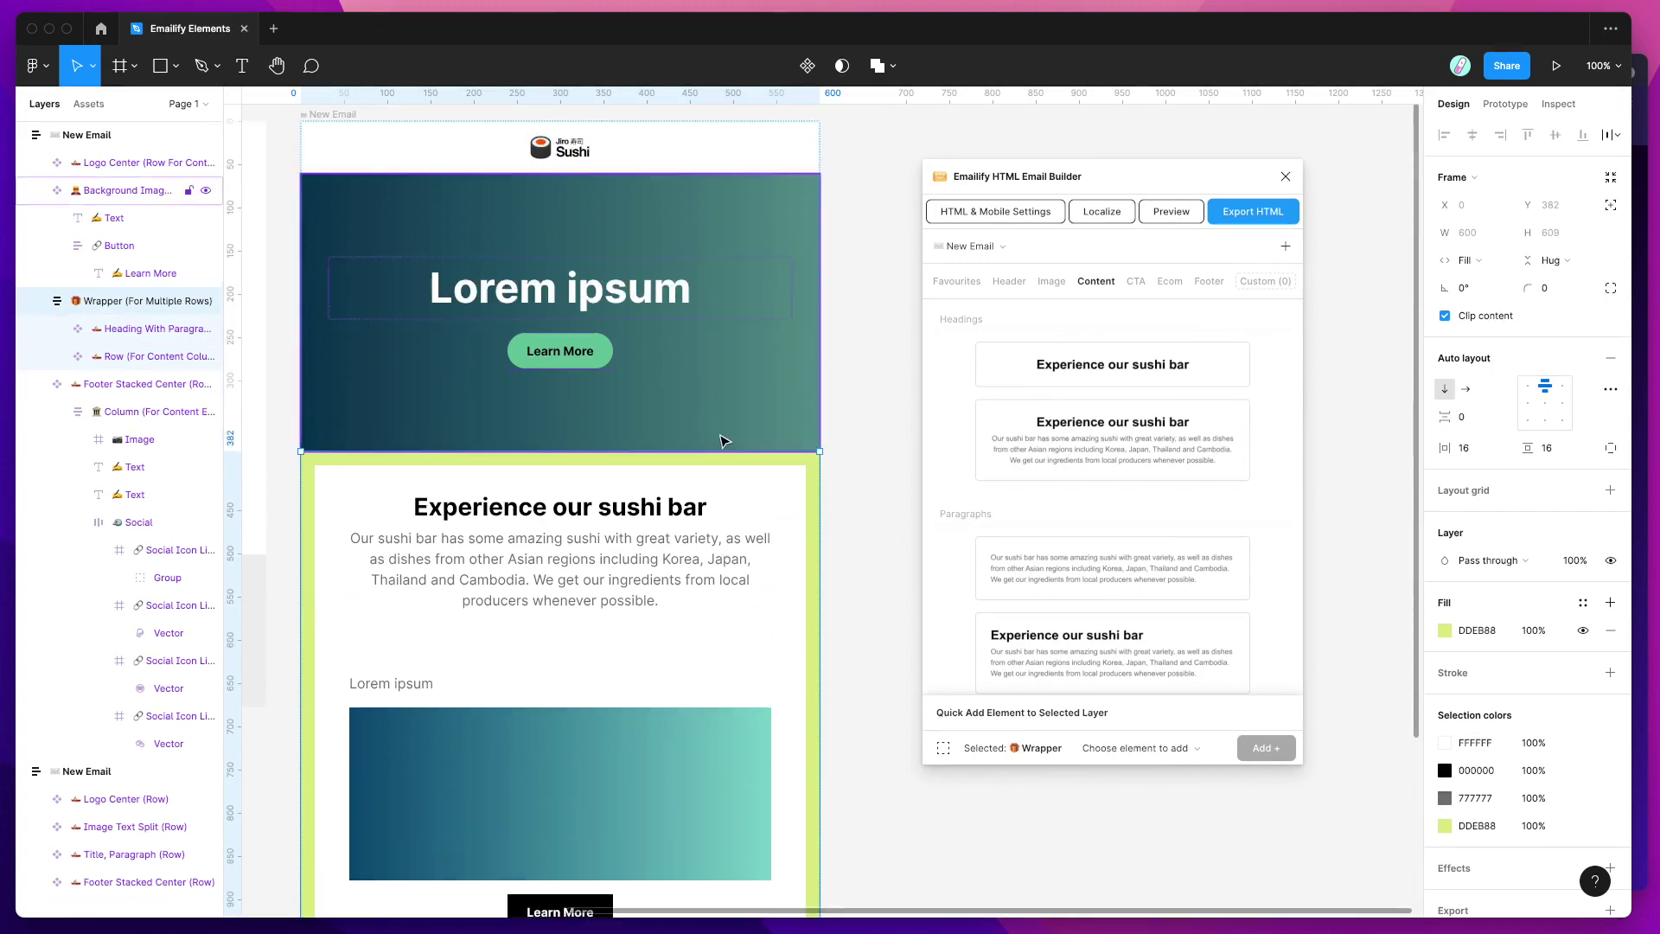
click(860, 409)
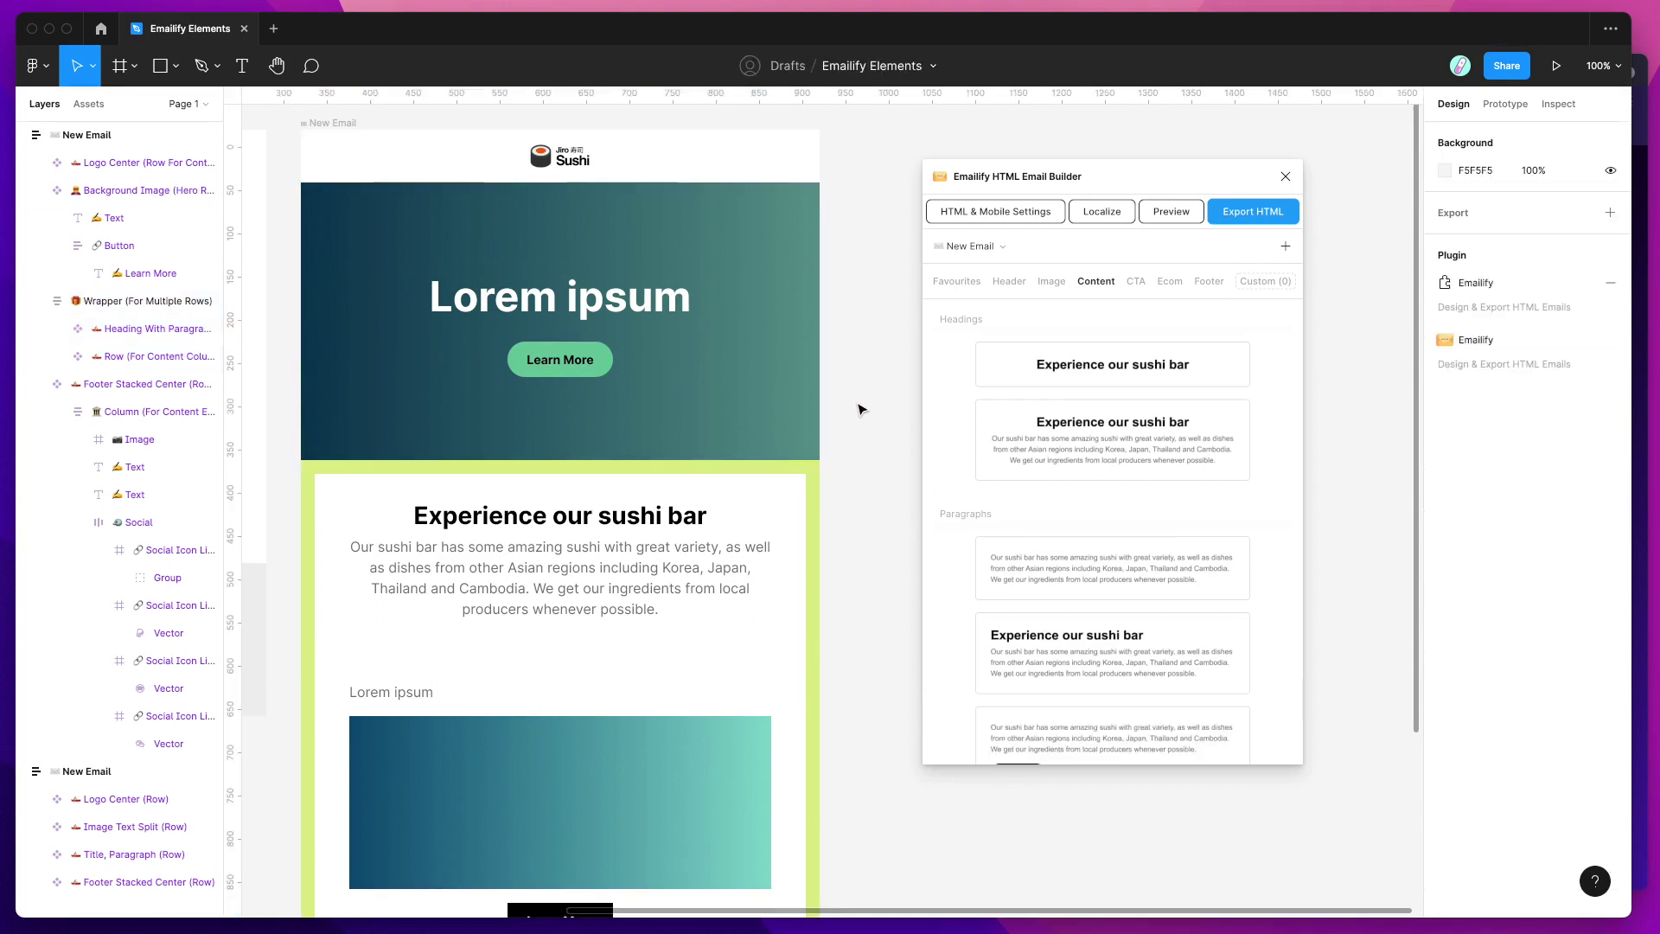
- Add a Navigation Links element to the hero section below its button
click(674, 375)
click(1163, 749)
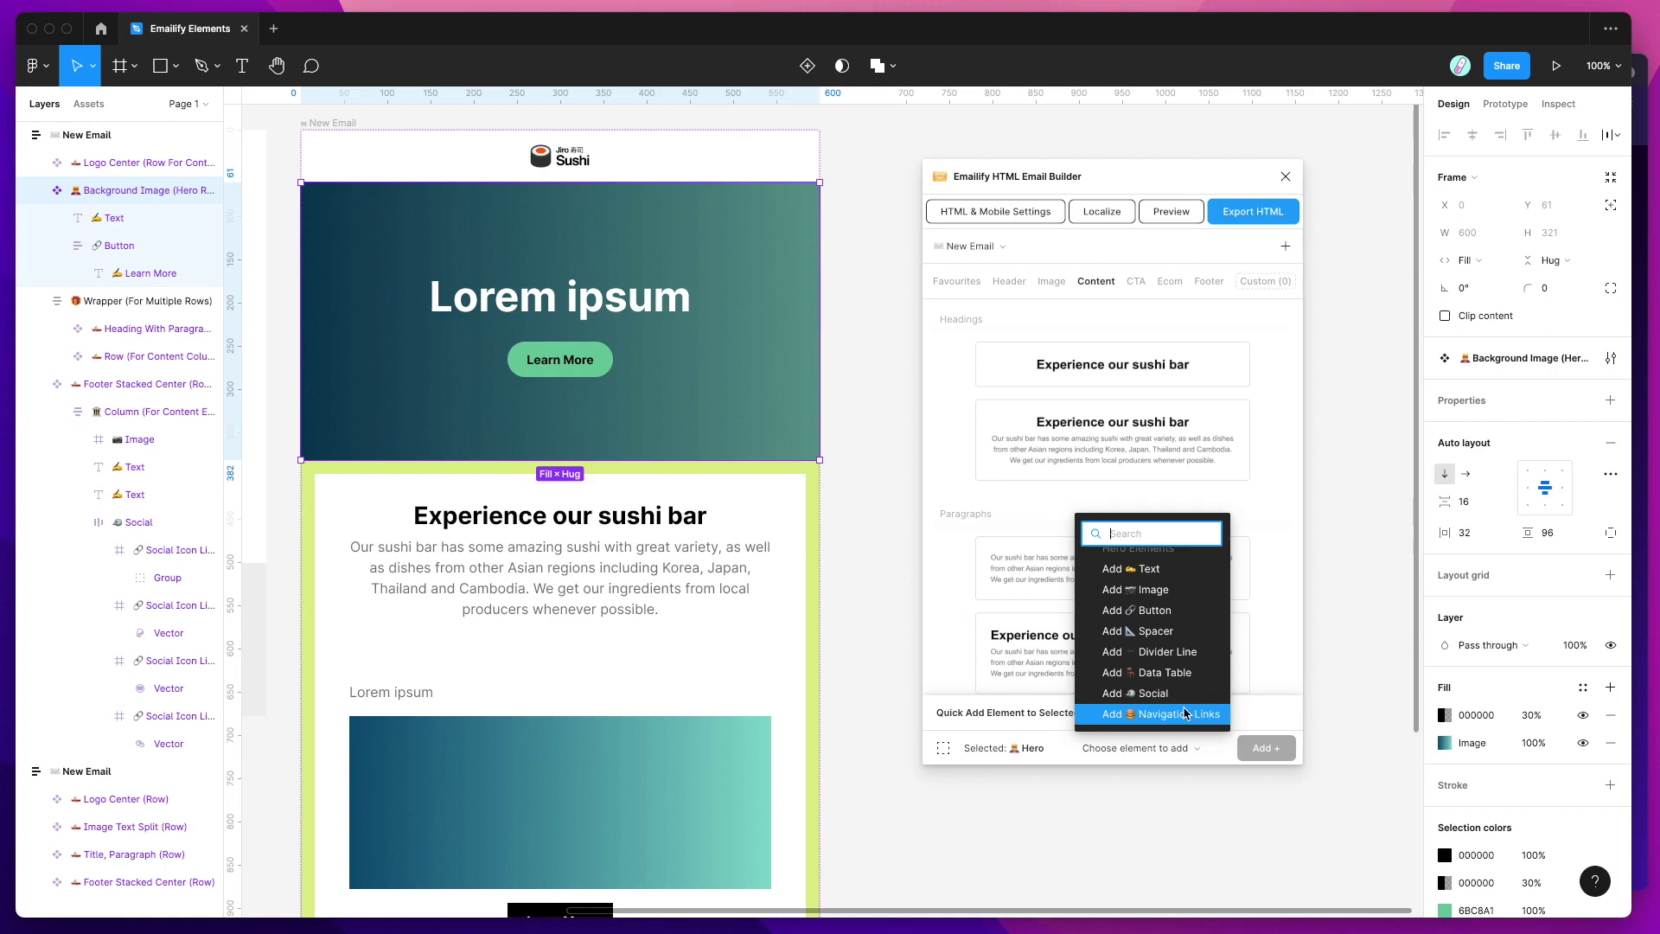
click(1159, 714)
click(1260, 751)
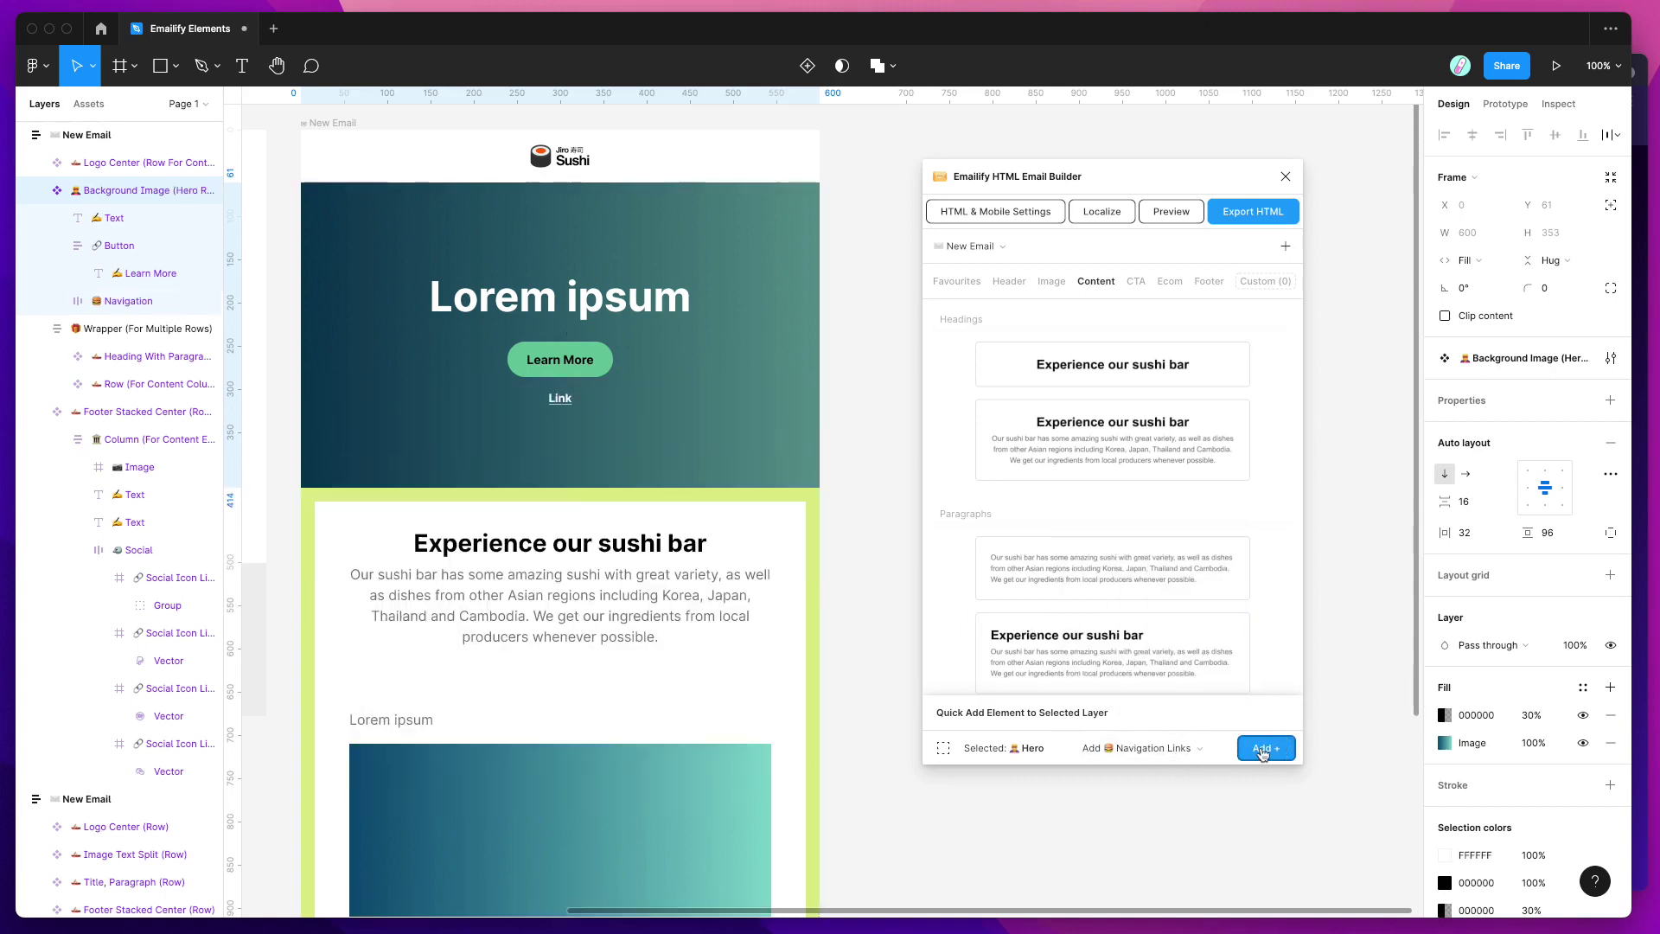
- Add an extra Navigation Link to the hero's navigation and delete that link again
click(562, 403)
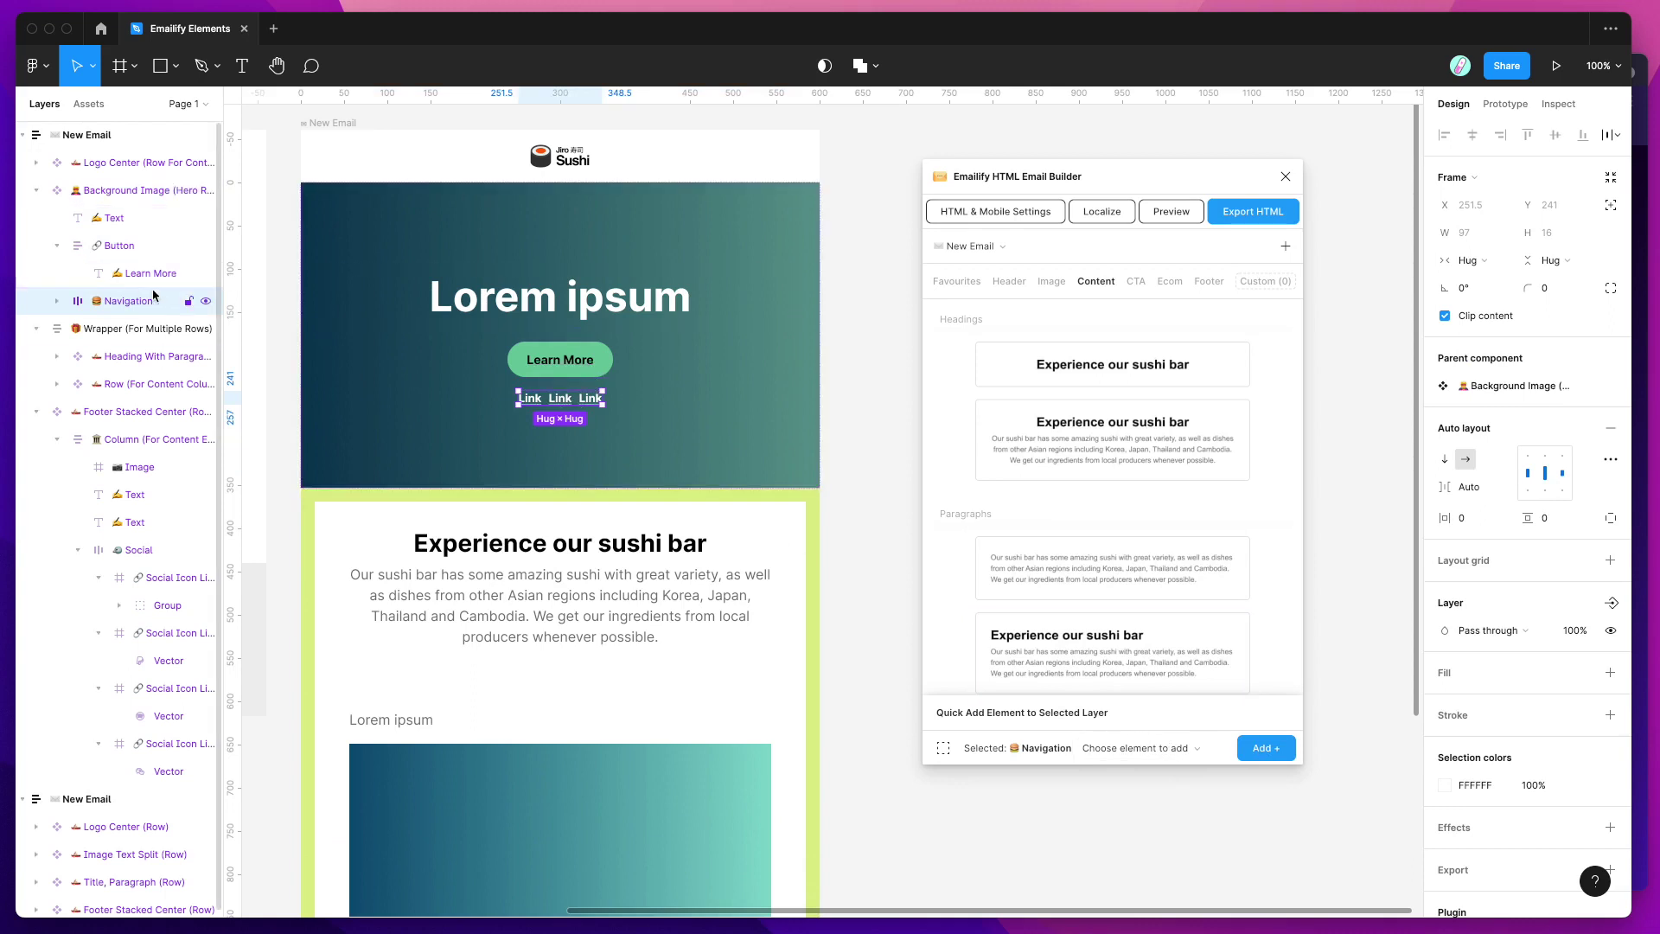
click(1139, 754)
click(1158, 713)
click(1264, 747)
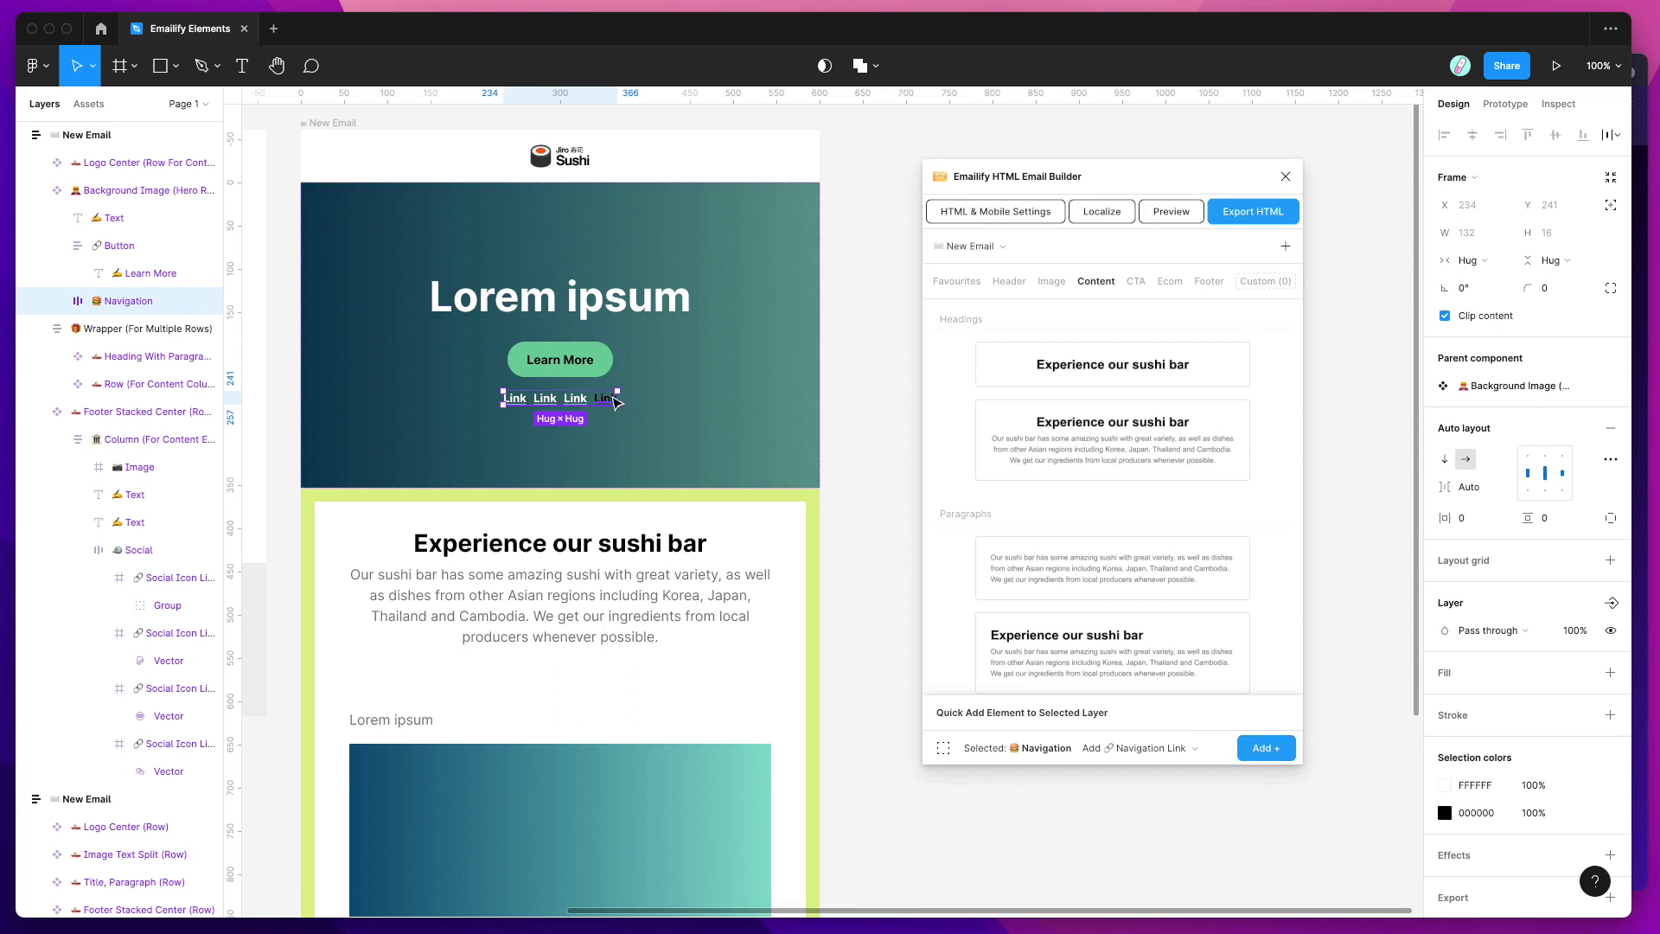
click(606, 398)
key(Delete)
- Check the Clickable Link URL field in the middle navigation link's settings, leave it empty, and close the settings
click(571, 403)
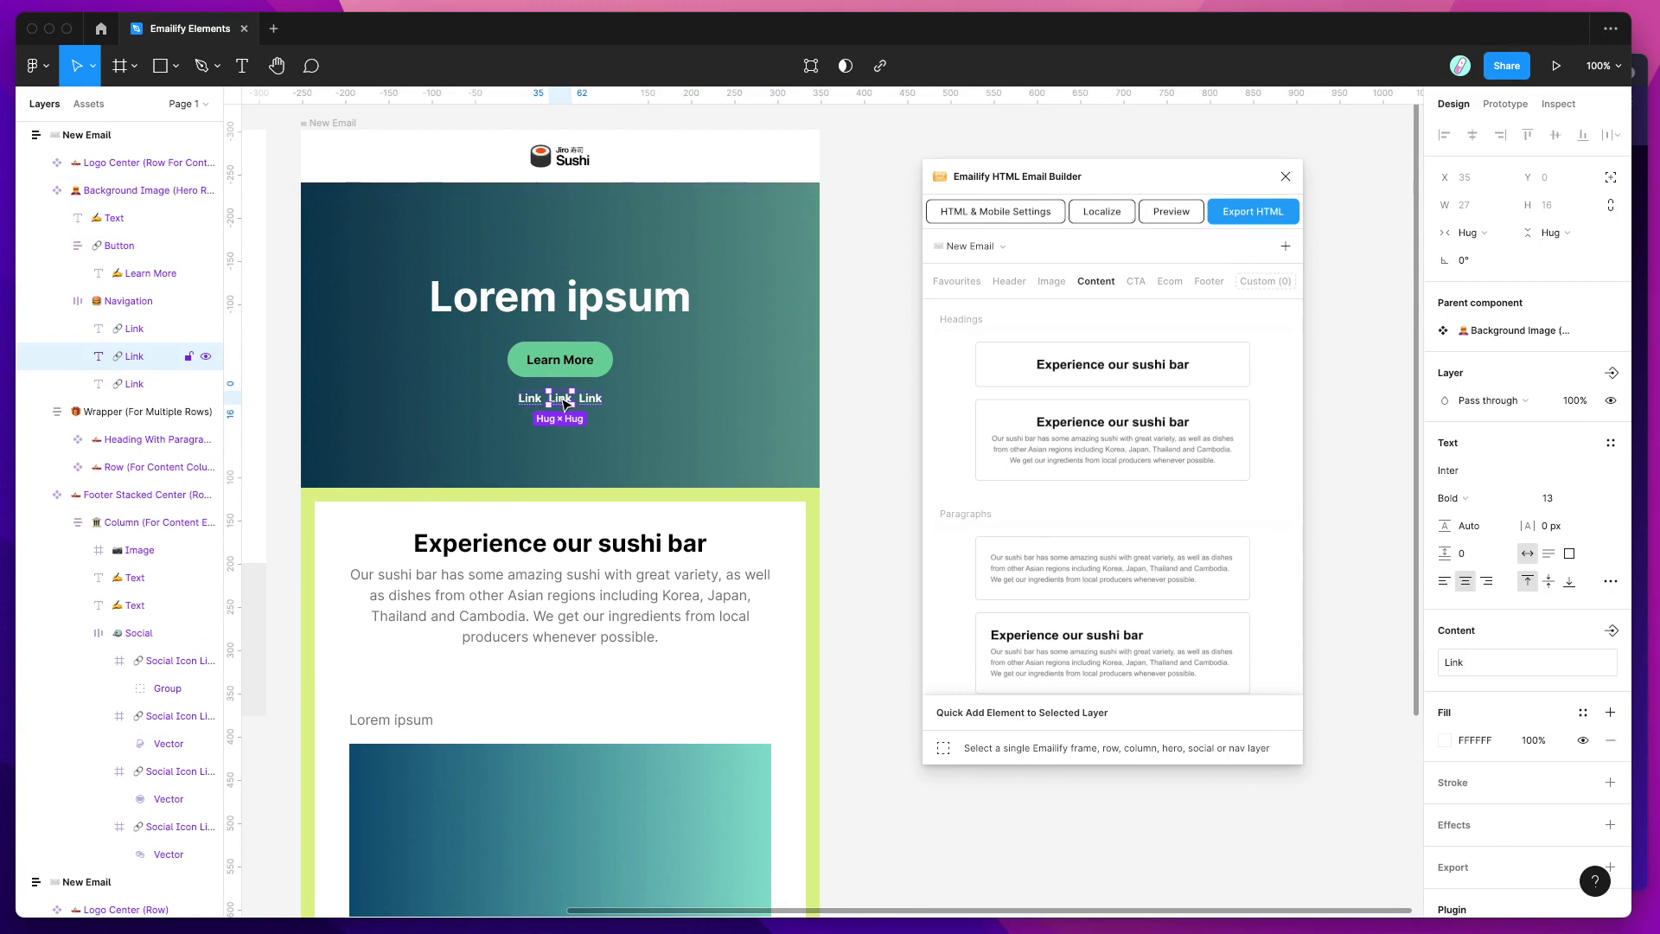
click(995, 214)
click(1043, 490)
key(BackSpace)
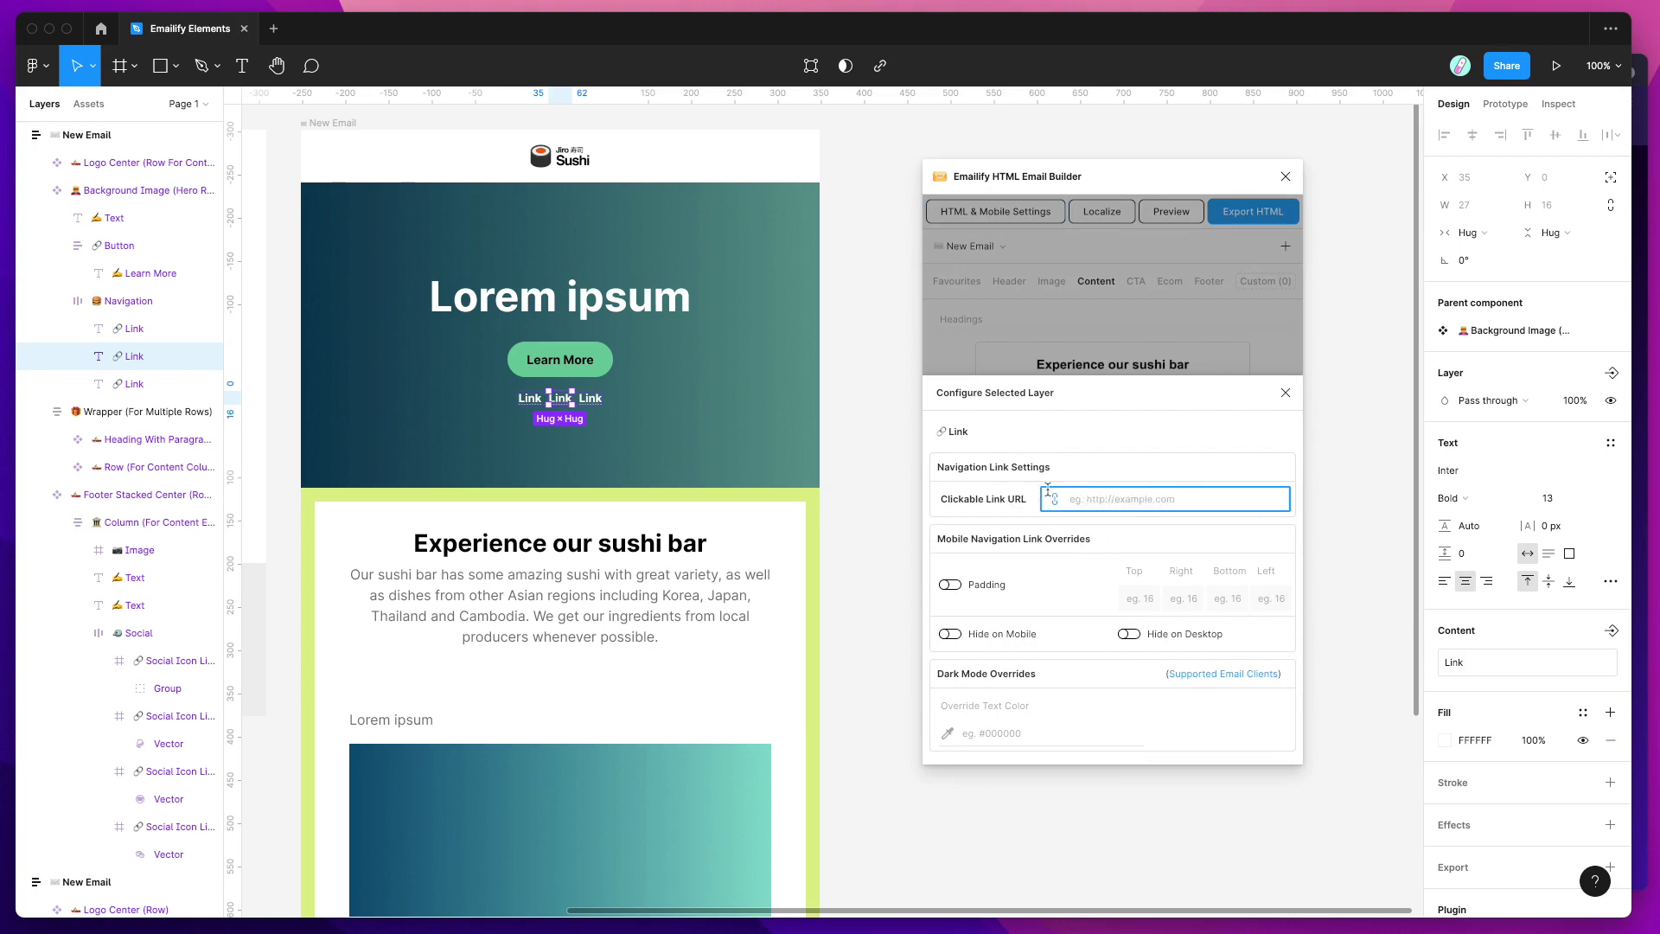
click(1285, 392)
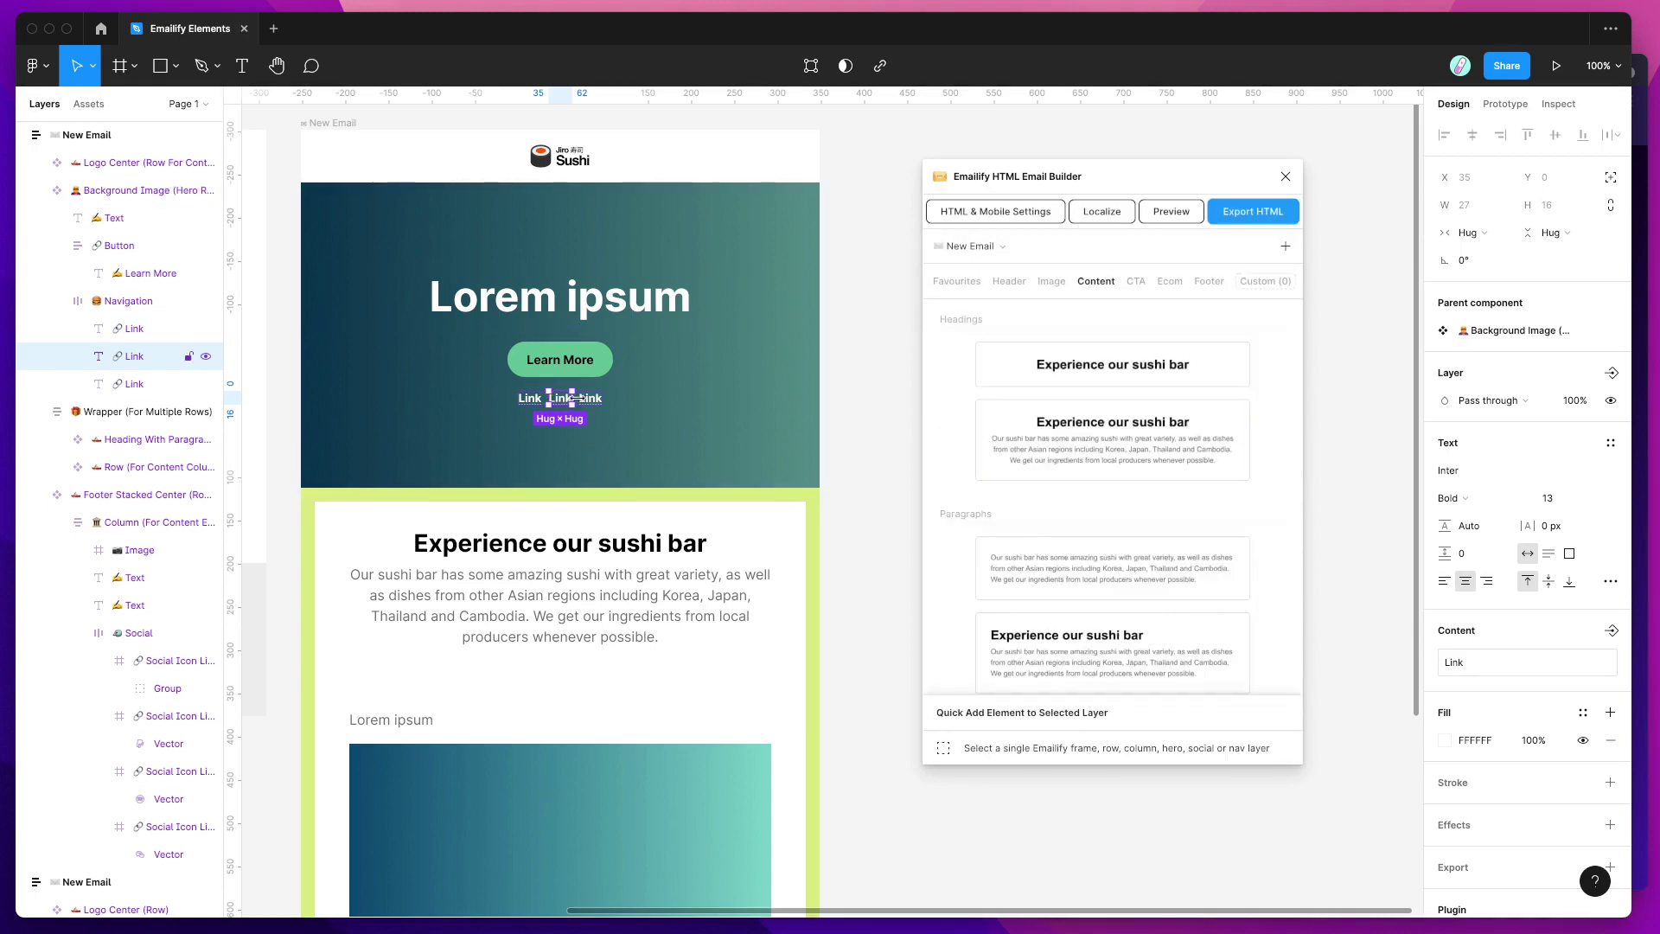
- Change the middle navigation link's text to "Menu Item" and clear the selection
double_click(560, 398)
text(M)
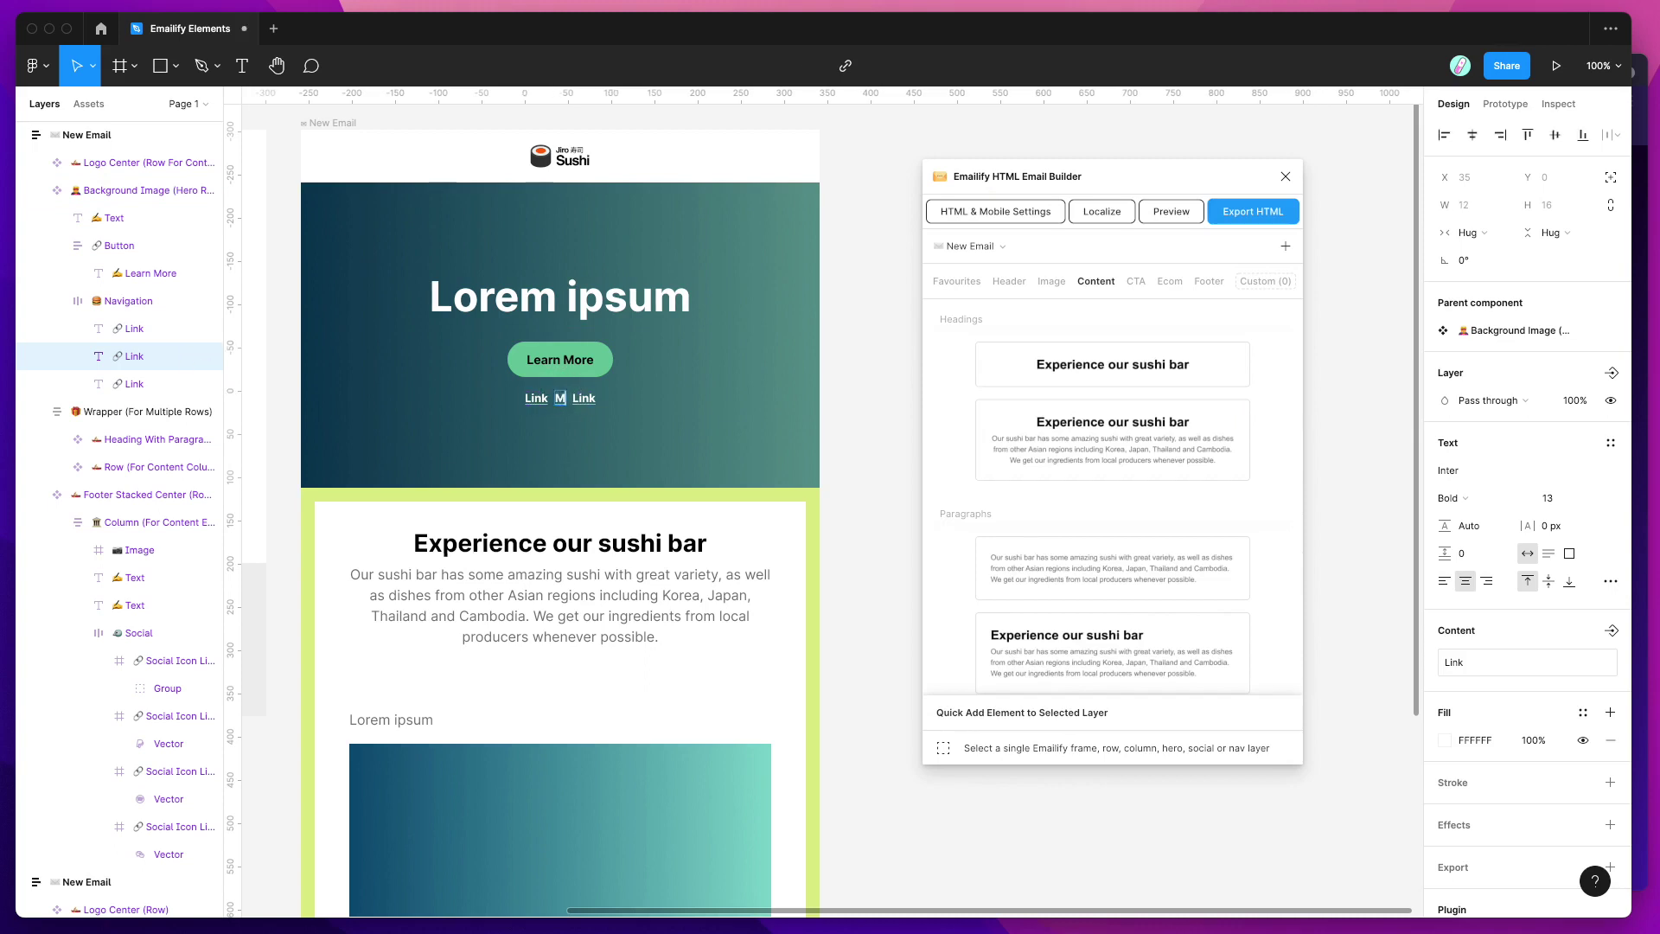
text(enu Item)
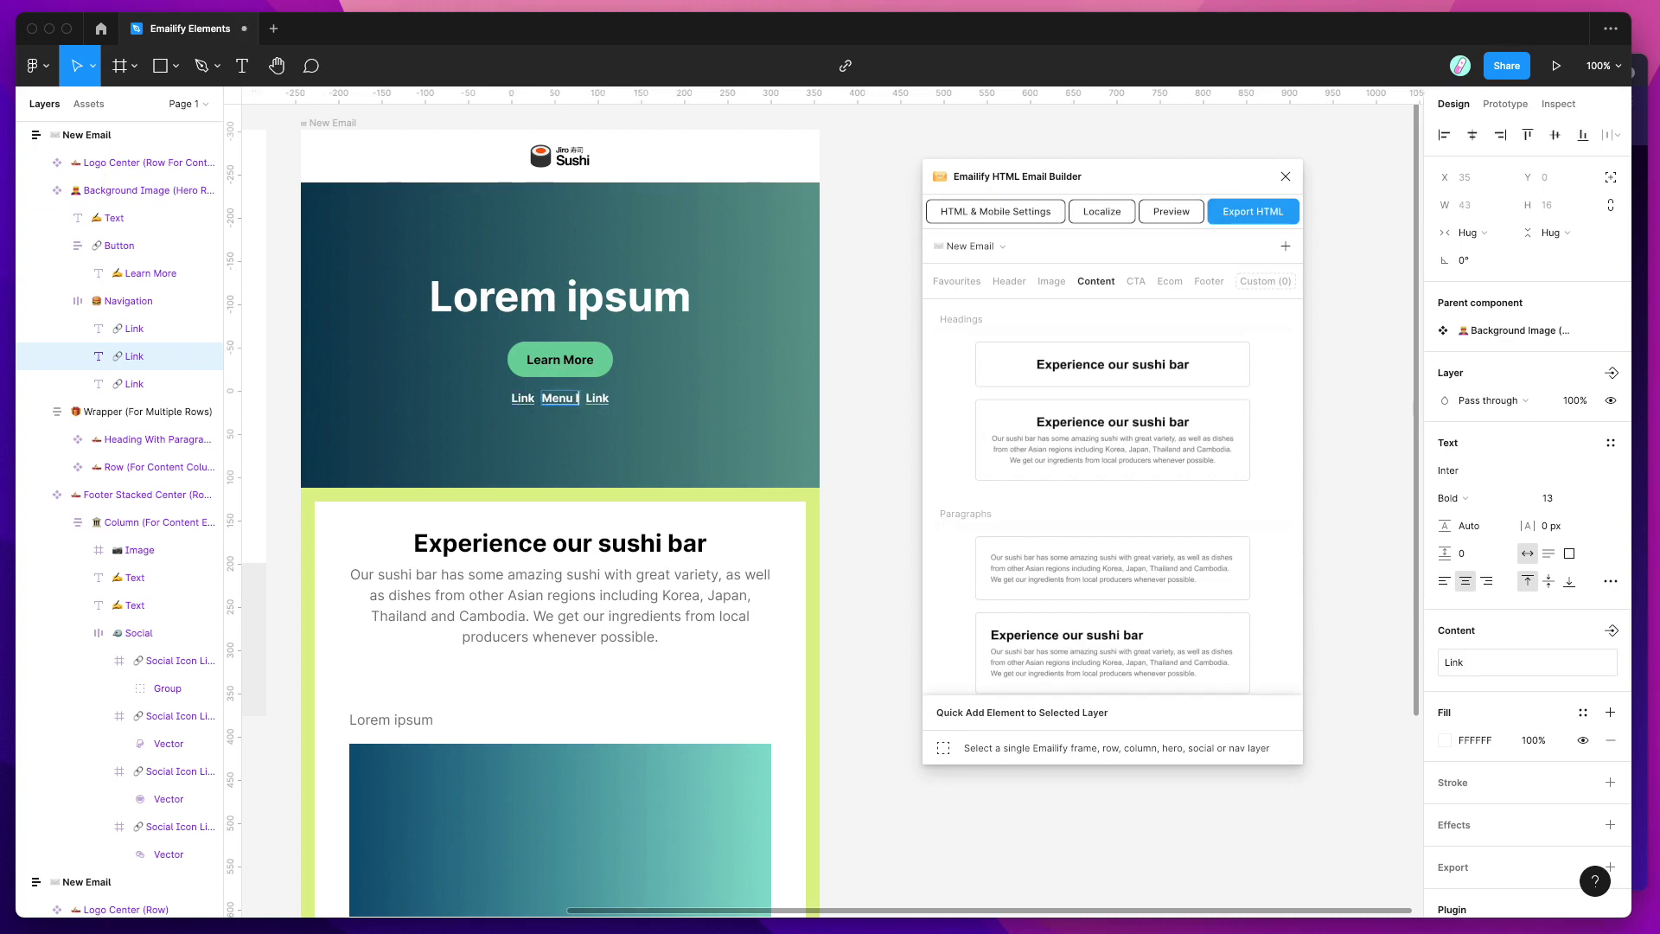
key(Escape)
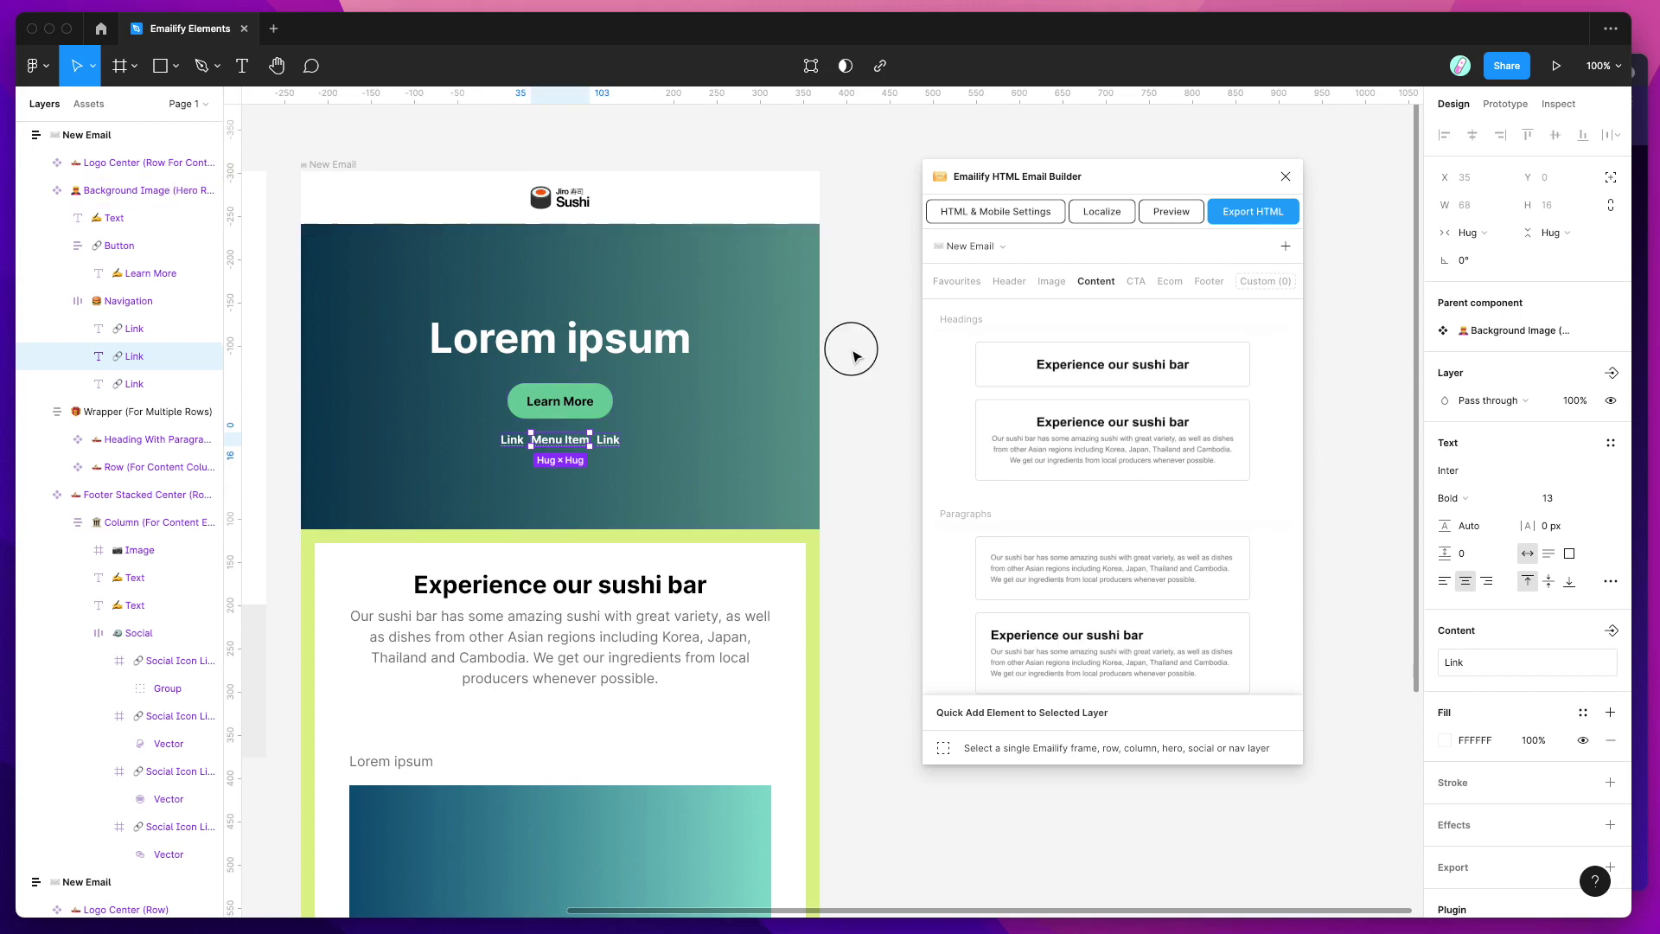
click(852, 349)
scroll(865, 351, up, 1)
scroll(865, 351, left, 1)
drag(1041, 192, 1021, 167)
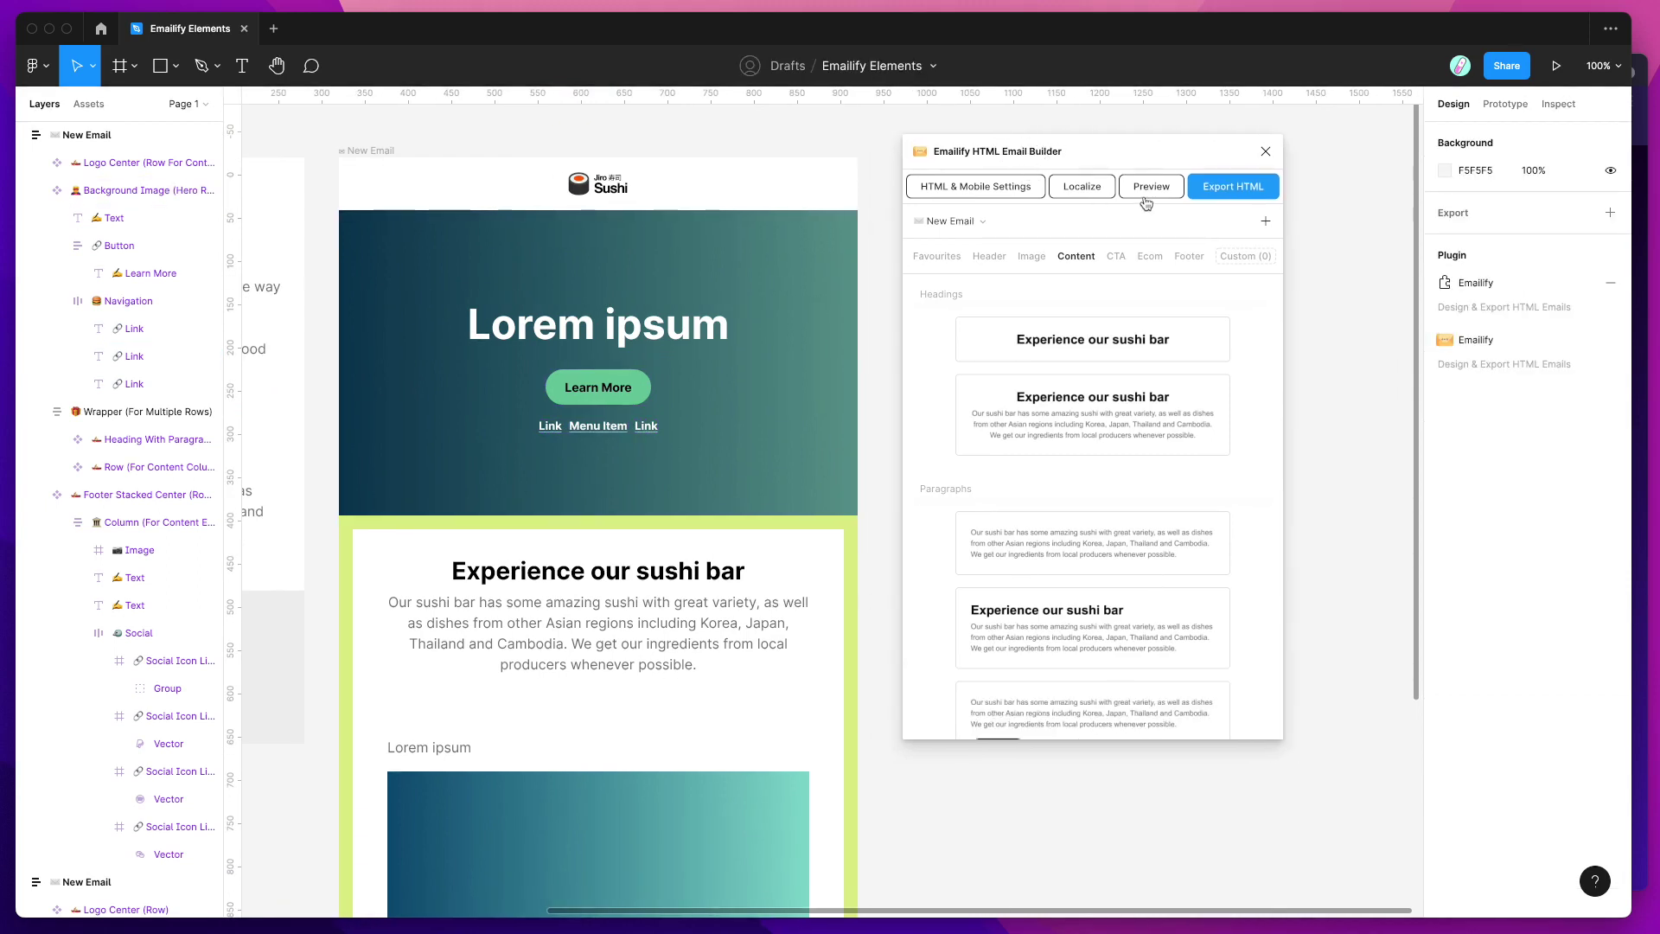
- Open the preview of the email and switch it to the Desktop size
drag(1150, 158, 1146, 147)
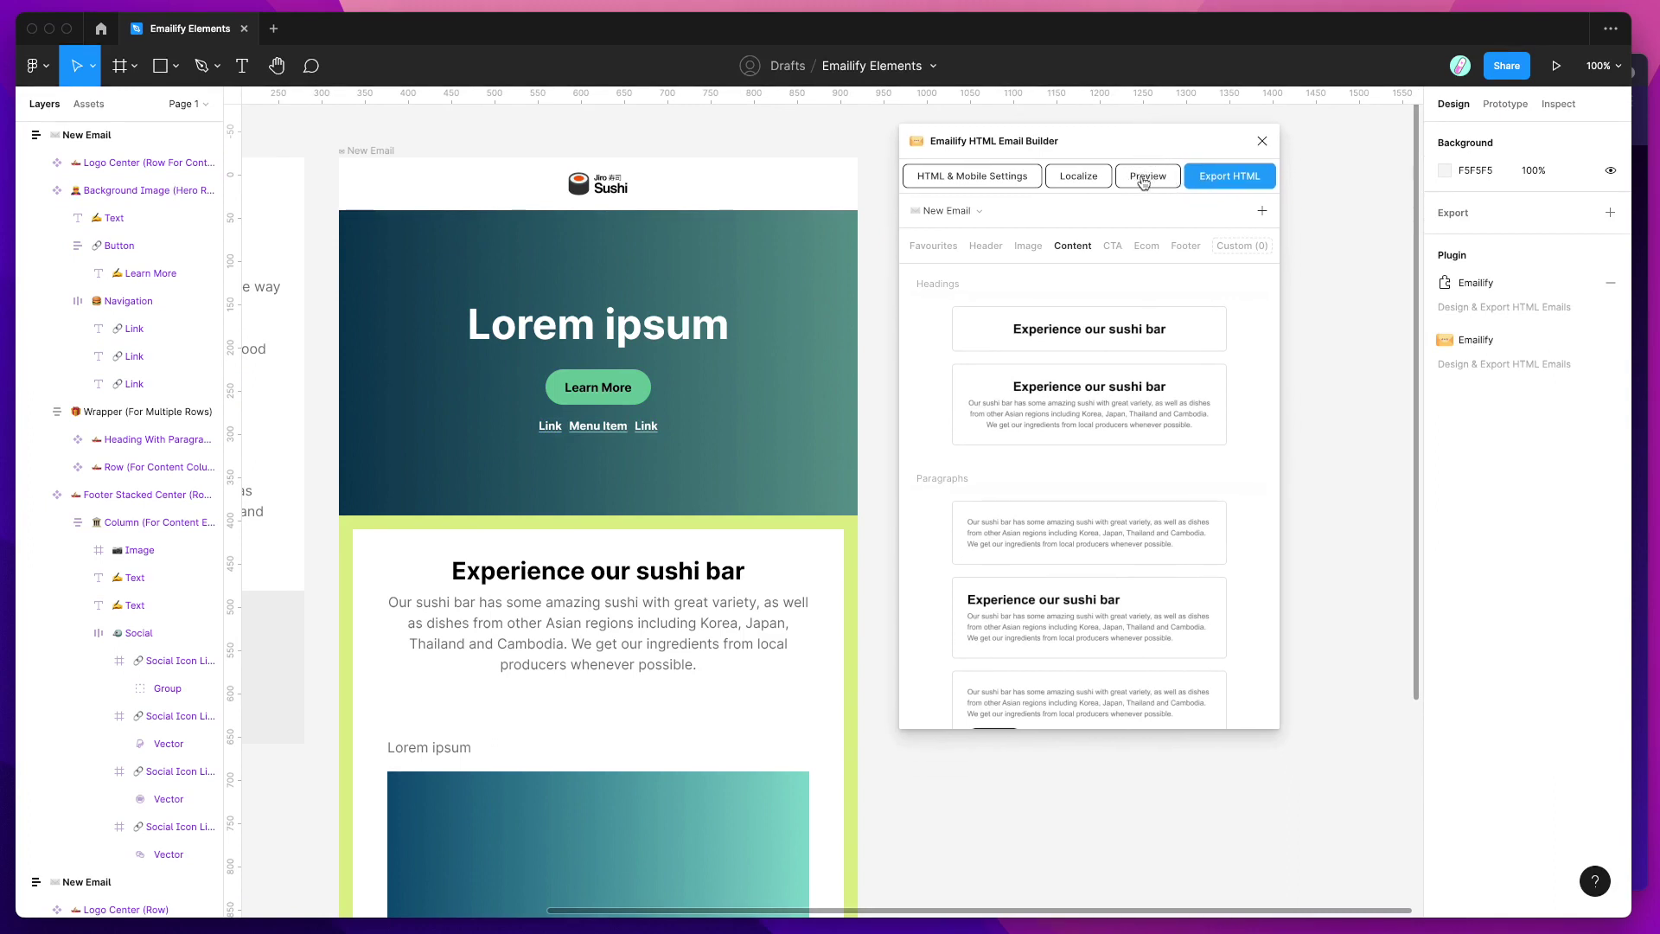
click(1146, 179)
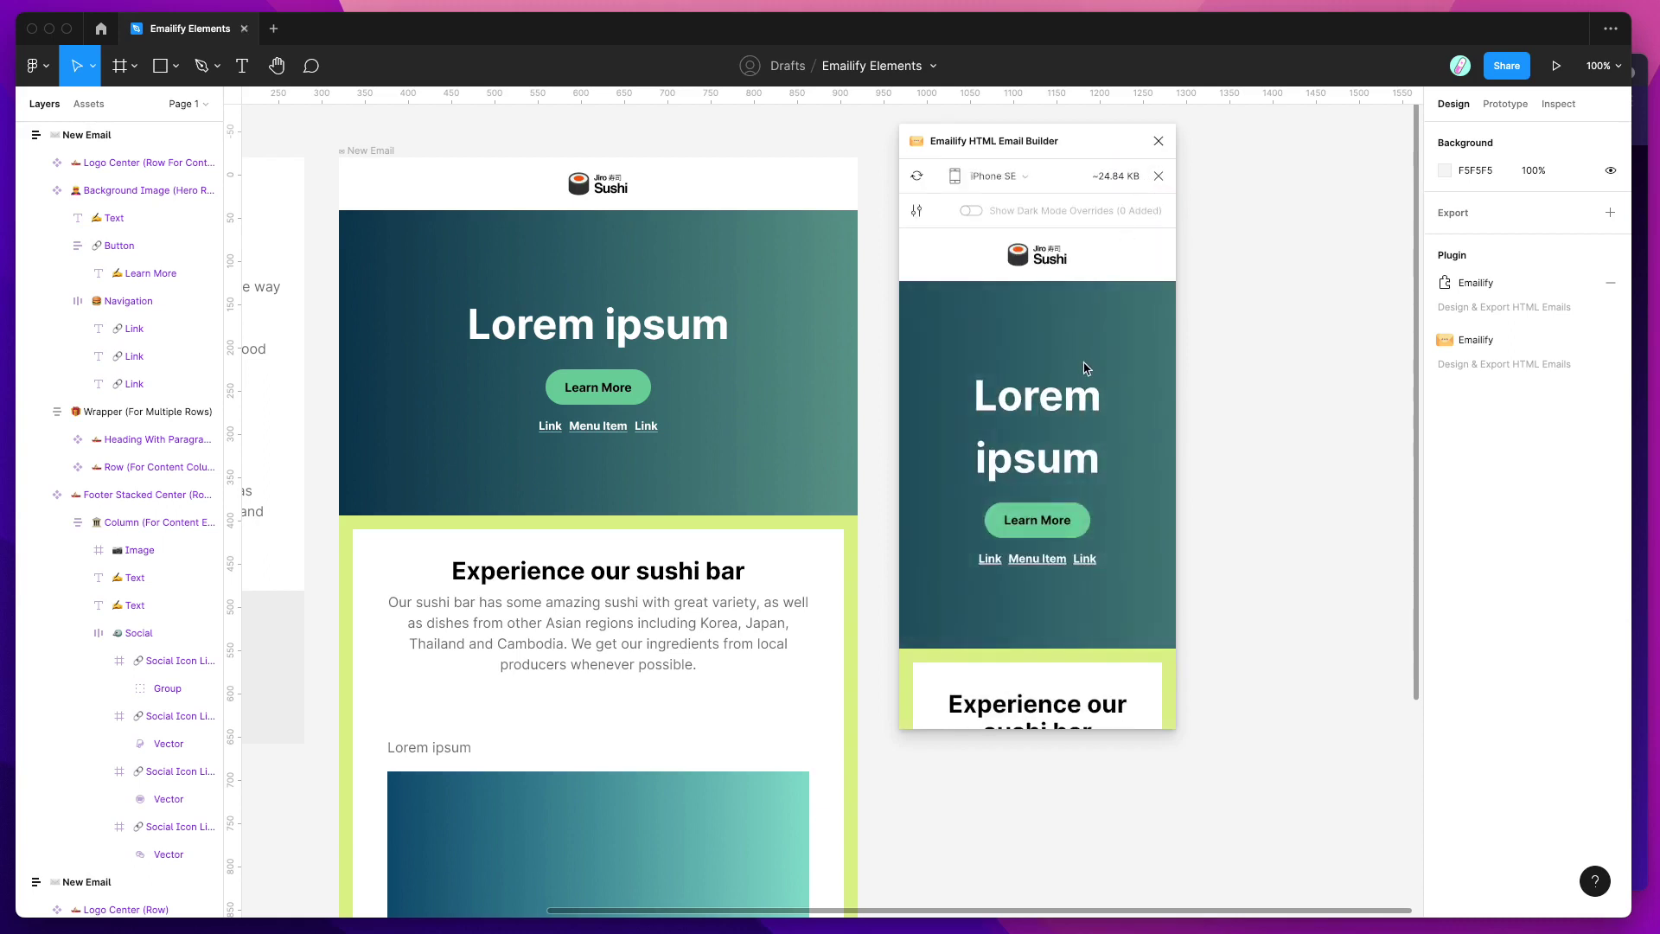
click(994, 176)
click(1006, 227)
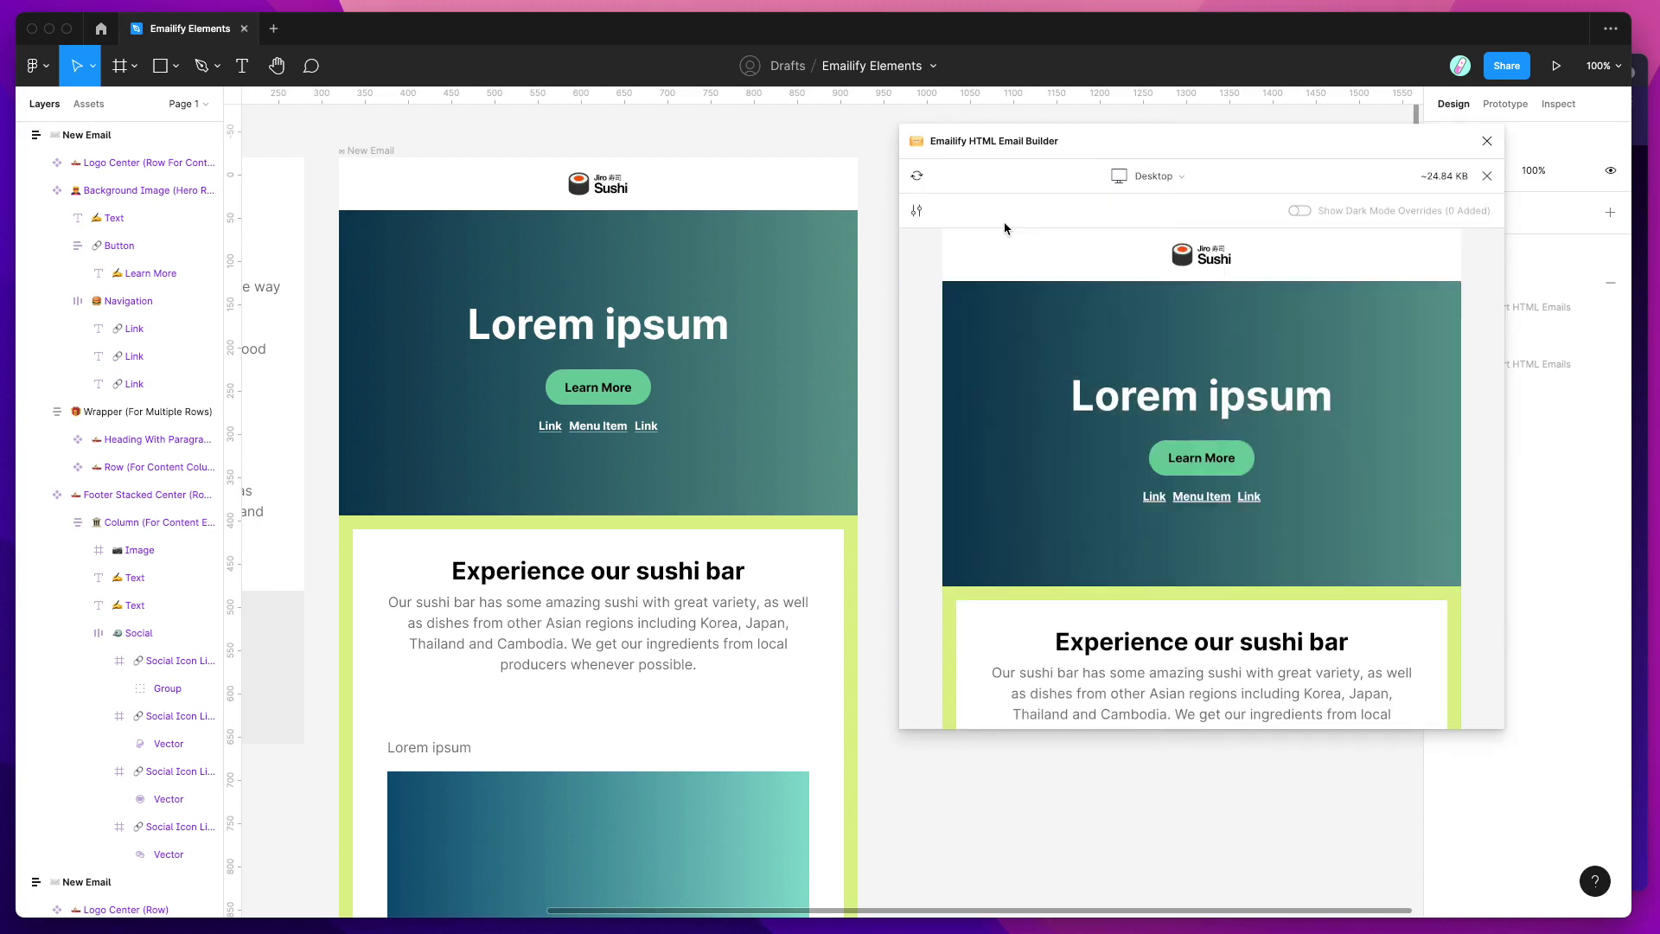
- Examine the Desktop preview from hero to footer and compare it with the email design on the canvas
drag(1160, 359, 1341, 522)
click(1312, 519)
scroll(1310, 517, down, 2)
scroll(1312, 519, down, 5)
drag(1053, 336, 1368, 495)
scroll(1366, 493, down, 5)
scroll(788, 596, down, 10)
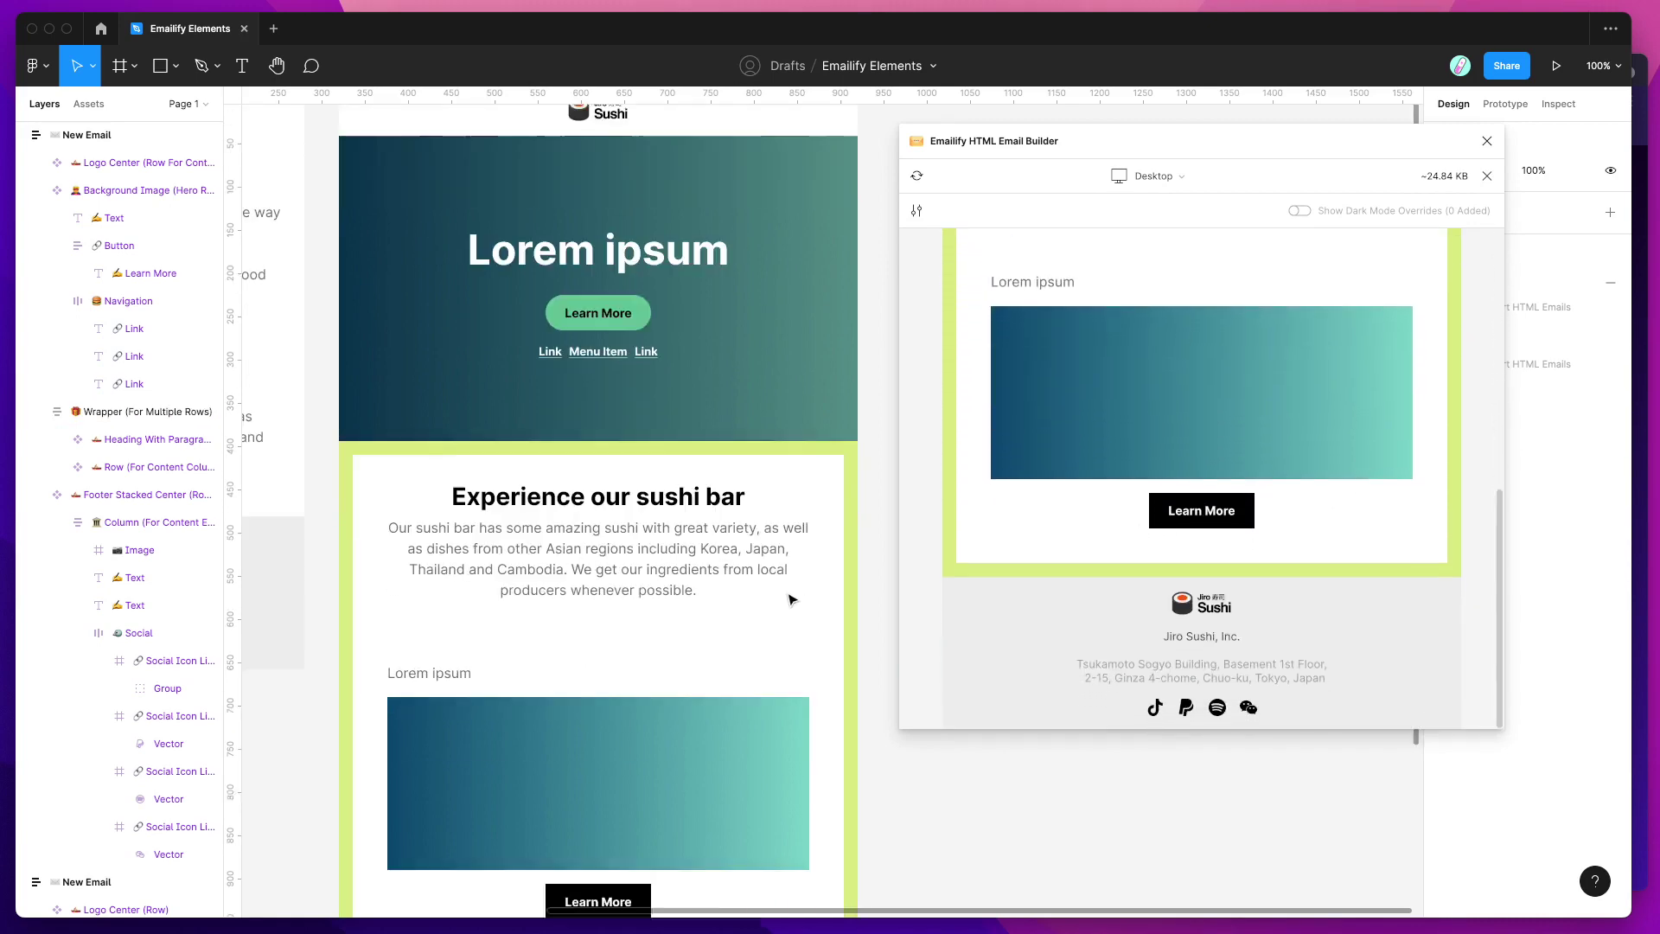
scroll(770, 589, up, 1)
scroll(662, 692, up, 12)
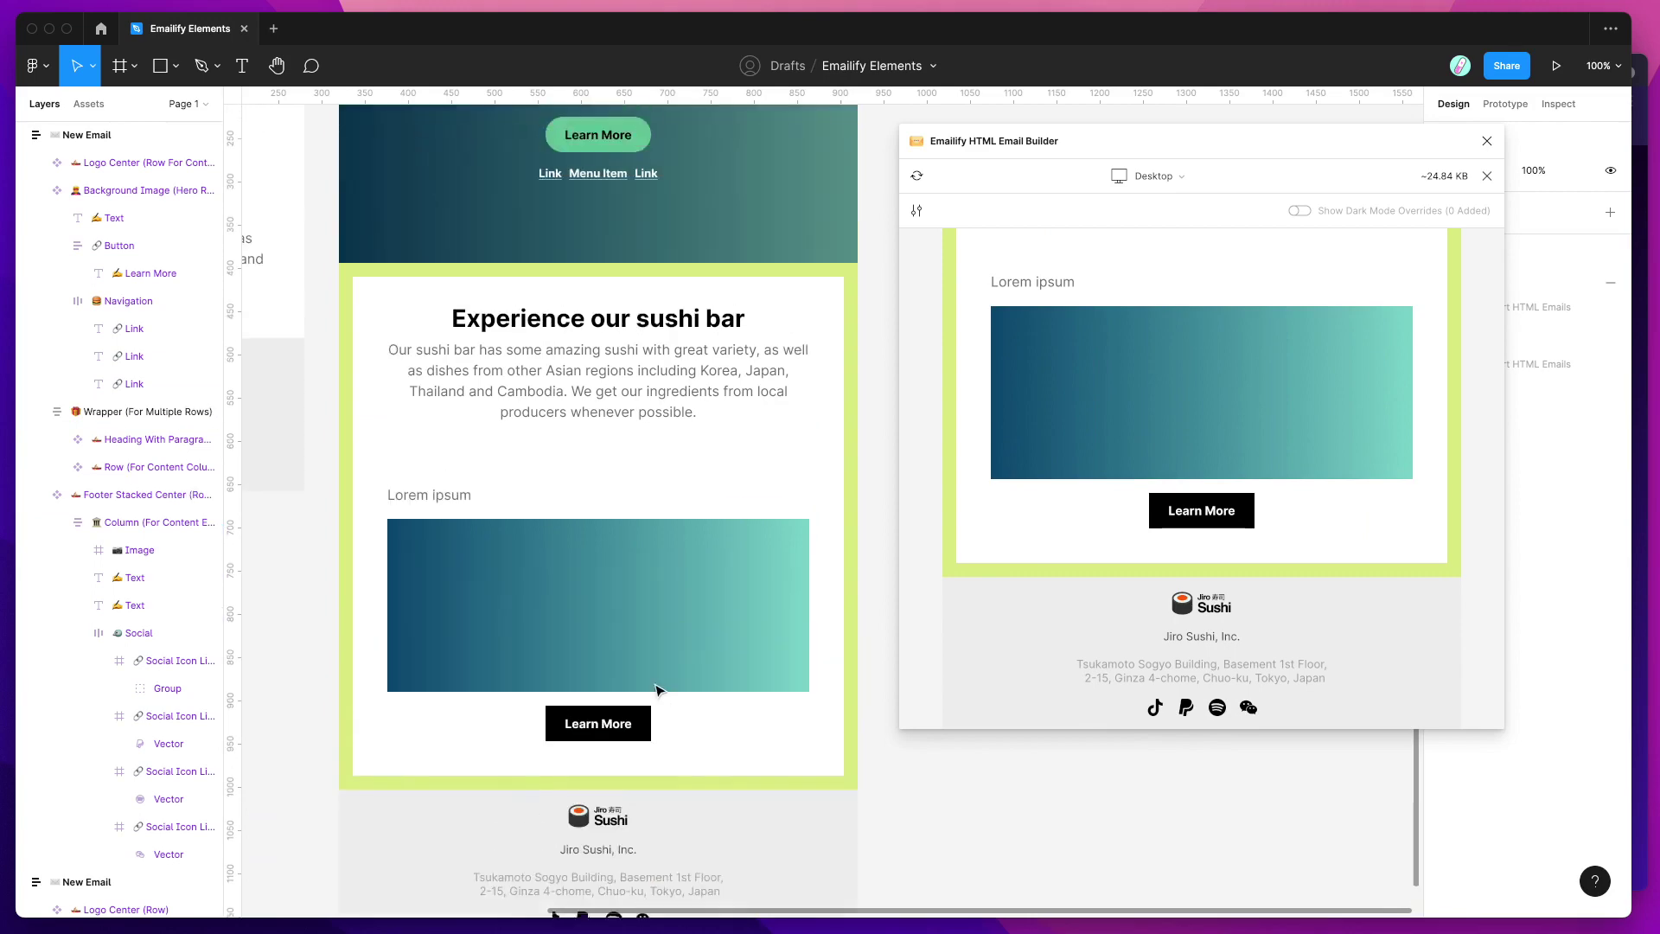
scroll(660, 683, down, 2)
scroll(1289, 448, up, 5)
- Compare how the hero heading wraps in the iPhone 12 and iPhone SE previews
click(1116, 152)
click(1159, 176)
scroll(1167, 259, down, 1)
click(1168, 264)
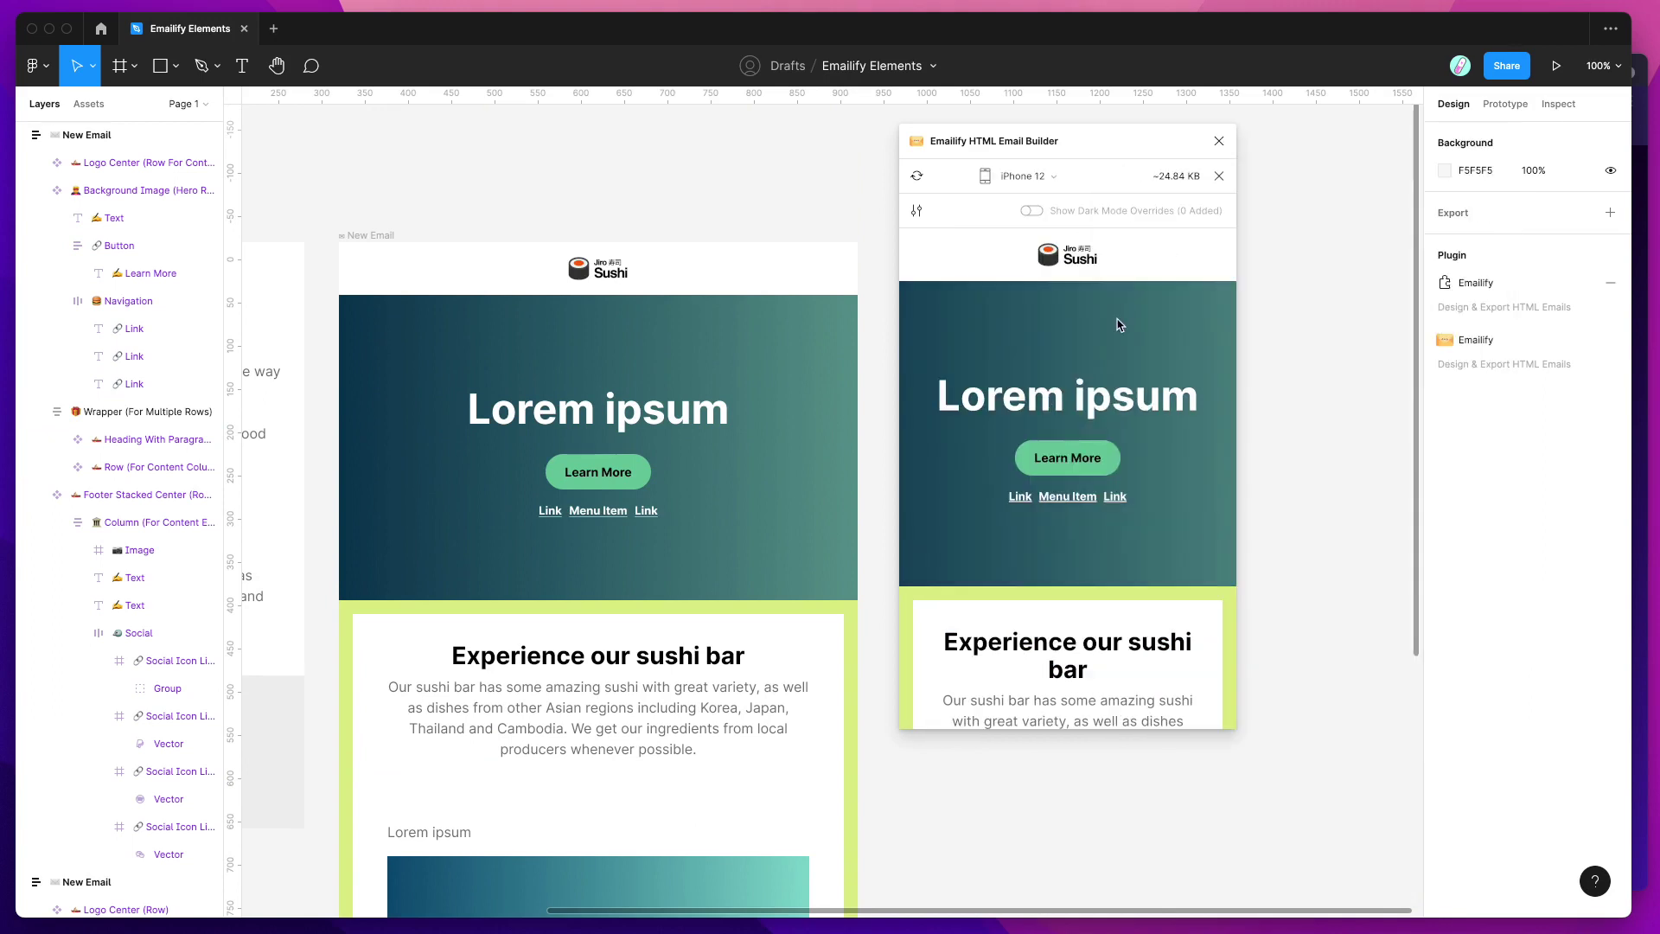
click(1041, 175)
scroll(1052, 319, down, 2)
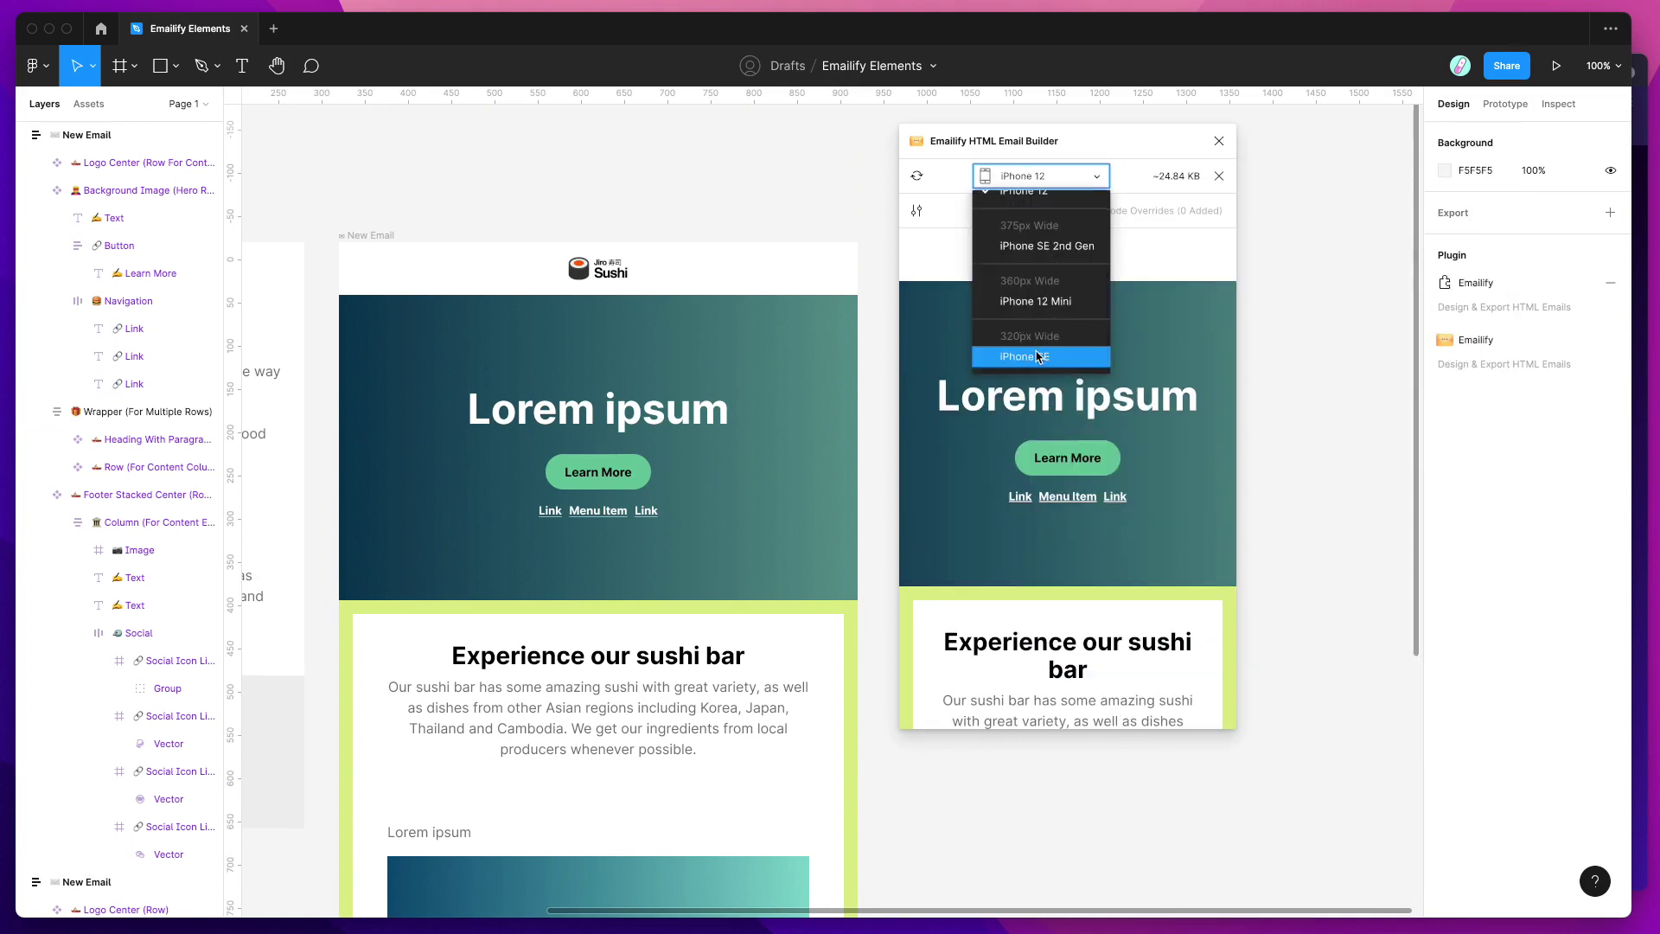
click(1038, 357)
drag(975, 389, 1119, 478)
click(1083, 445)
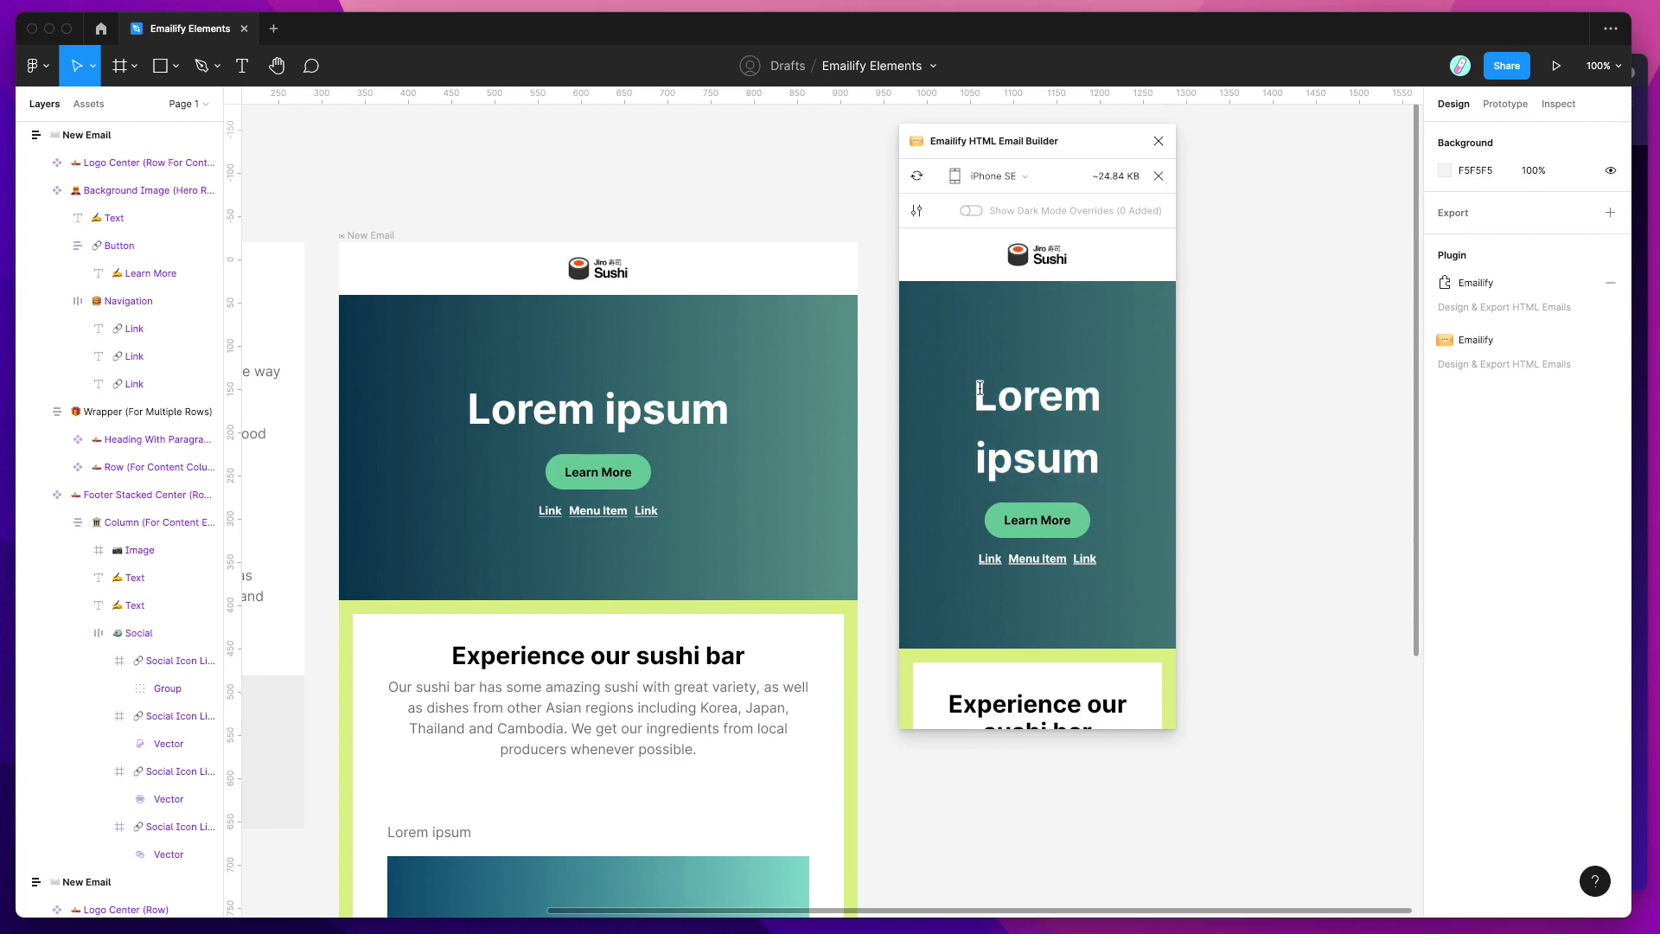
- Add a smaller mobile Font Size override to the hero's "Lorem ipsum" heading and close the layer configuration
click(664, 410)
double_click(664, 410)
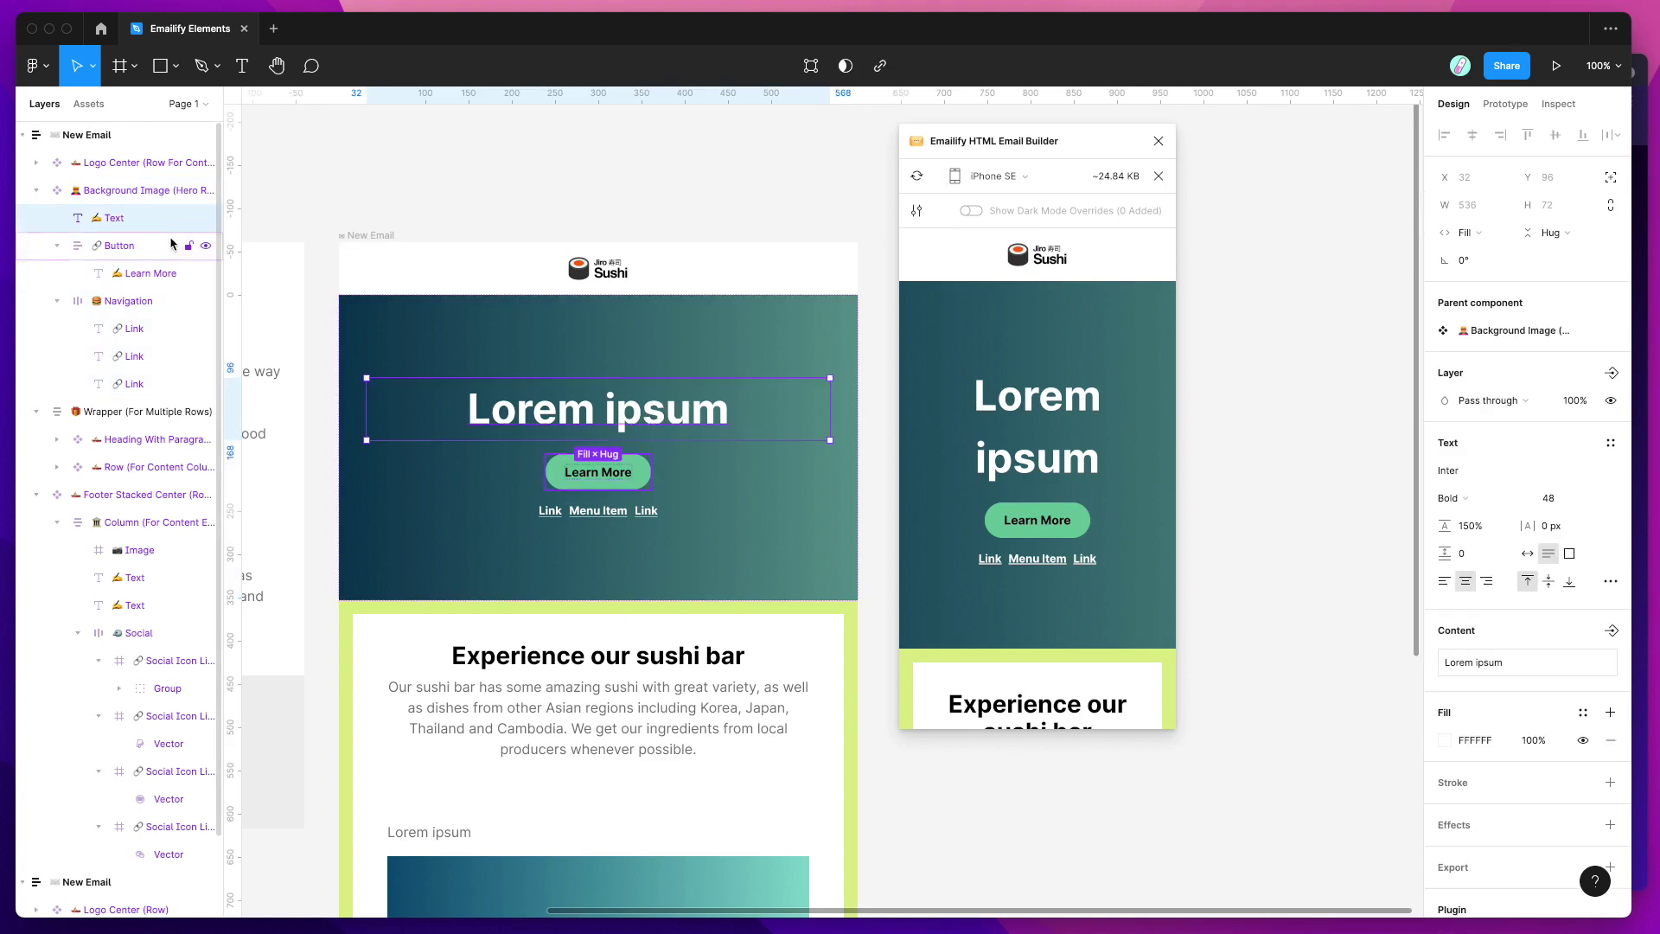
click(917, 212)
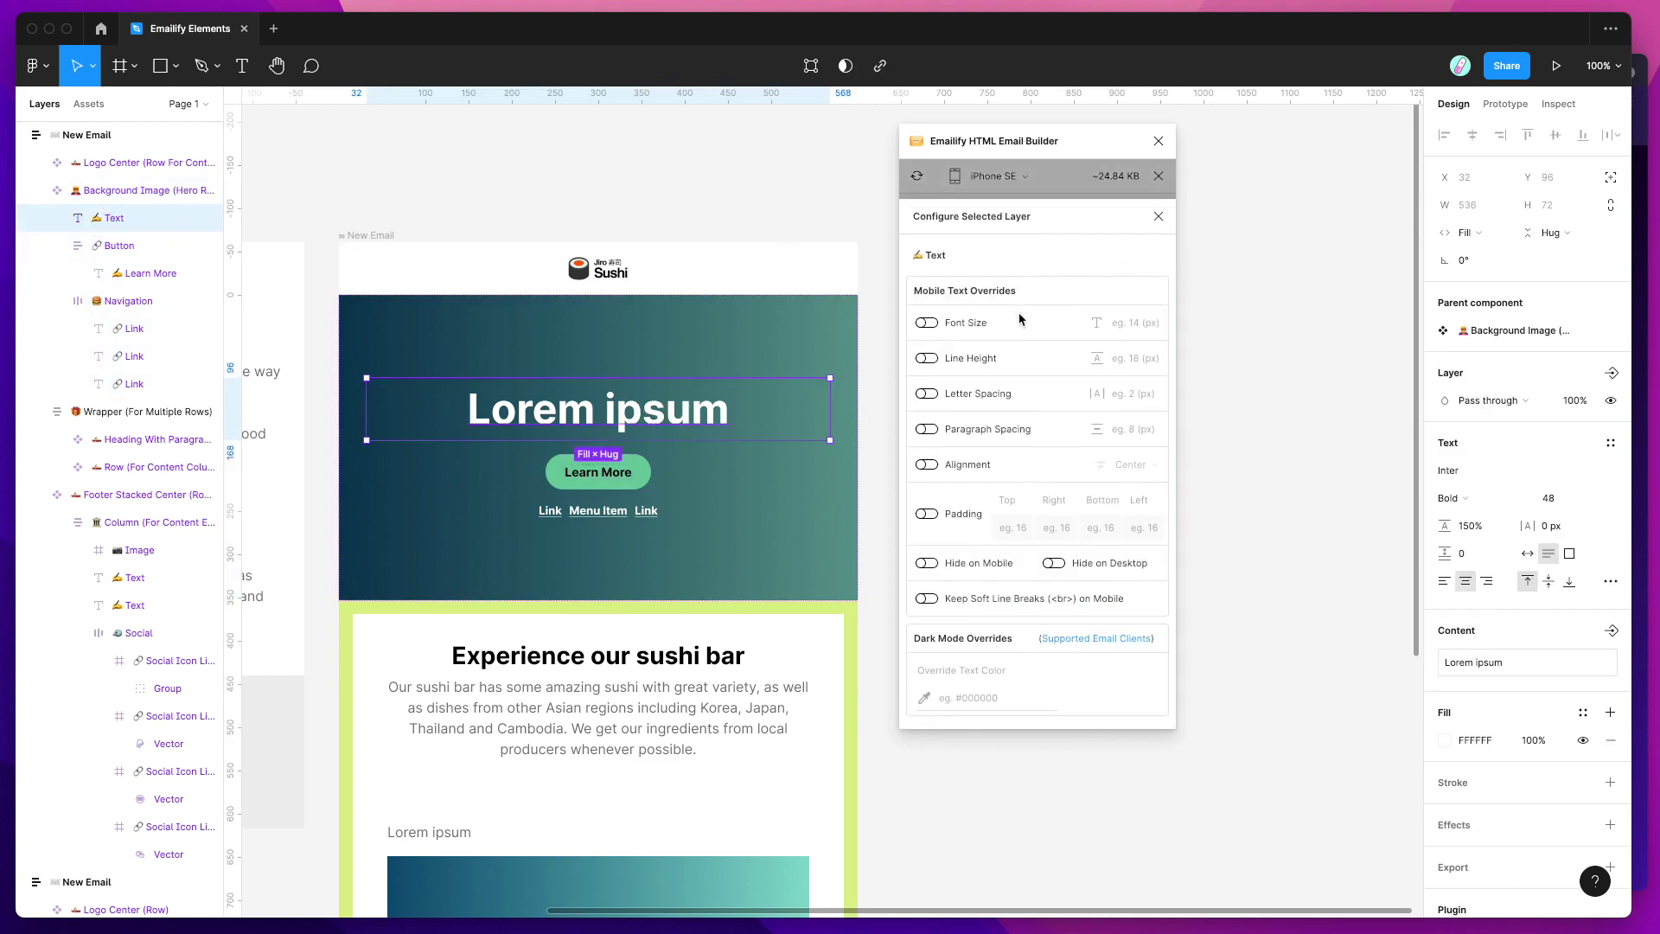
click(1129, 327)
click(1159, 216)
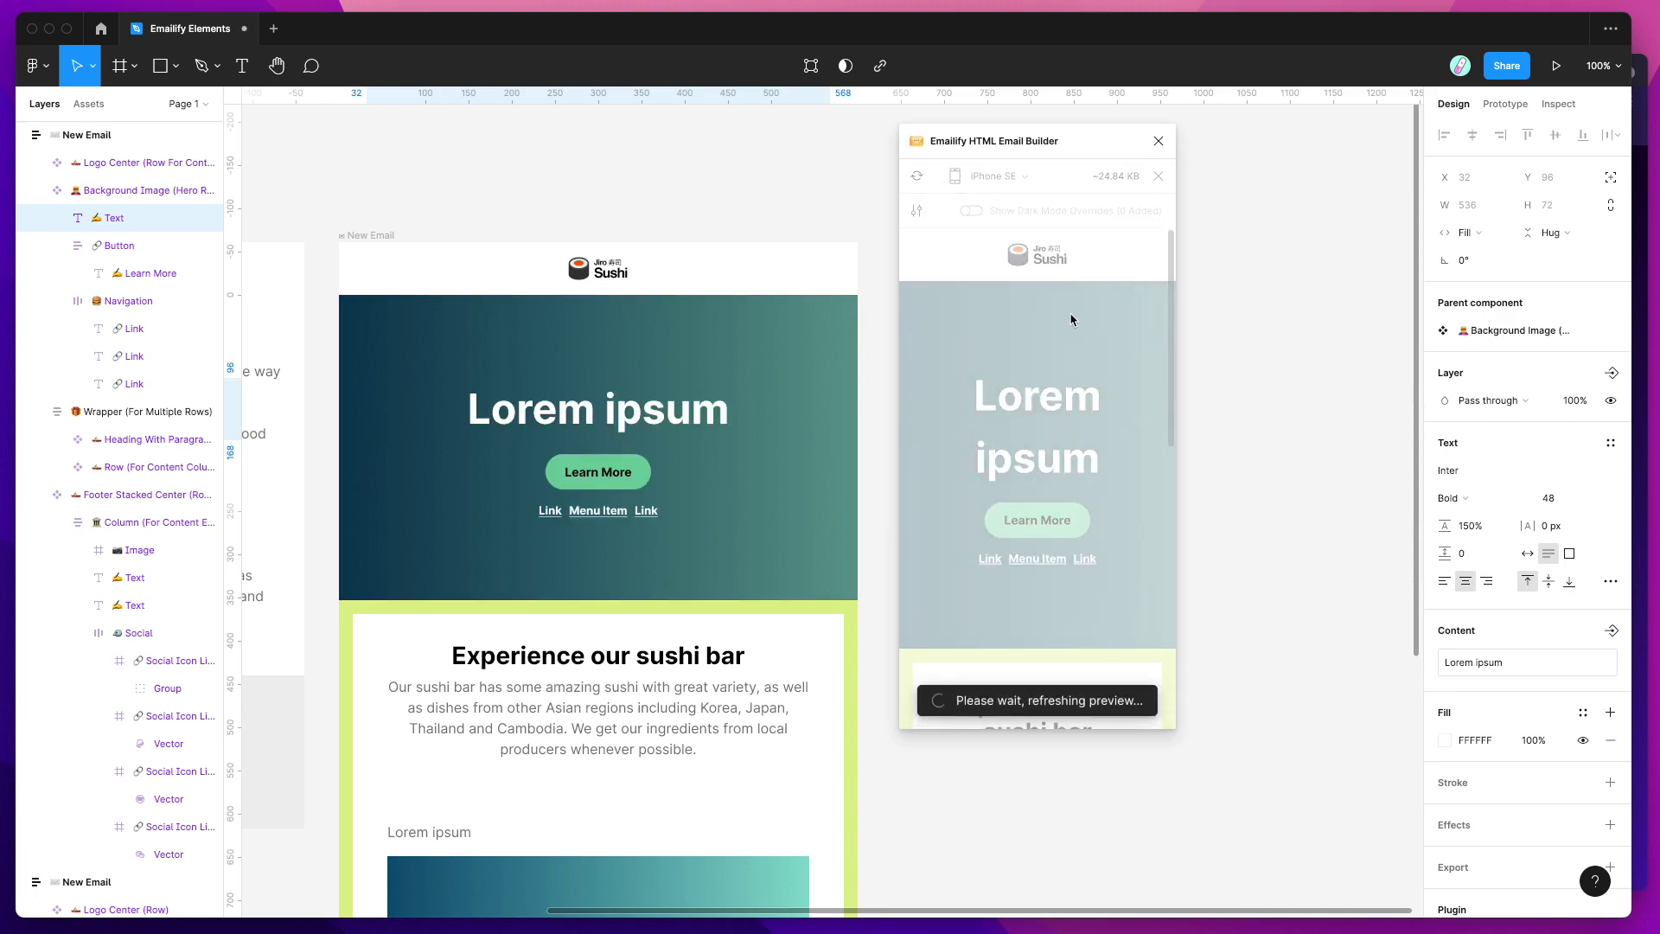
click(957, 389)
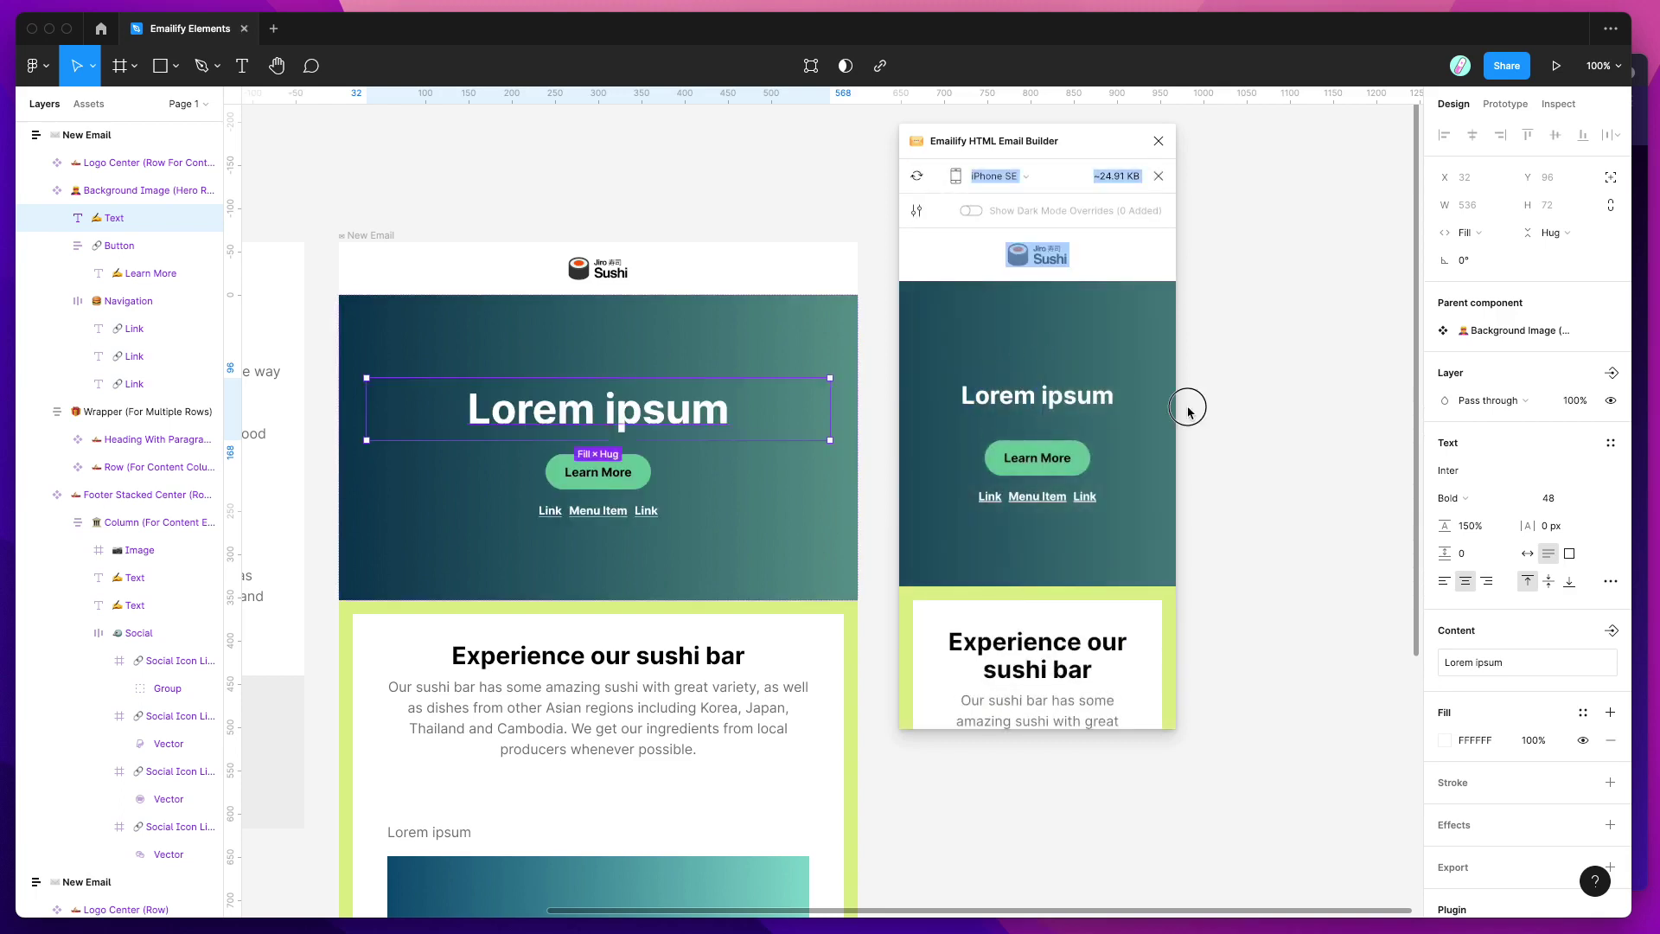
- Compare the hero heading's size by switching the preview to Desktop and back to iPhone SE
click(1008, 175)
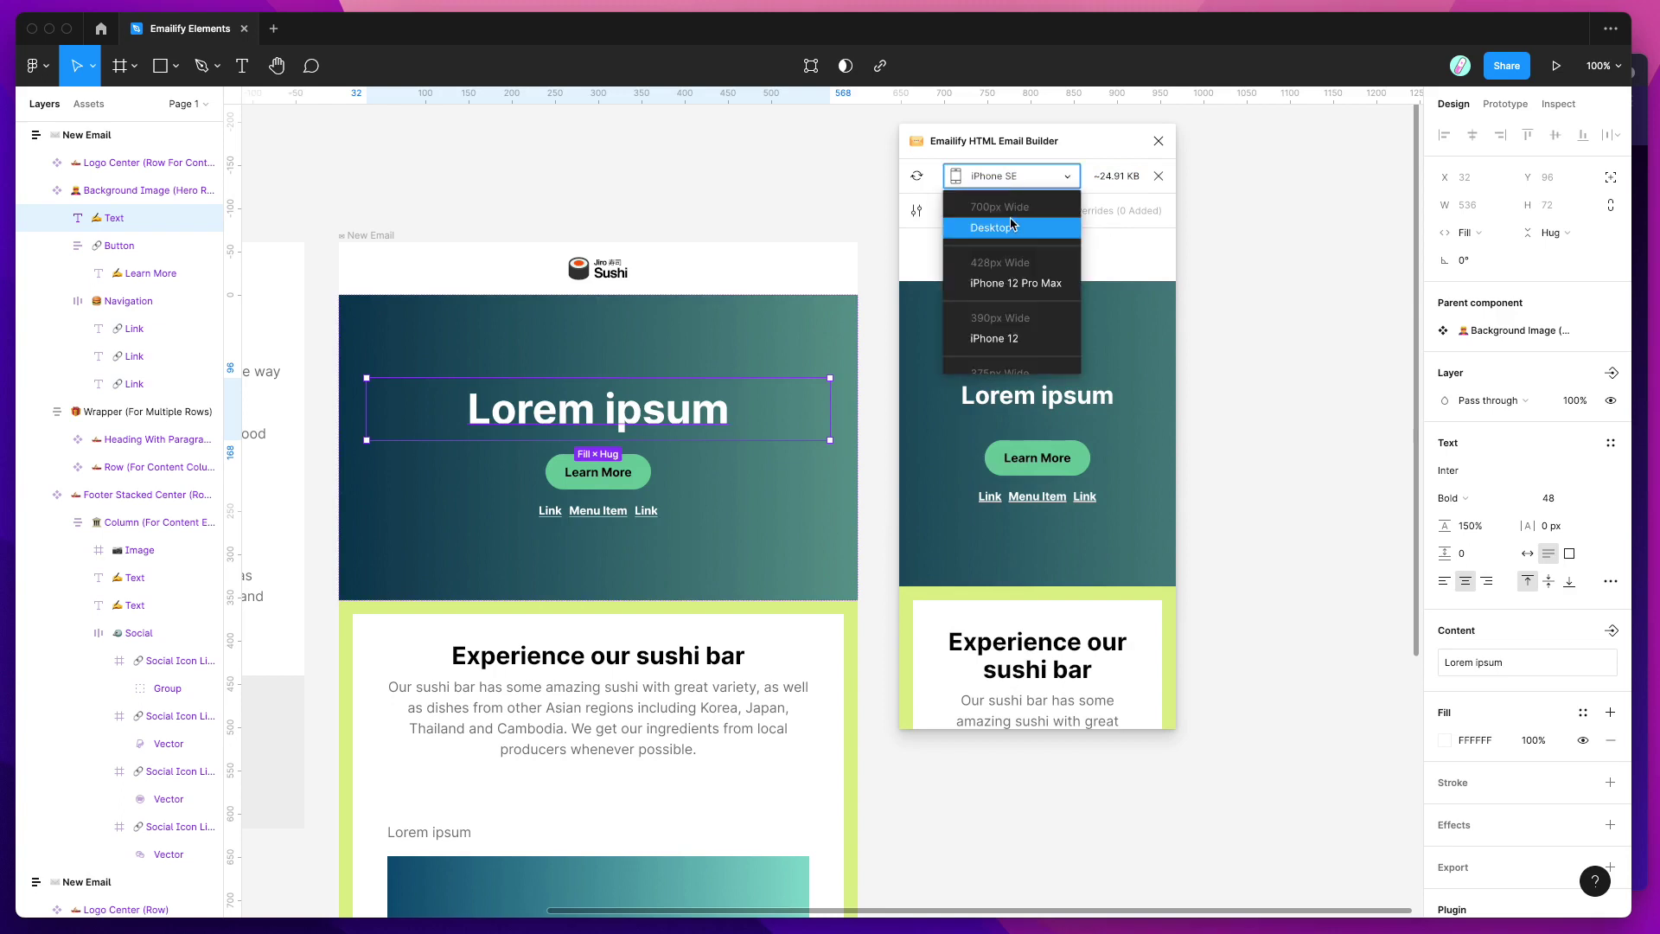
click(1013, 225)
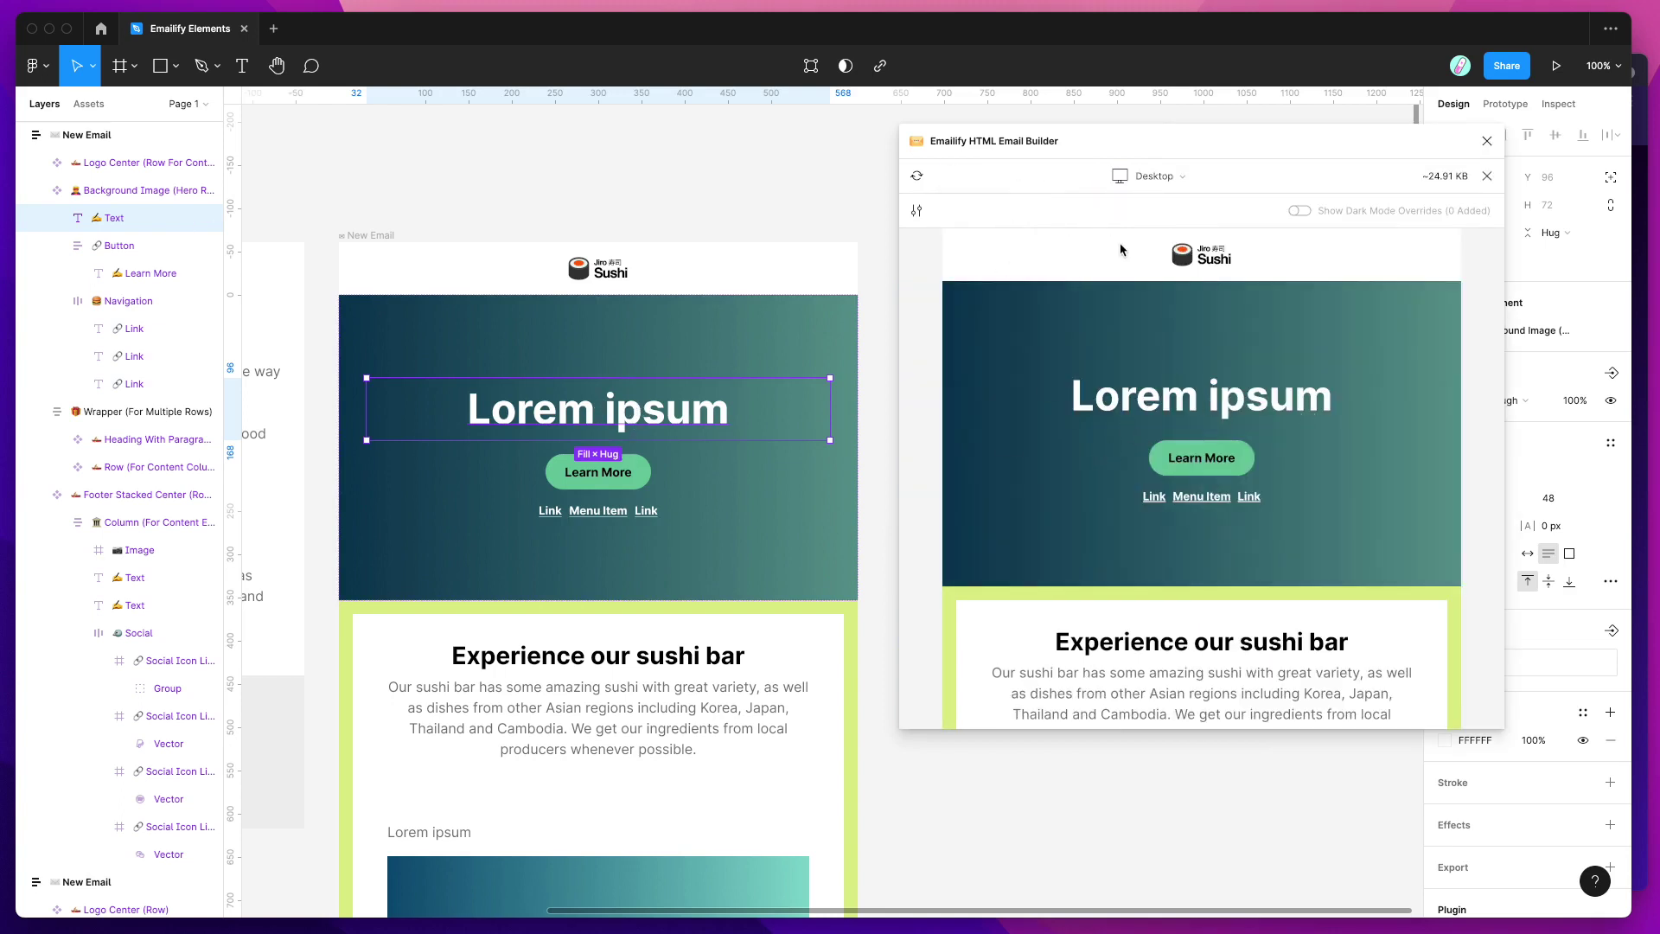
click(1167, 180)
scroll(1163, 324, down, 1)
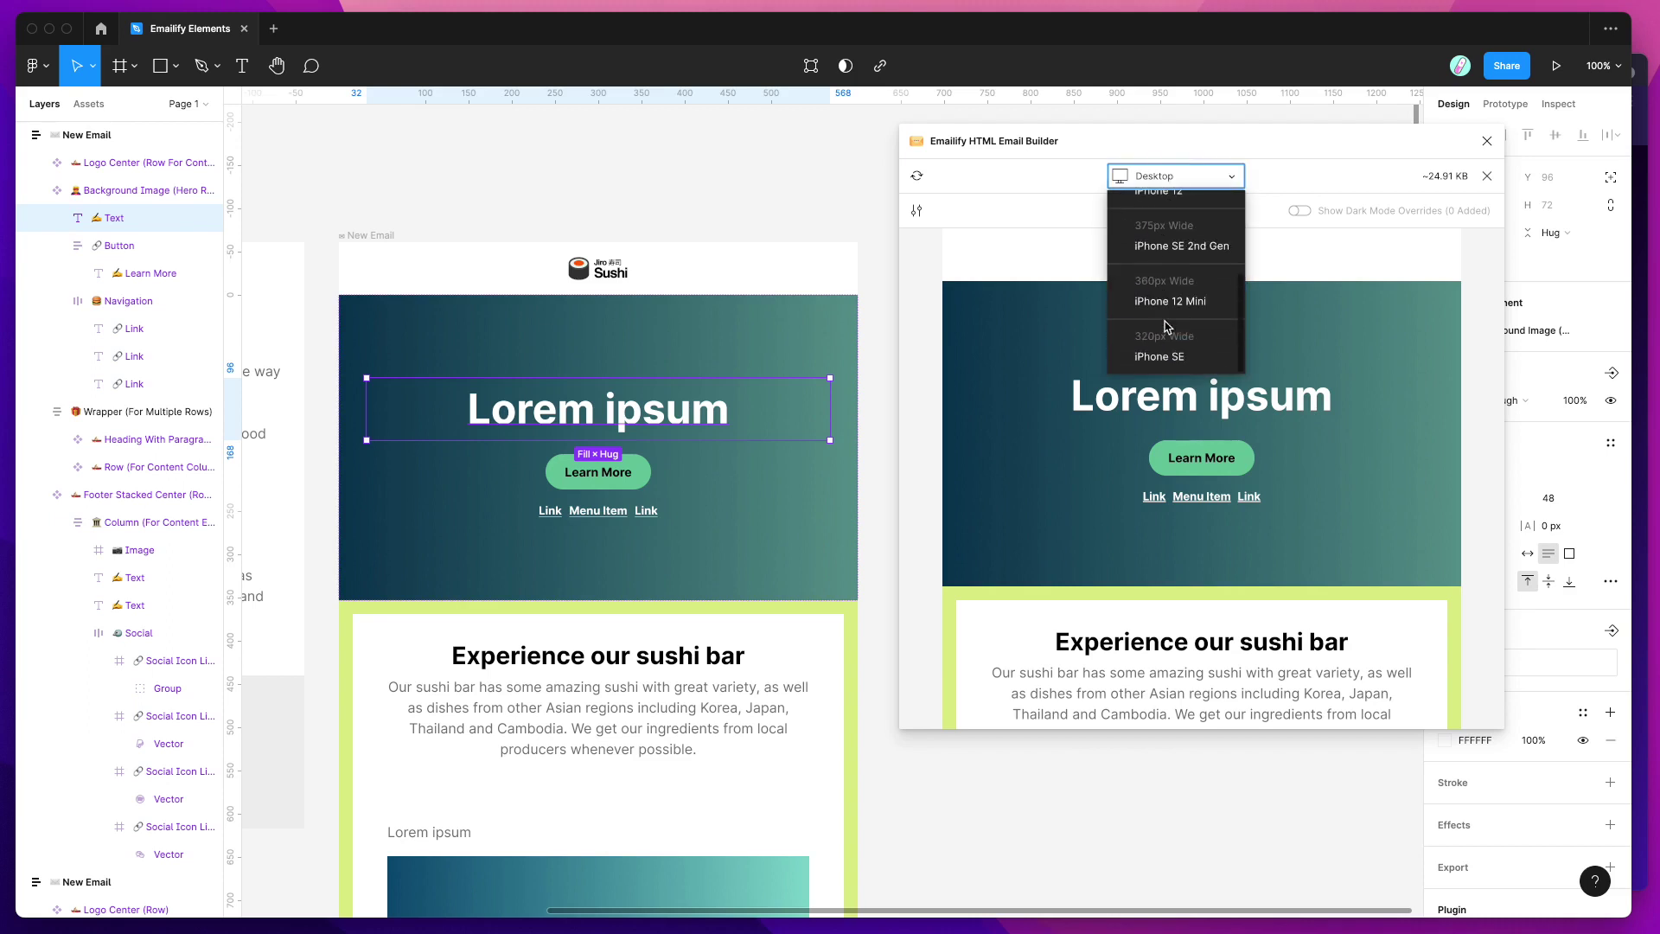
click(1165, 356)
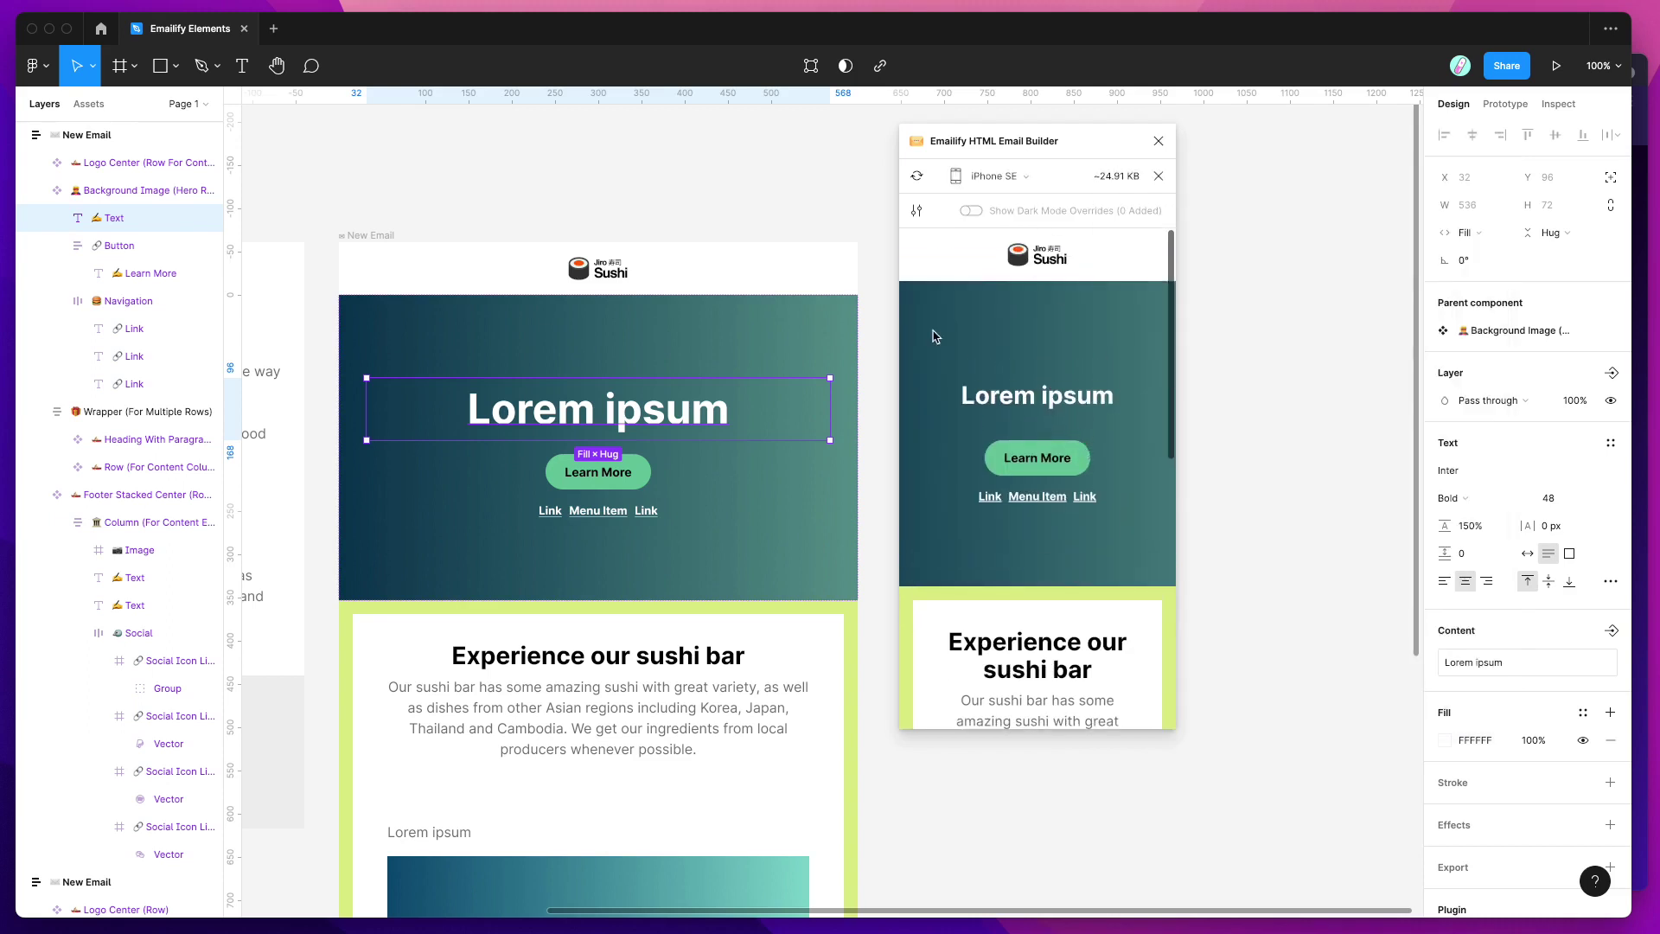
- Review the sections below the hero in the iPhone SE preview and close the preview
scroll(974, 344, down, 5)
scroll(969, 346, down, 5)
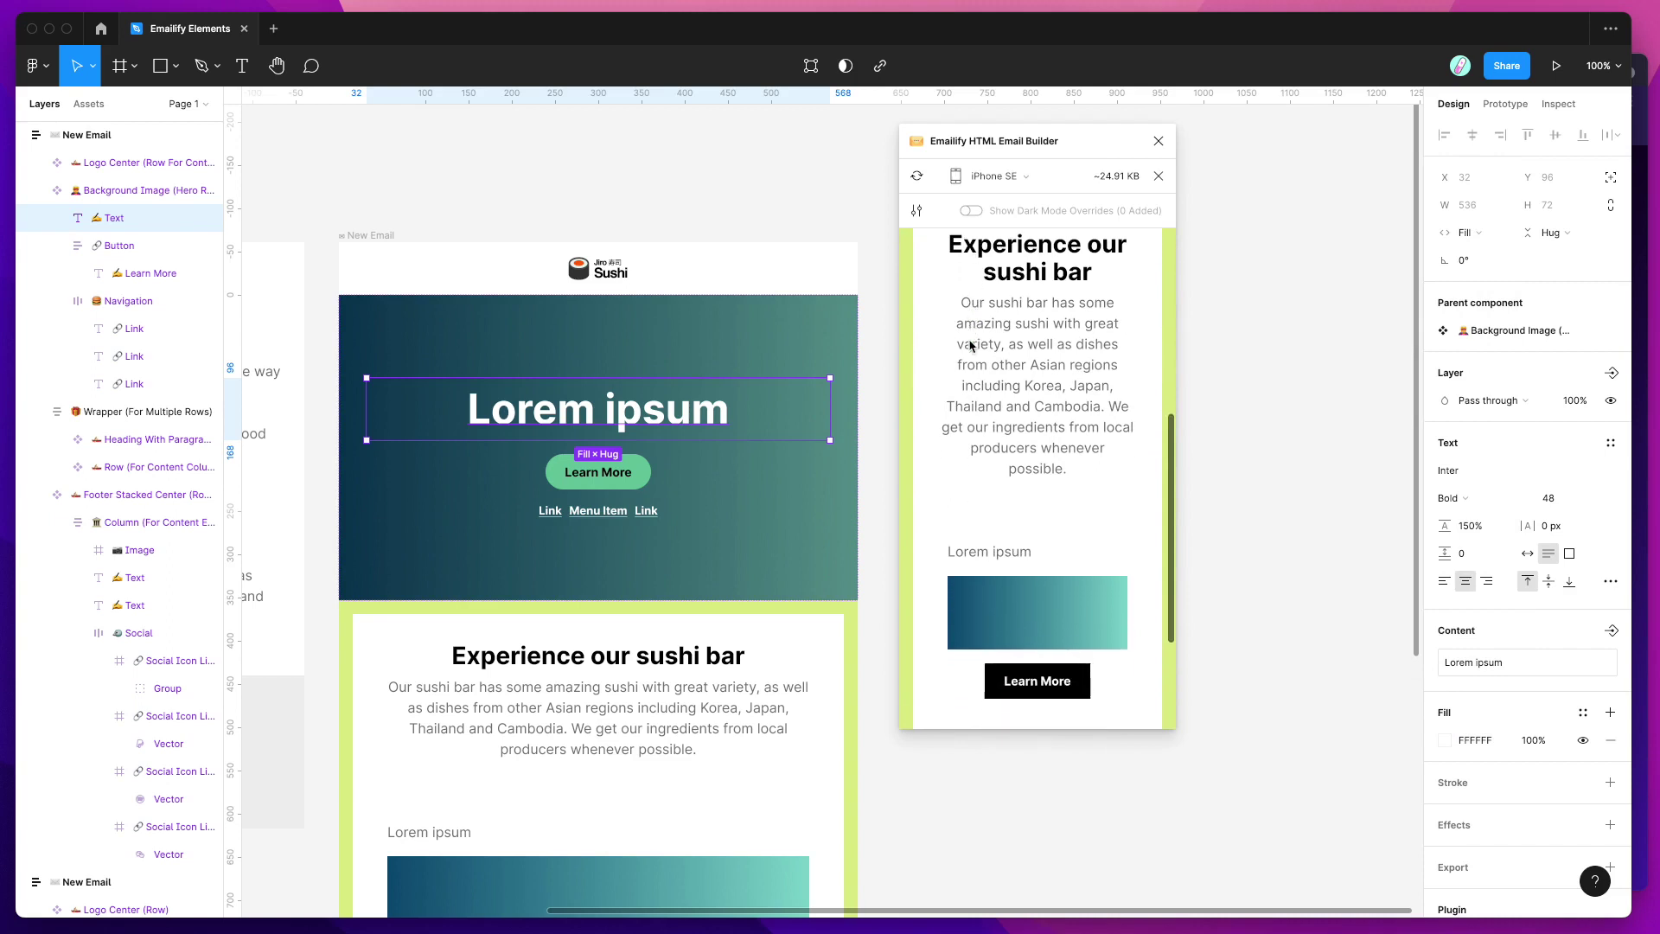
scroll(975, 343, up, 10)
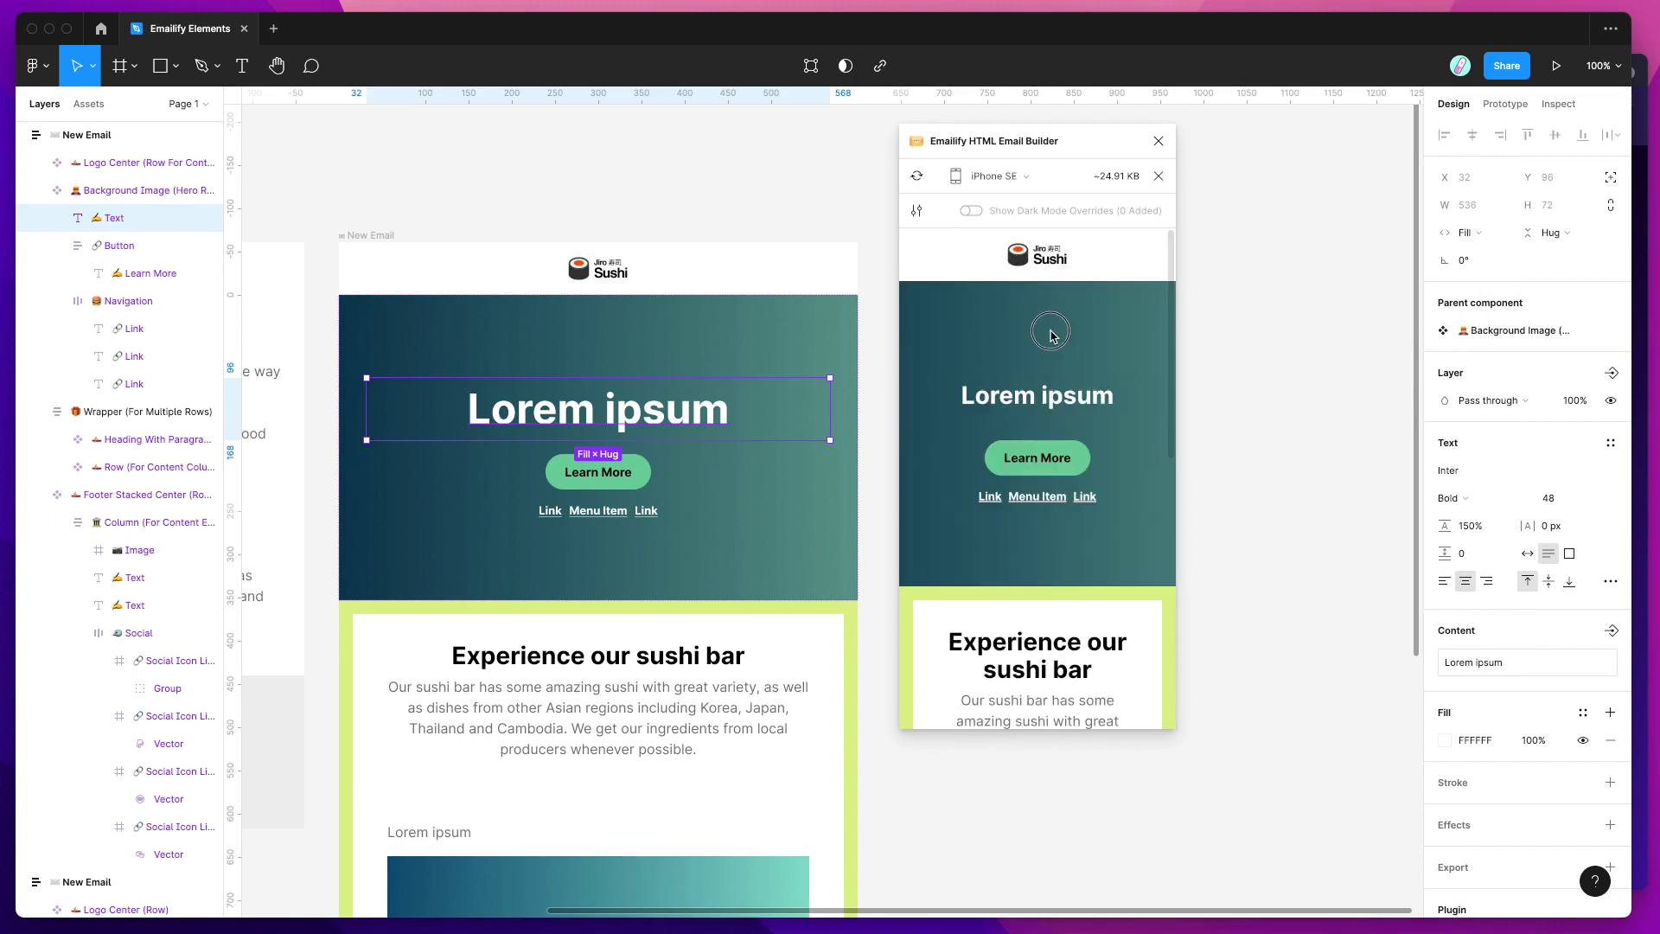
click(1158, 175)
drag(1104, 148, 1103, 165)
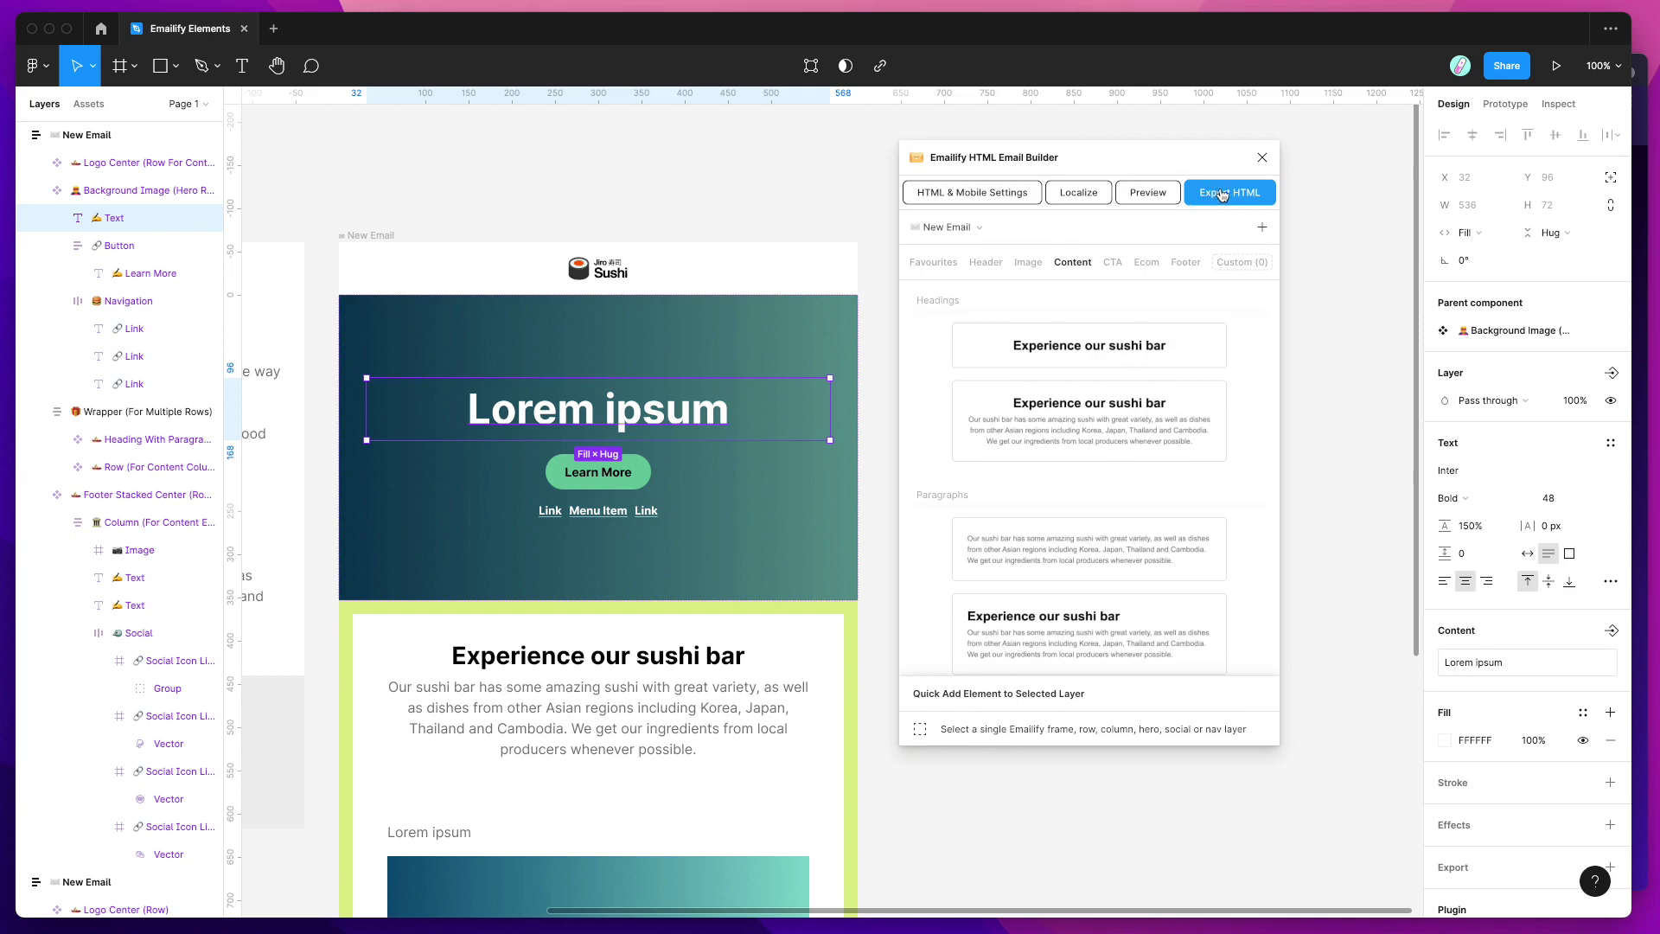
- Open the HTML export settings and select only the second New Email, leaving its Subject Line and Preheader/Preview Text empty
click(635, 206)
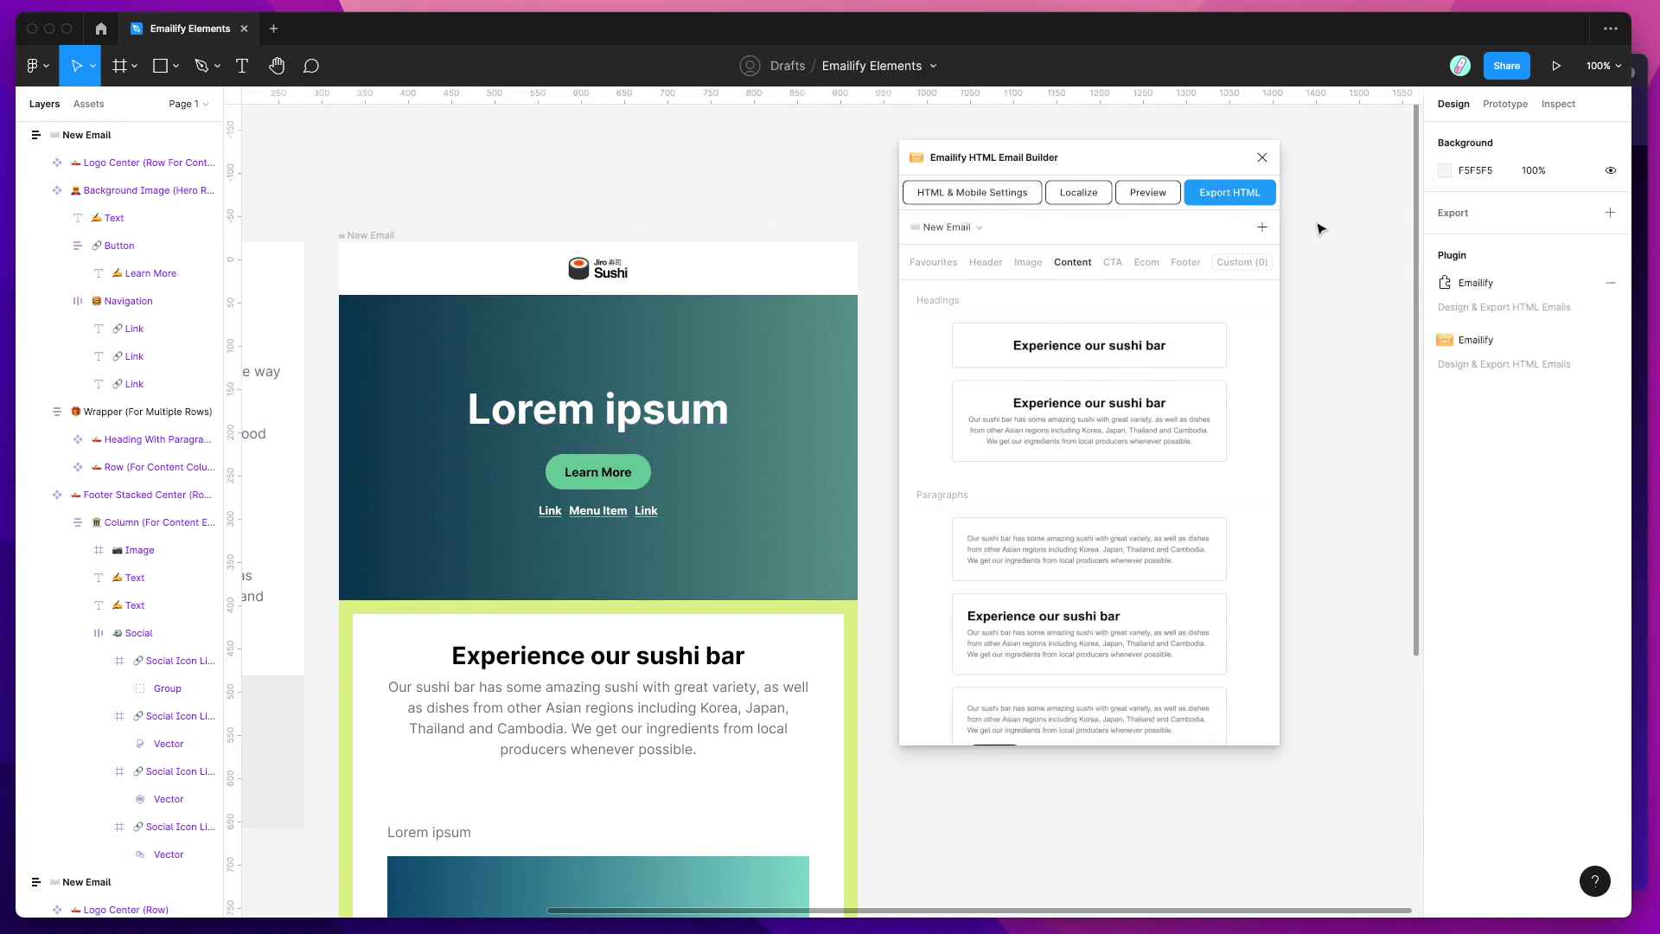
click(1220, 199)
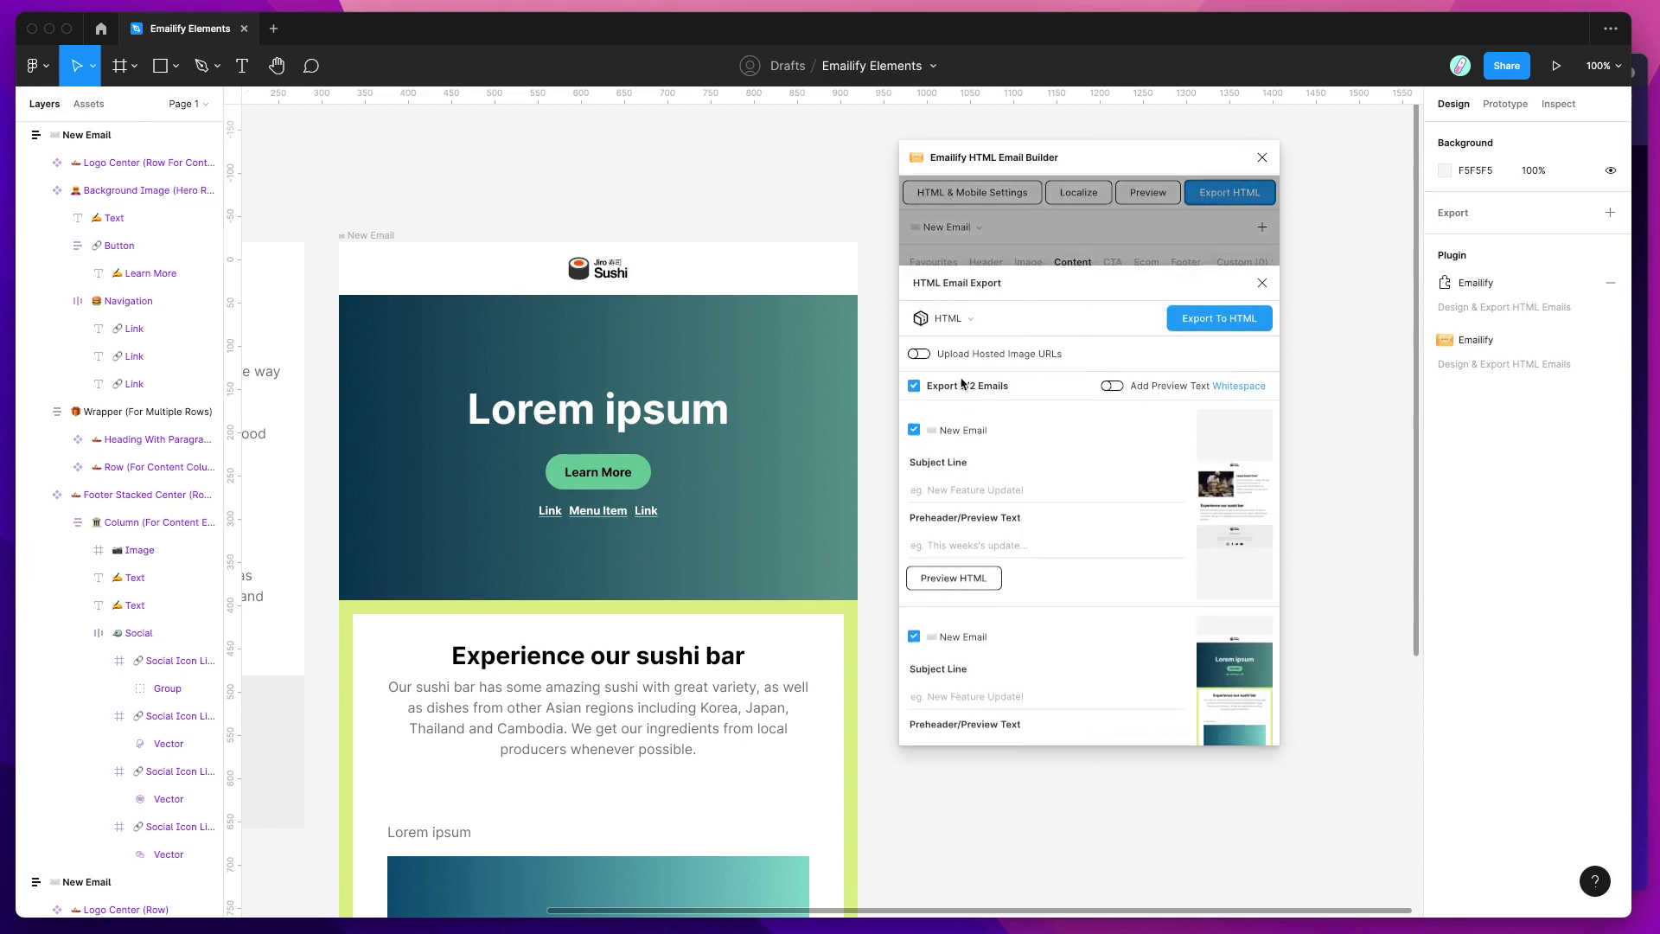
click(913, 386)
scroll(951, 432, down, 1)
scroll(919, 605, down, 2)
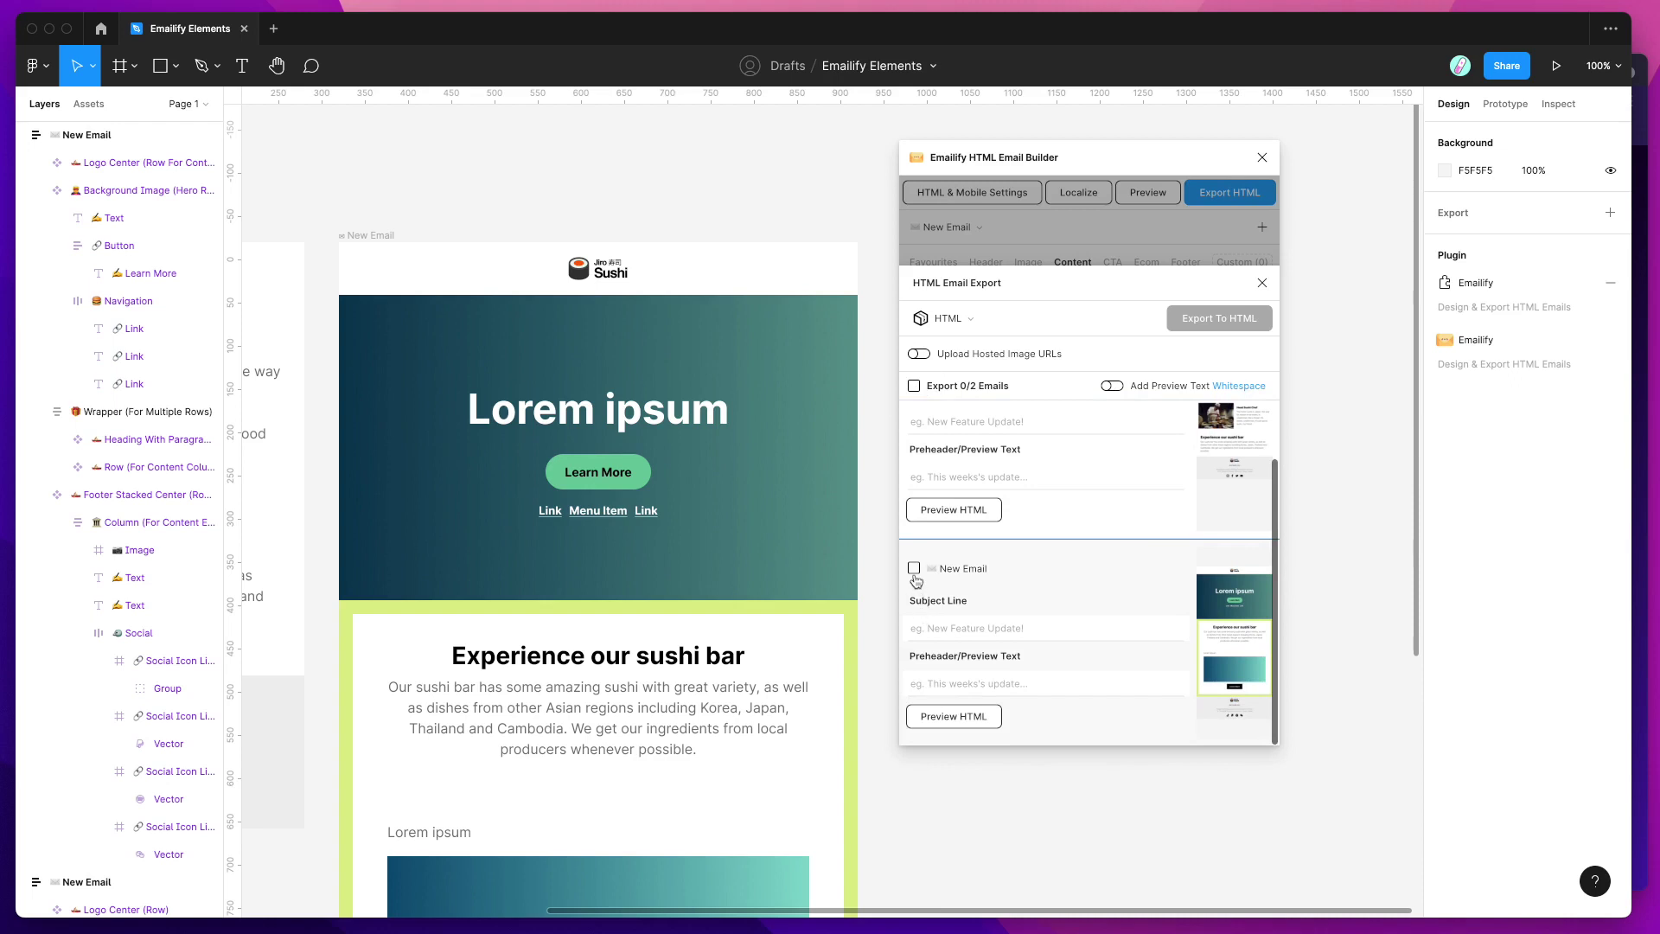
click(914, 568)
click(958, 624)
click(969, 679)
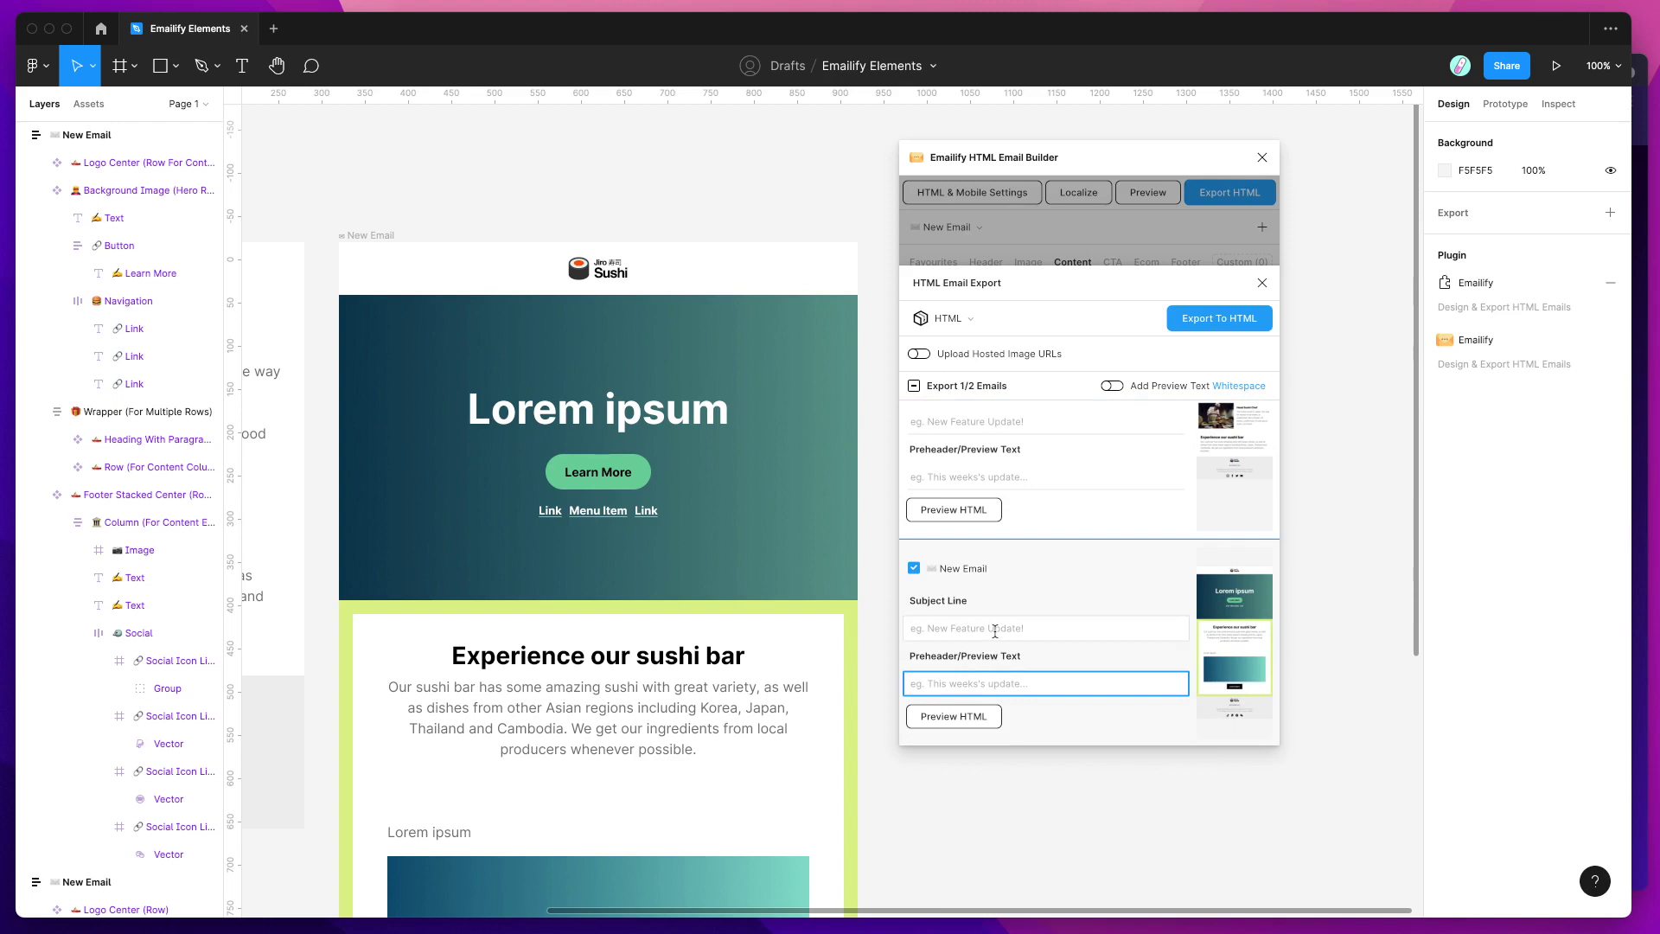
scroll(1029, 657, up, 2)
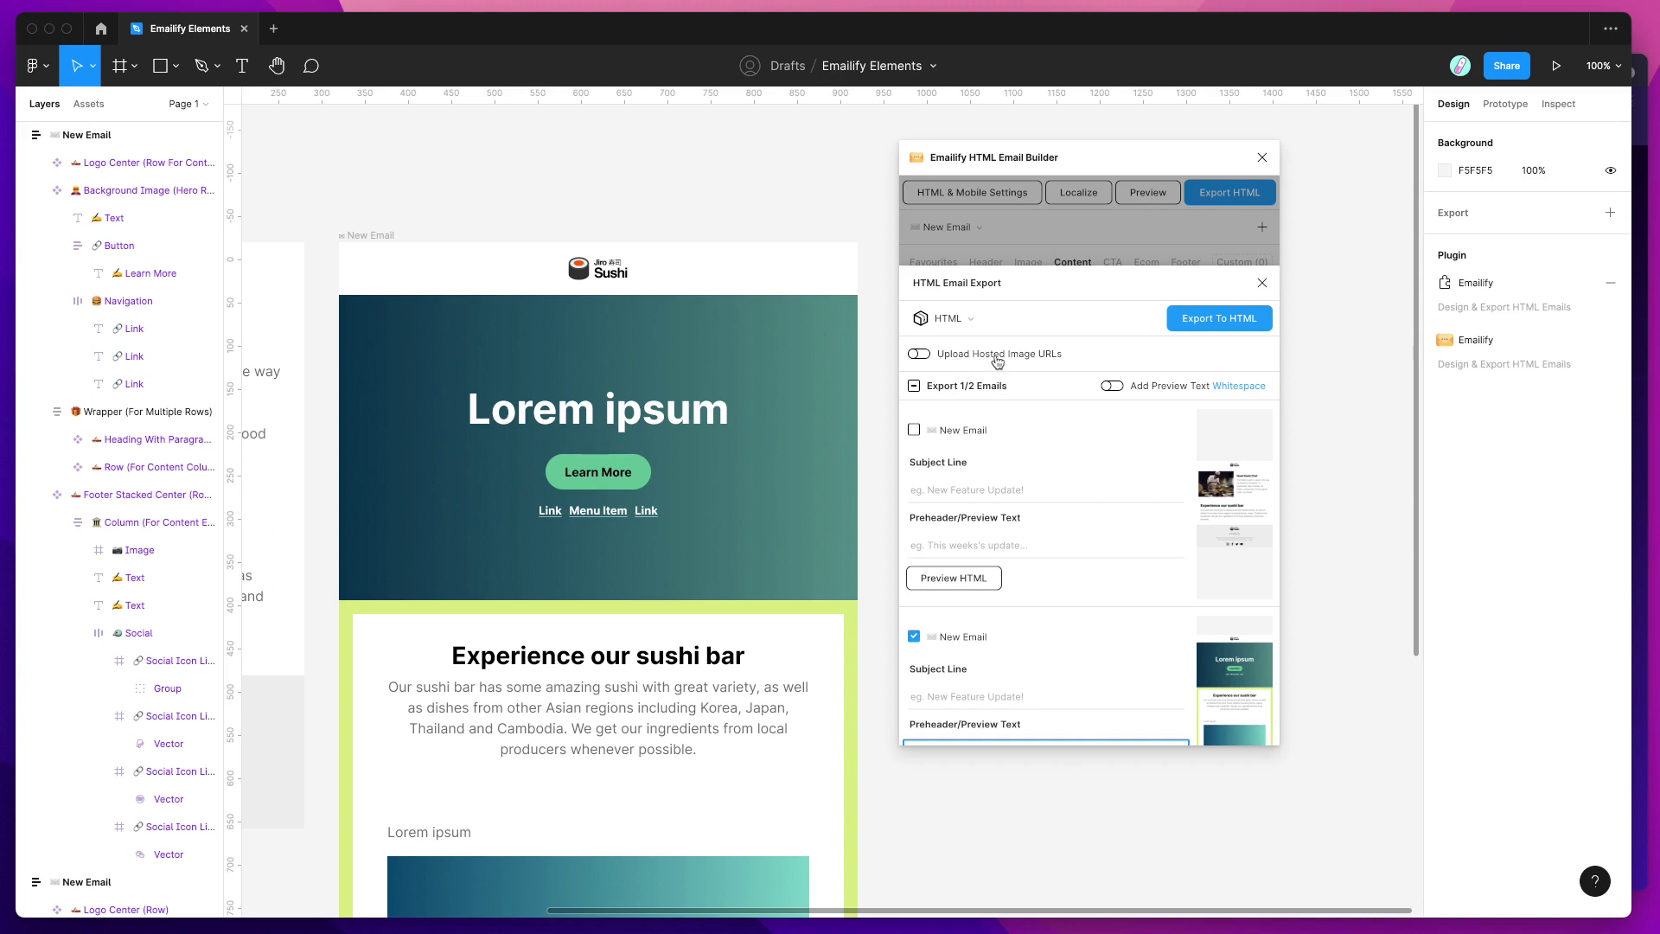
- Export the selected email to HTML and save the .zip file to the Desktop under its suggested name
click(1210, 323)
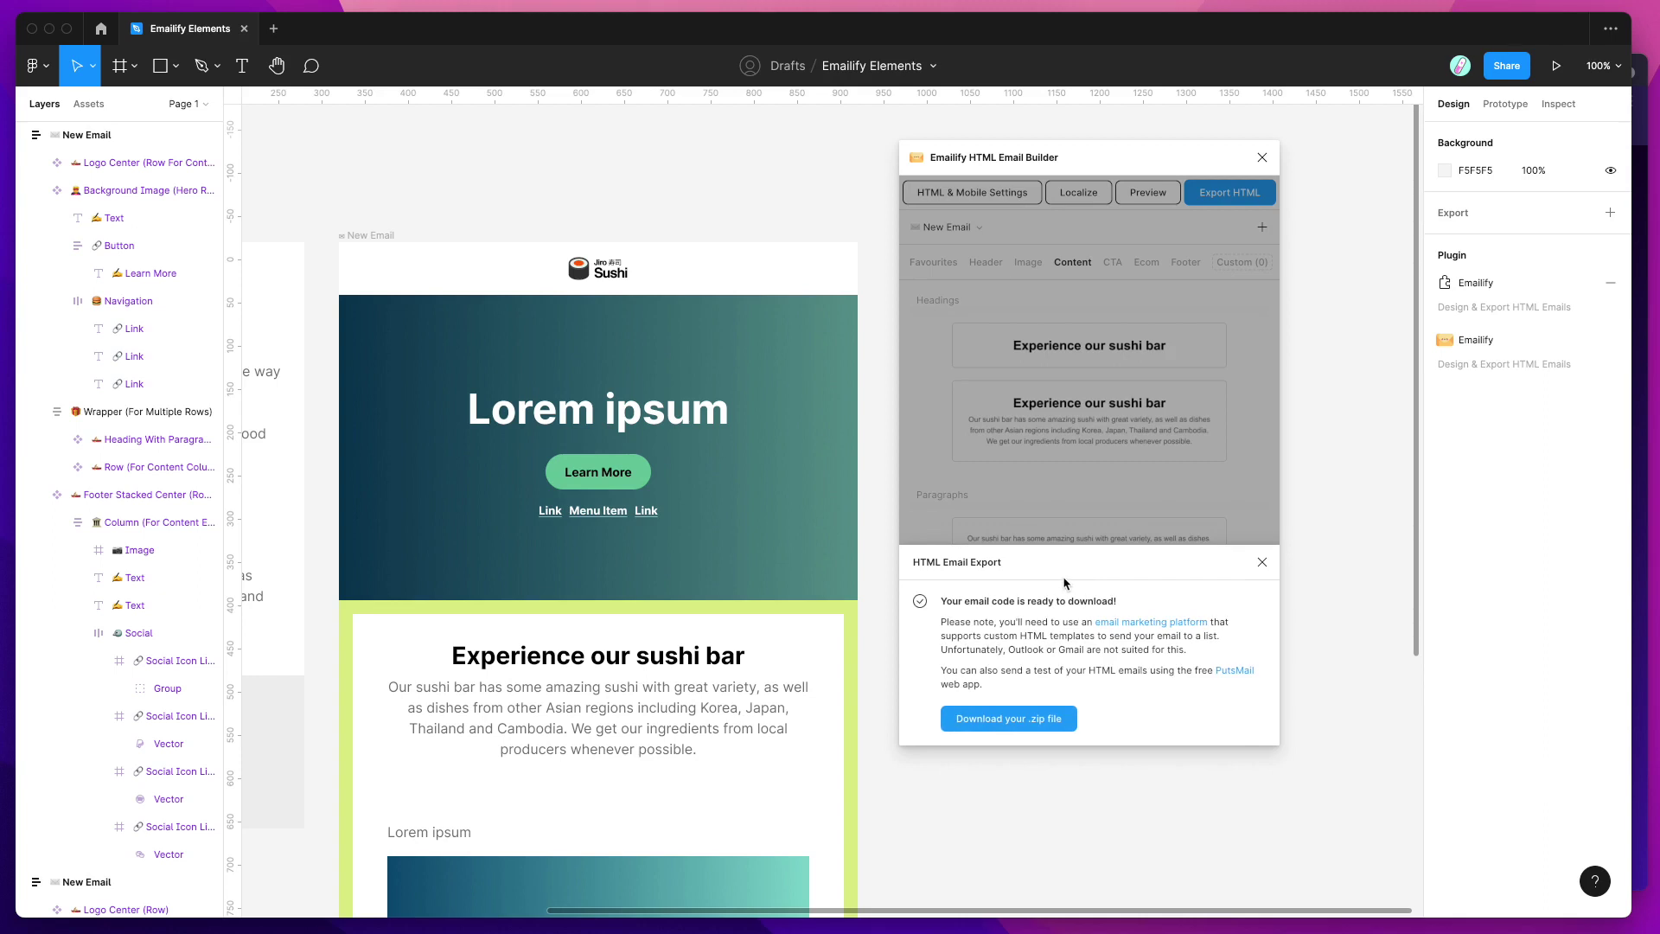
click(1001, 725)
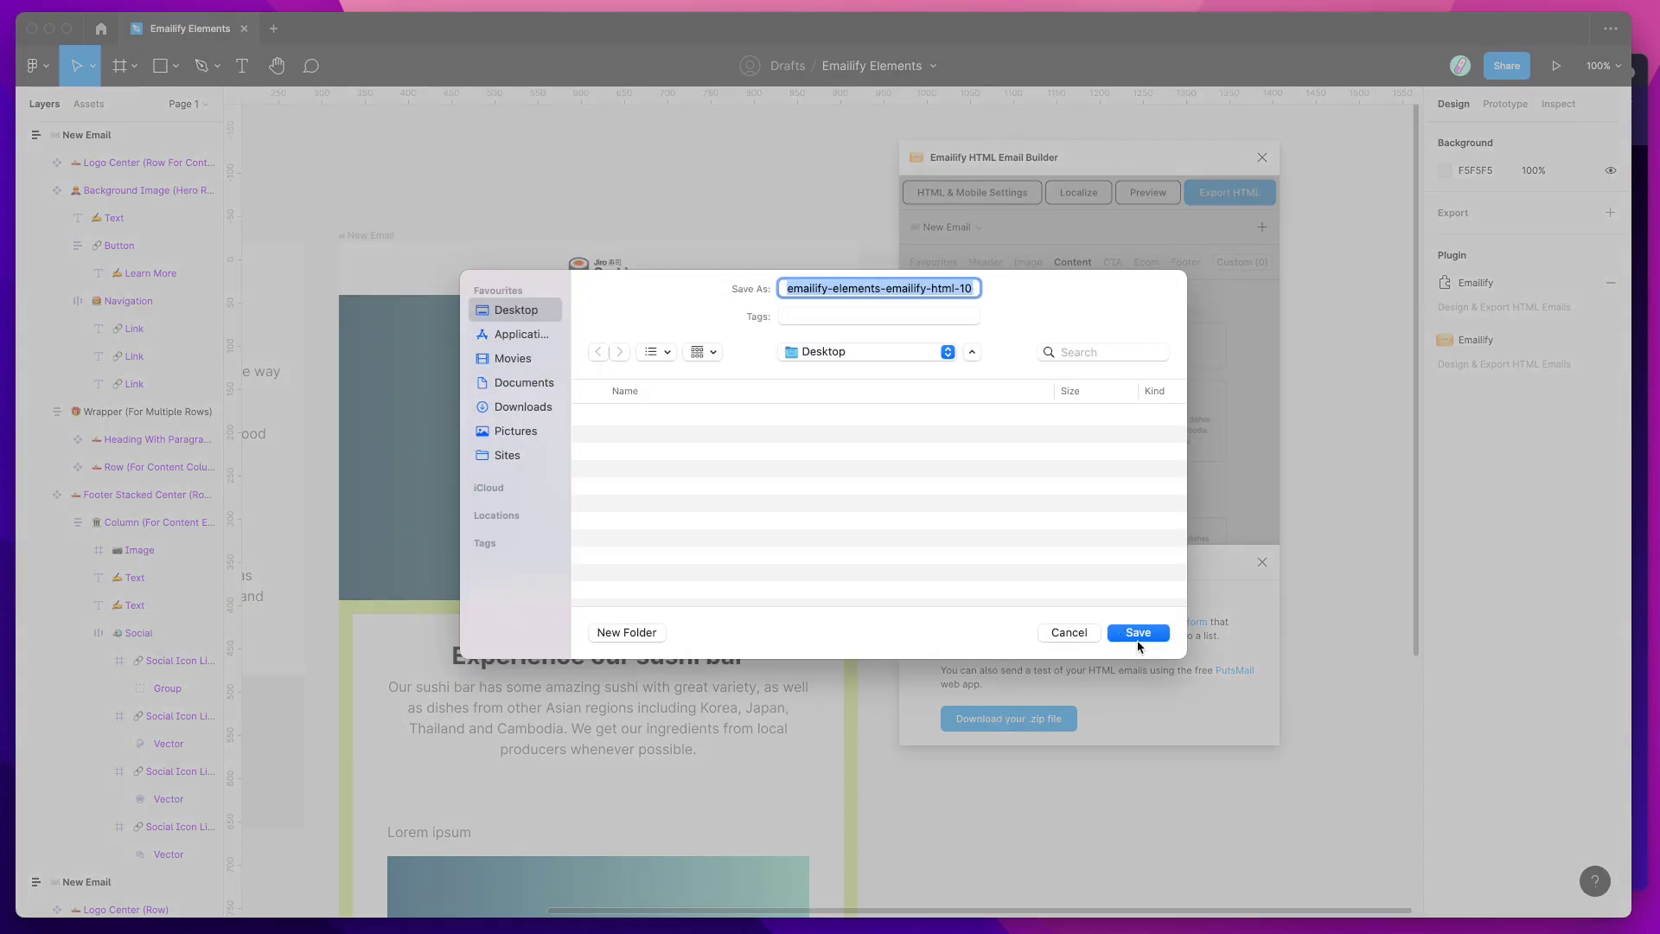
click(1138, 640)
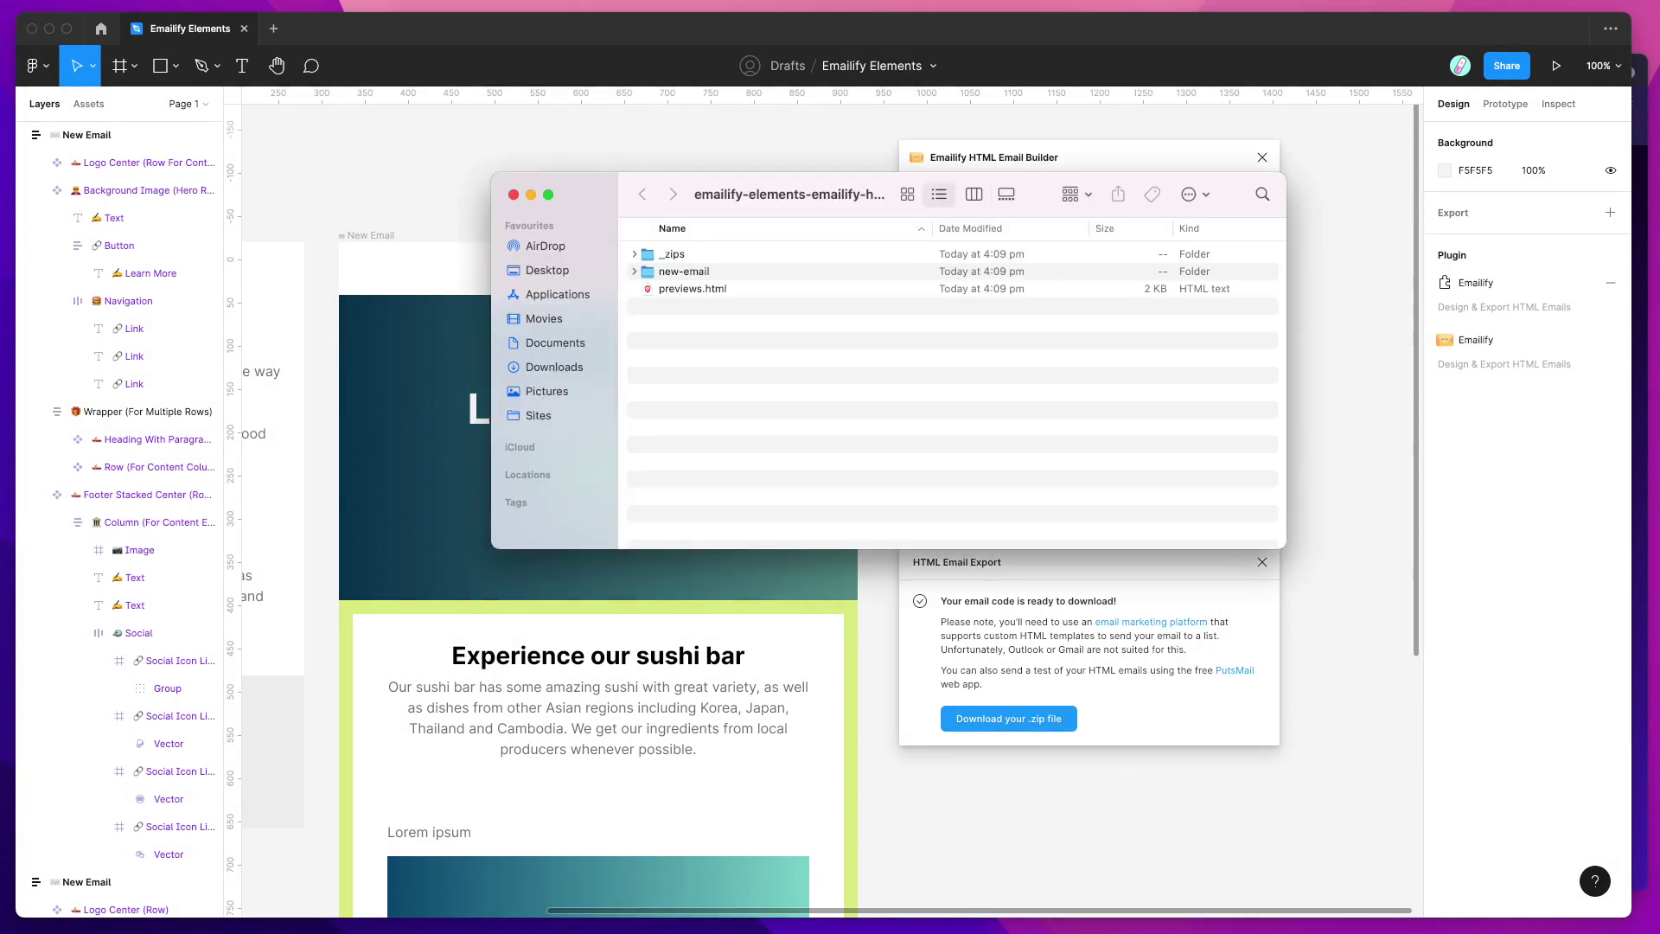
- In the extracted export folder, expand new-email and preview the images in its img folder
drag(651, 214, 458, 185)
click(442, 245)
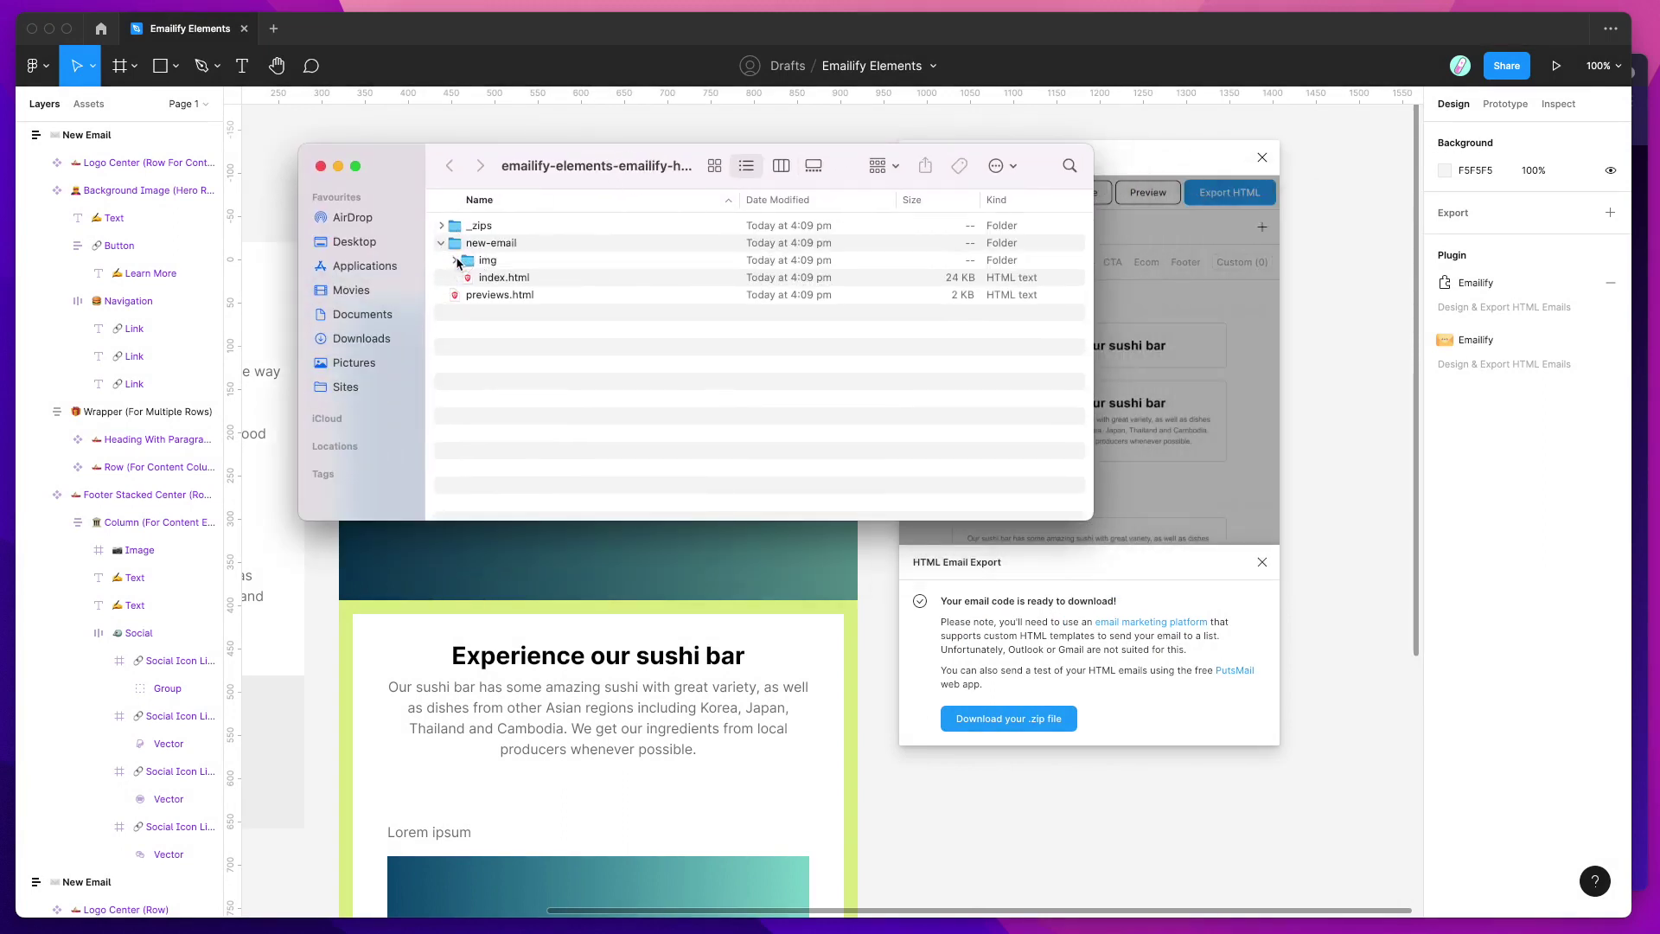
click(456, 262)
click(513, 279)
key(space)
key(Down)
key(Down)
key(Down)
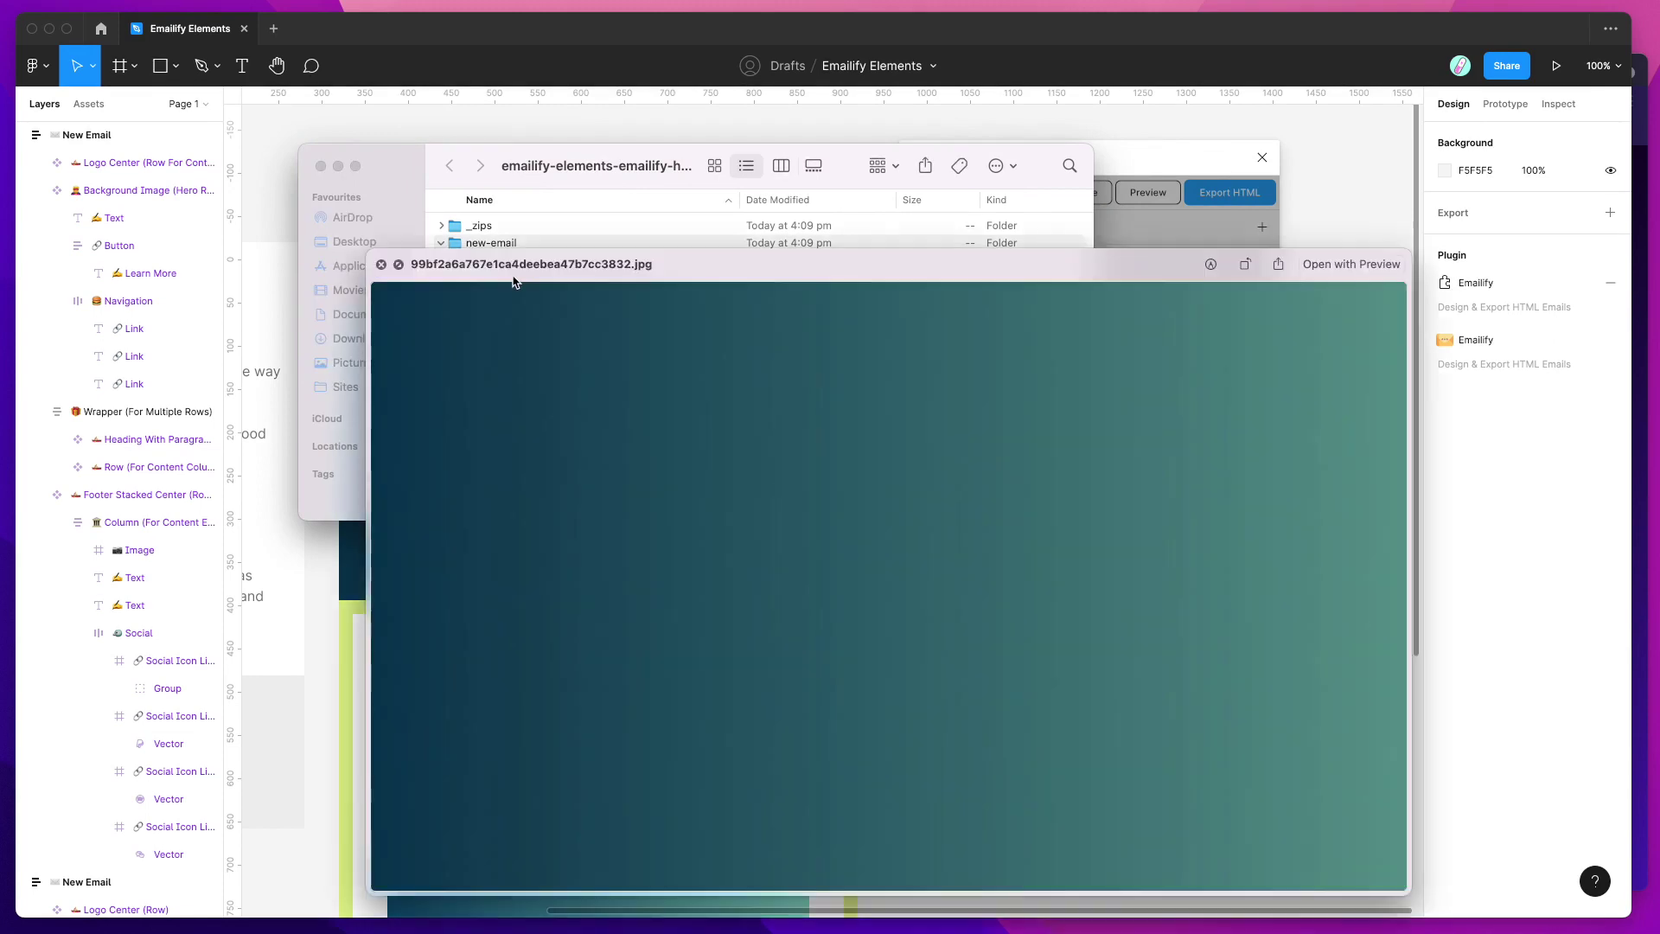
key(Down)
key(Down)
key(space)
click(454, 260)
- Open the exported previews.html file in the web browser
click(514, 278)
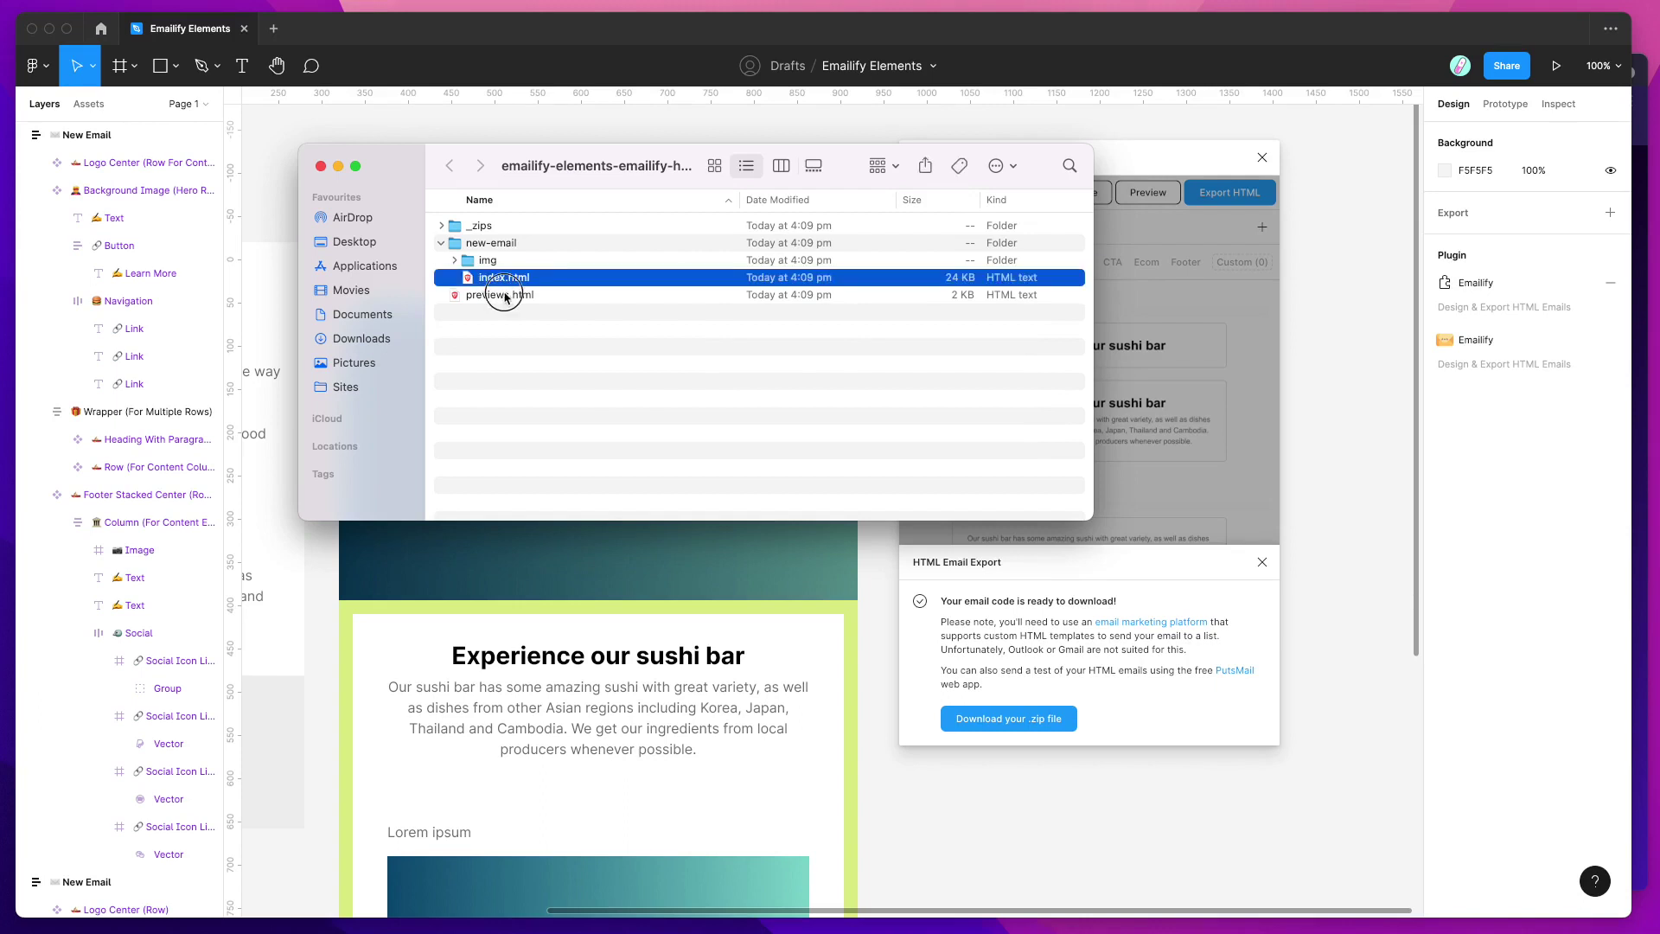
click(516, 296)
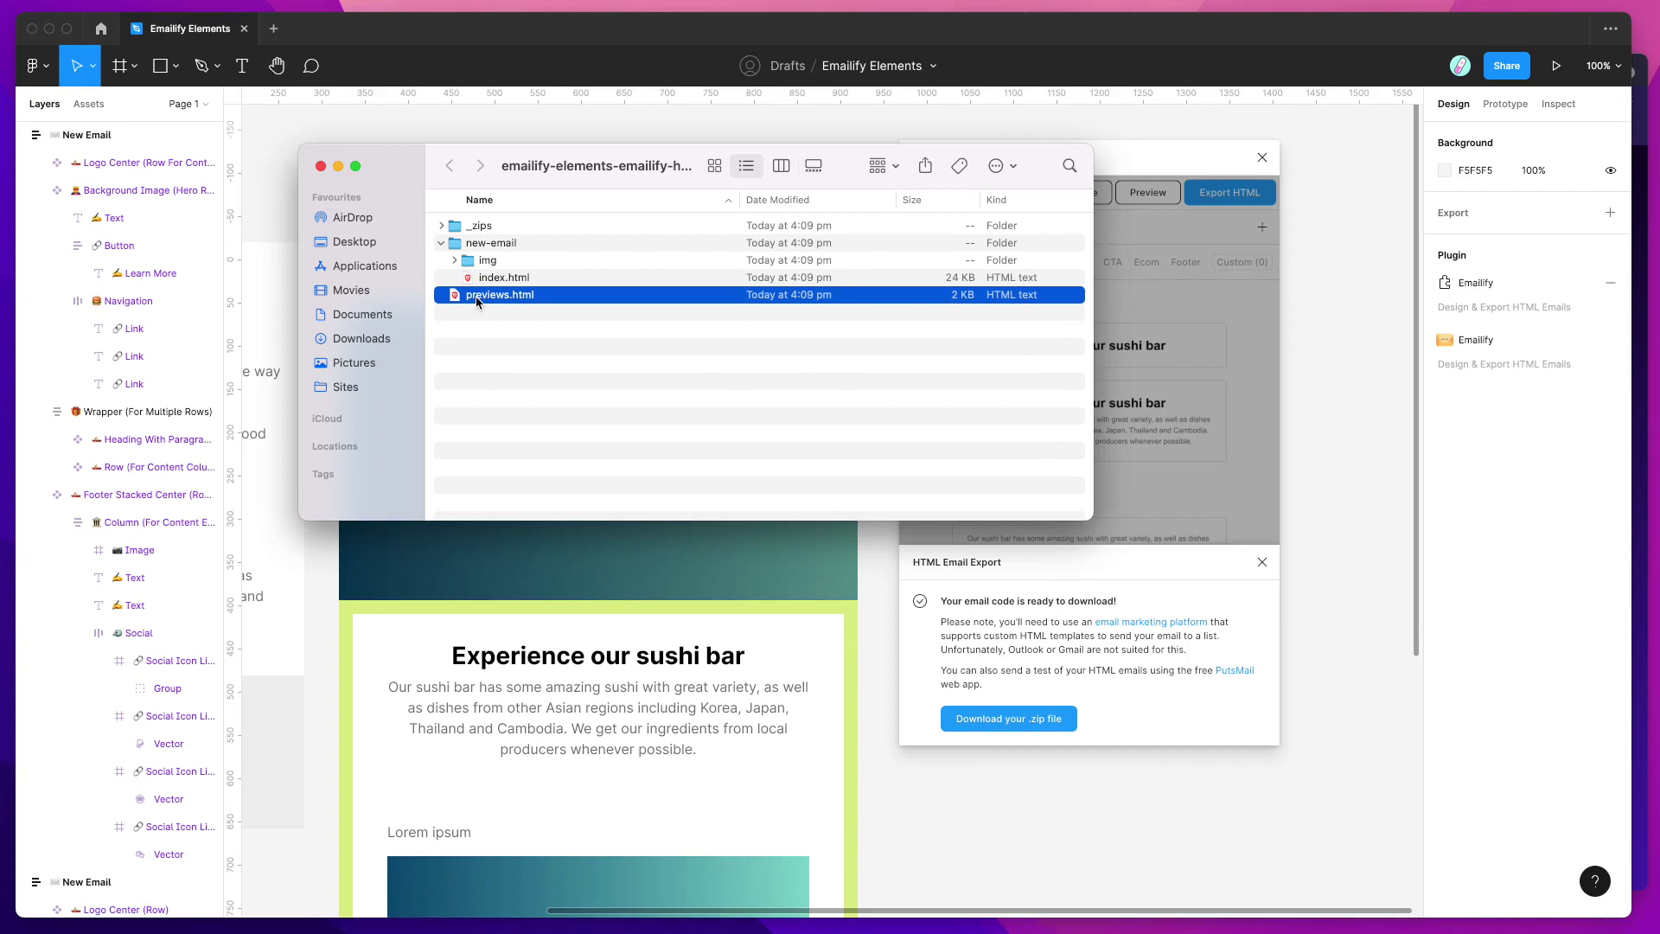
drag(477, 301, 1644, 505)
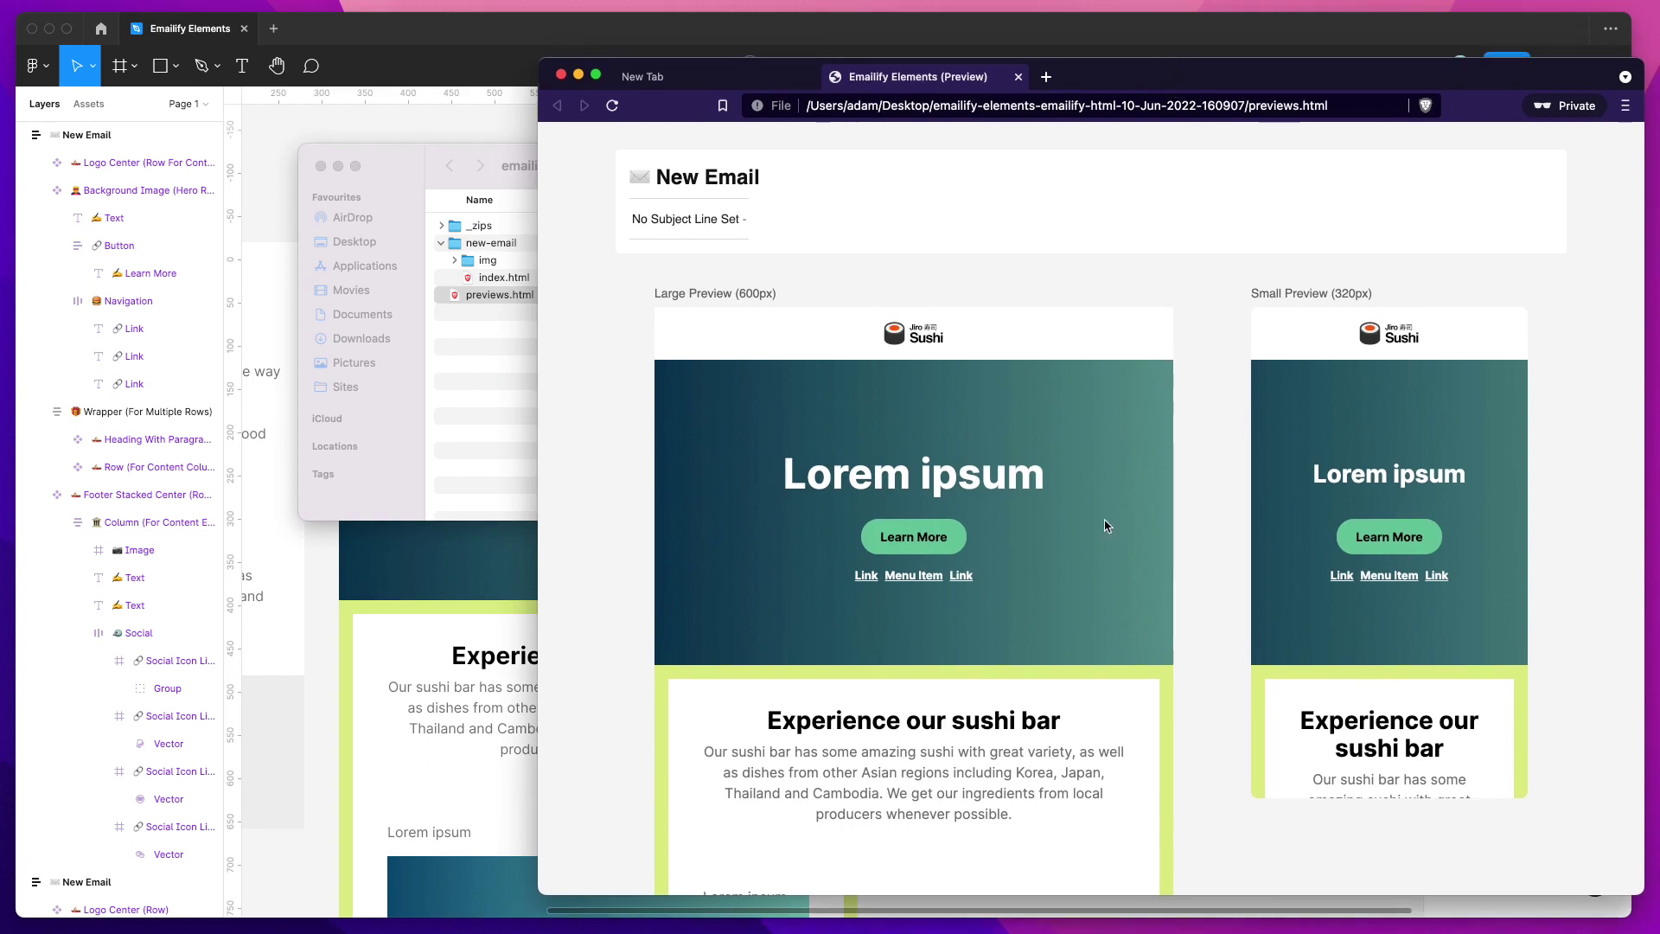
- Examine the exported email's Large Preview in the browser, checking its live hero text, navigation links and footer social icons
drag(767, 461, 1069, 594)
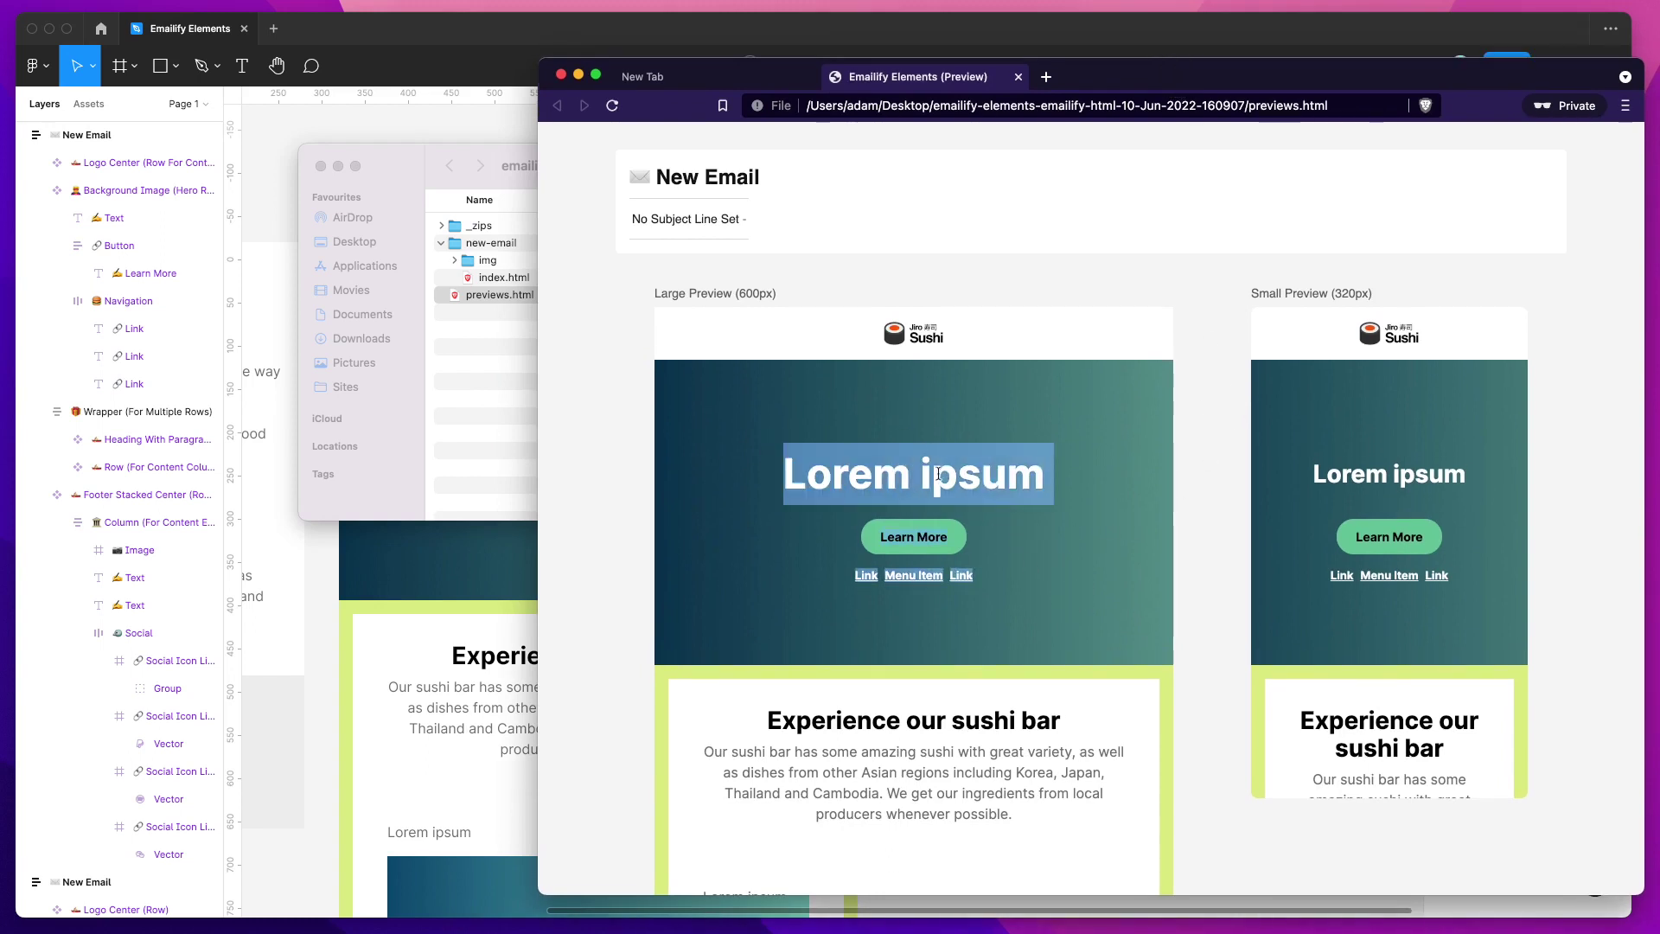
click(1121, 444)
scroll(1098, 442, down, 5)
scroll(951, 462, down, 1)
scroll(915, 501, up, 5)
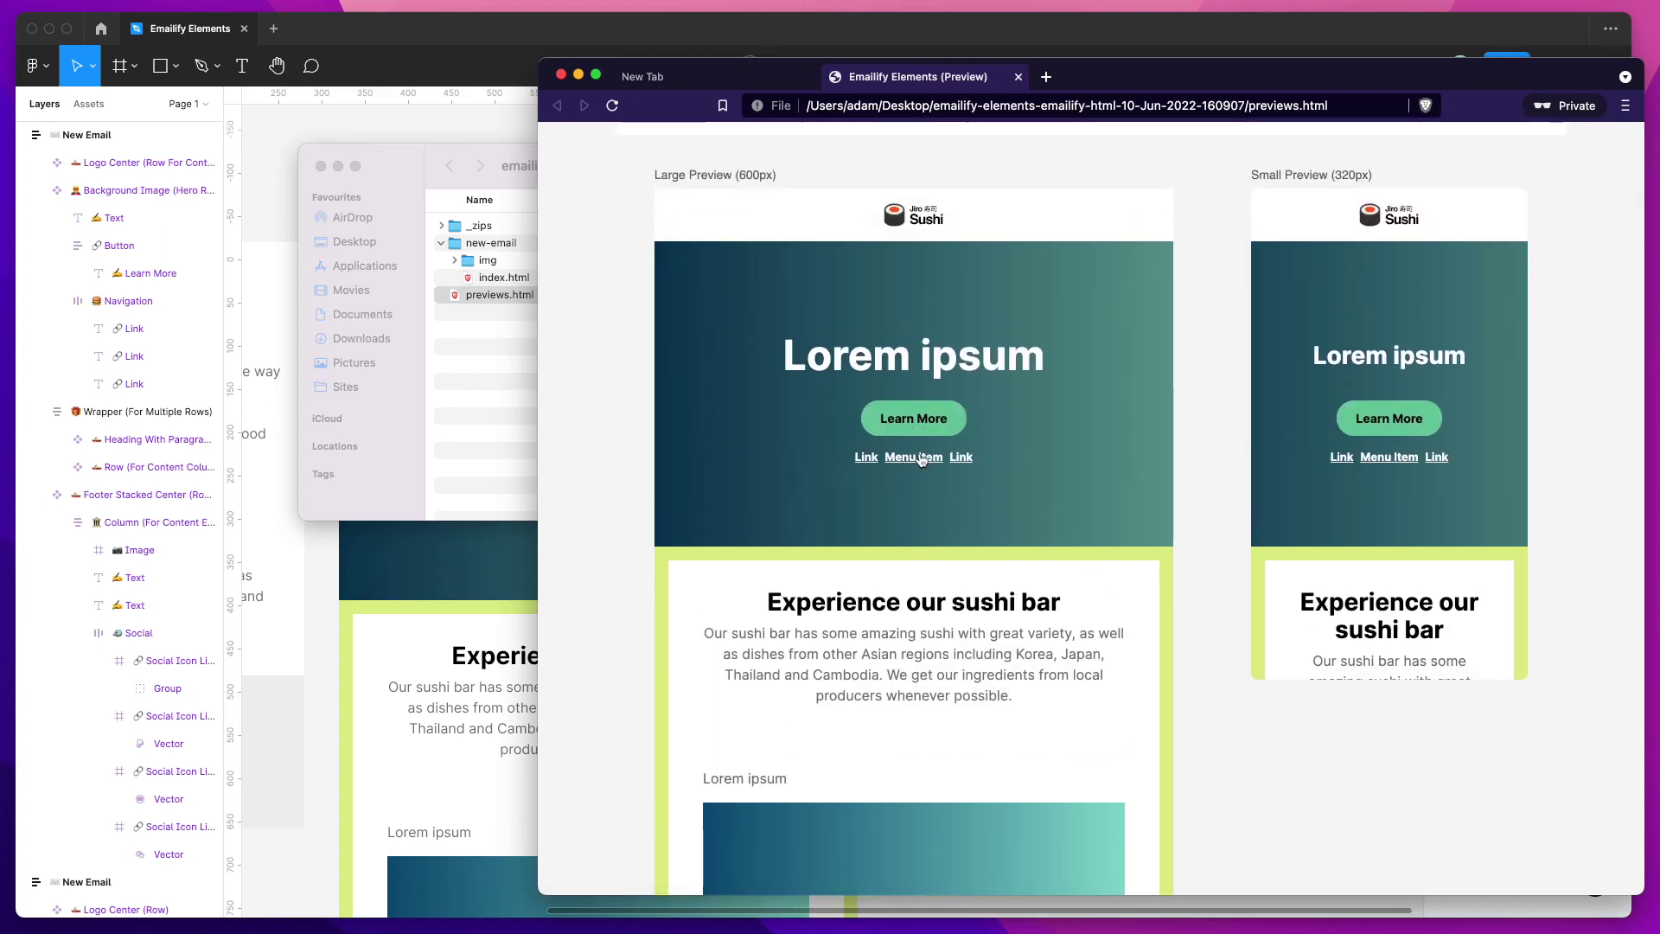
scroll(960, 458, down, 6)
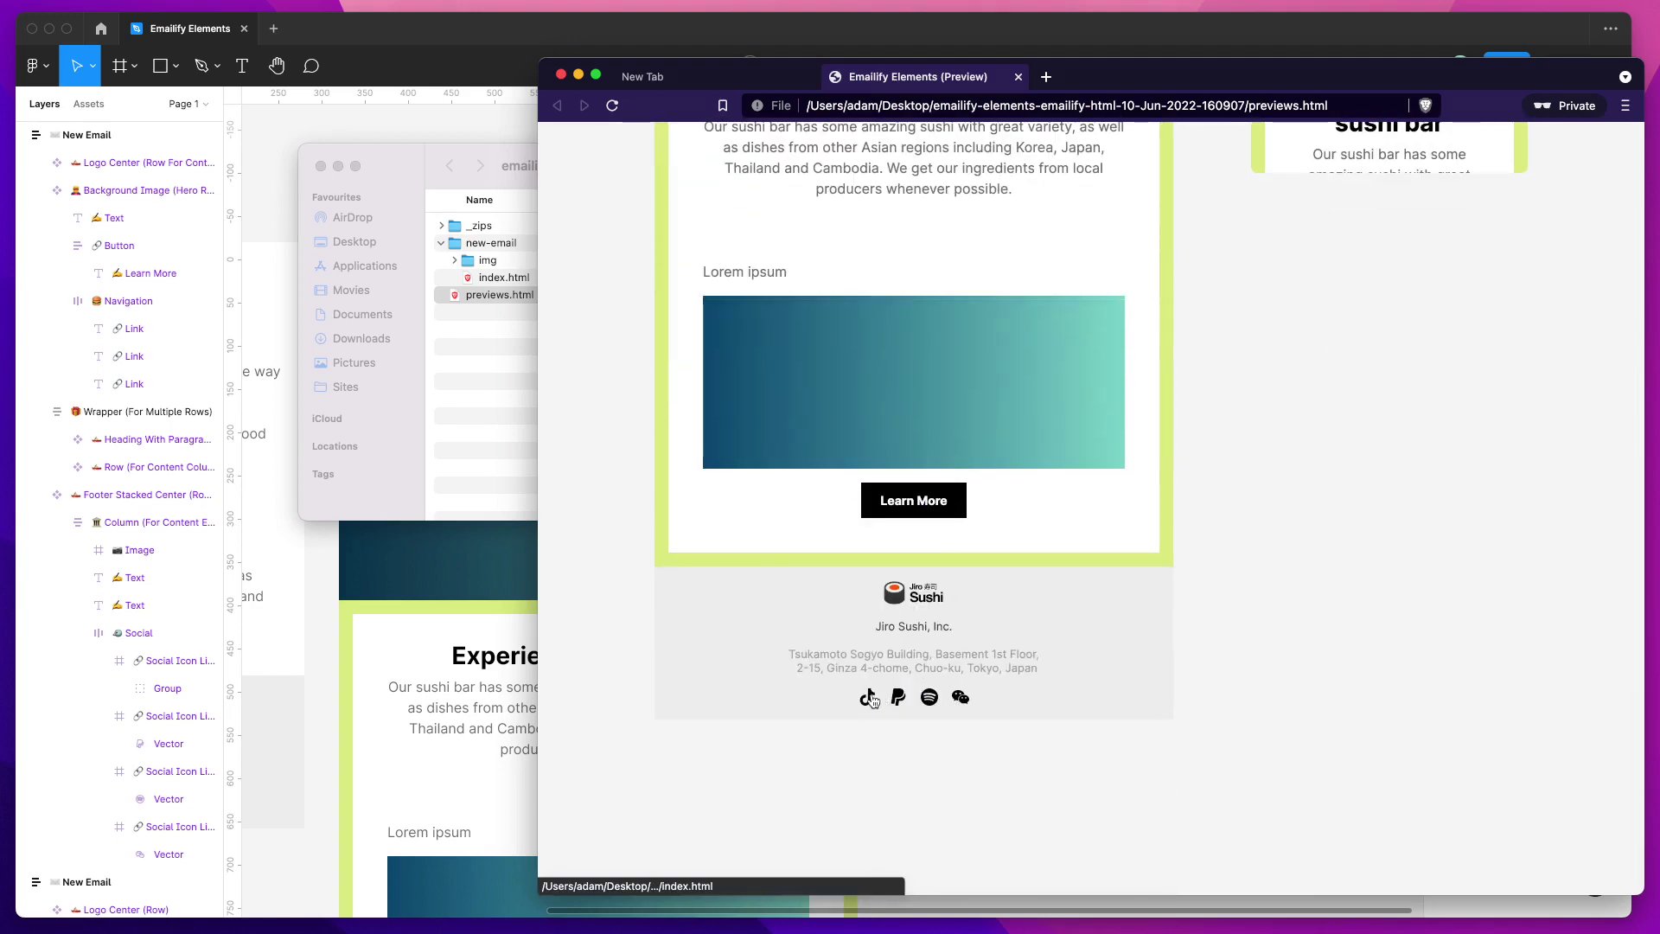
- Examine the exported email's Small Preview (320px) from the hero down to the footer, comparing it with the Large Preview
scroll(946, 518, up, 6)
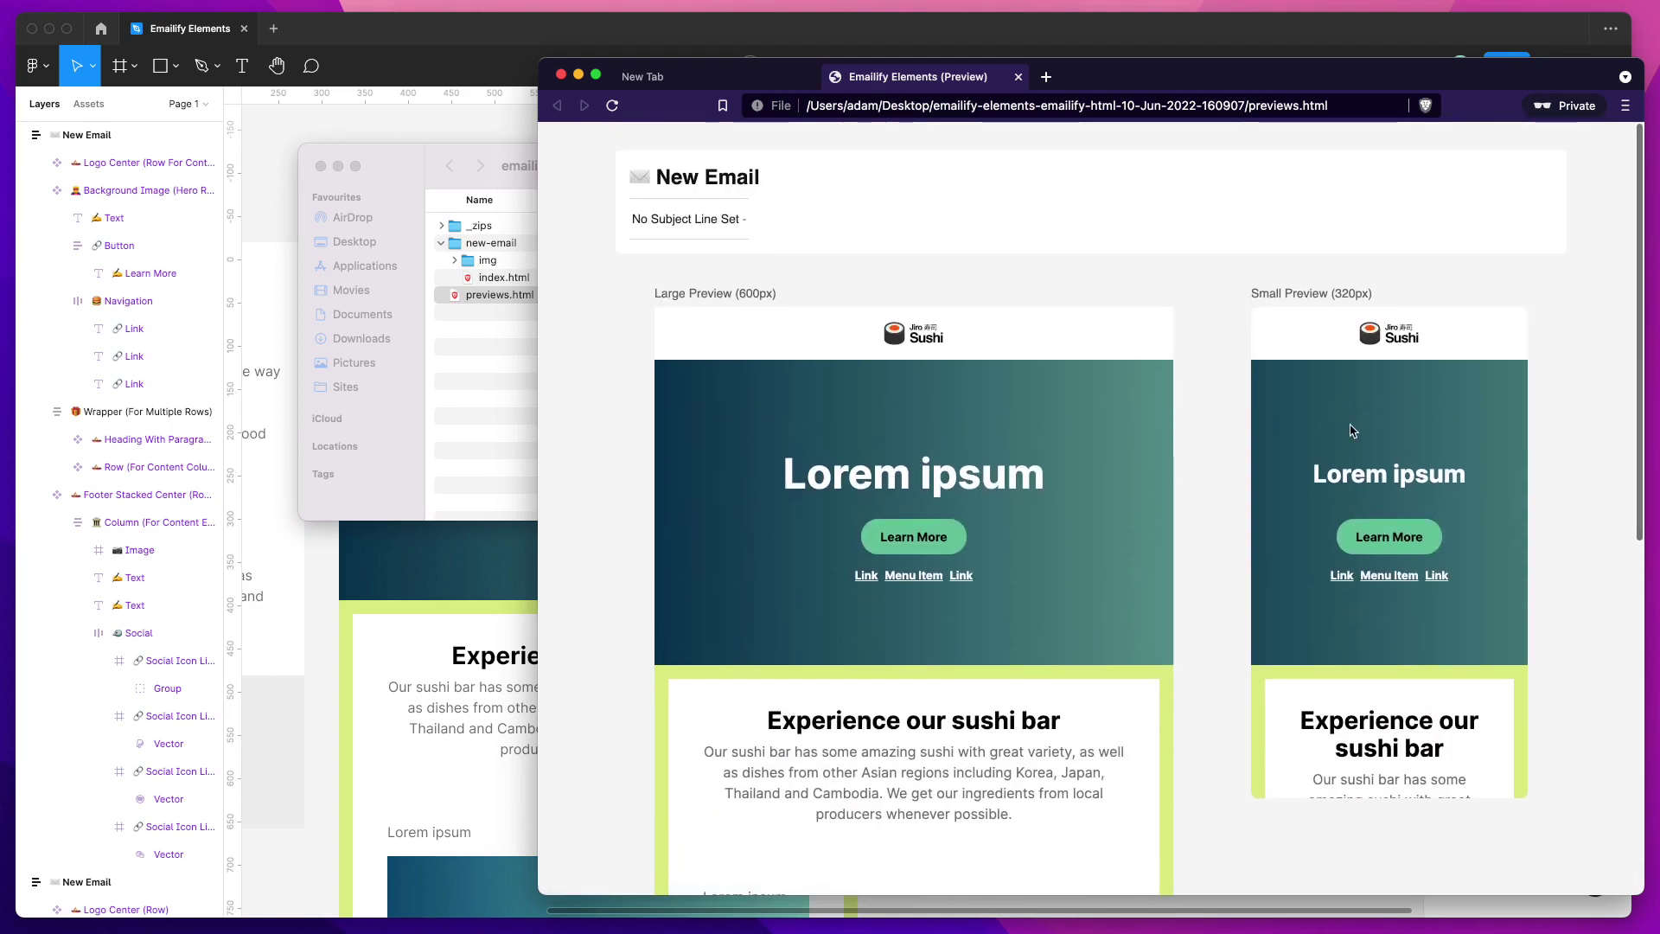
scroll(1349, 432, down, 2)
scroll(1329, 451, down, 5)
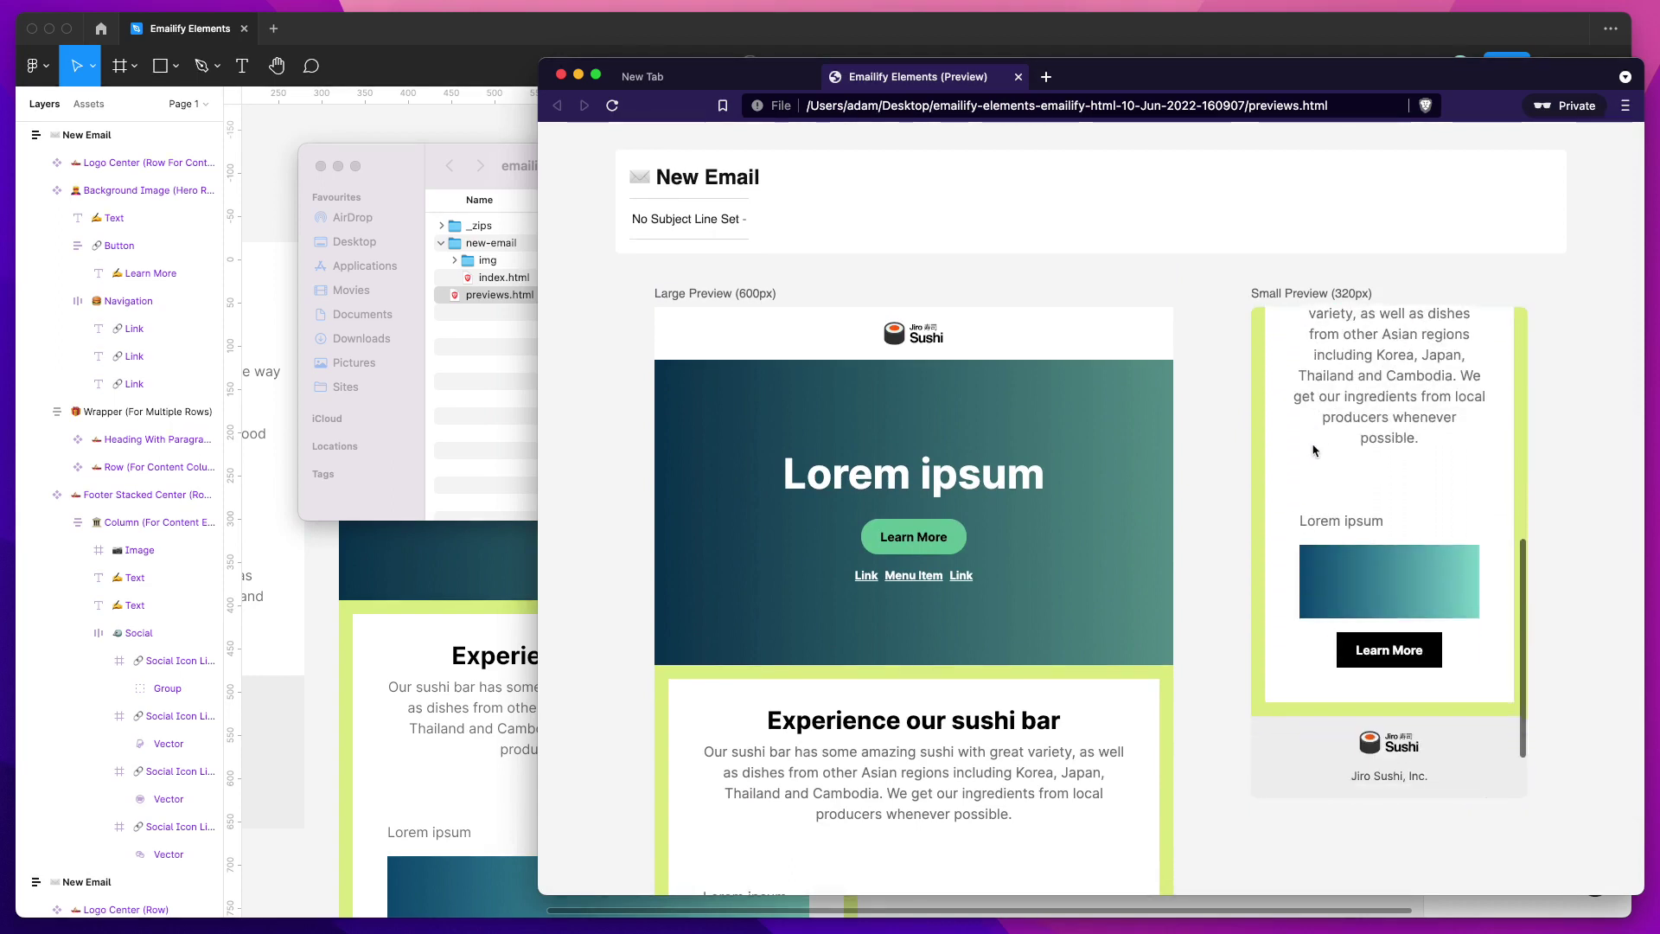
scroll(1310, 451, down, 2)
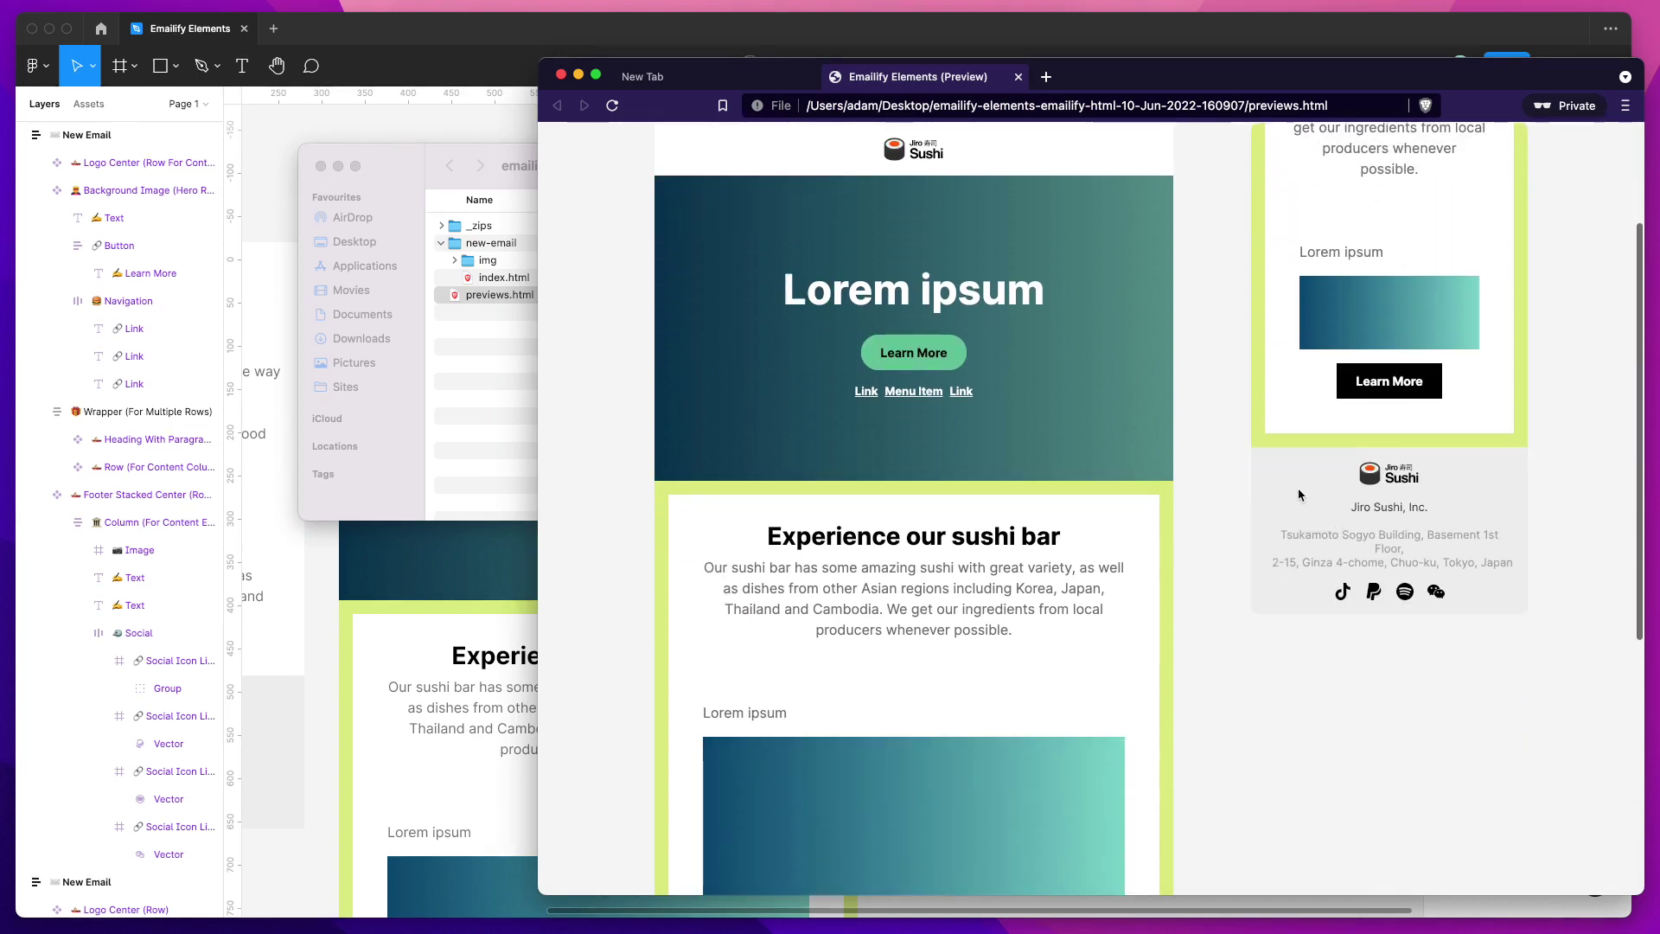
scroll(1289, 489, up, 2)
scroll(1286, 484, up, 8)
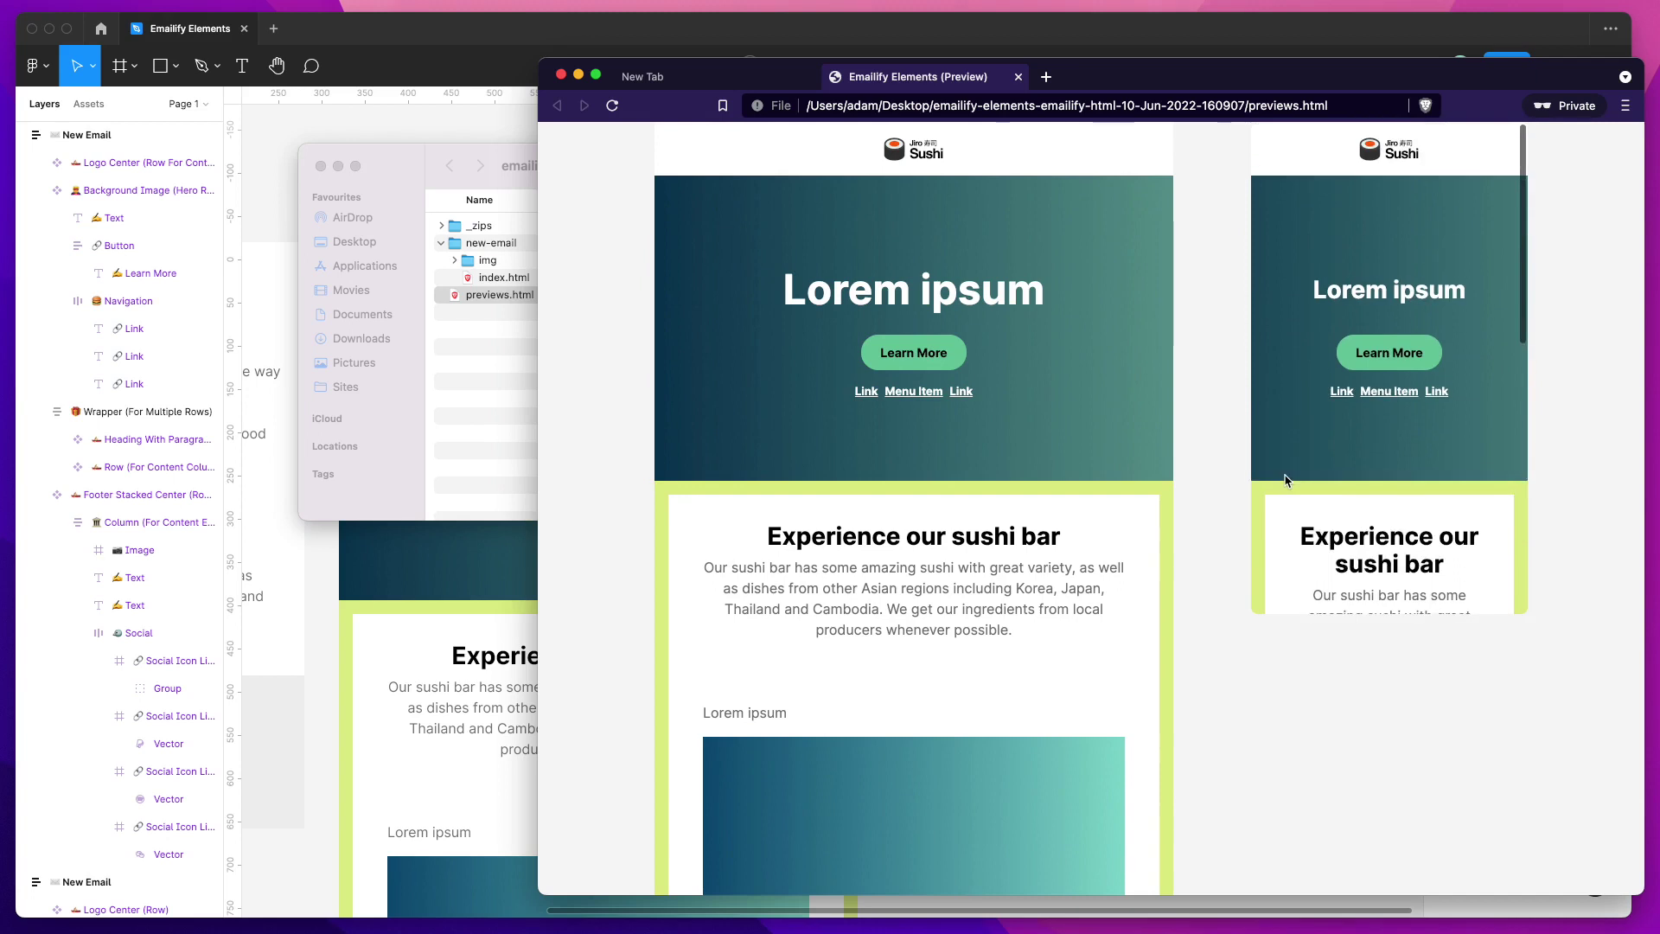
drag(1247, 293, 1417, 305)
click(1416, 305)
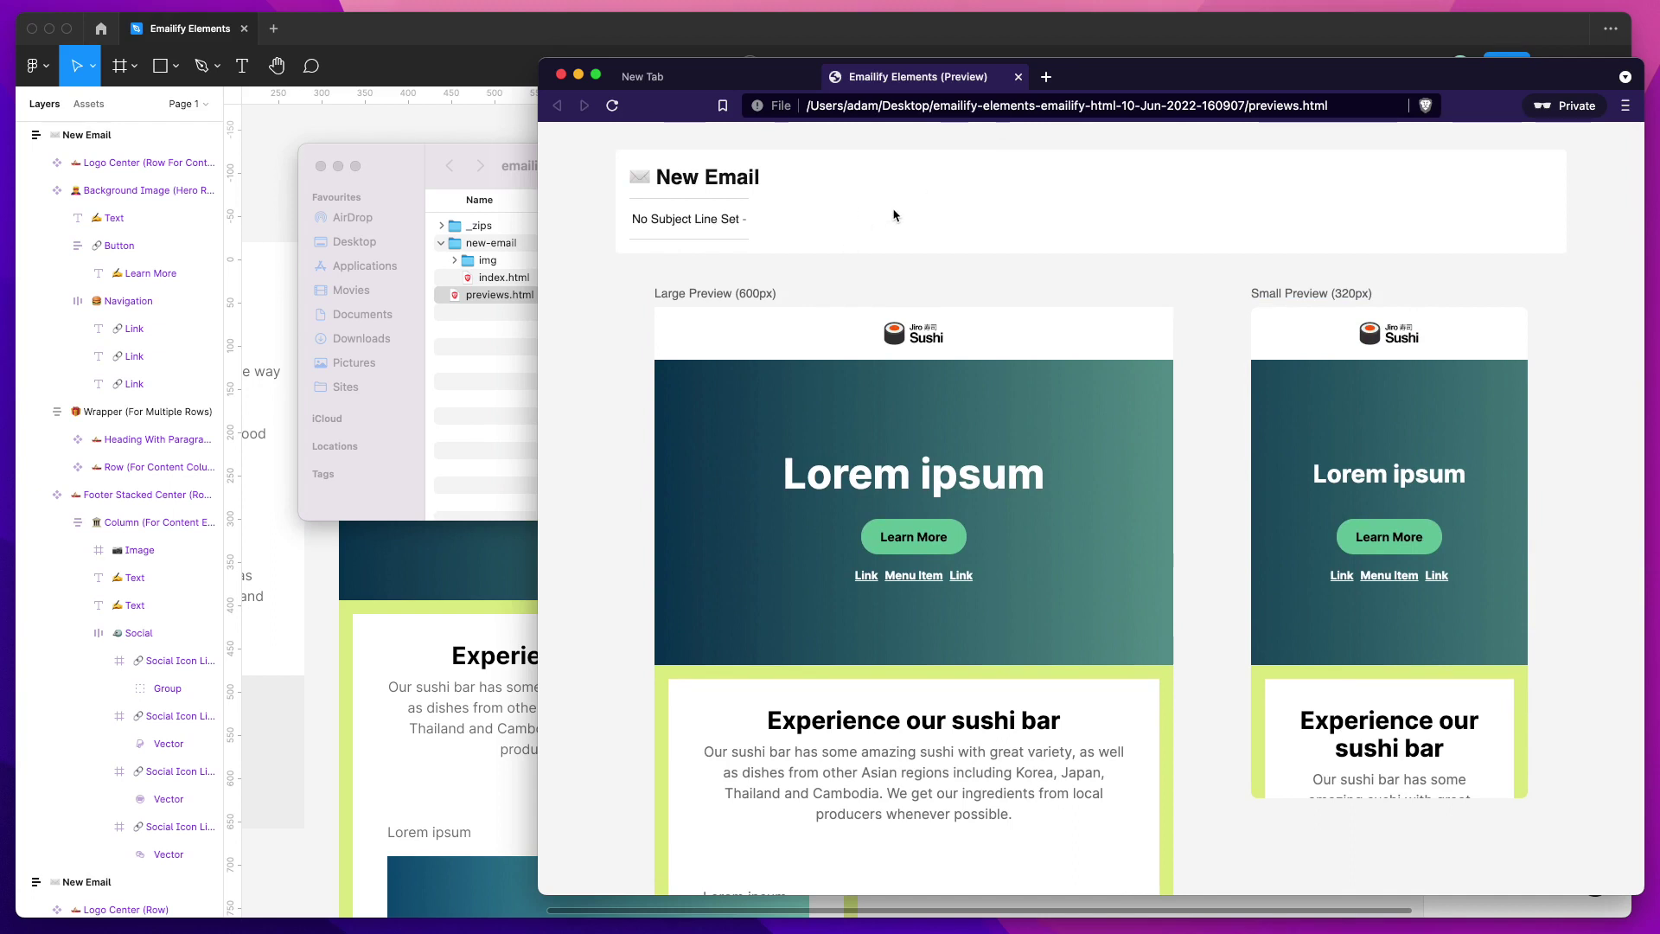
- Close the empty New Tab and review the exported email's Large Preview from the logo down to the footer
click(811, 77)
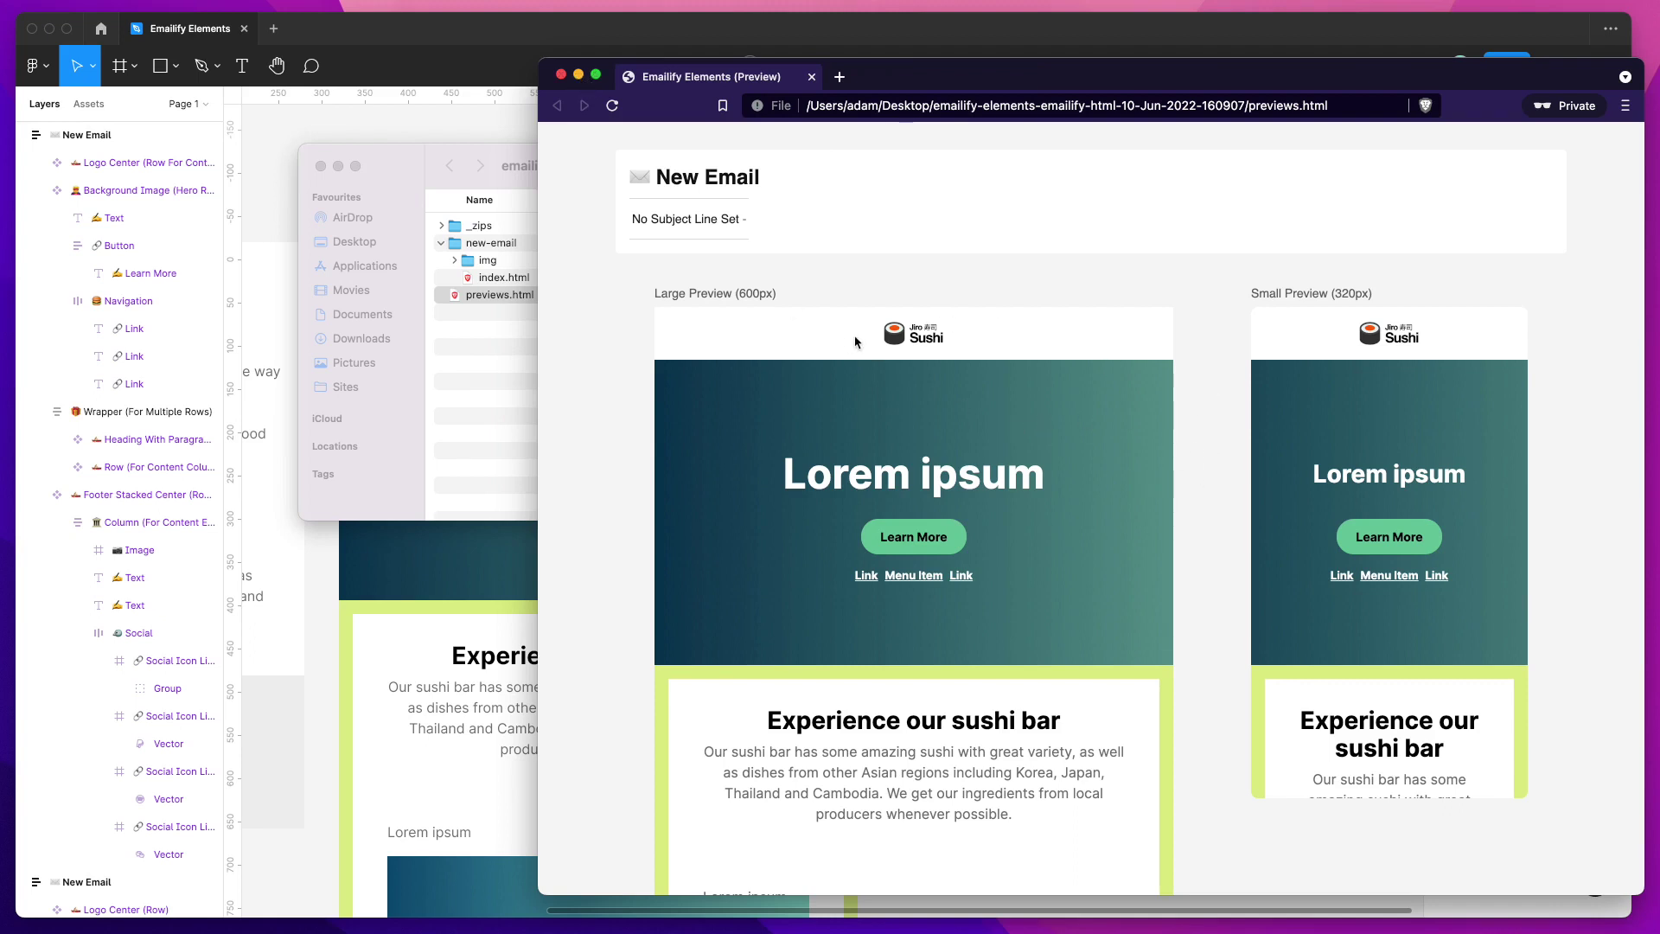
drag(743, 330, 1133, 593)
click(1086, 605)
scroll(648, 281, down, 3)
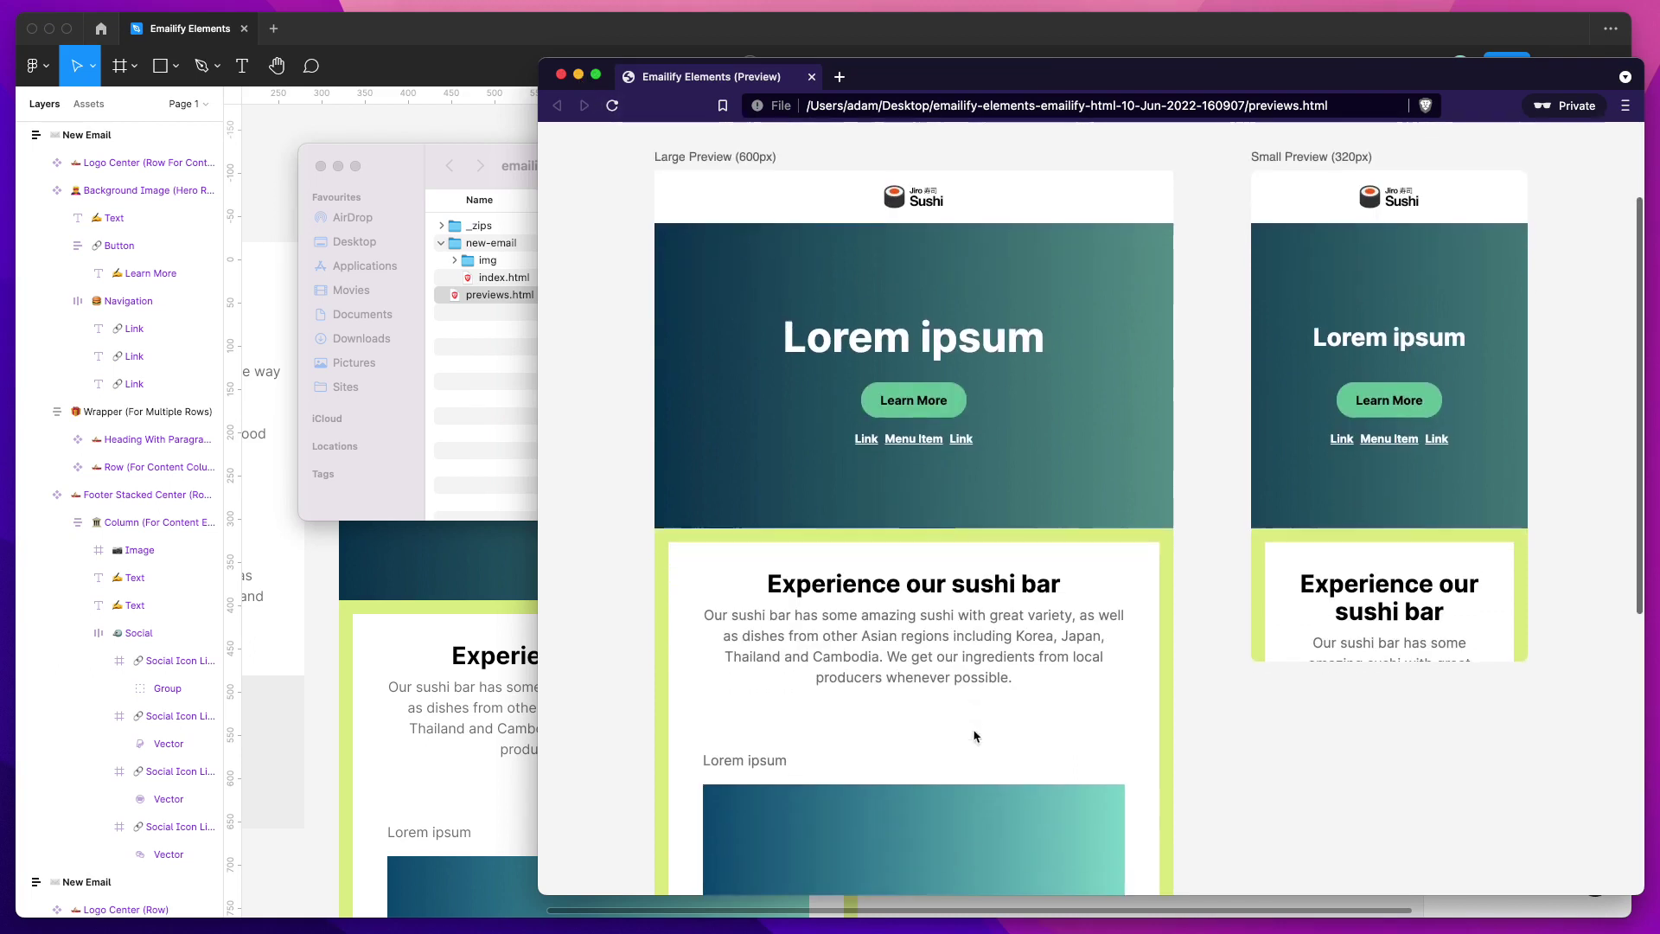
drag(767, 358, 1050, 377)
click(1087, 534)
scroll(938, 650, down, 8)
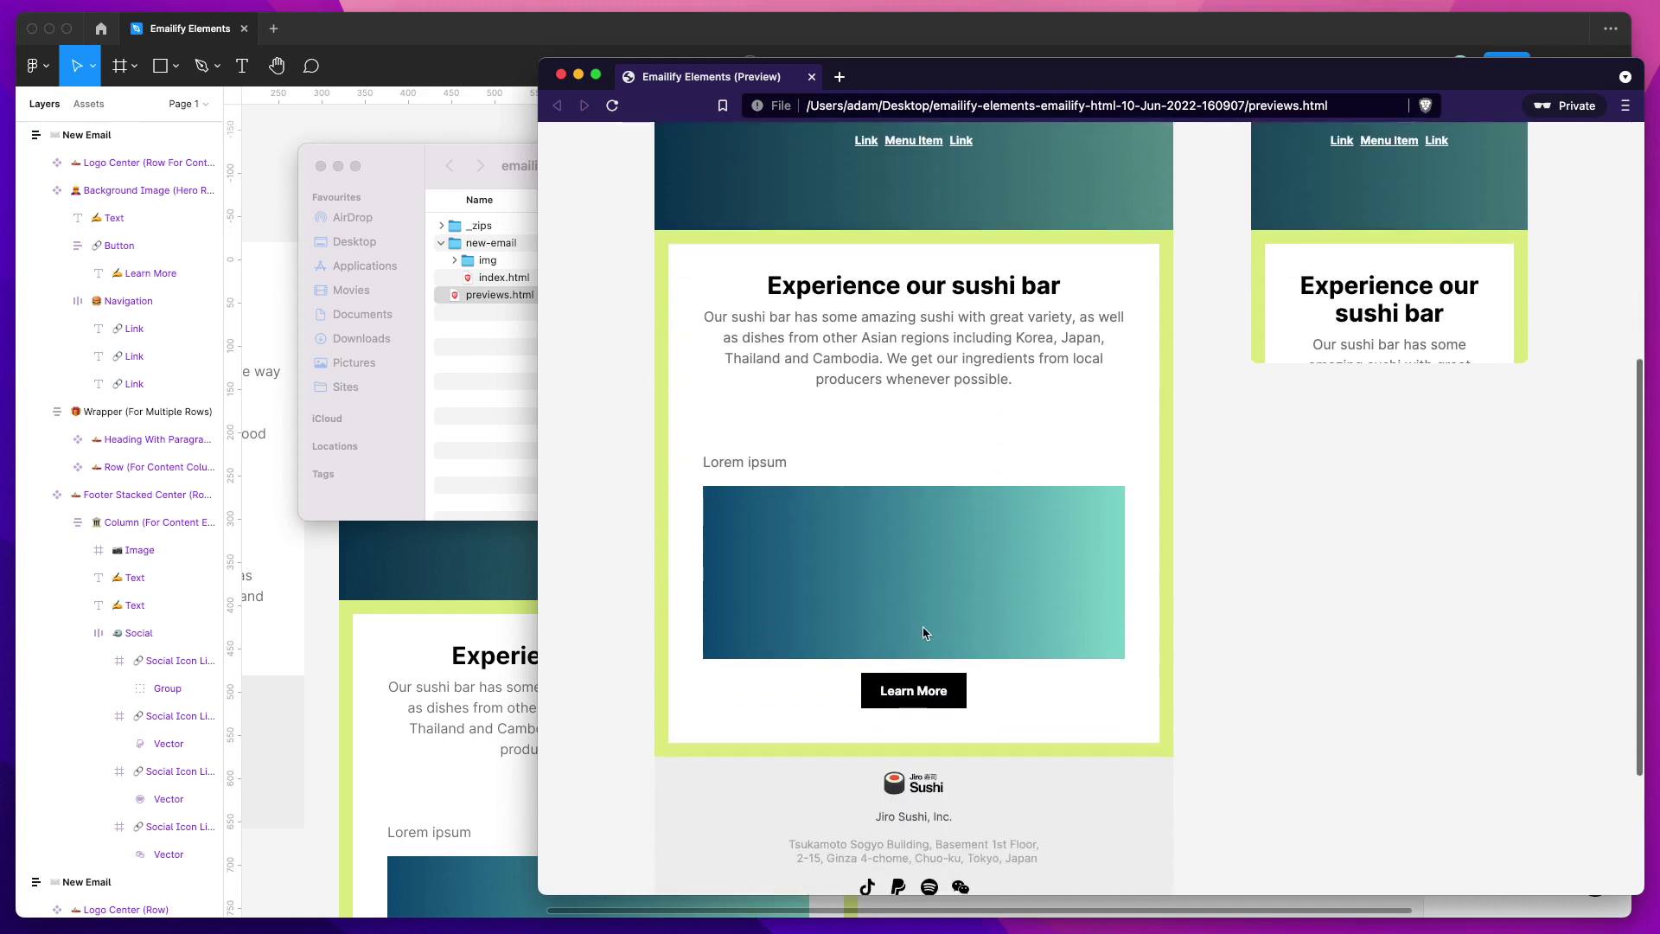
scroll(878, 484, up, 12)
- Close the browser preview and the export folder, switch back to Figma and dismiss the HTML Email Export message
click(812, 77)
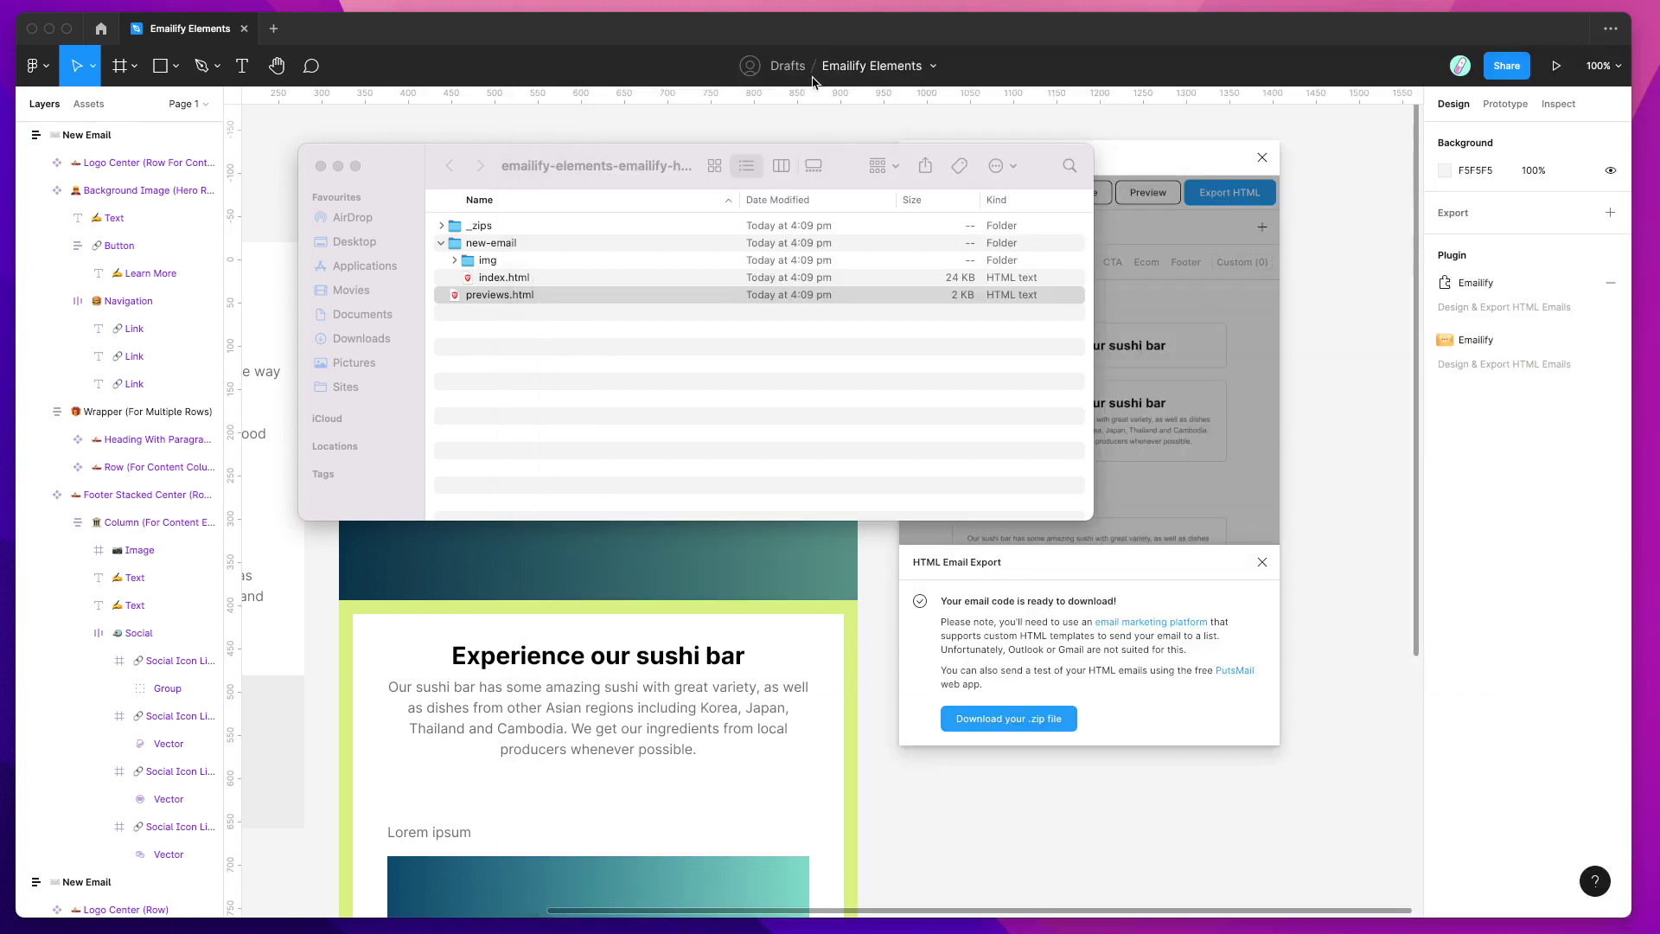
drag(638, 160, 1010, 224)
click(693, 231)
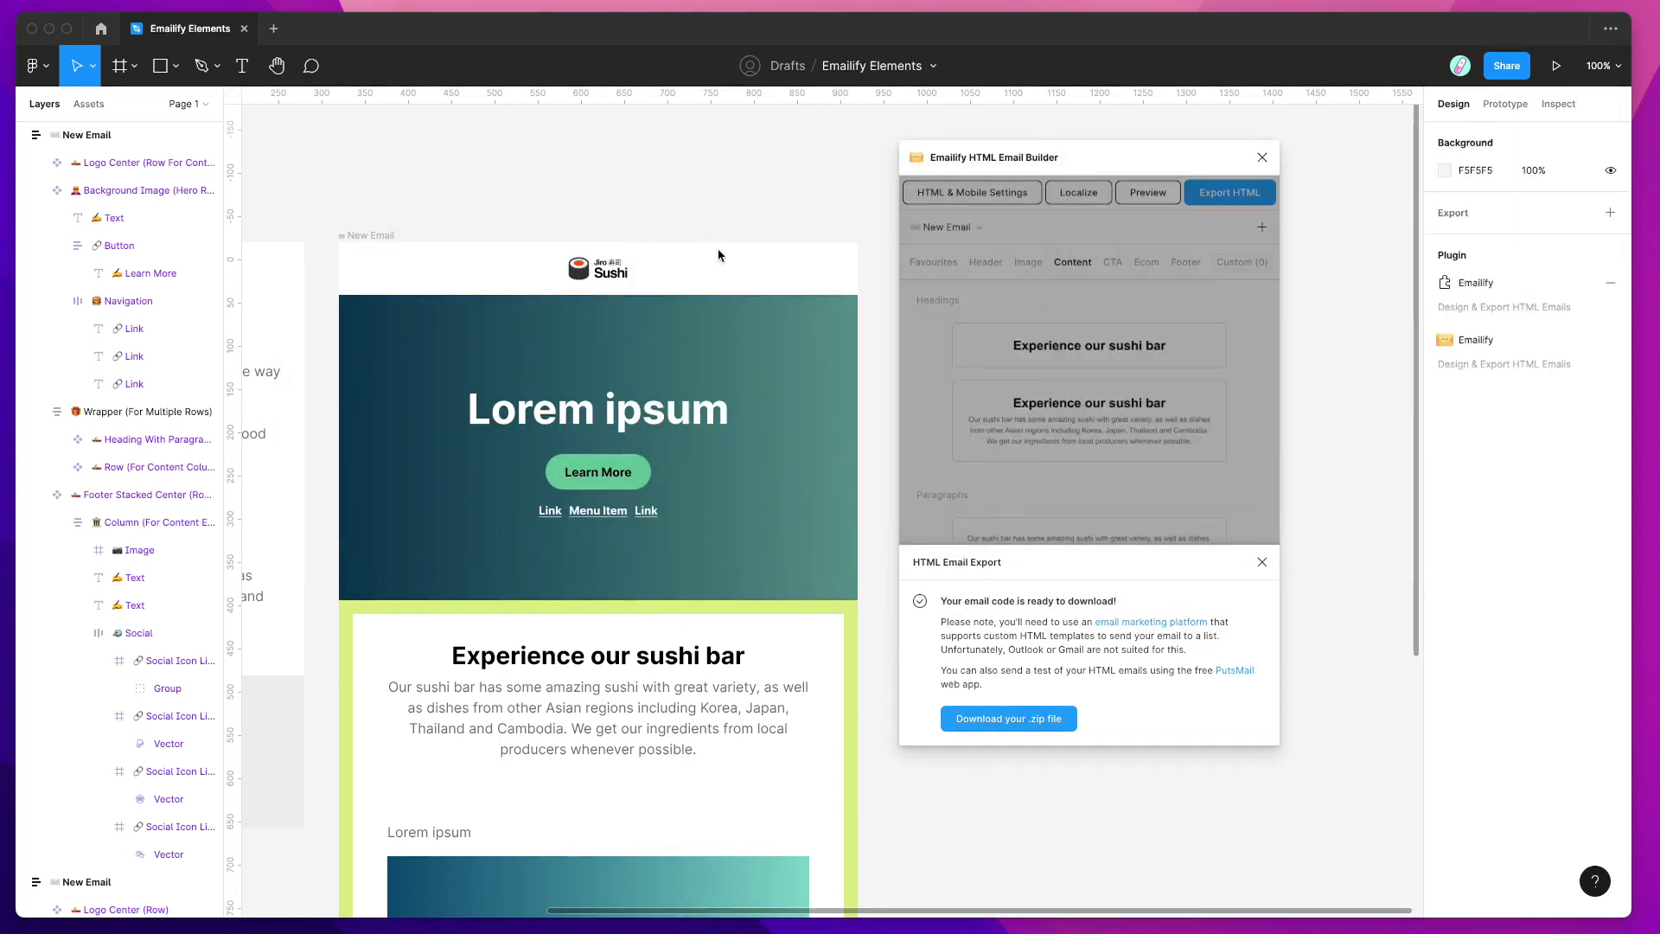
click(1006, 498)
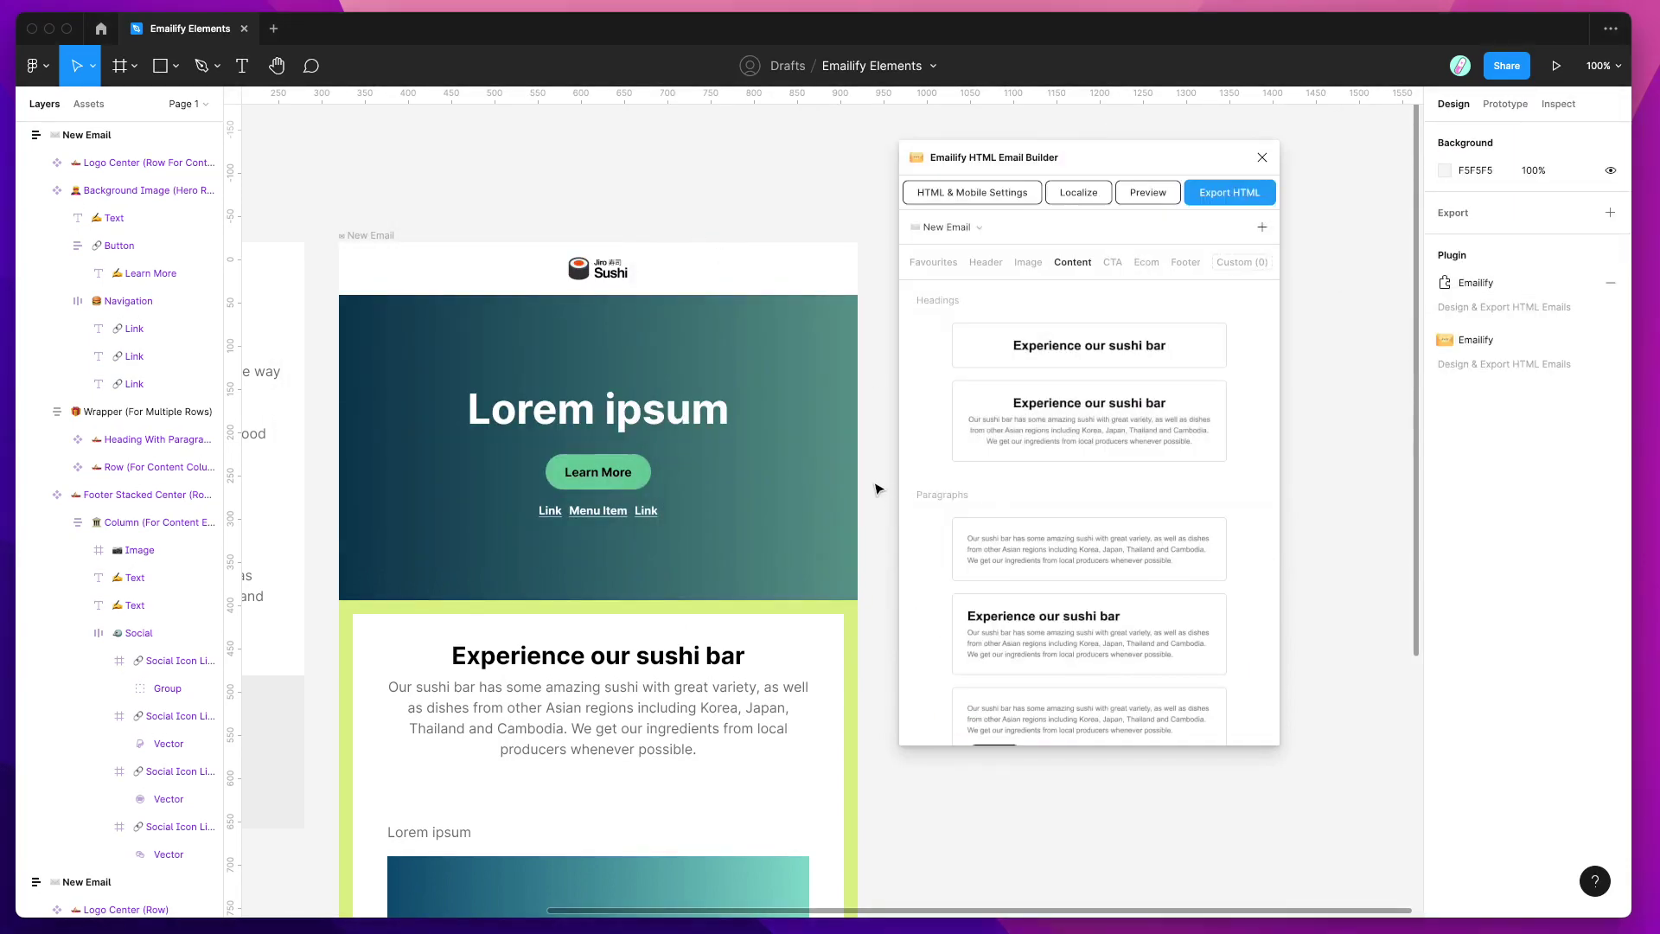
- Select the footer row, then the green wrapper, and check which elements can be quick-added to the wrapper
scroll(879, 489, down, 10)
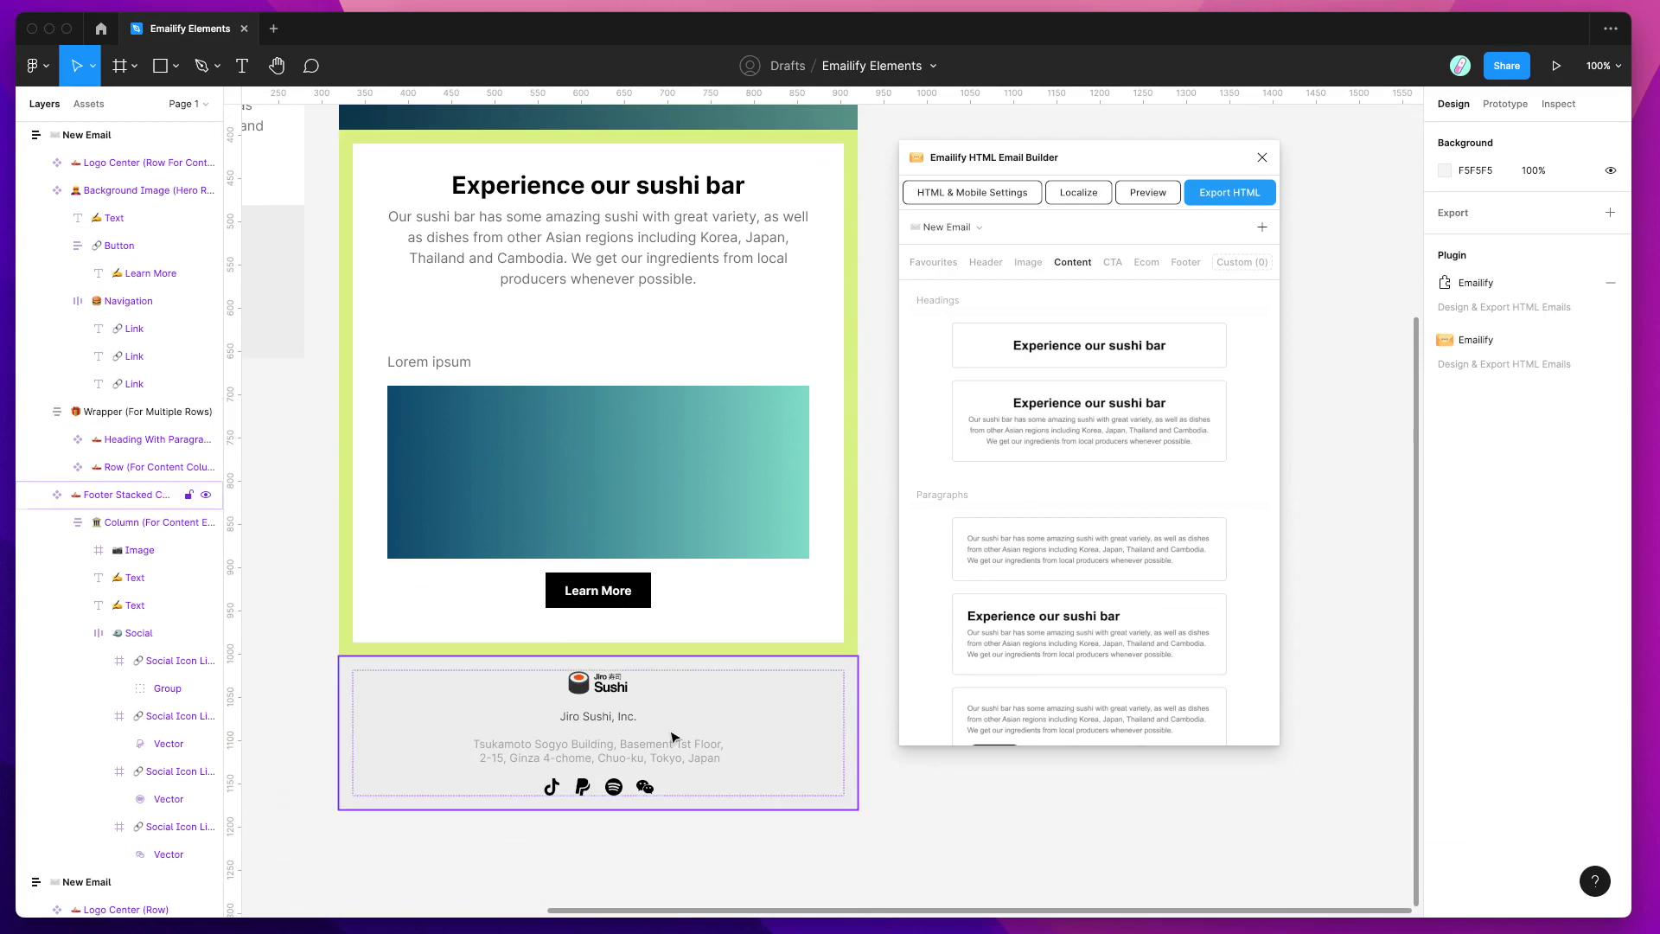
click(677, 683)
scroll(657, 605, up, 6)
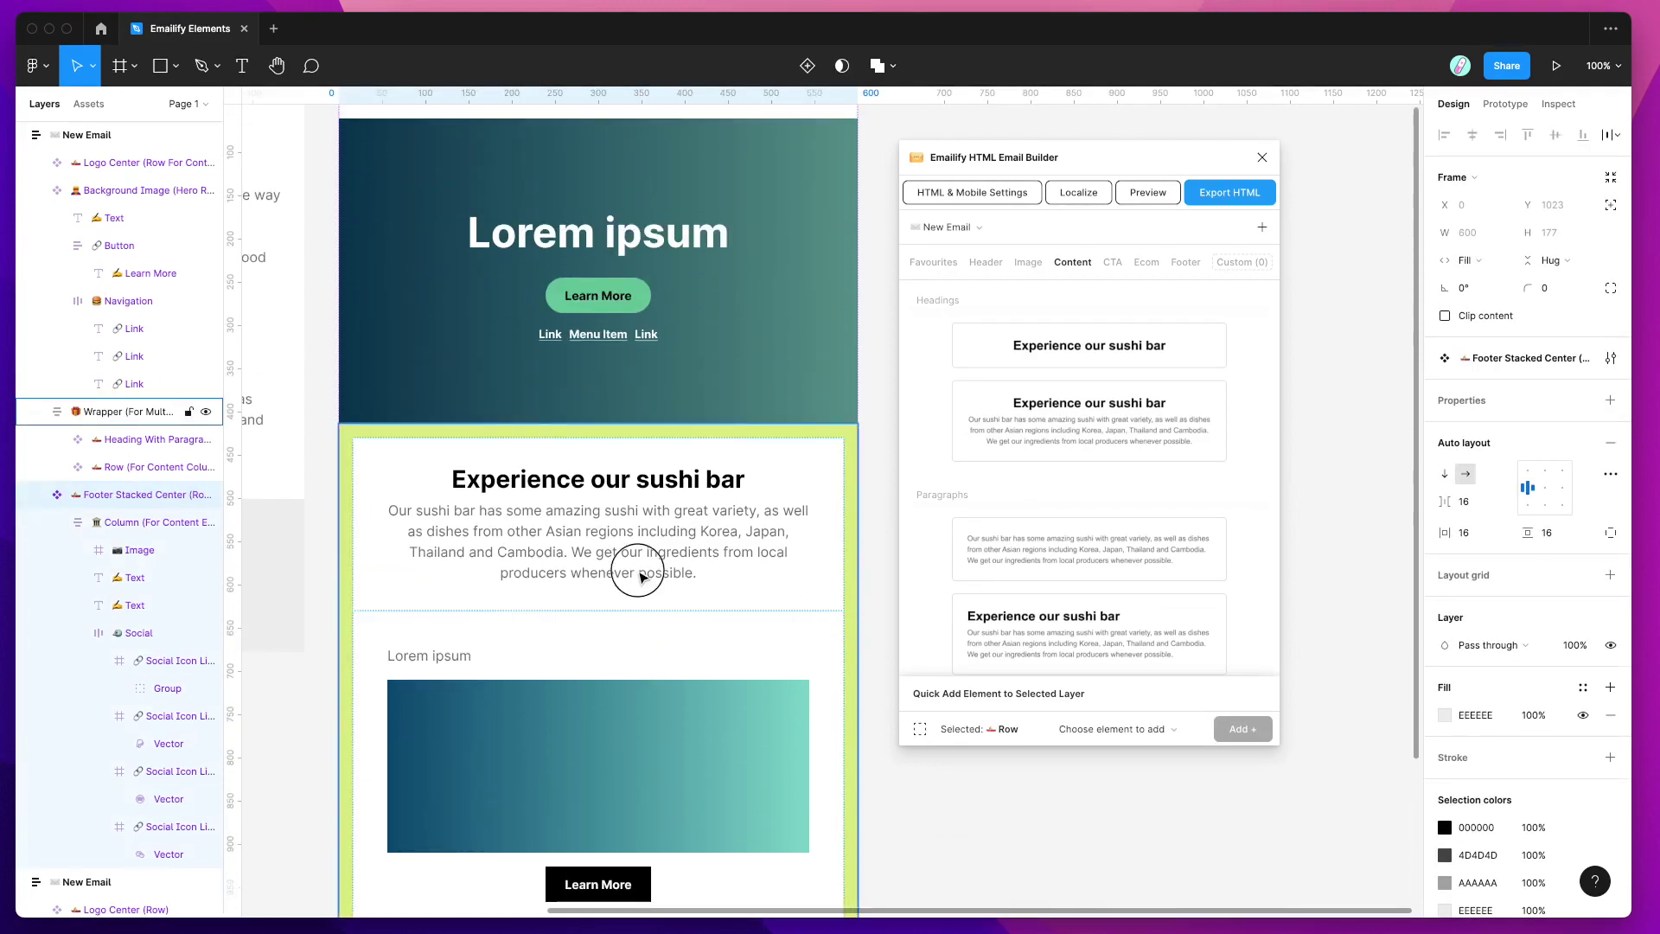
click(640, 575)
click(1103, 728)
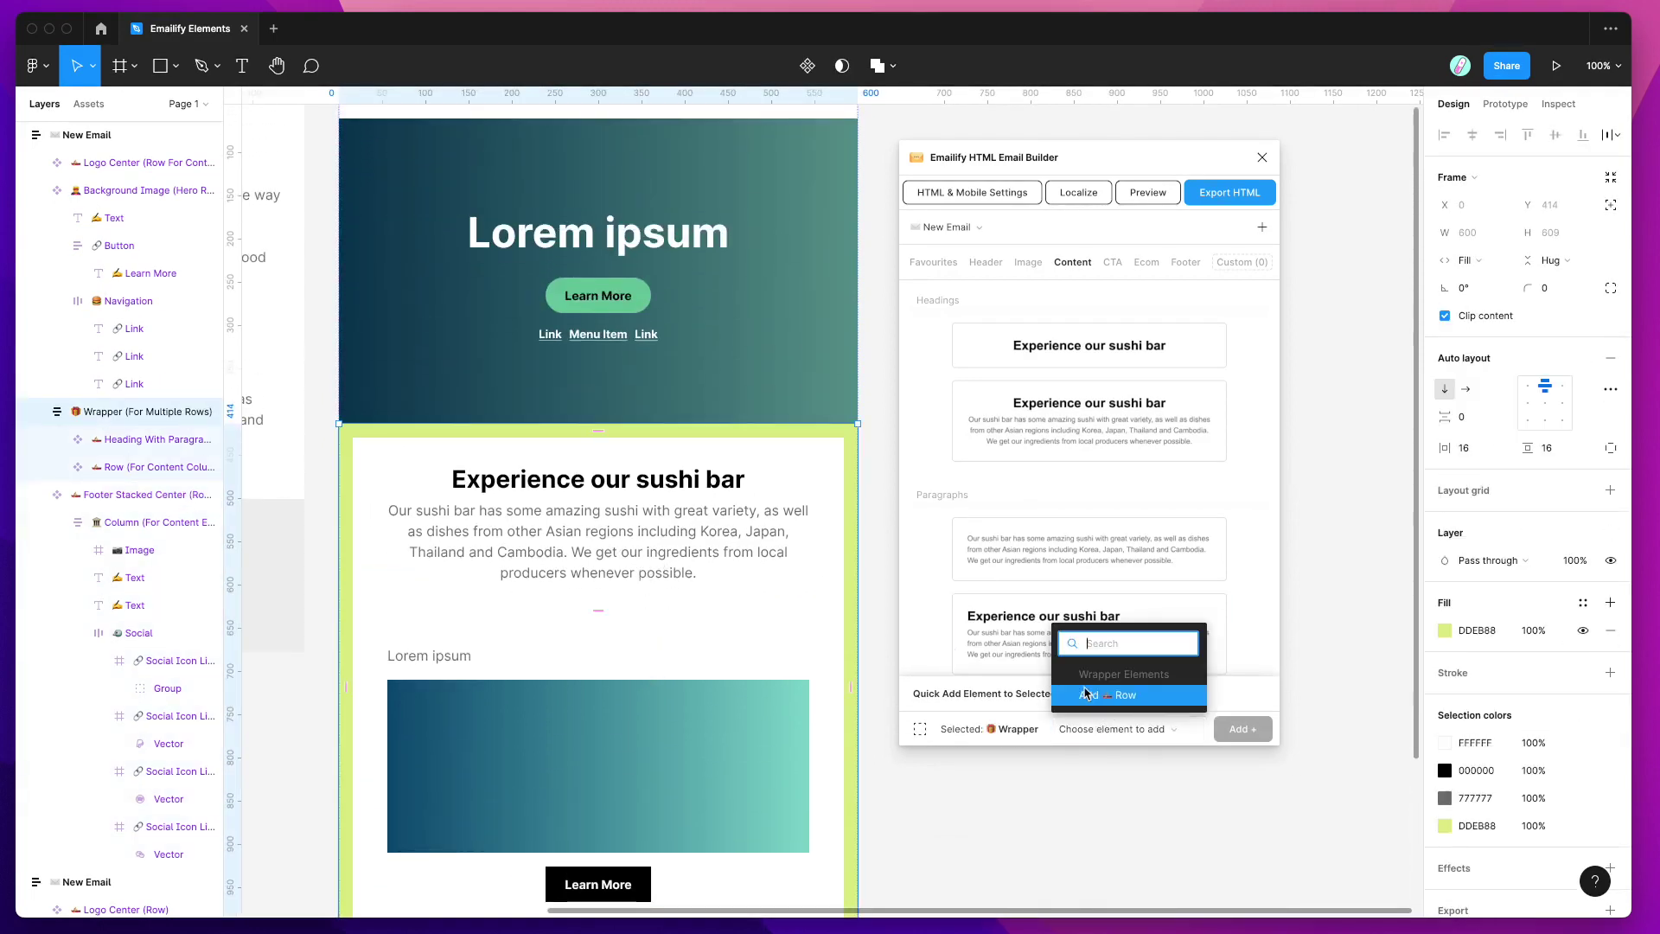
click(1066, 489)
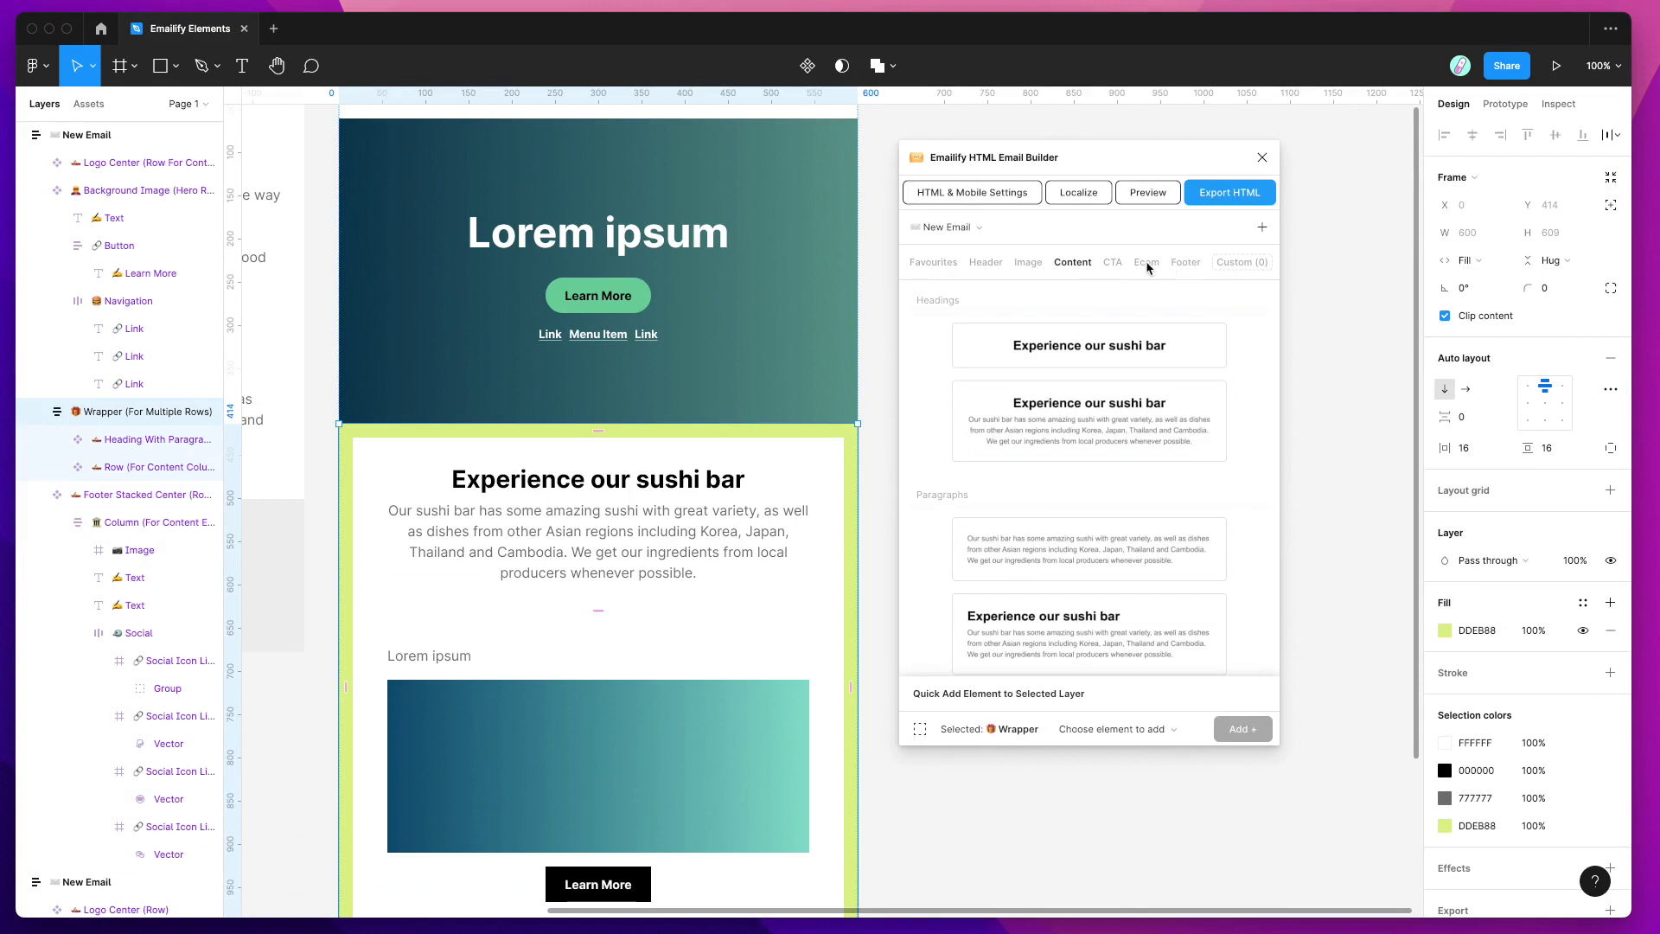
- View the Ecom product cards and the Custom components, opening and closing the Create New Custom Component form
click(1146, 263)
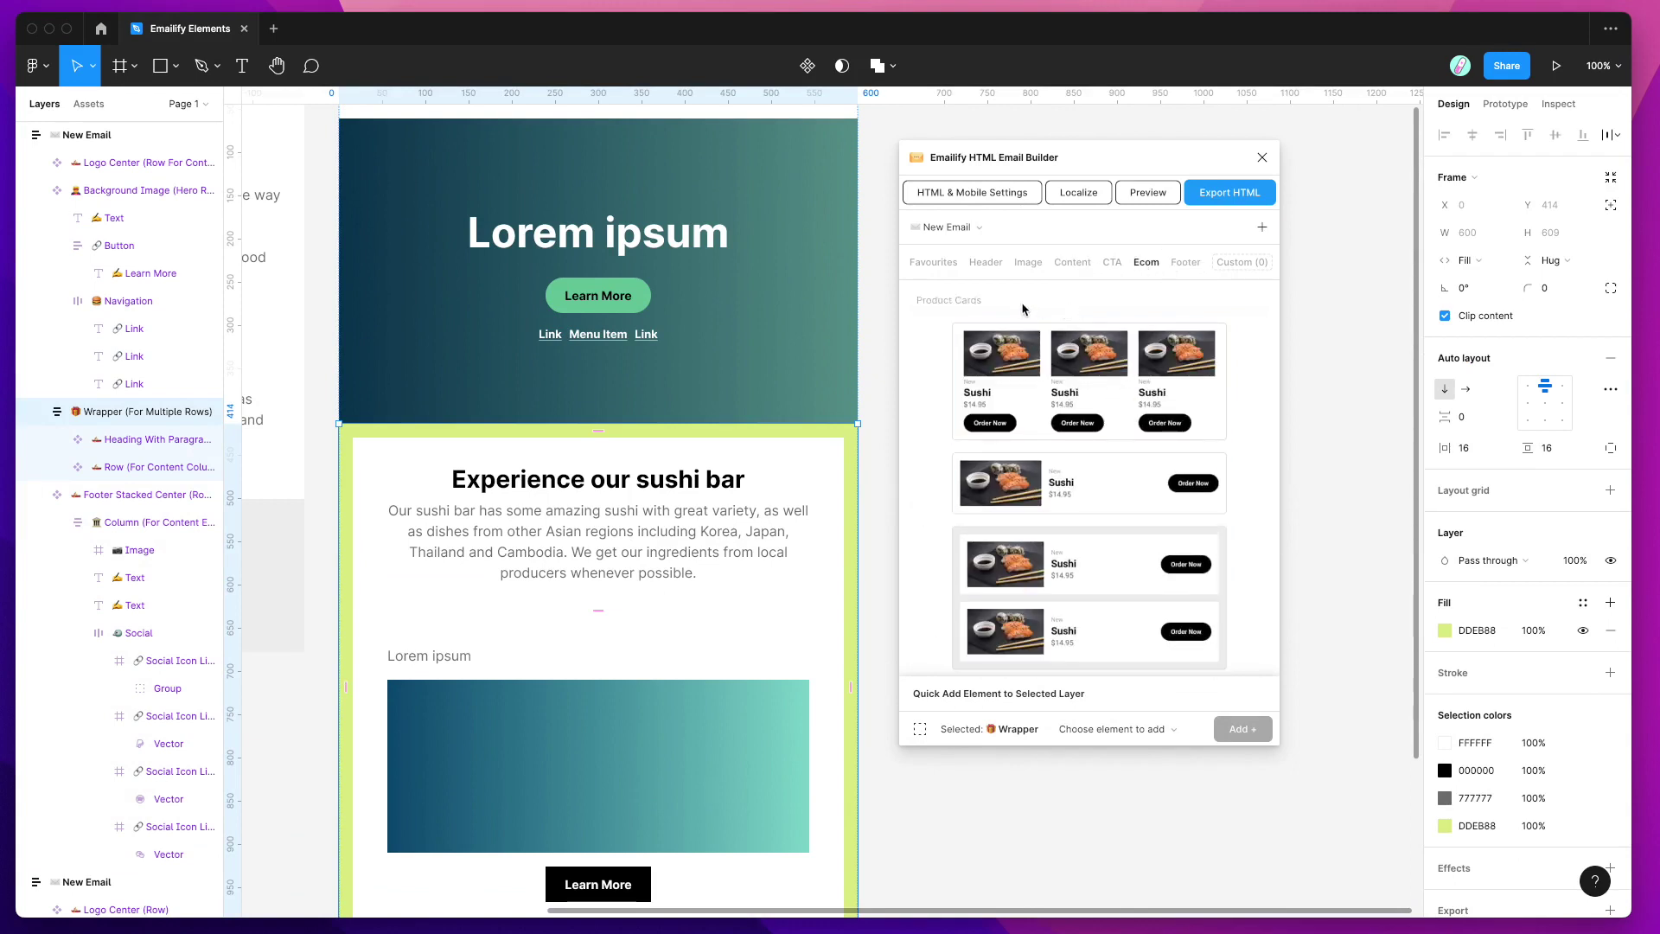
click(1233, 269)
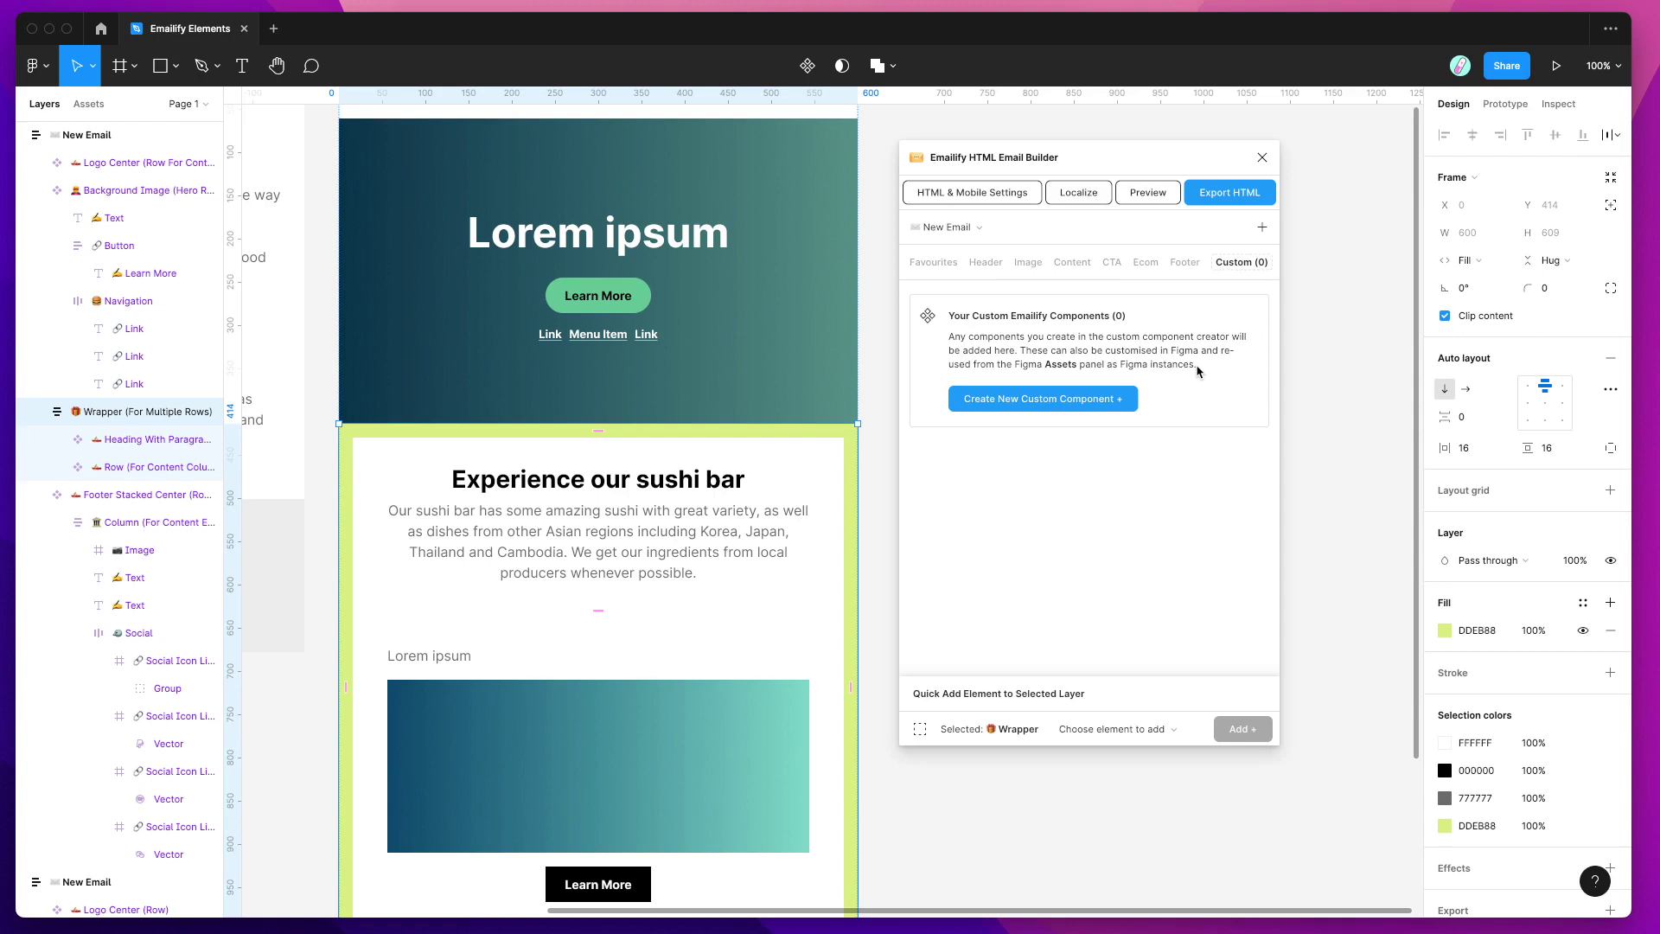
click(1008, 399)
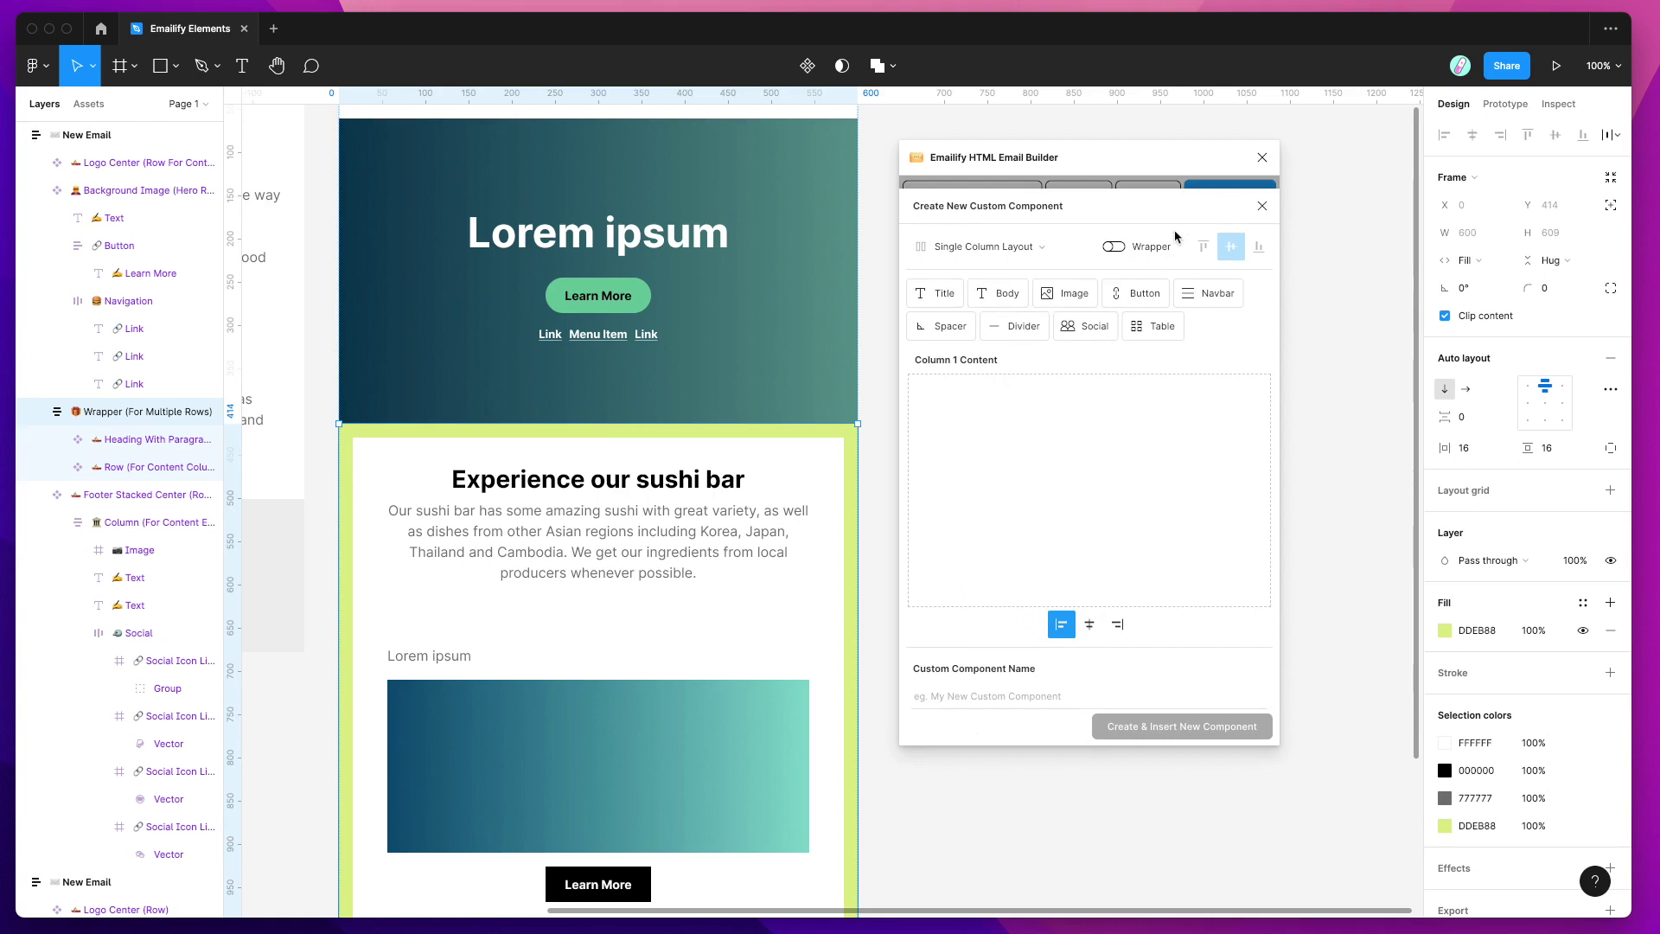
click(1262, 206)
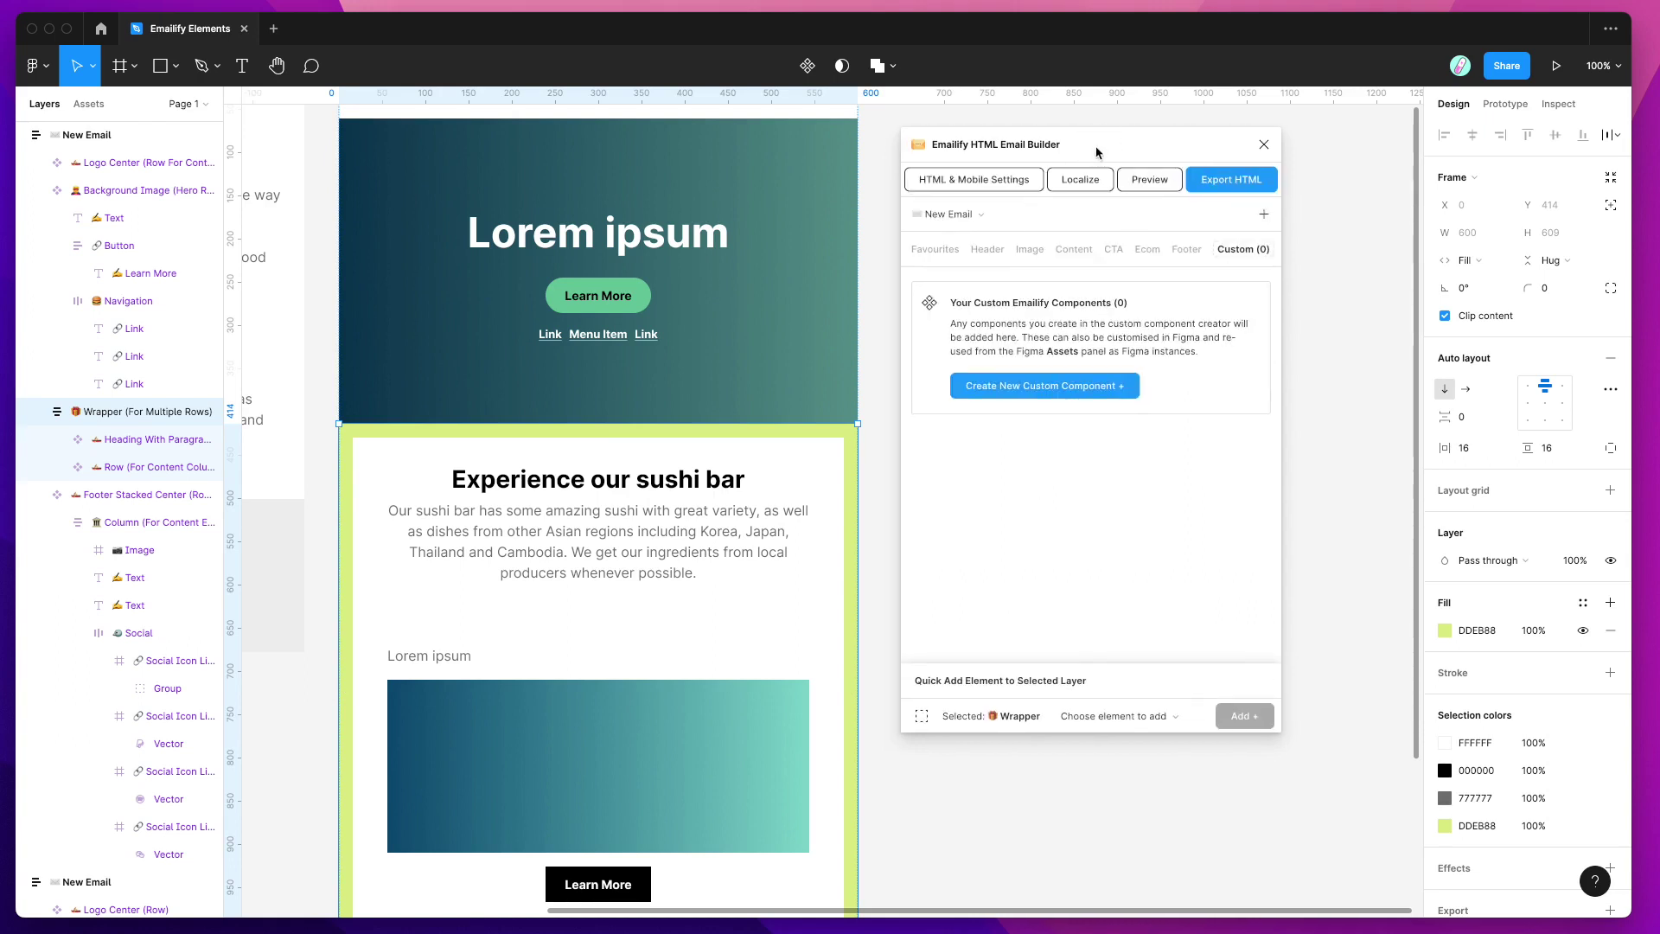
- Compare the quick-add elements offered for the wrapper, the heading row and the content row below it
scroll(641, 555, down, 1)
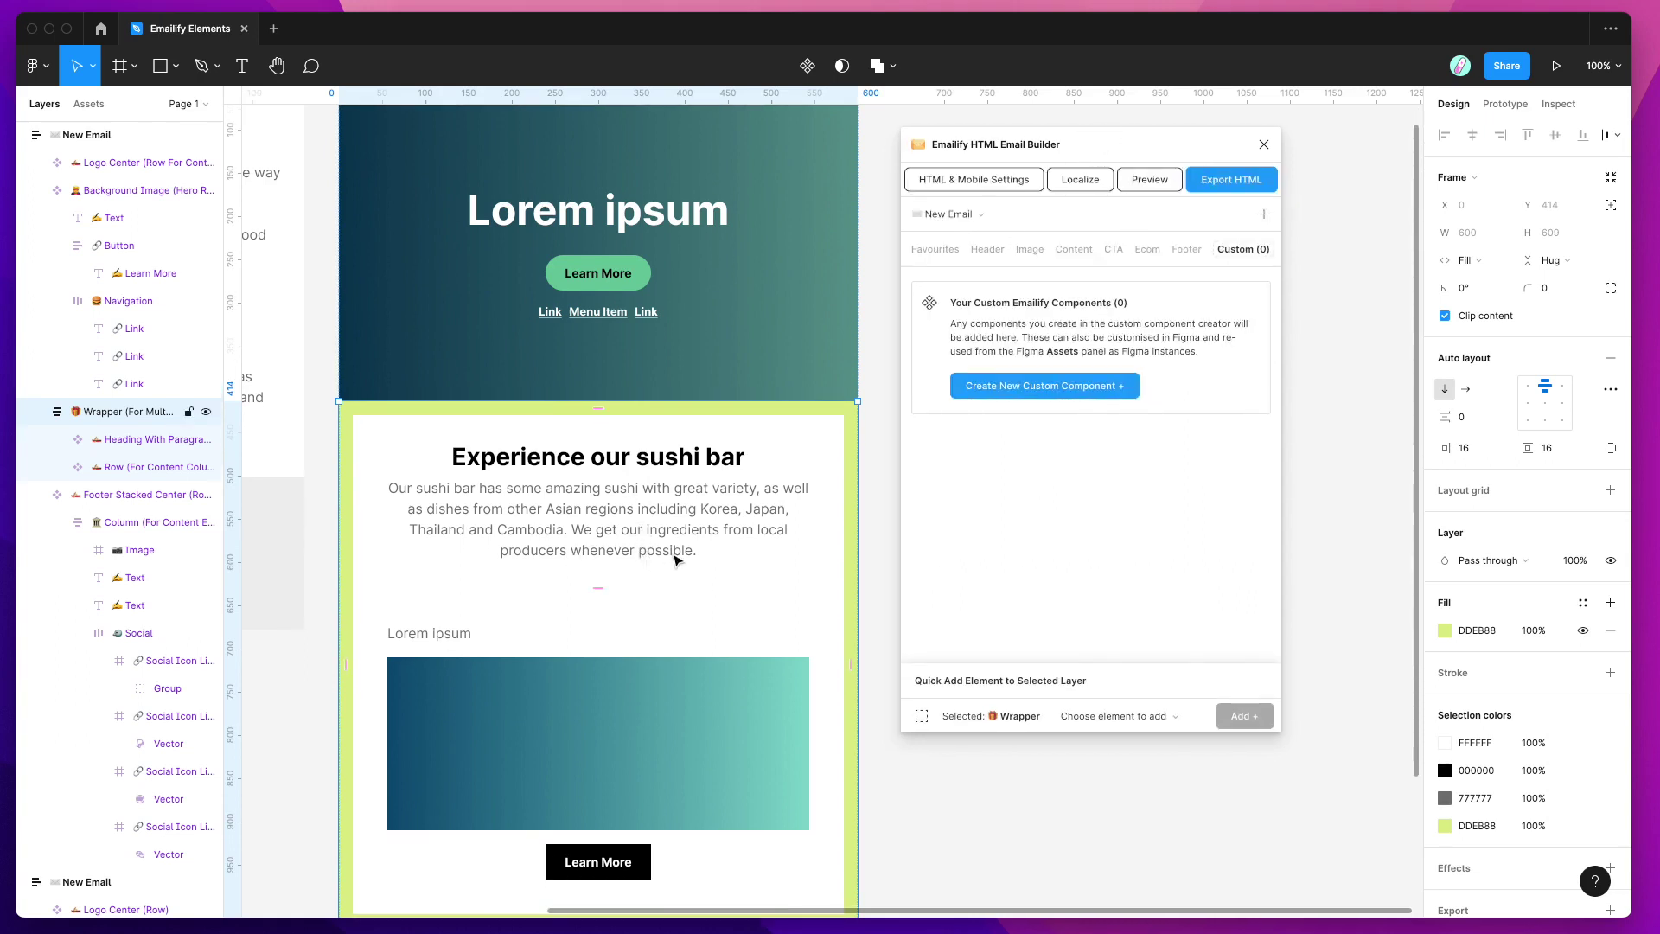
click(1088, 716)
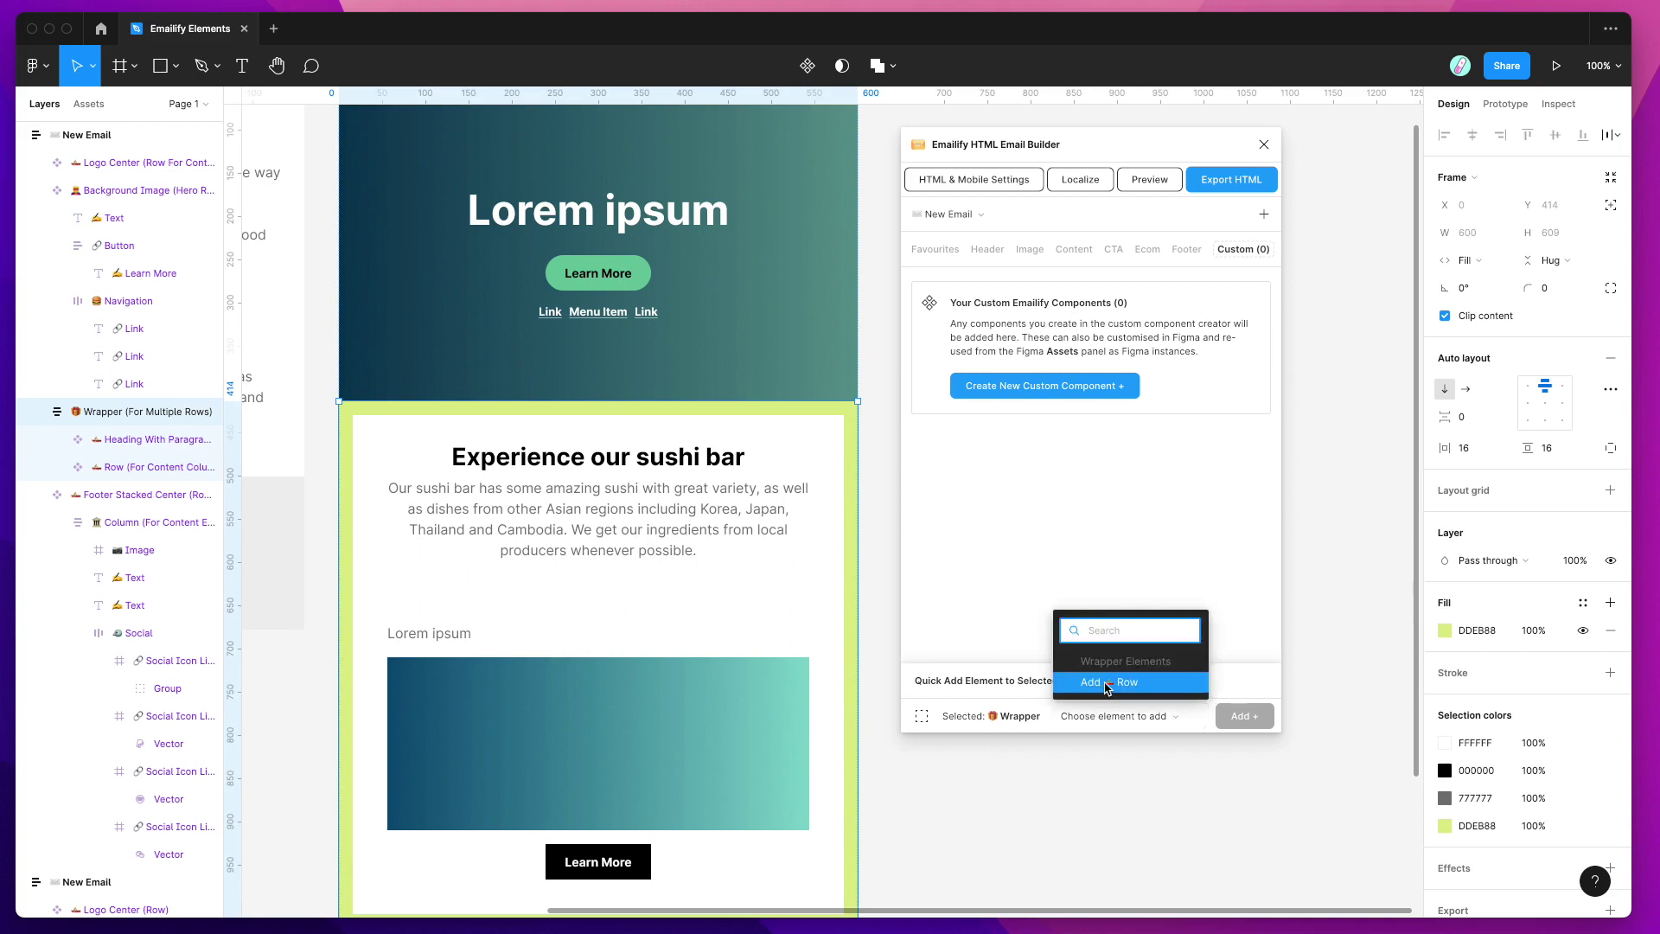
click(566, 556)
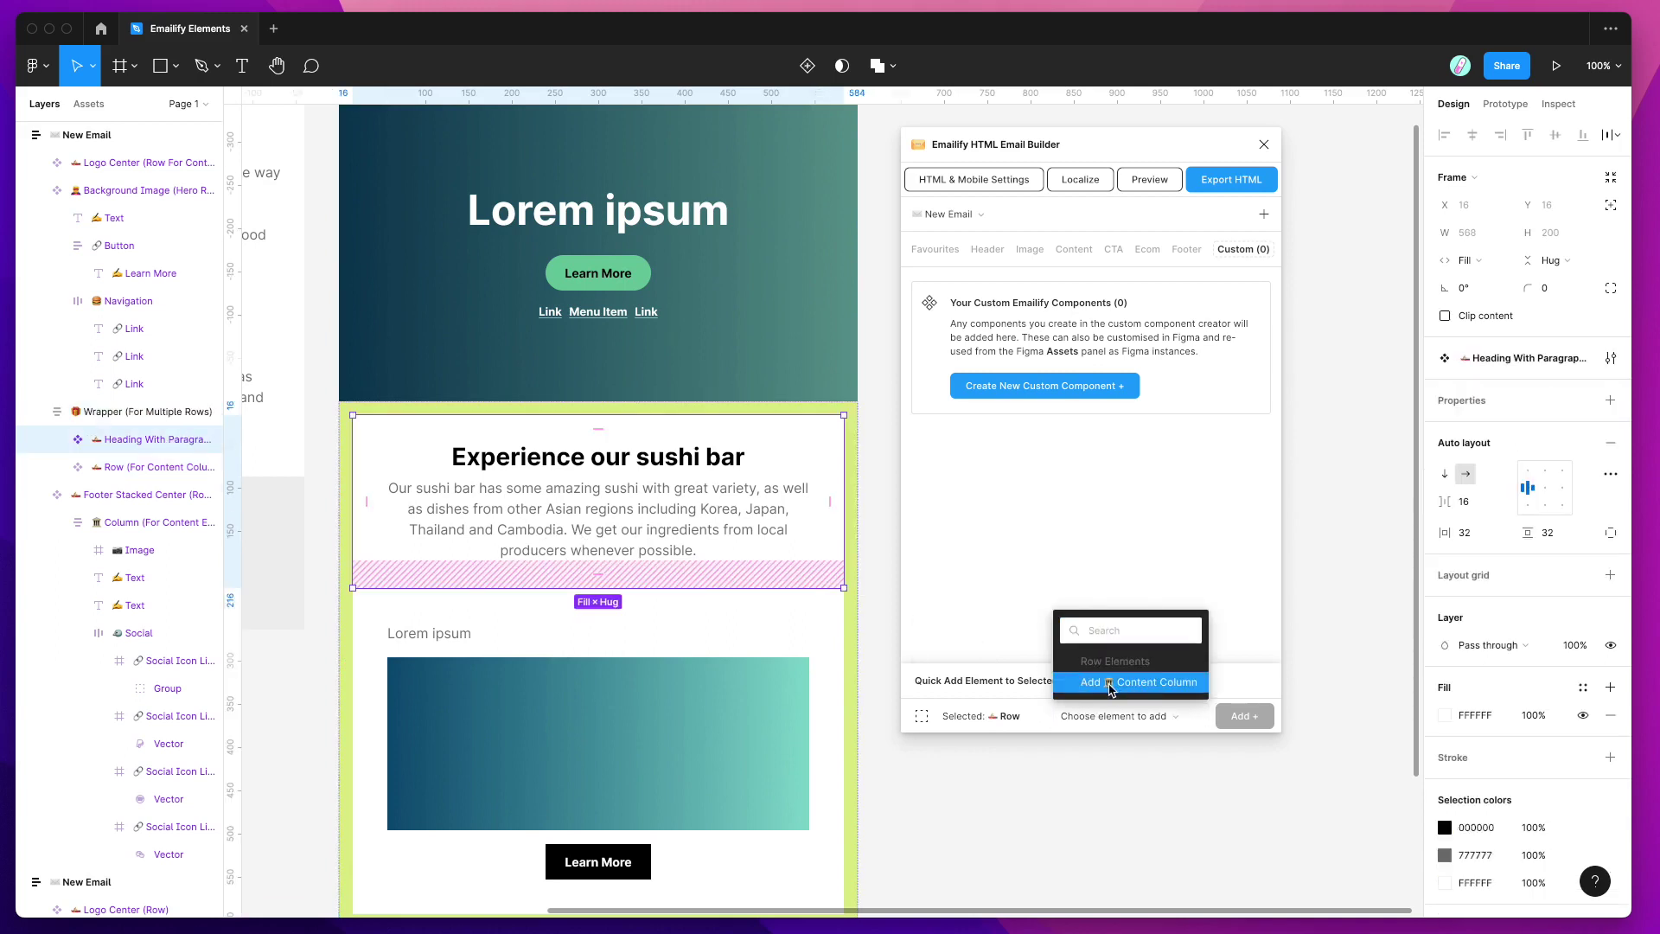
click(716, 637)
scroll(682, 630, down, 4)
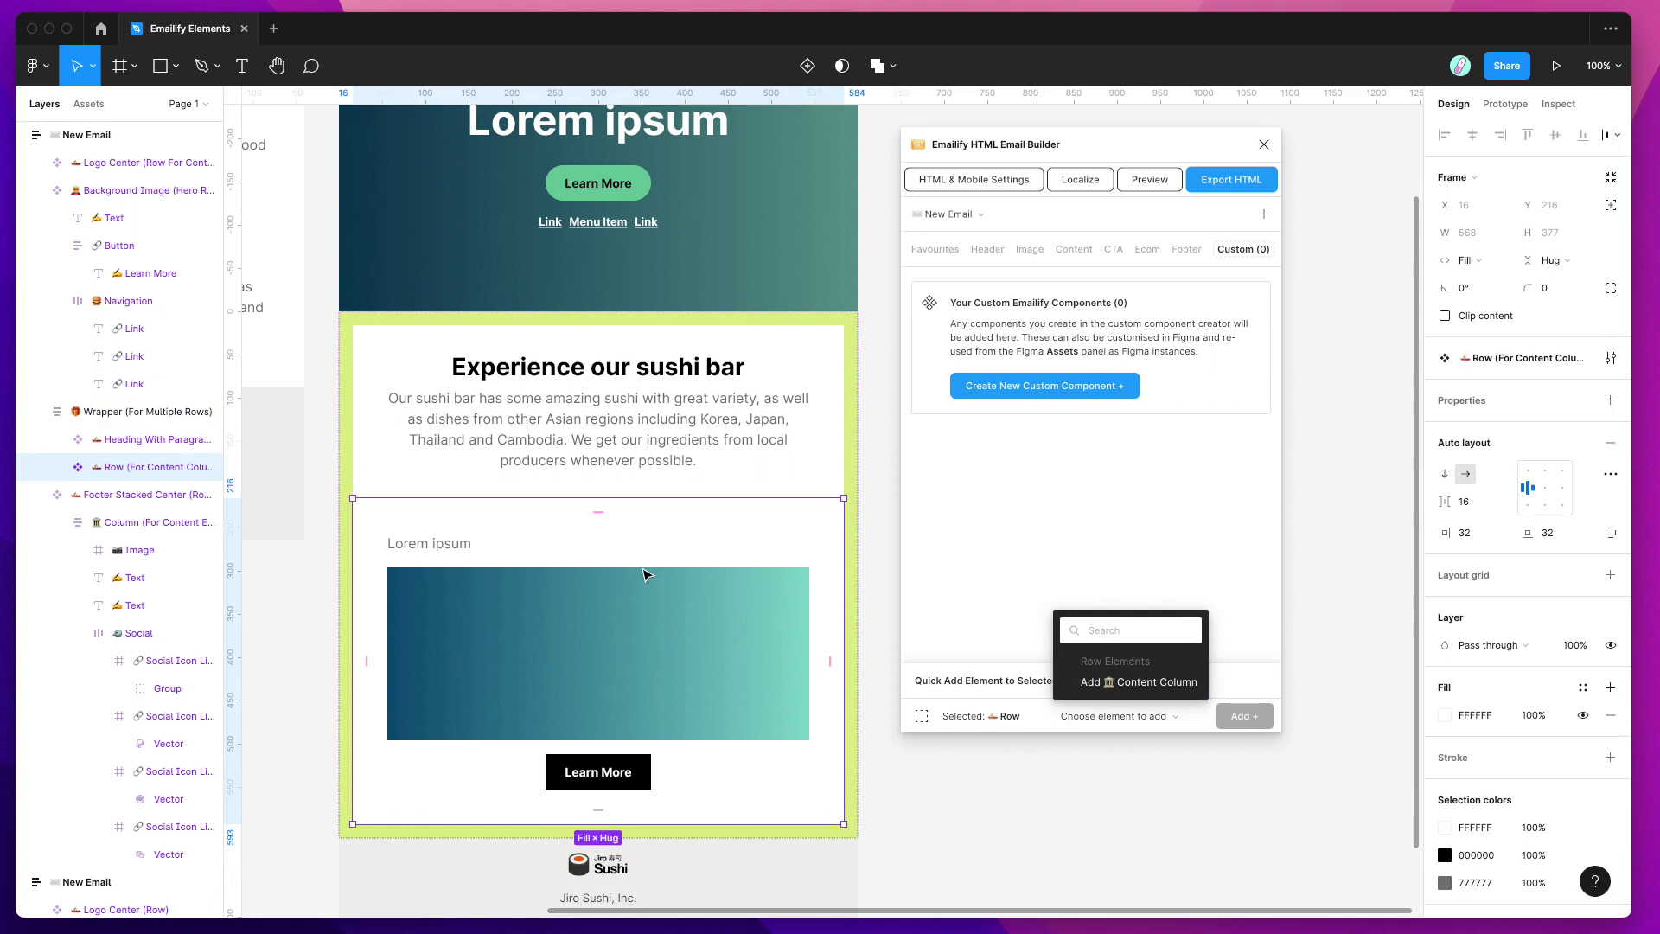
click(951, 545)
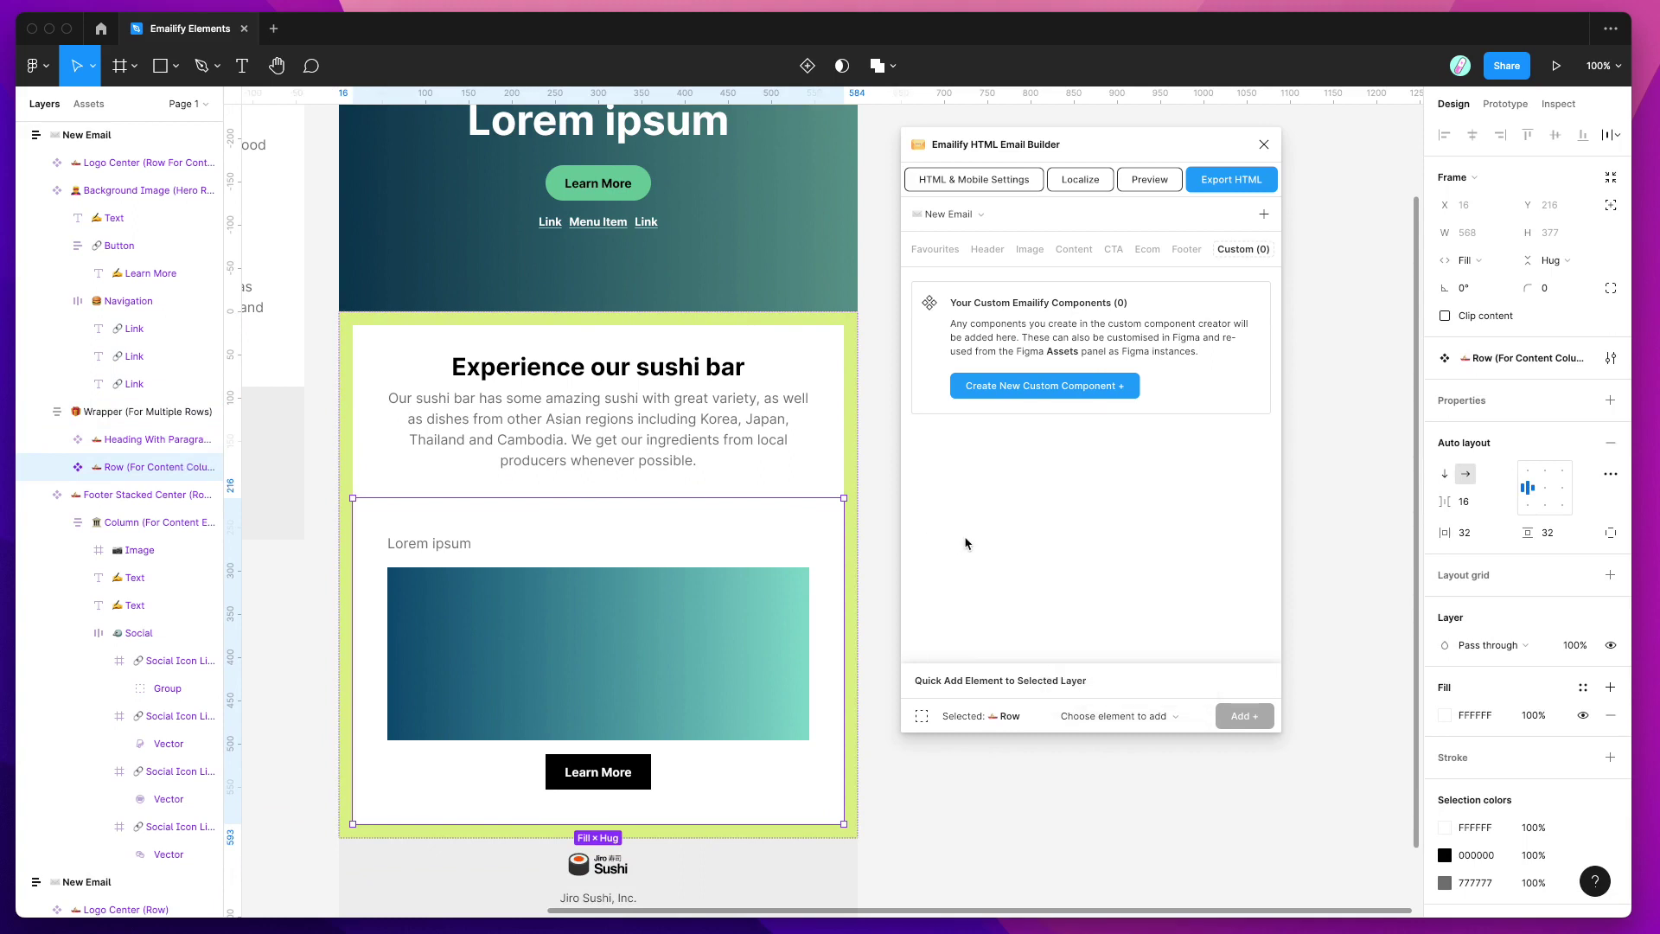
- Deselect the content row so that nothing in the email is selected
scroll(788, 547, down, 2)
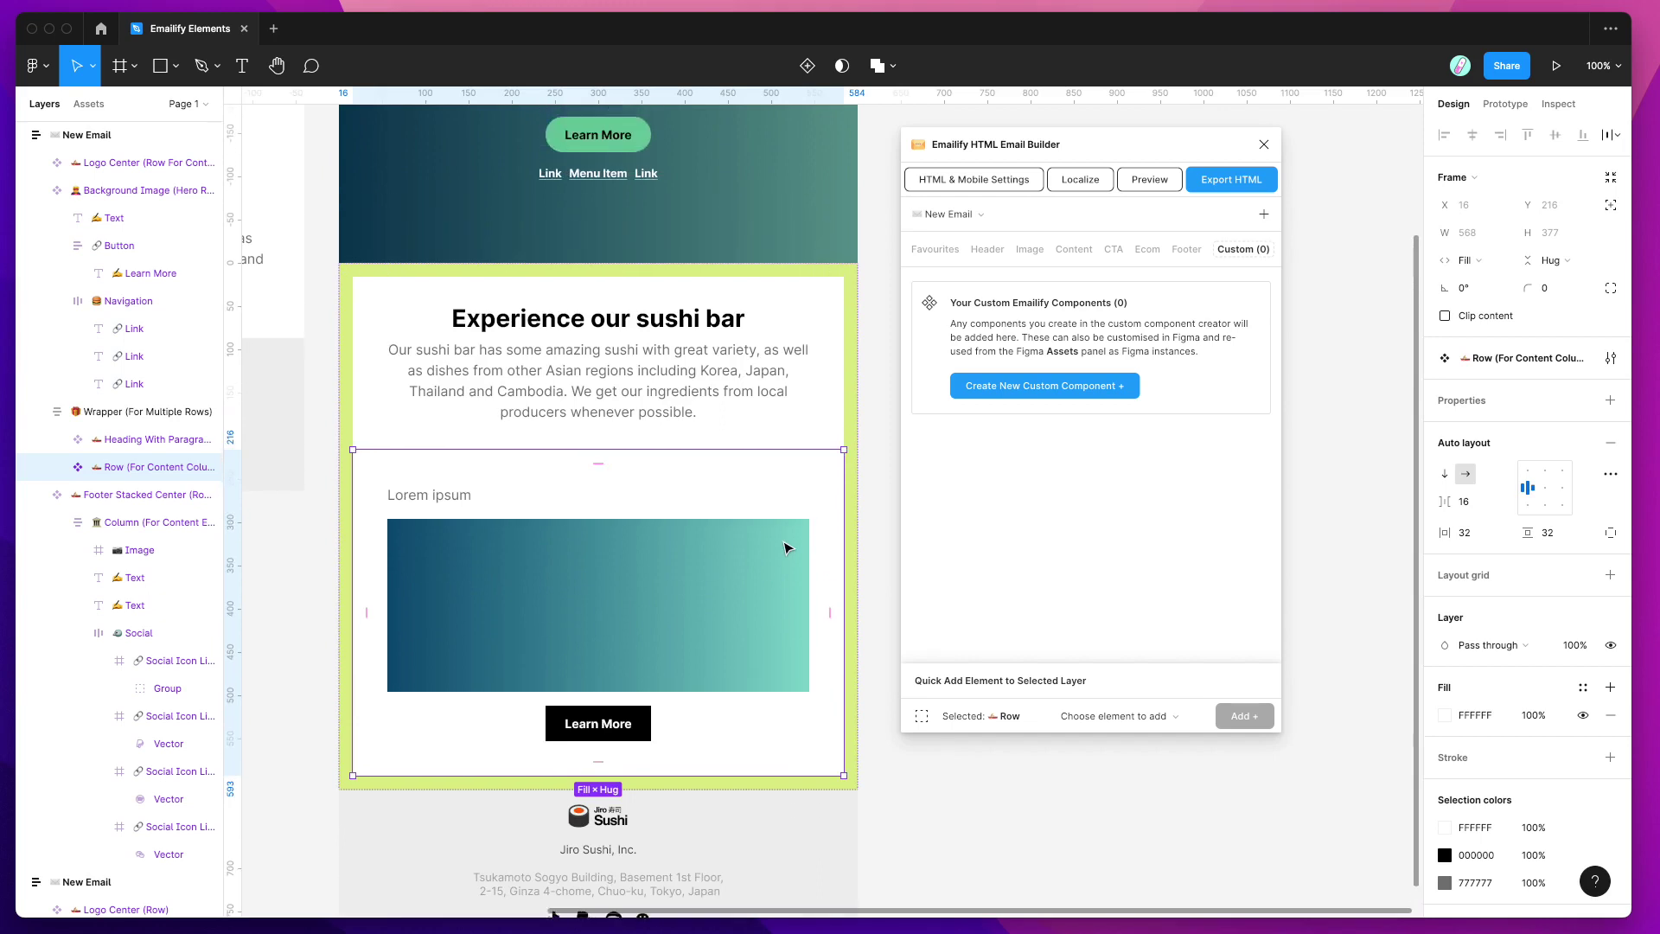
scroll(787, 547, up, 5)
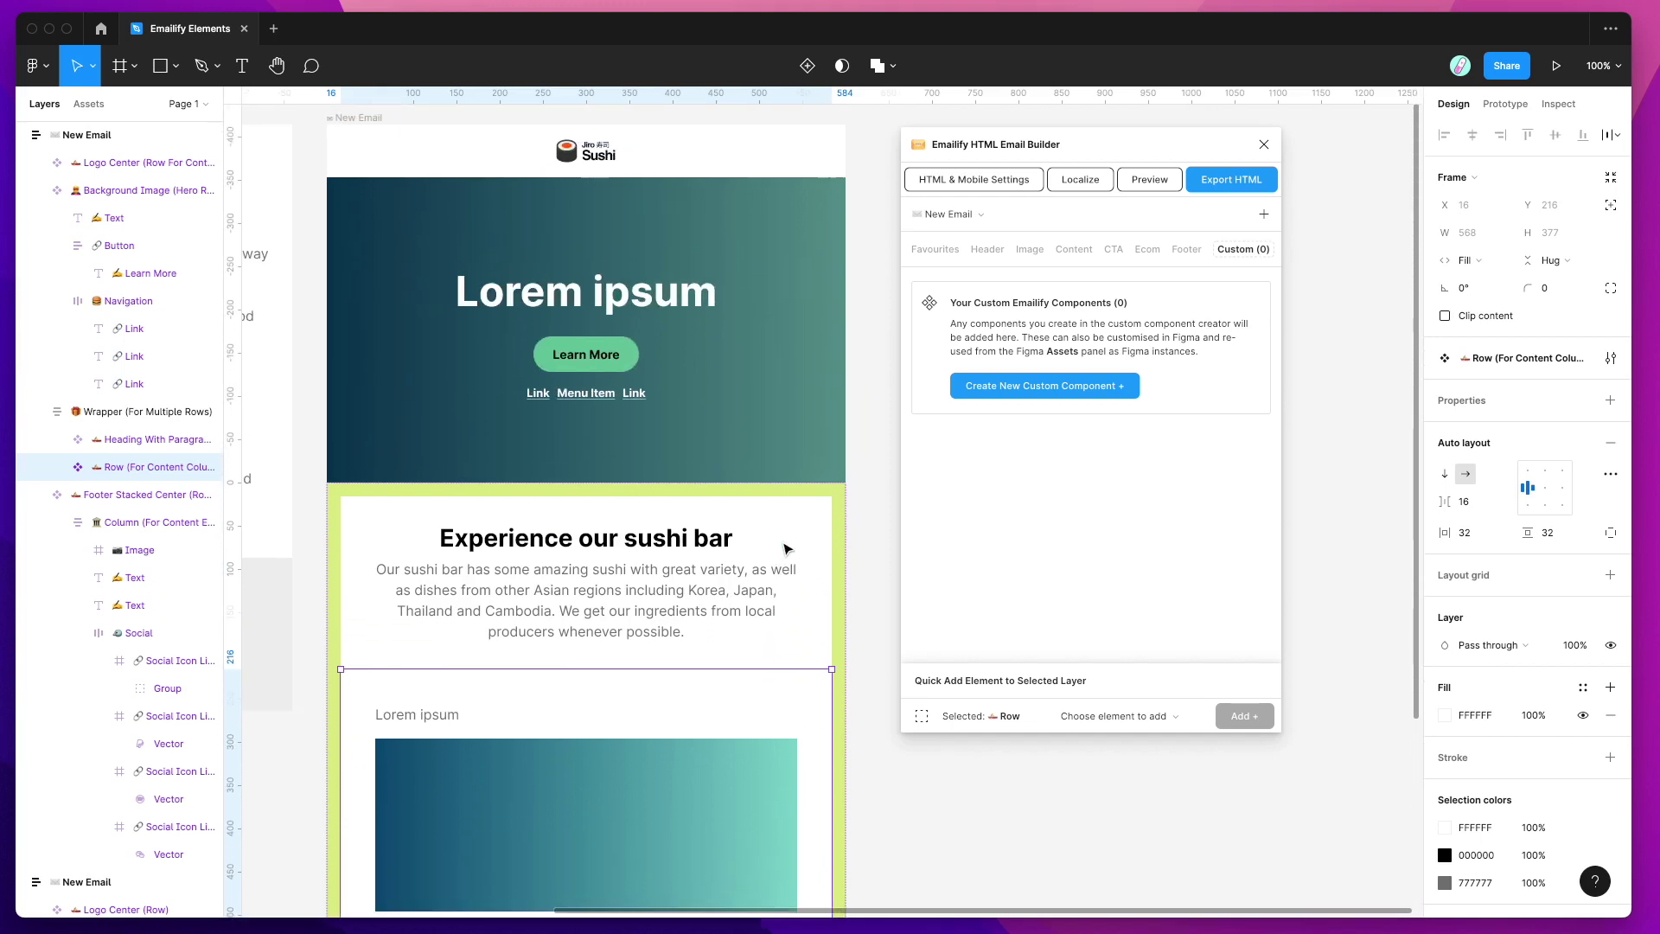
scroll(788, 548, right, 2)
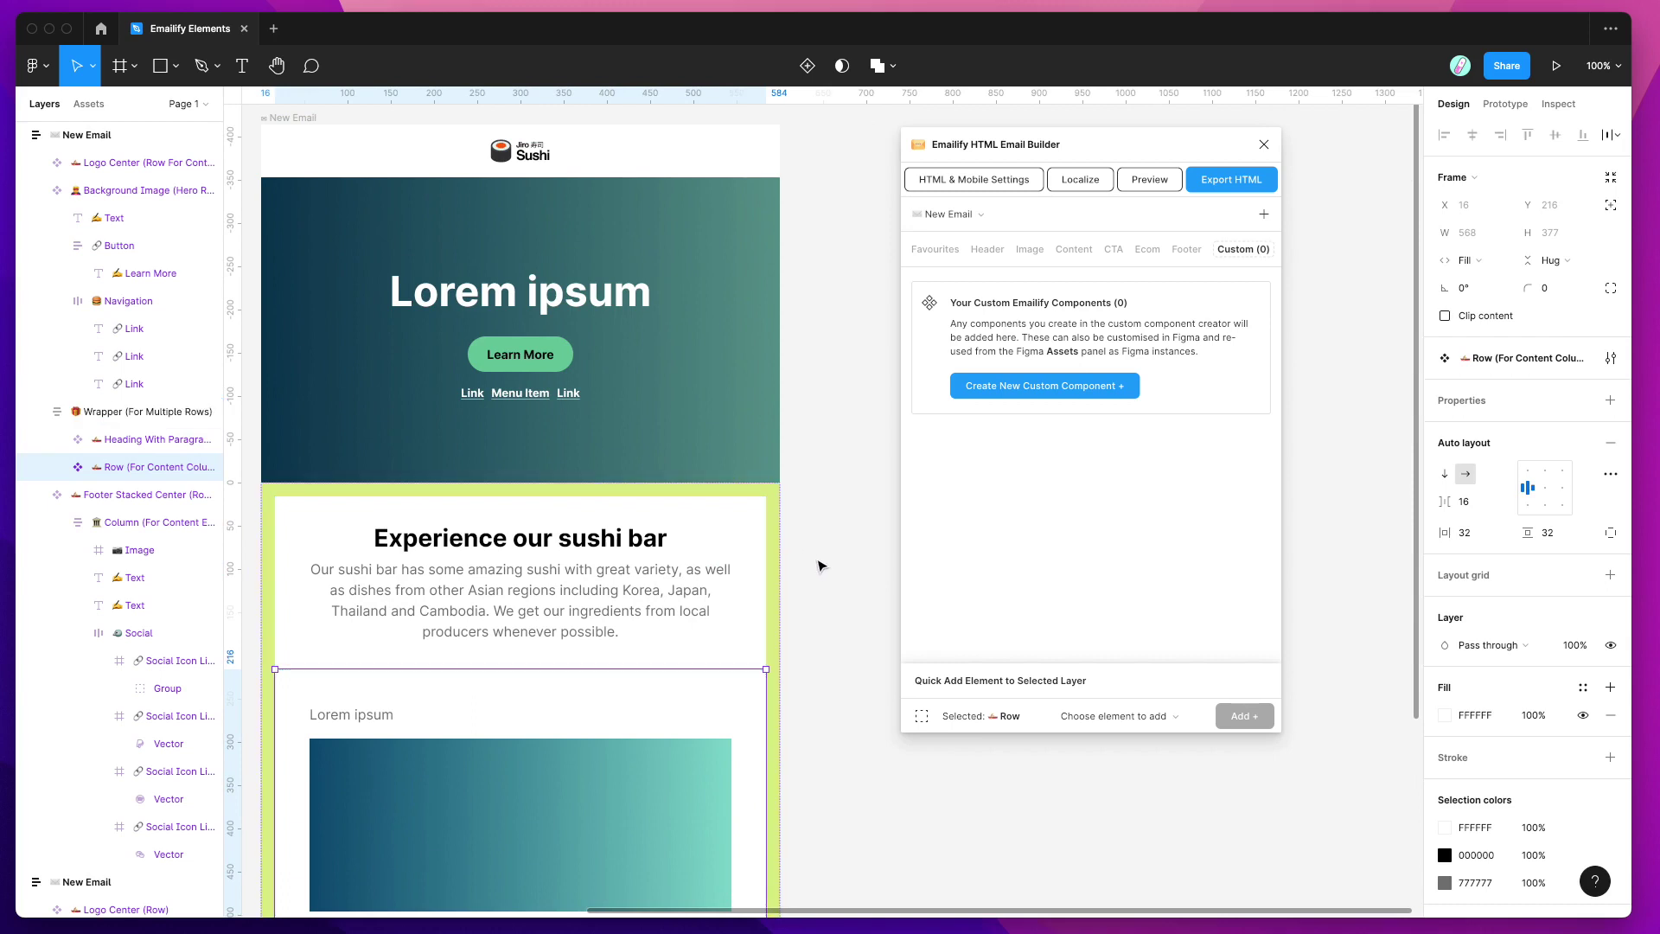
click(820, 566)
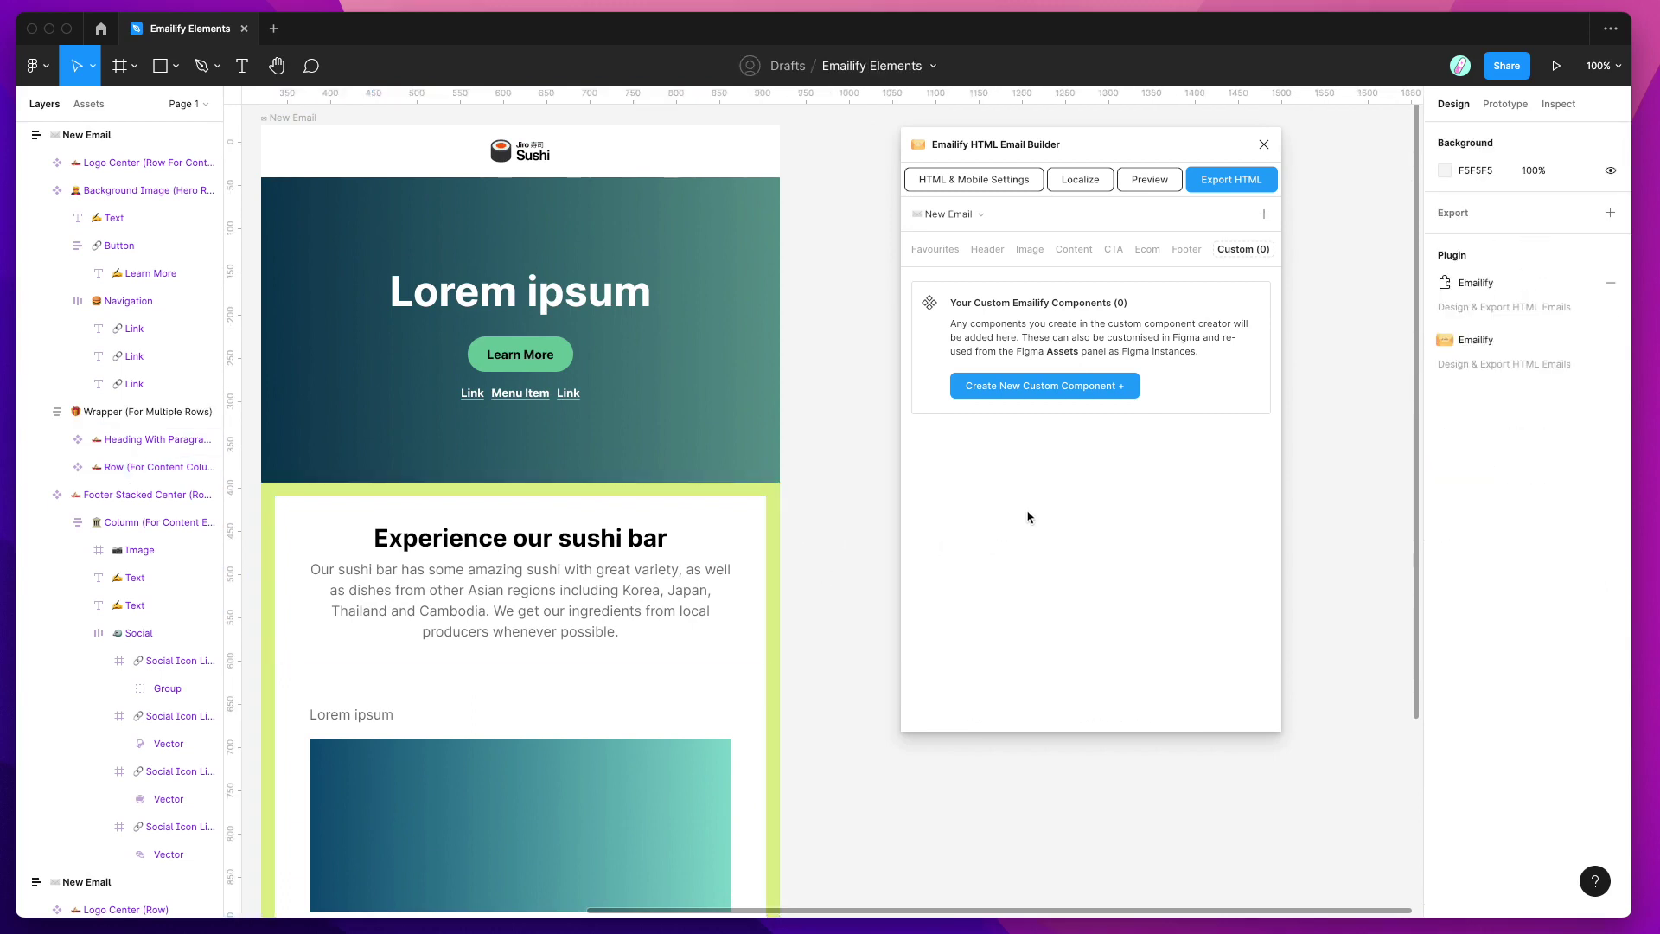